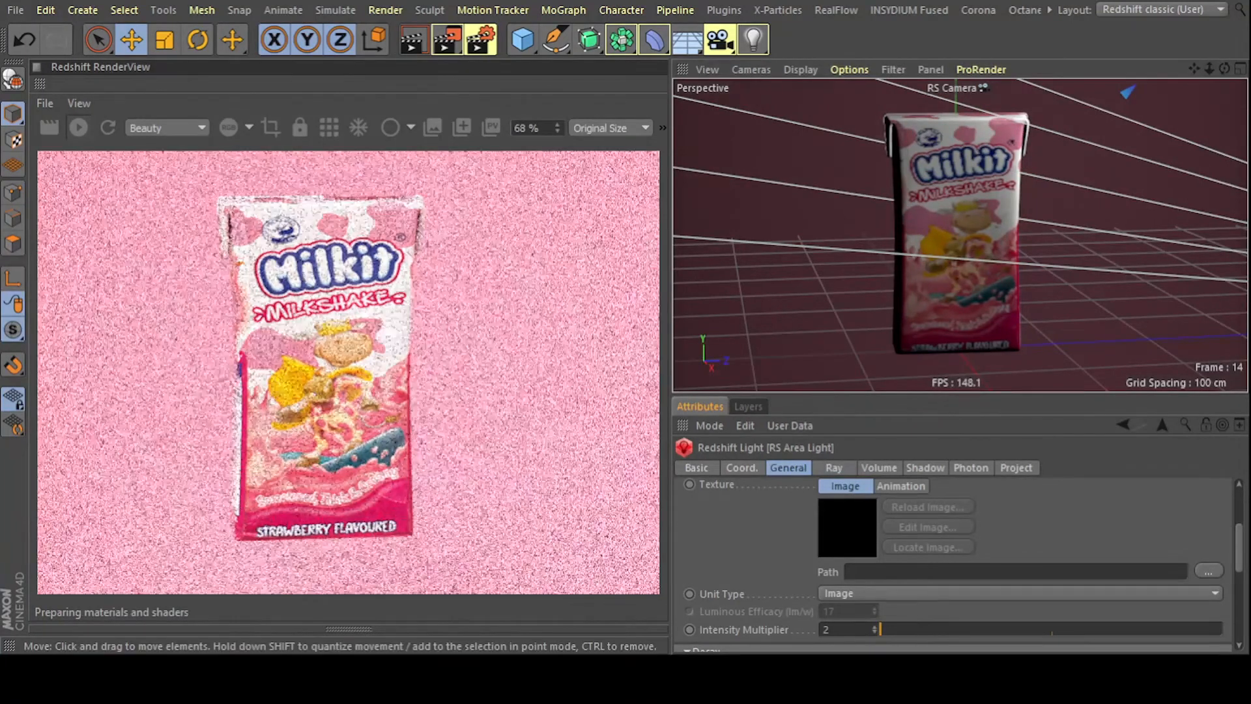
- Hide the RS Area Light in the viewport of the finished carton scene
{"action": "mouse_move", "coordinate": [827, 212]}
{"action": "middle_mouse_down", "text": "alt"}
{"action": "mouse_move", "coordinate": [900, 214]}
{"action": "mouse_move", "coordinate": [838, 223]}
{"action": "middle_mouse_up", "text": "alt"}
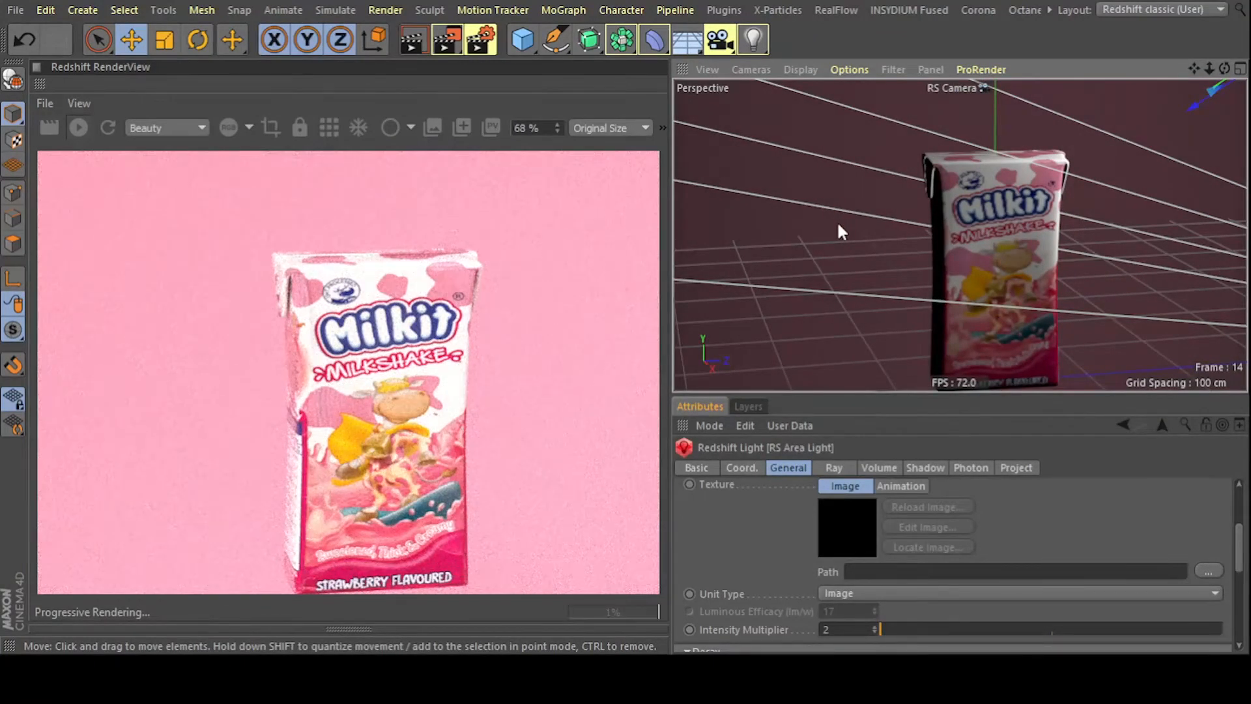
{"action": "mouse_move", "coordinate": [979, 212]}
{"action": "left_mouse_down", "text": "alt"}
{"action": "mouse_move", "coordinate": [958, 190]}
{"action": "mouse_move", "coordinate": [987, 204]}
{"action": "mouse_move", "coordinate": [1036, 189]}
{"action": "mouse_move", "coordinate": [940, 174]}
{"action": "mouse_move", "coordinate": [930, 191]}
{"action": "mouse_move", "coordinate": [941, 215]}
{"action": "mouse_move", "coordinate": [1010, 228]}
{"action": "mouse_move", "coordinate": [1050, 277]}
{"action": "mouse_move", "coordinate": [997, 221]}
{"action": "mouse_move", "coordinate": [923, 177]}
{"action": "mouse_move", "coordinate": [1046, 183]}
{"action": "mouse_move", "coordinate": [994, 184]}
{"action": "mouse_move", "coordinate": [1050, 196]}
{"action": "mouse_move", "coordinate": [1024, 184]}
{"action": "mouse_move", "coordinate": [964, 207]}
{"action": "left_mouse_up", "text": "alt"}
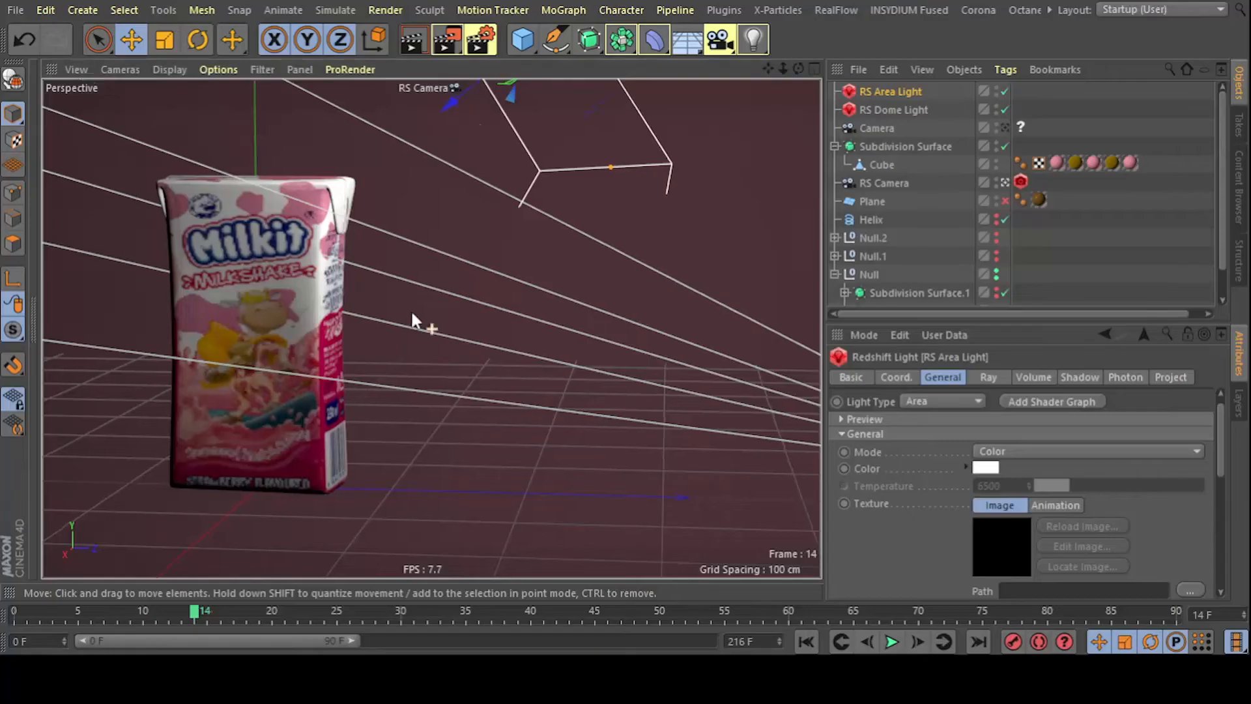
{"action": "left_click_drag", "start_coordinate": [410, 308], "coordinate": [486, 273], "text": "alt"}
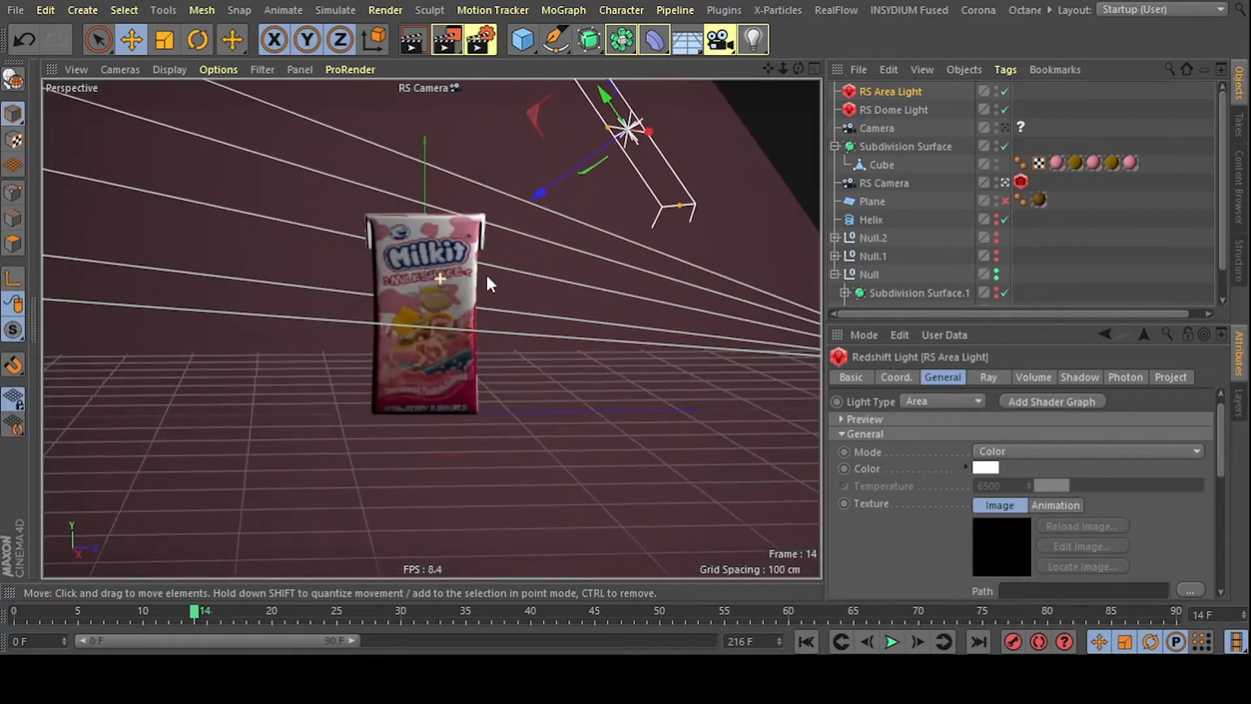
{"action": "left_click", "coordinate": [996, 87]}
{"action": "left_click_drag", "start_coordinate": [611, 142], "coordinate": [484, 300], "text": "alt"}
{"action": "left_click_drag", "start_coordinate": [415, 256], "coordinate": [451, 319], "text": "alt"}
{"action": "left_click_drag", "start_coordinate": [478, 364], "coordinate": [399, 352], "text": "alt"}
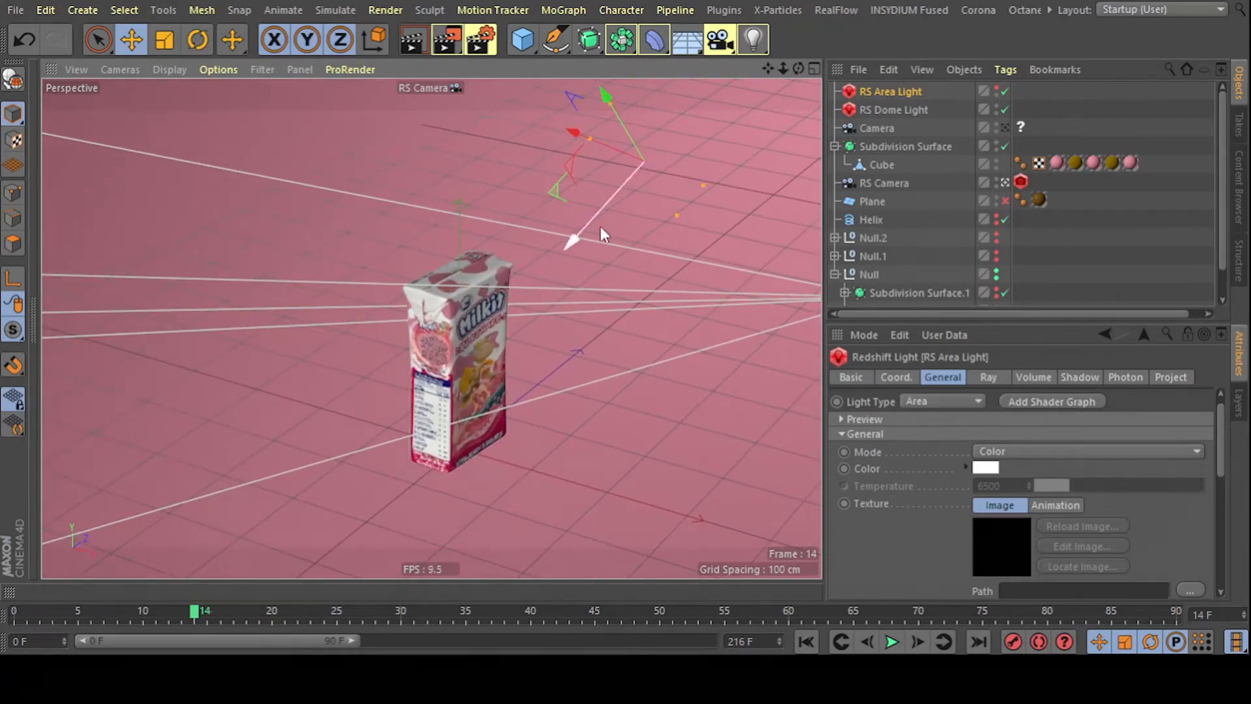
{"action": "left_click", "coordinate": [995, 86]}
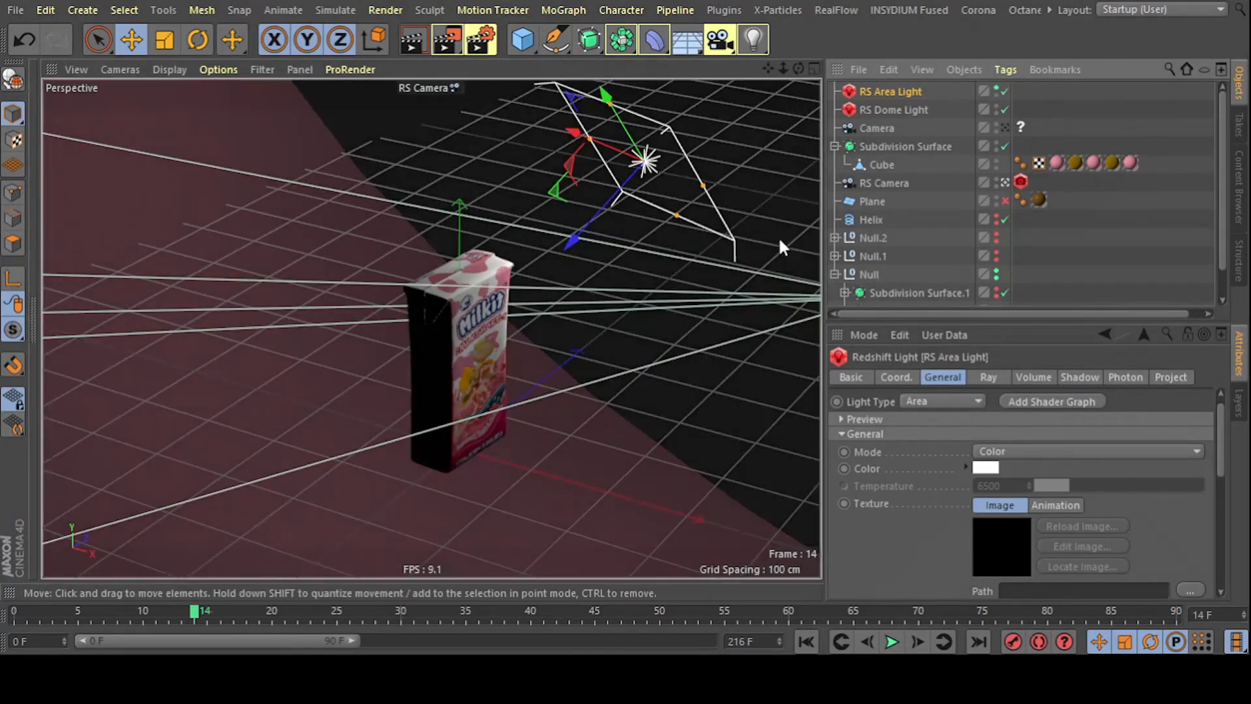
{"action": "scroll", "coordinate": [730, 280], "scroll_direction": "down", "scroll_amount": 1}
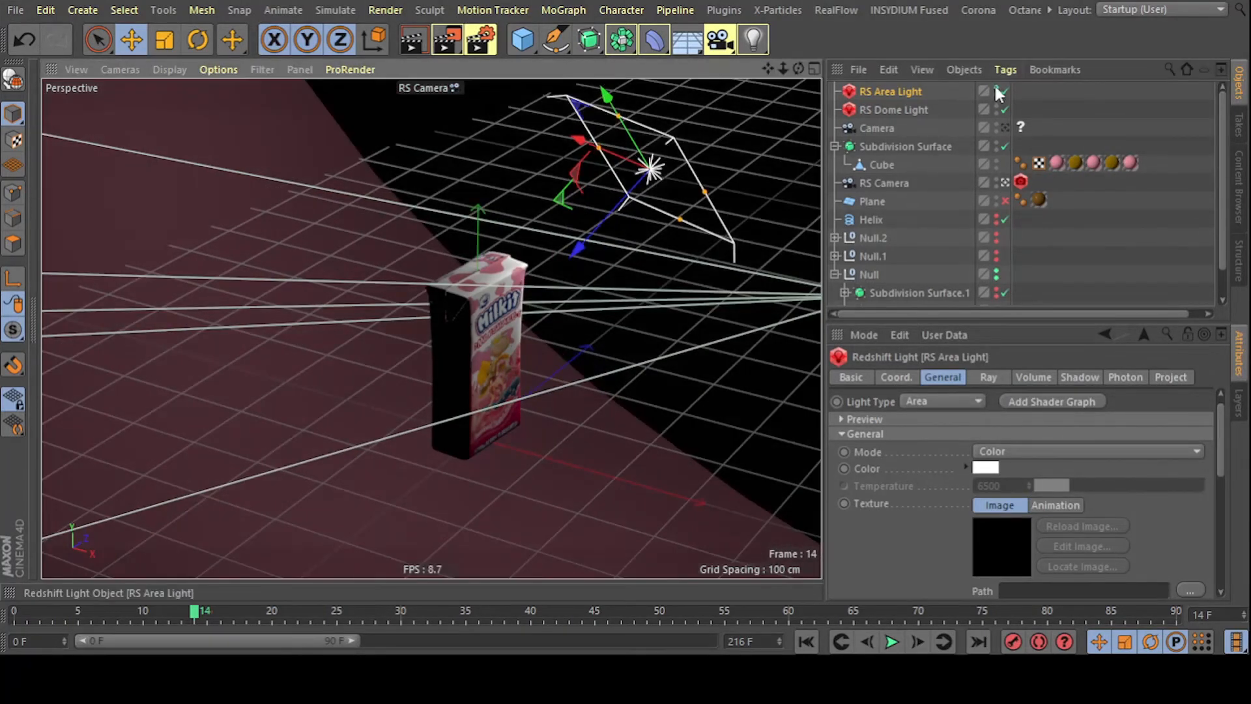
{"action": "left_click", "coordinate": [995, 86]}
- Examine the pink backdrop around the carton and camera, turning off its Subdivision Surface to inspect the underlying box shape
{"action": "left_click_drag", "start_coordinate": [717, 246], "coordinate": [637, 292], "text": "alt"}
{"action": "scroll", "coordinate": [497, 329], "scroll_direction": "down", "scroll_amount": 1}
{"action": "middle_click_drag", "start_coordinate": [531, 329], "coordinate": [441, 379], "text": "alt"}
{"action": "right_click_drag", "start_coordinate": [702, 398], "coordinate": [654, 342], "text": "alt"}
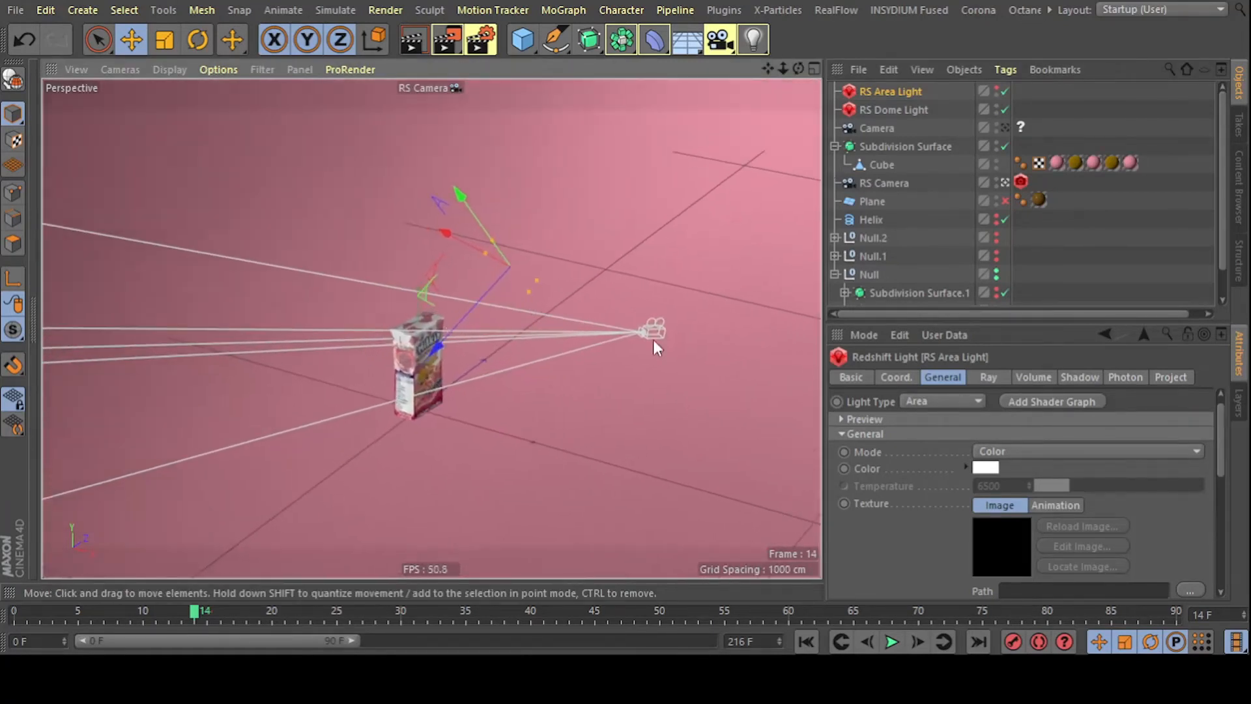
{"action": "scroll", "coordinate": [650, 334], "scroll_direction": "down", "scroll_amount": 6}
{"action": "left_click_drag", "start_coordinate": [729, 455], "coordinate": [642, 456], "text": "alt"}
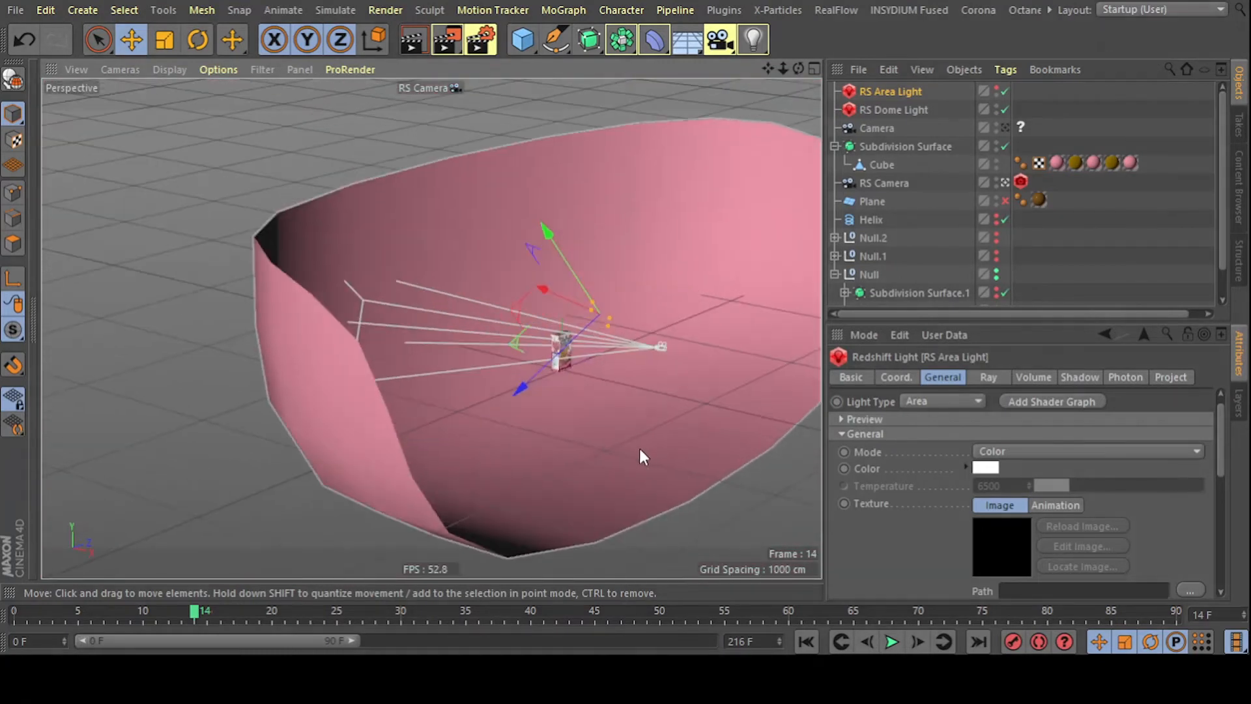
{"action": "mouse_move", "coordinate": [561, 334]}
{"action": "left_mouse_down", "text": "alt"}
{"action": "mouse_move", "coordinate": [481, 347]}
{"action": "mouse_move", "coordinate": [568, 362]}
{"action": "mouse_move", "coordinate": [563, 352]}
{"action": "left_mouse_up", "text": "alt"}
{"action": "left_click", "coordinate": [600, 217]}
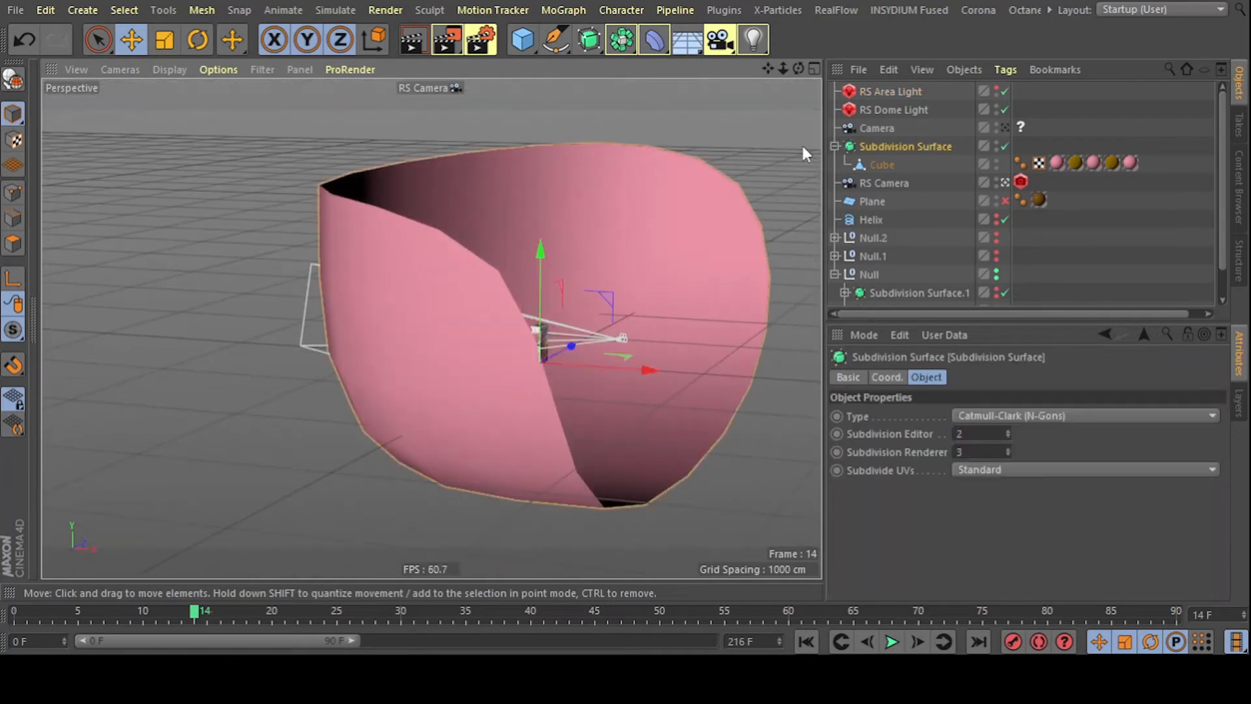
{"action": "left_click", "coordinate": [1005, 147]}
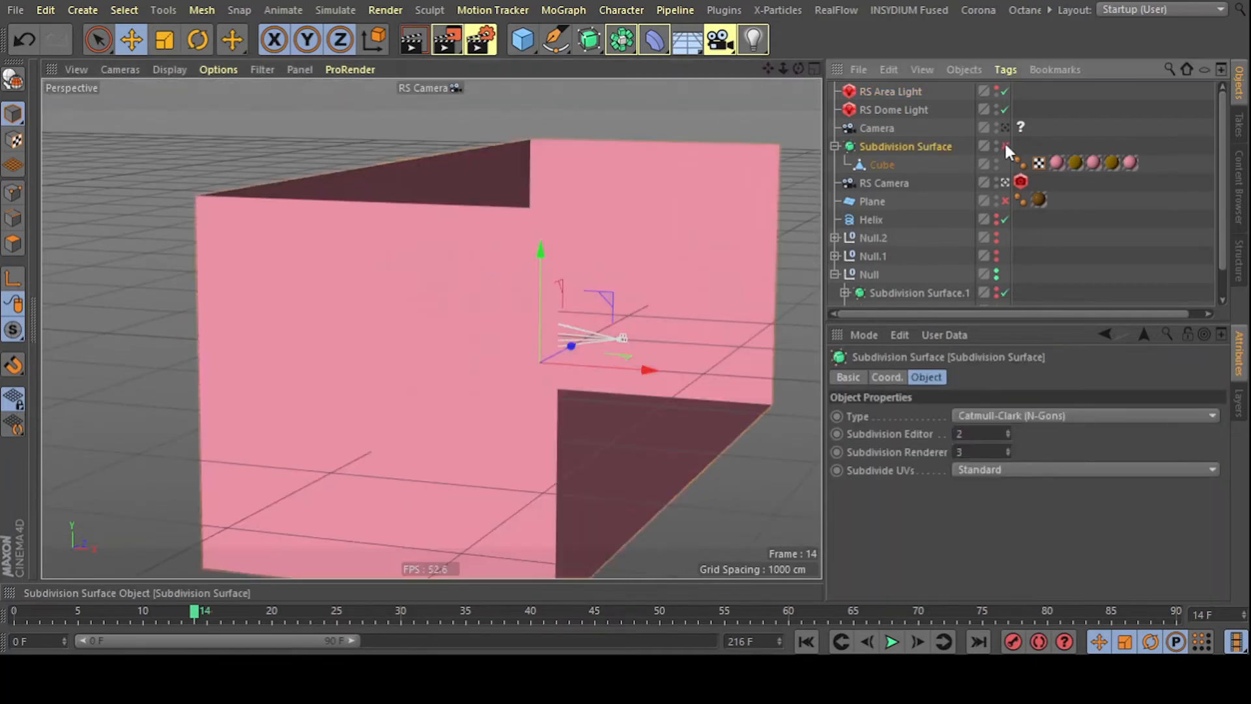
{"action": "scroll", "coordinate": [592, 279], "scroll_direction": "up", "scroll_amount": 5}
{"action": "left_click_drag", "start_coordinate": [474, 294], "coordinate": [473, 231], "text": "alt"}
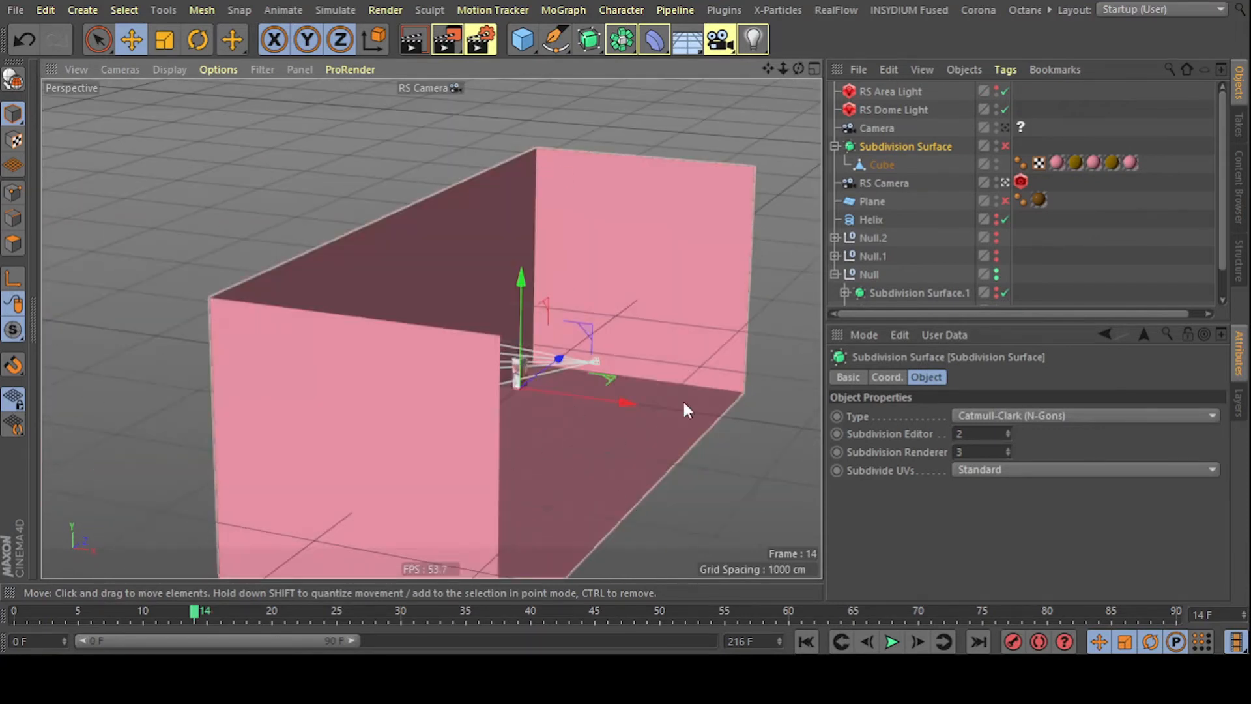
{"action": "left_click_drag", "start_coordinate": [690, 417], "coordinate": [517, 343], "text": "alt"}
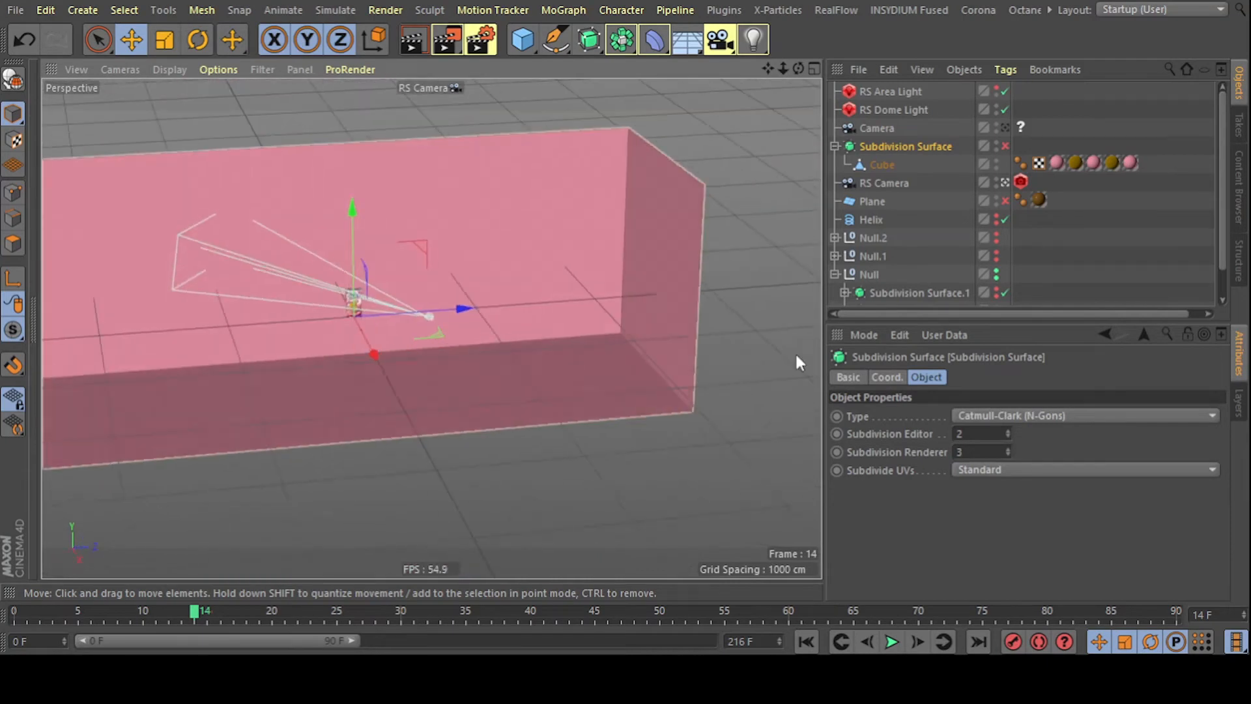
- Turn the backdrop's Subdivision Surface back on and look closely at the textured Milkit carton
{"action": "left_click", "coordinate": [1004, 146]}
{"action": "left_click_drag", "start_coordinate": [603, 288], "coordinate": [481, 389], "text": "alt"}
{"action": "right_click_drag", "start_coordinate": [371, 287], "coordinate": [553, 393], "text": "alt"}
{"action": "left_click_drag", "start_coordinate": [634, 418], "coordinate": [634, 394], "text": "alt"}
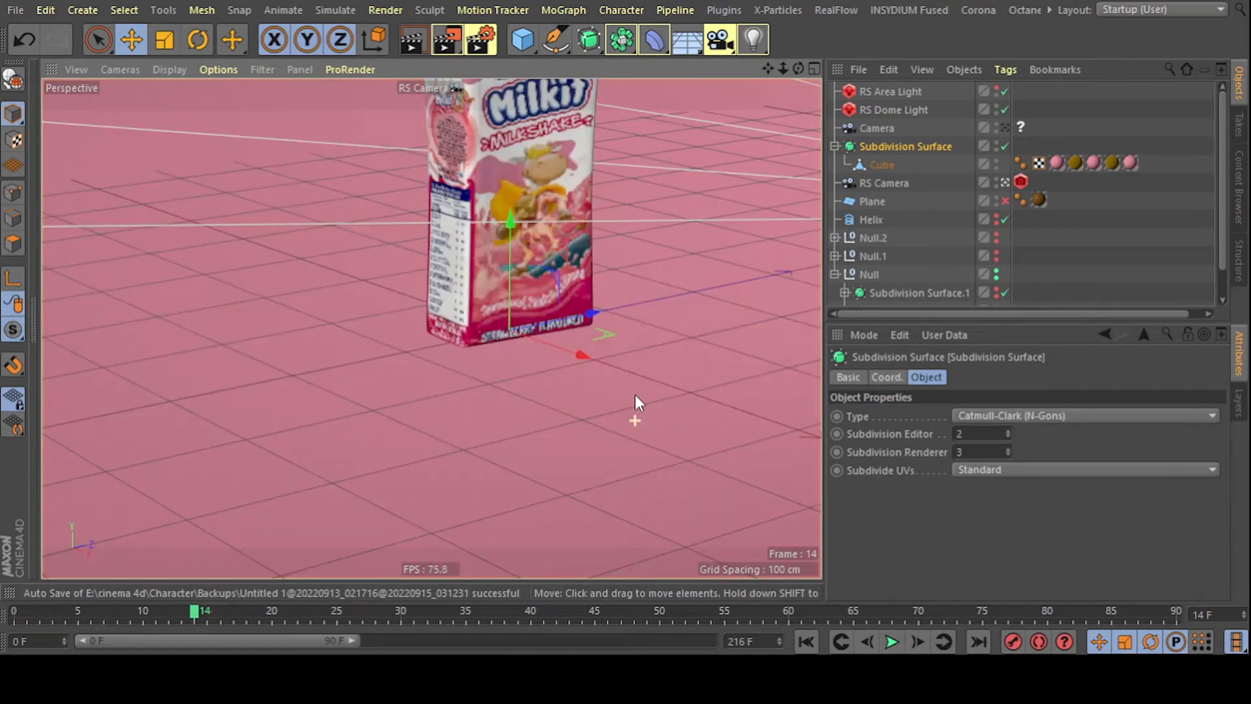
{"action": "middle_click_drag", "start_coordinate": [598, 301], "coordinate": [595, 369], "text": "alt"}
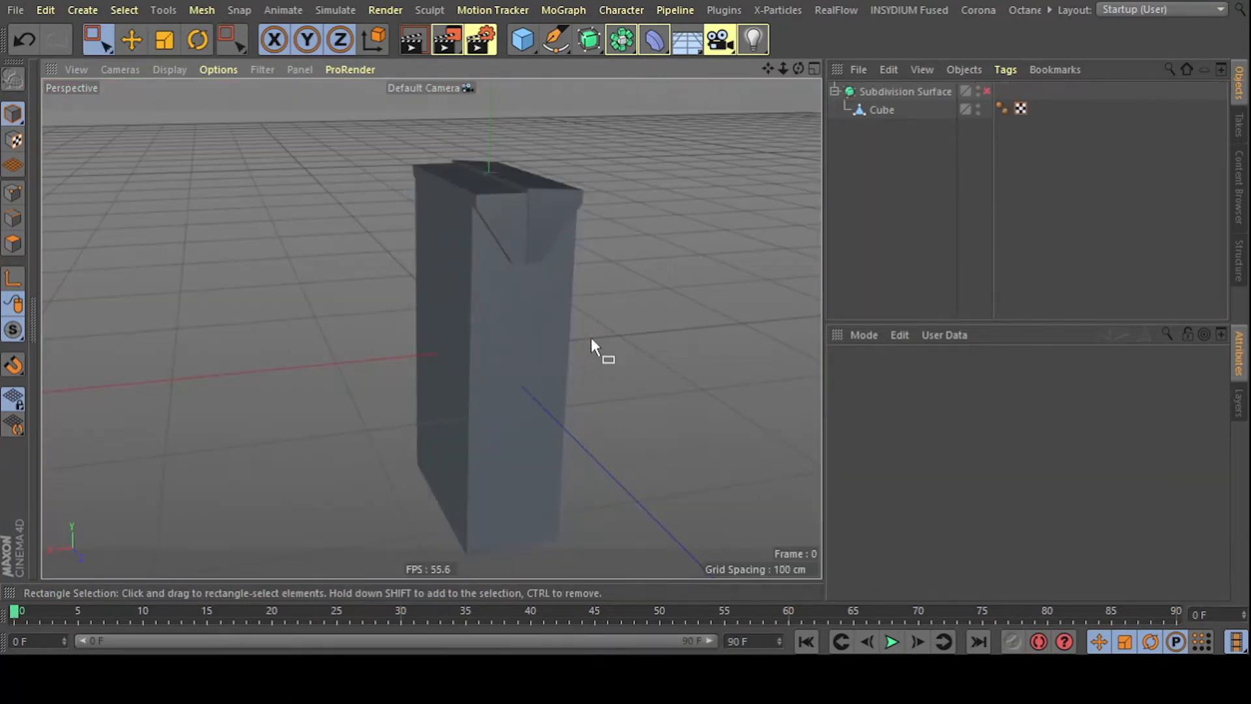
- Select the untextured carton's Cube mesh in polygon mode and examine its shape and edge layout from several angles
{"action": "left_click_drag", "start_coordinate": [635, 324], "coordinate": [408, 388], "text": "alt"}
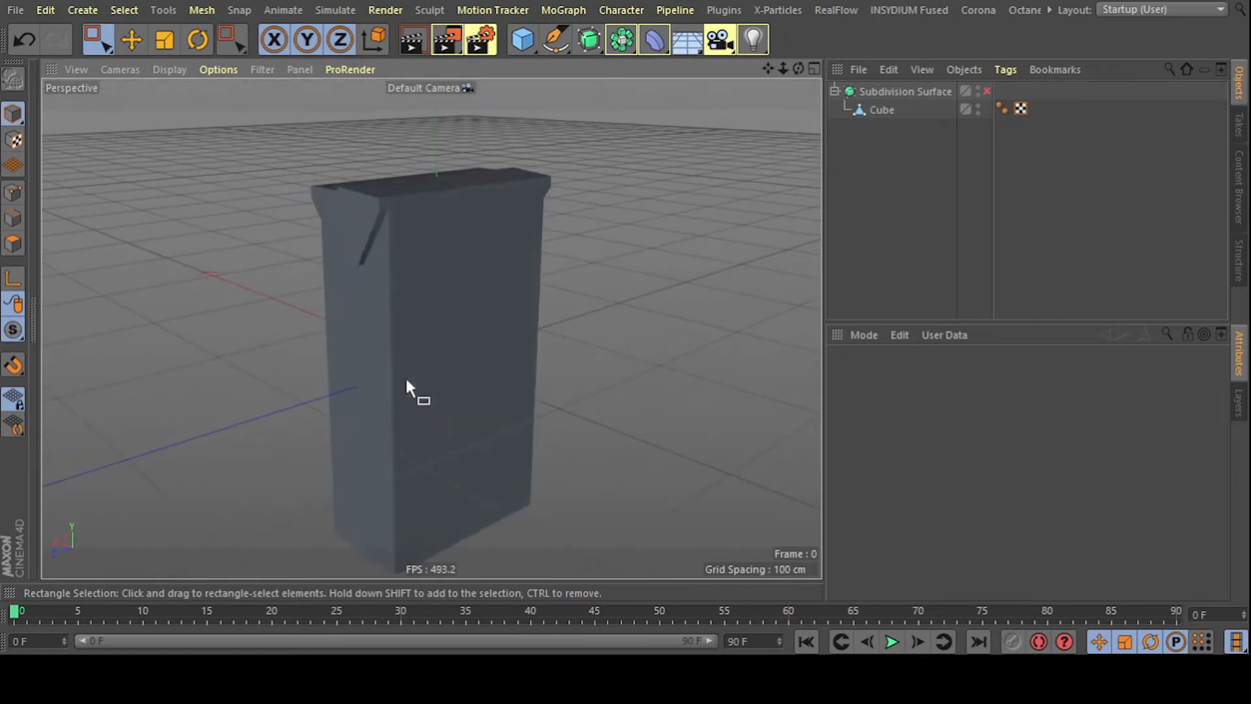
{"action": "left_click", "coordinate": [14, 245]}
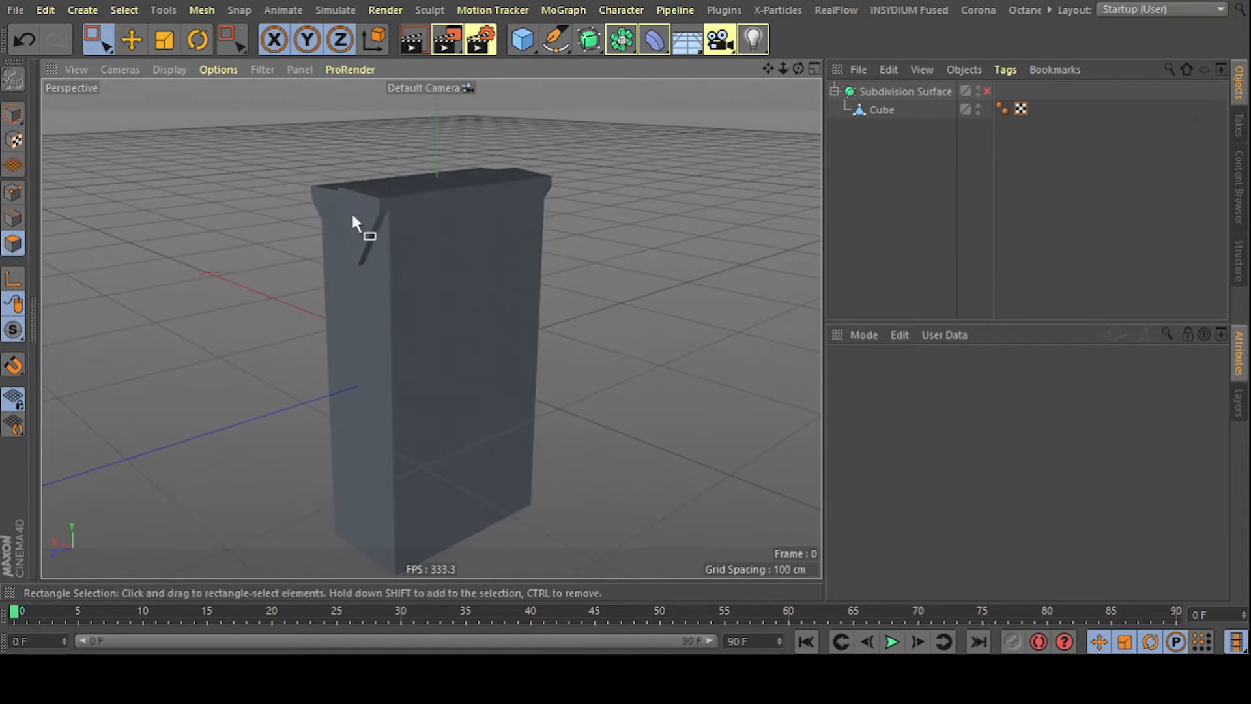
{"action": "scroll", "coordinate": [354, 217], "scroll_direction": "up", "scroll_amount": 2}
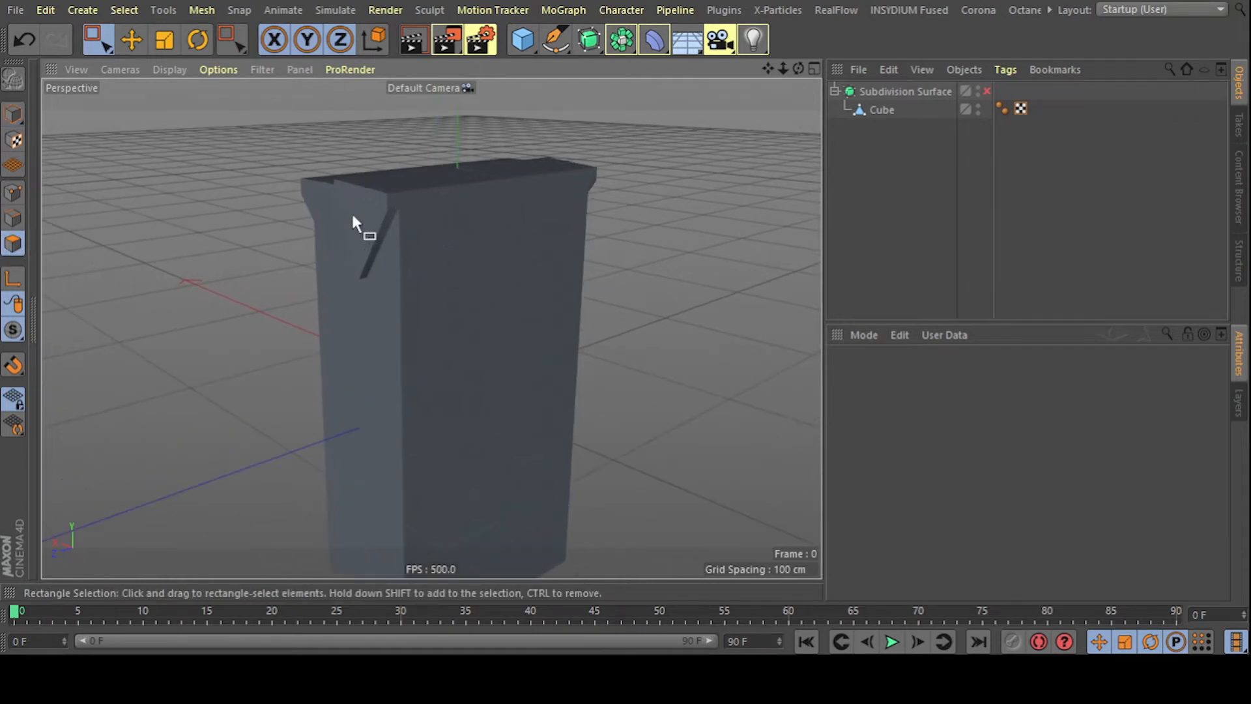
{"action": "left_click", "coordinate": [882, 110]}
{"action": "left_click_drag", "start_coordinate": [365, 319], "coordinate": [586, 262], "text": "alt"}
{"action": "scroll", "coordinate": [585, 257], "scroll_direction": "down", "scroll_amount": 7}
{"action": "left_click_drag", "start_coordinate": [433, 326], "coordinate": [544, 245], "text": "alt"}
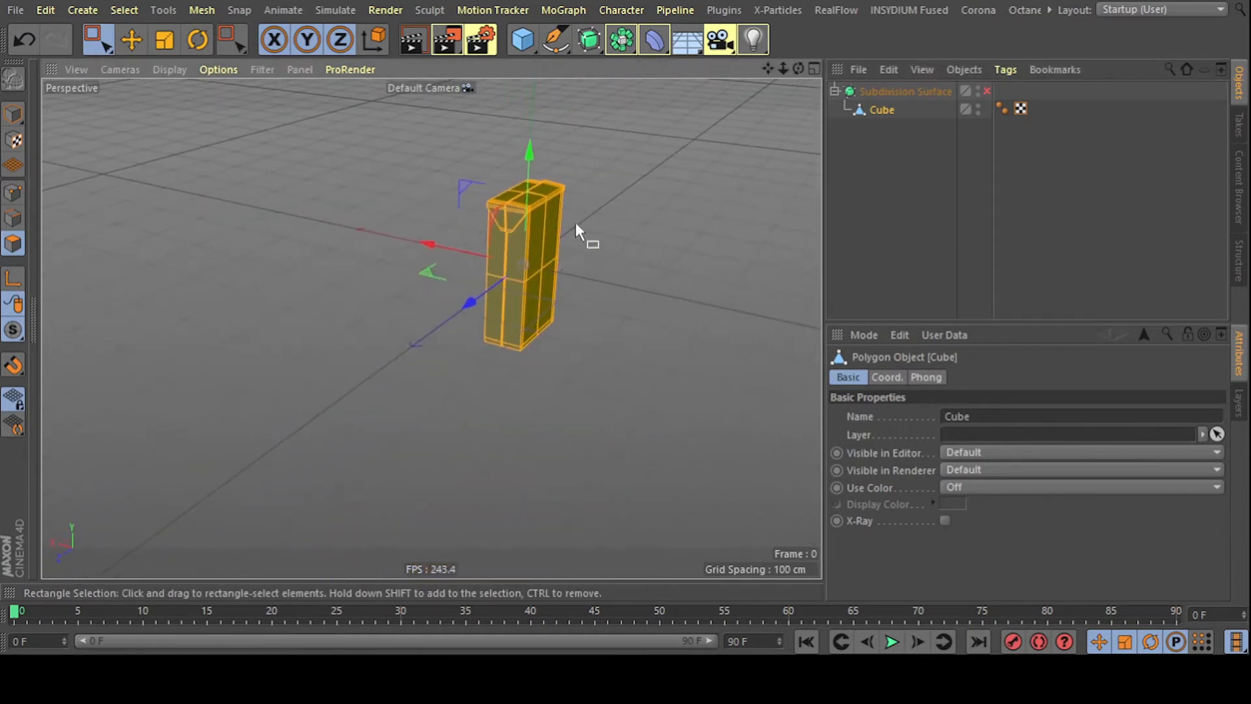
- Move the whole reference carton along the X axis, away from the world origin, in model mode
{"action": "left_click_drag", "start_coordinate": [429, 242], "coordinate": [217, 221]}
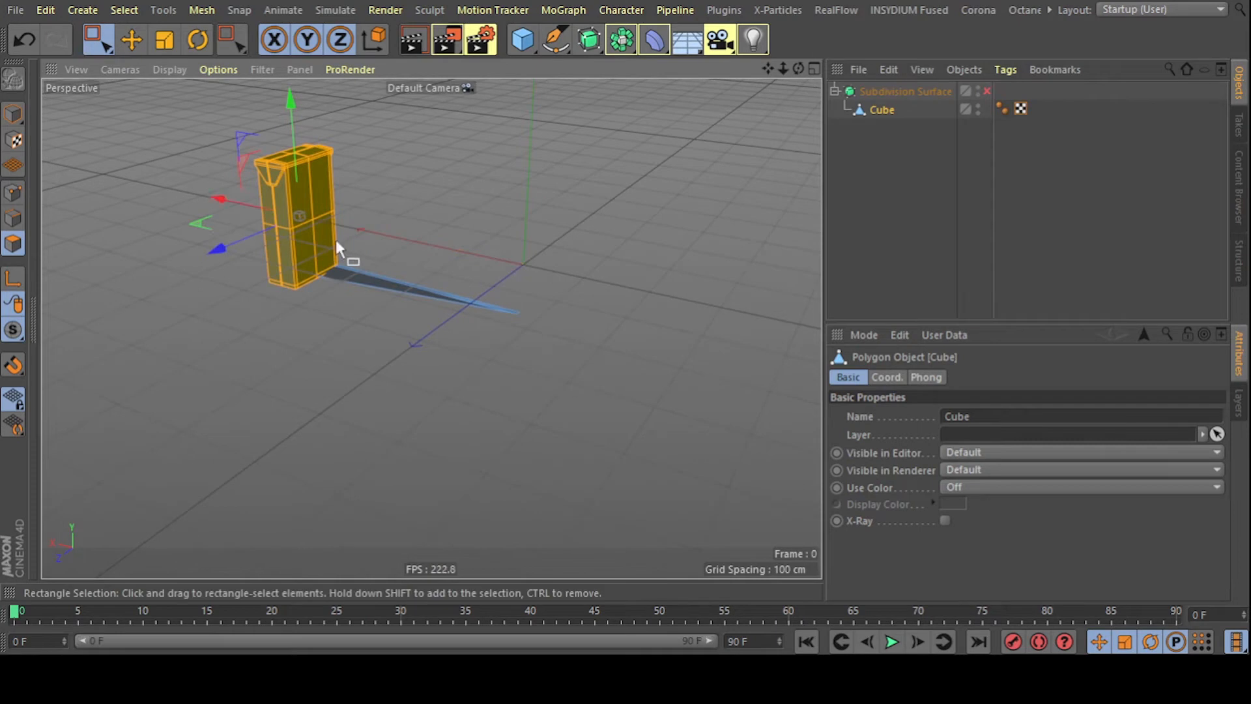
{"action": "key", "text": "ctrl+z"}
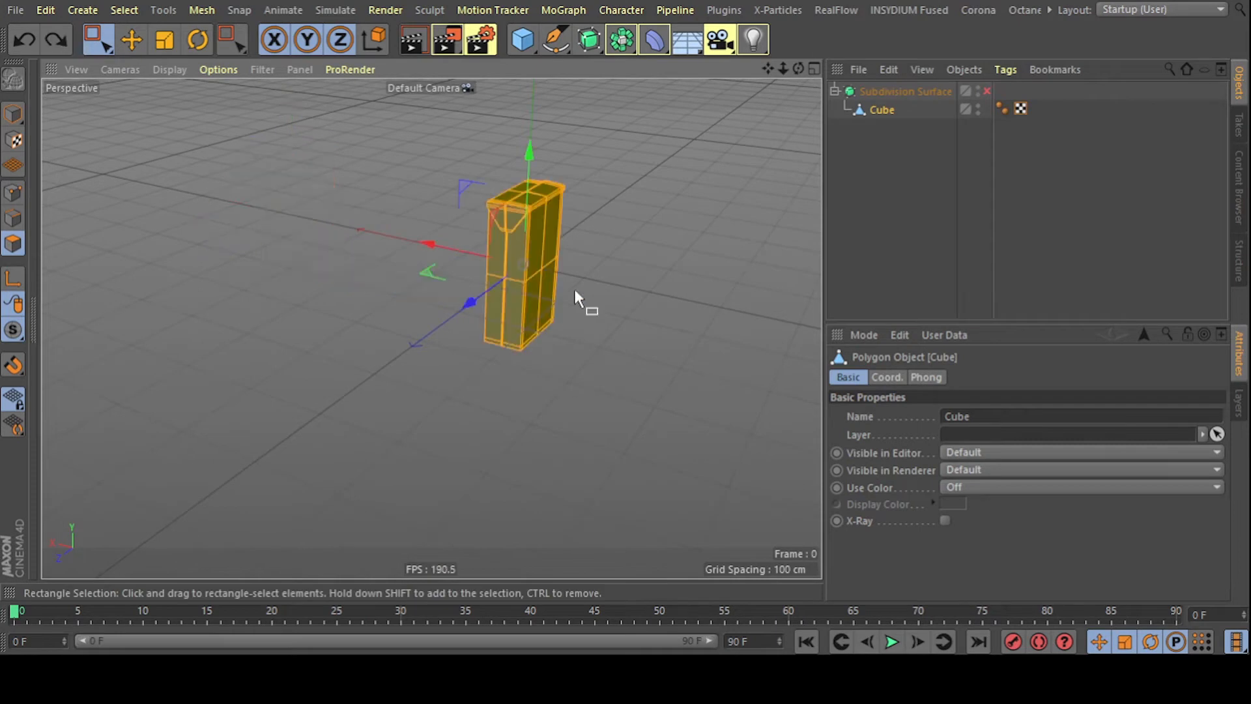
{"action": "left_click", "coordinate": [13, 114]}
{"action": "left_click_drag", "start_coordinate": [435, 248], "coordinate": [277, 239]}
{"action": "left_click", "coordinate": [704, 290]}
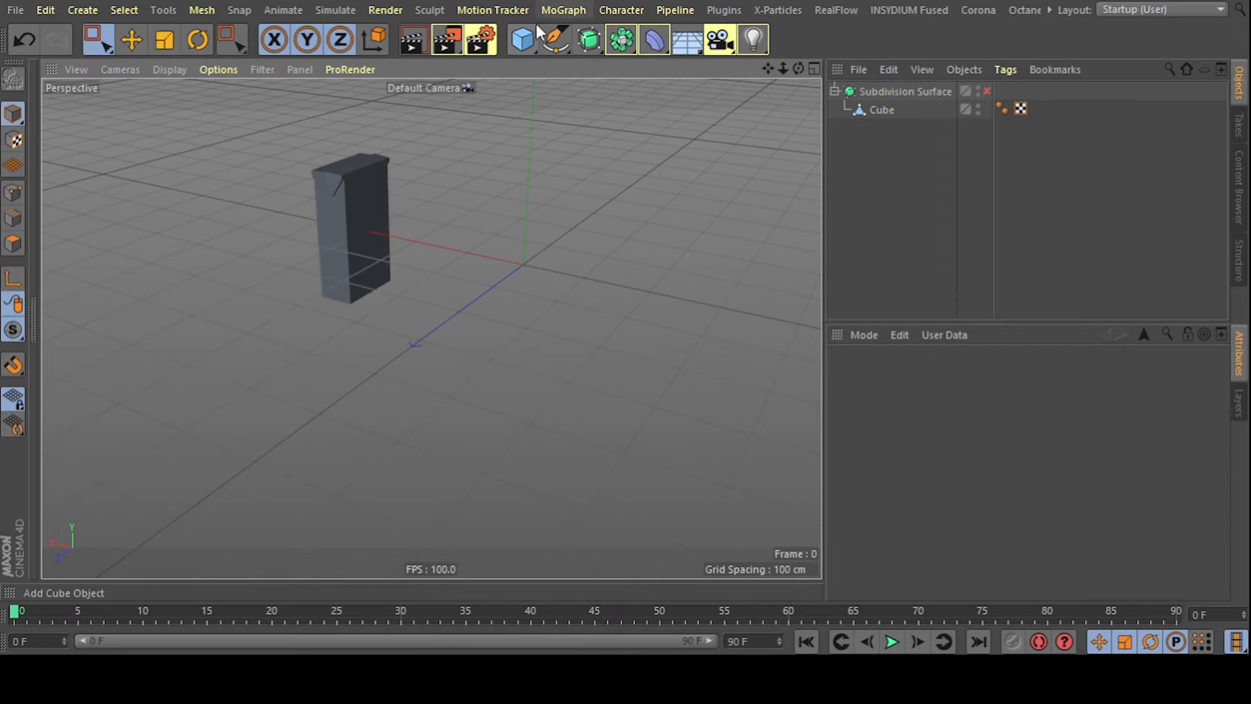
- Add a cube at the origin and size it to about 69.6 x 230.7 x 123.7 cm, matching the reference carton's side outline
{"action": "left_click", "coordinate": [524, 41]}
{"action": "left_click_drag", "start_coordinate": [459, 250], "coordinate": [505, 264]}
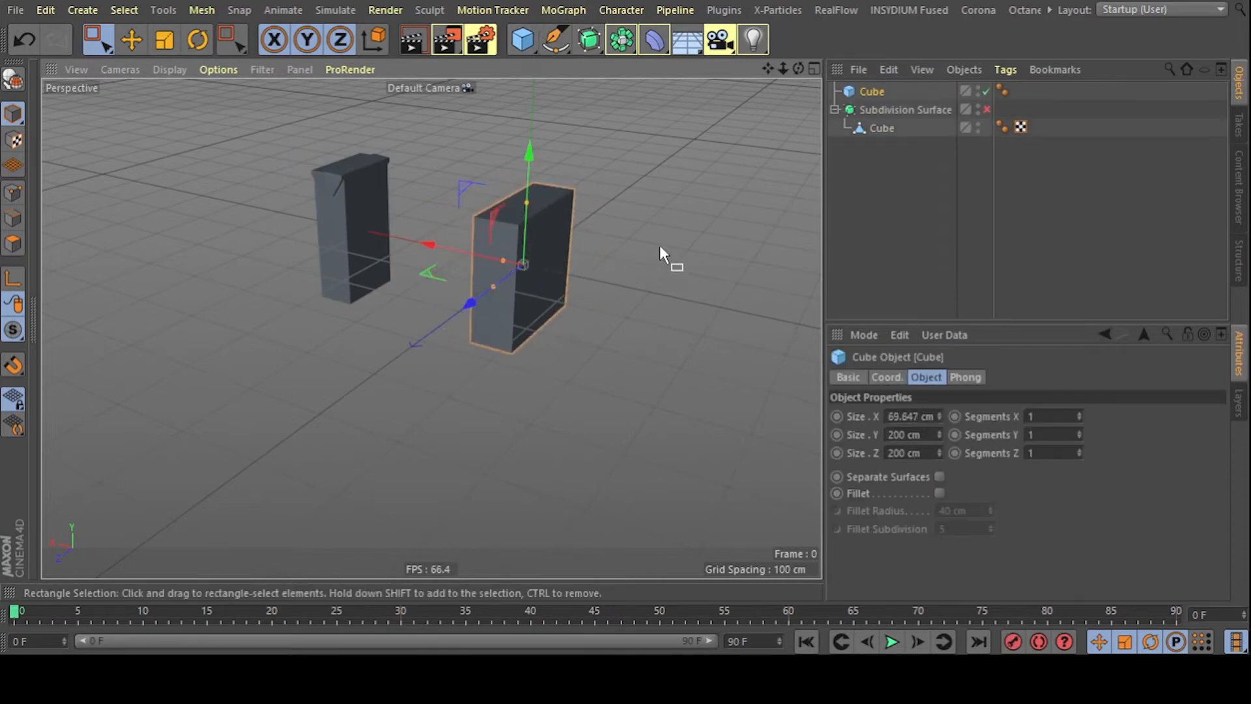
{"action": "left_click_drag", "start_coordinate": [658, 247], "coordinate": [596, 280], "text": "alt"}
{"action": "middle_click", "coordinate": [598, 268]}
{"action": "middle_click", "coordinate": [663, 392]}
{"action": "middle_click", "coordinate": [560, 355]}
{"action": "middle_click", "coordinate": [330, 449]}
{"action": "left_click_drag", "start_coordinate": [582, 318], "coordinate": [531, 321]}
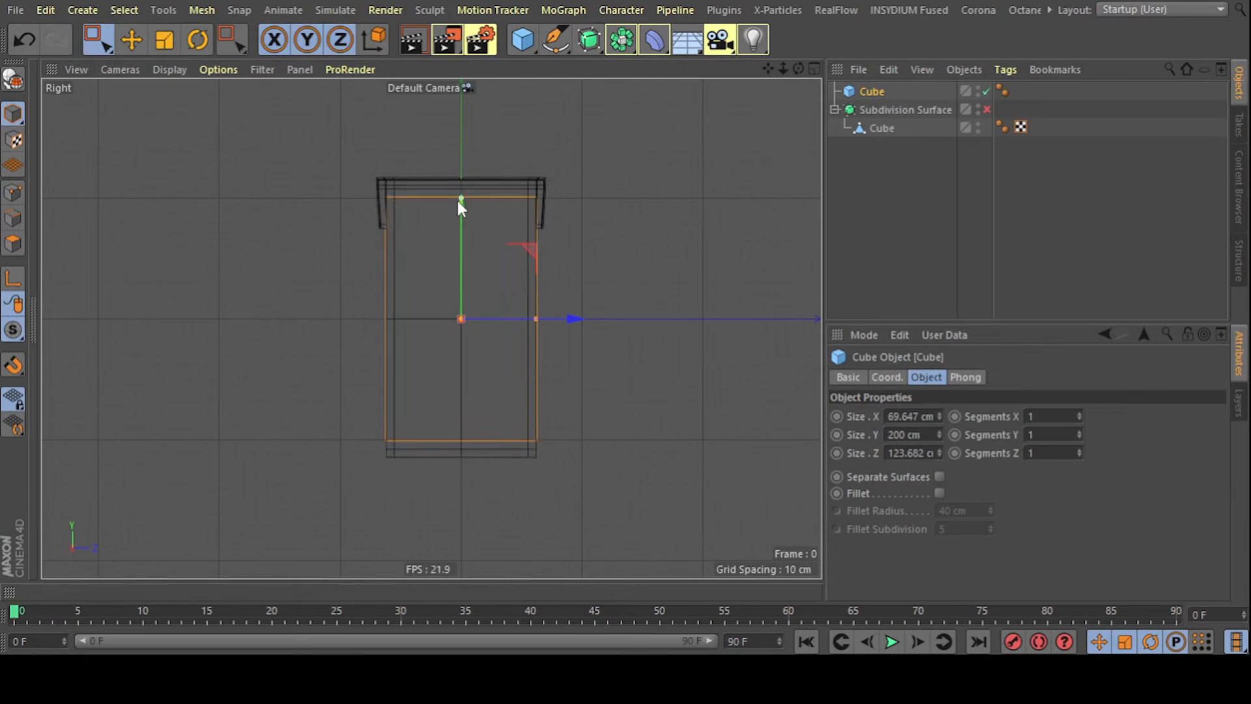
{"action": "left_click_drag", "start_coordinate": [457, 189], "coordinate": [458, 180]}
{"action": "left_click", "coordinate": [636, 224]}
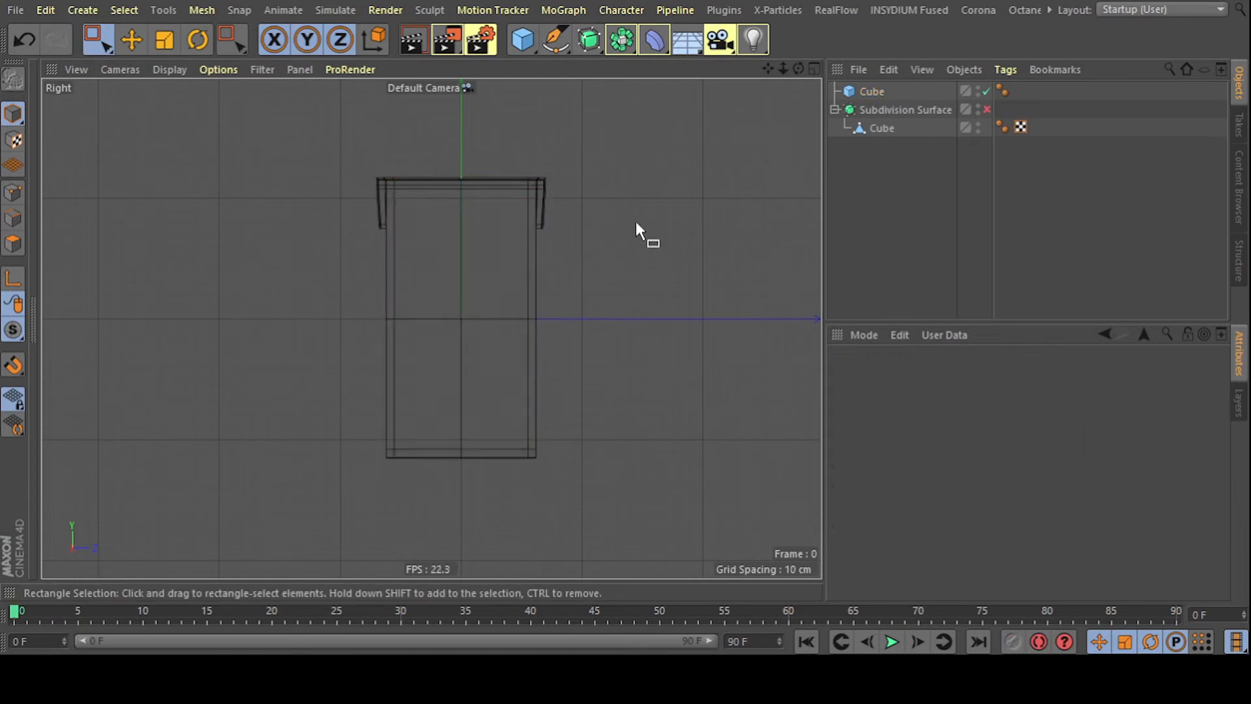
- Narrow the new cube's X size to about 59.9 cm in the front view to match the reference carton's depth
{"action": "middle_click", "coordinate": [628, 229]}
{"action": "key", "text": "F1"}
{"action": "left_click_drag", "start_coordinate": [307, 209], "coordinate": [517, 213], "text": "alt"}
{"action": "middle_click", "coordinate": [564, 263]}
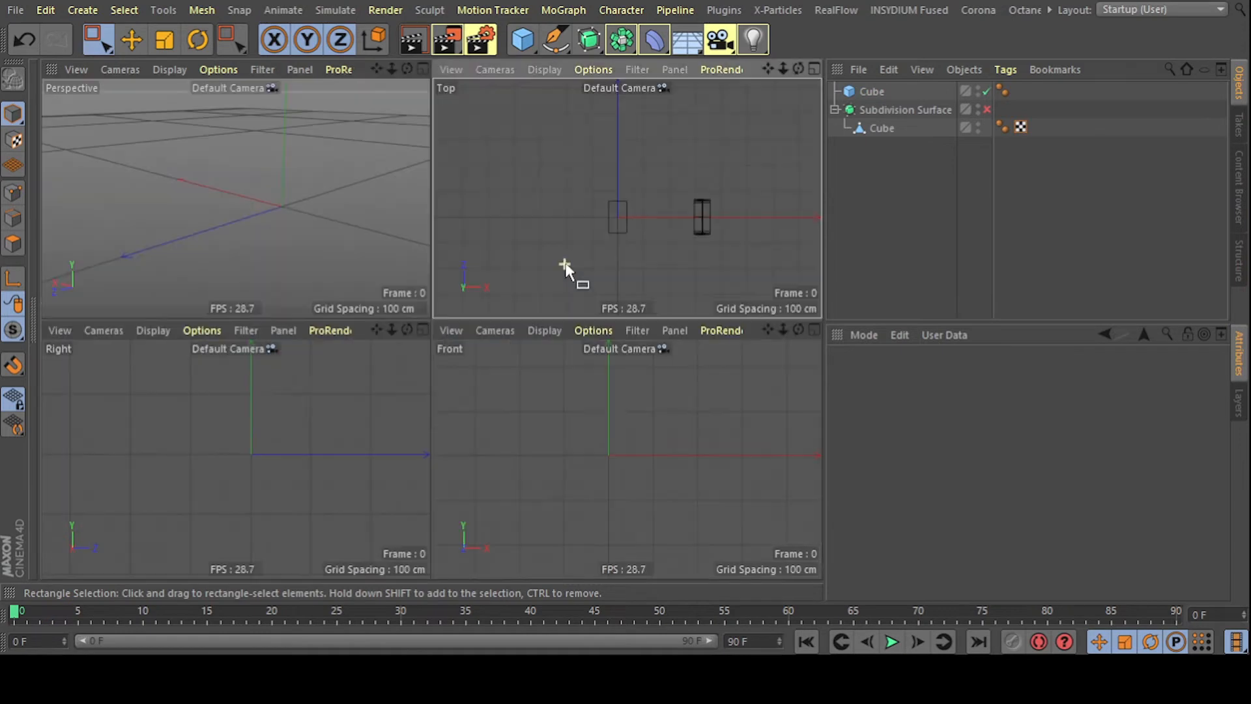
{"action": "middle_click", "coordinate": [717, 422]}
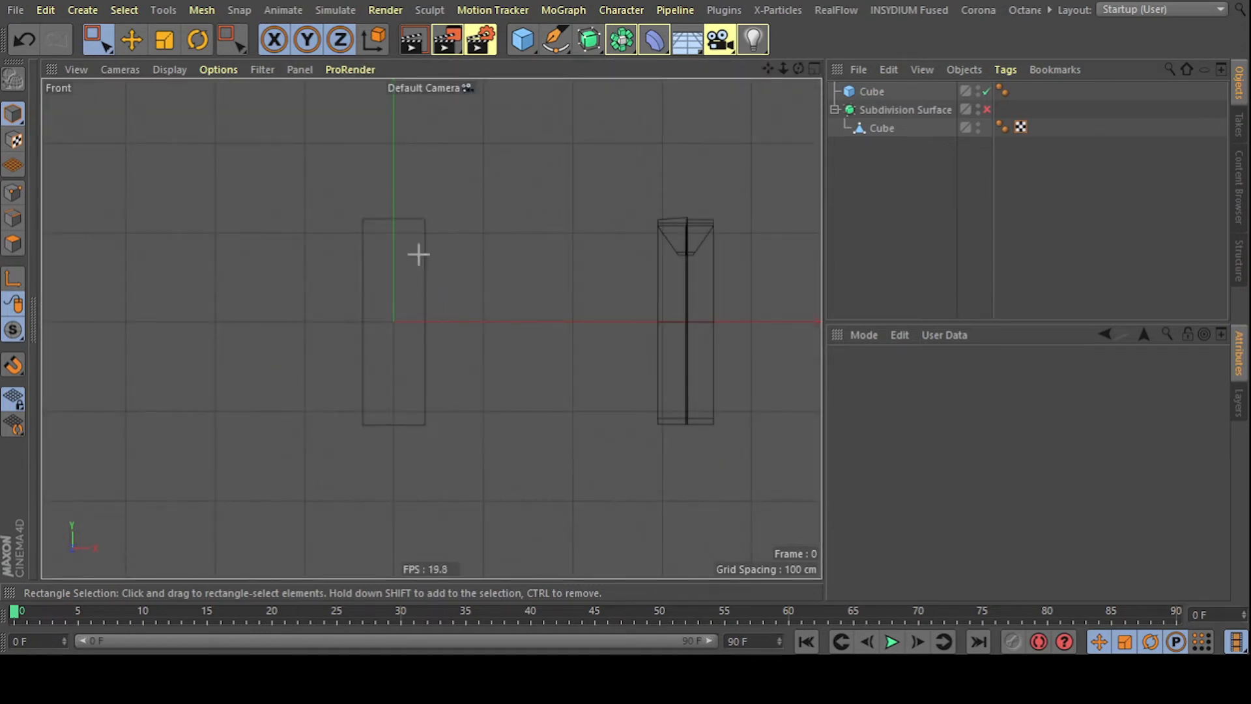
{"action": "left_click", "coordinate": [419, 254]}
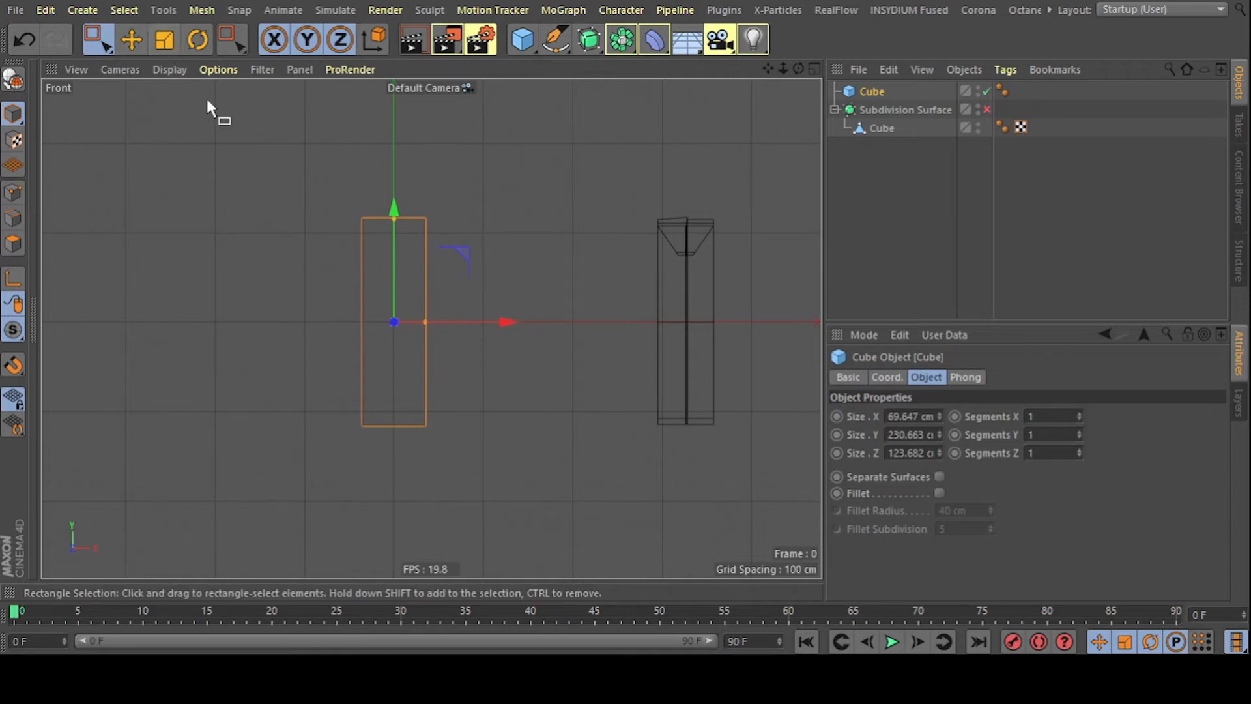
{"action": "left_click", "coordinate": [168, 49]}
{"action": "left_click", "coordinate": [120, 46]}
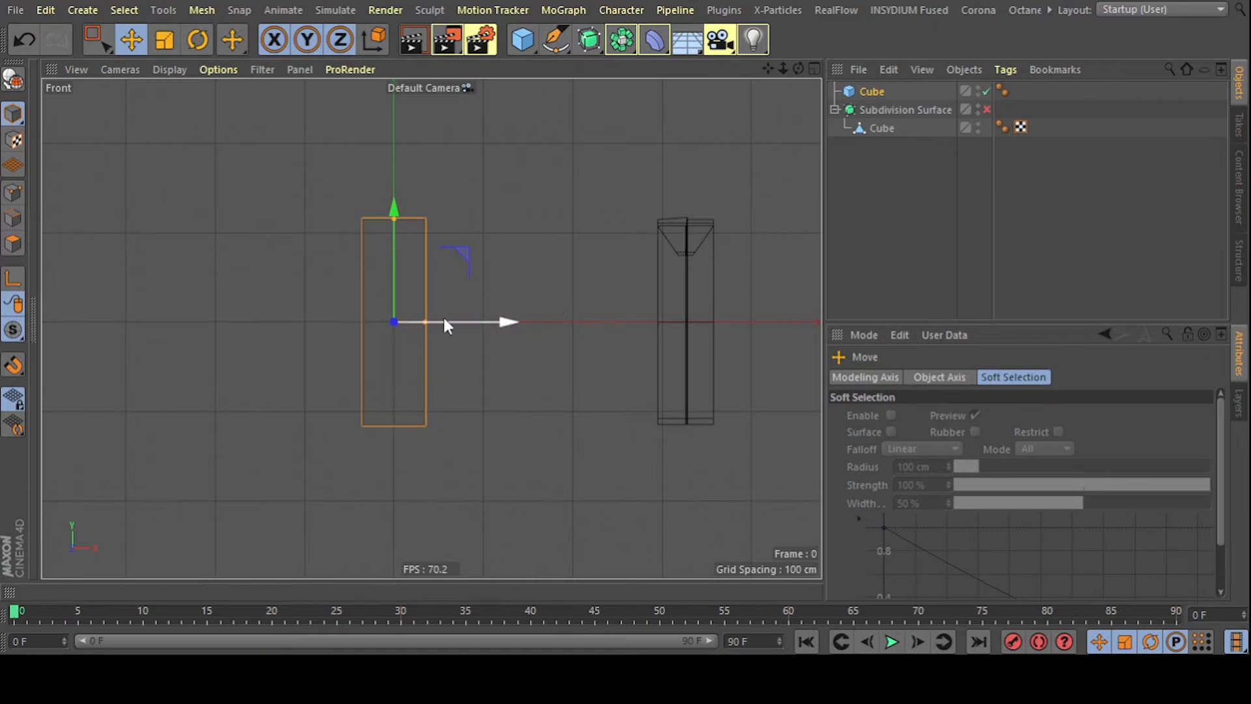
{"action": "scroll", "coordinate": [422, 322], "scroll_direction": "up", "scroll_amount": 2}
{"action": "left_click_drag", "start_coordinate": [423, 322], "coordinate": [421, 323]}
{"action": "left_click", "coordinate": [528, 219]}
{"action": "middle_click", "coordinate": [534, 219]}
{"action": "middle_click", "coordinate": [357, 238]}
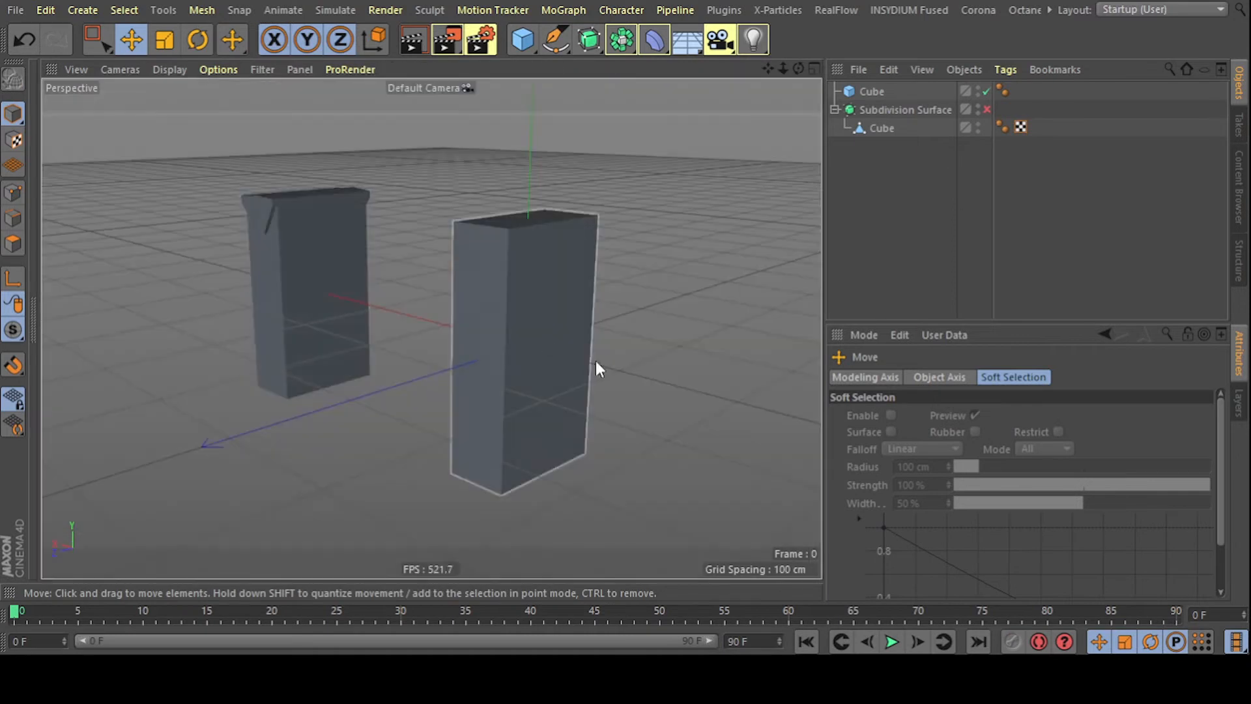
- Set the new cube's X, Y and Z segments to 2 each
{"action": "left_click_drag", "start_coordinate": [580, 314], "coordinate": [627, 221], "text": "alt"}
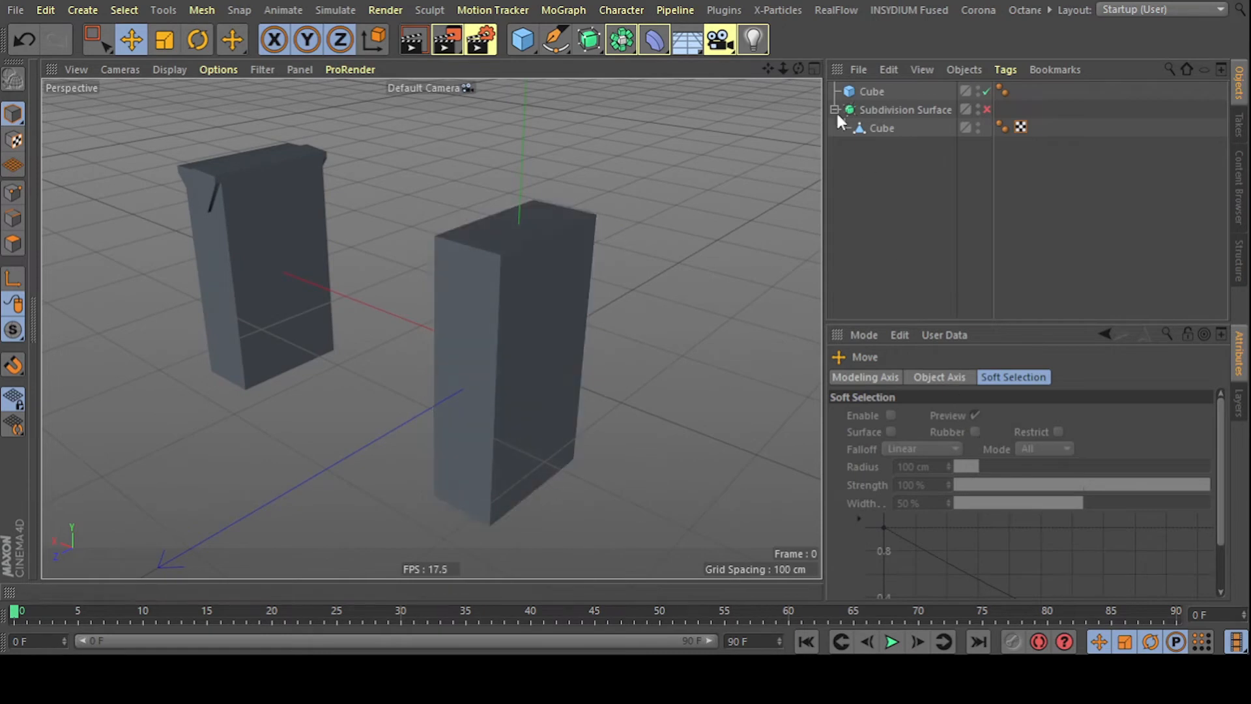
{"action": "left_click", "coordinate": [875, 95]}
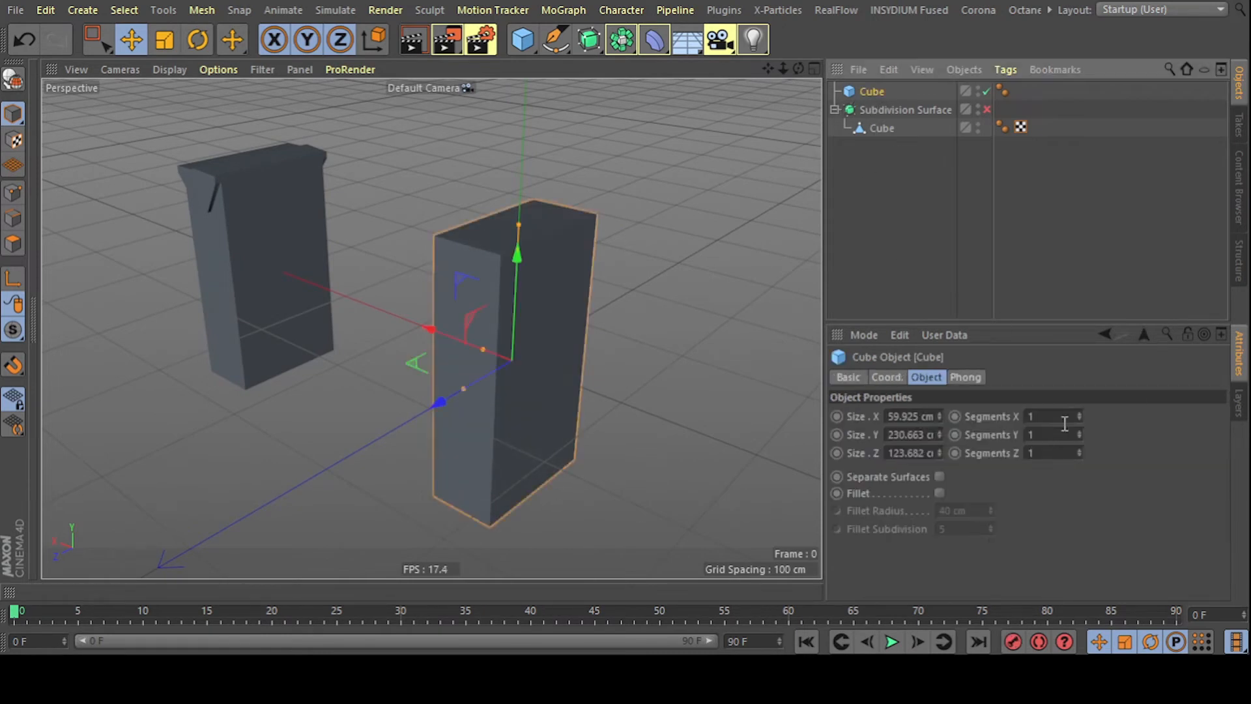
{"action": "left_click", "coordinate": [1078, 414]}
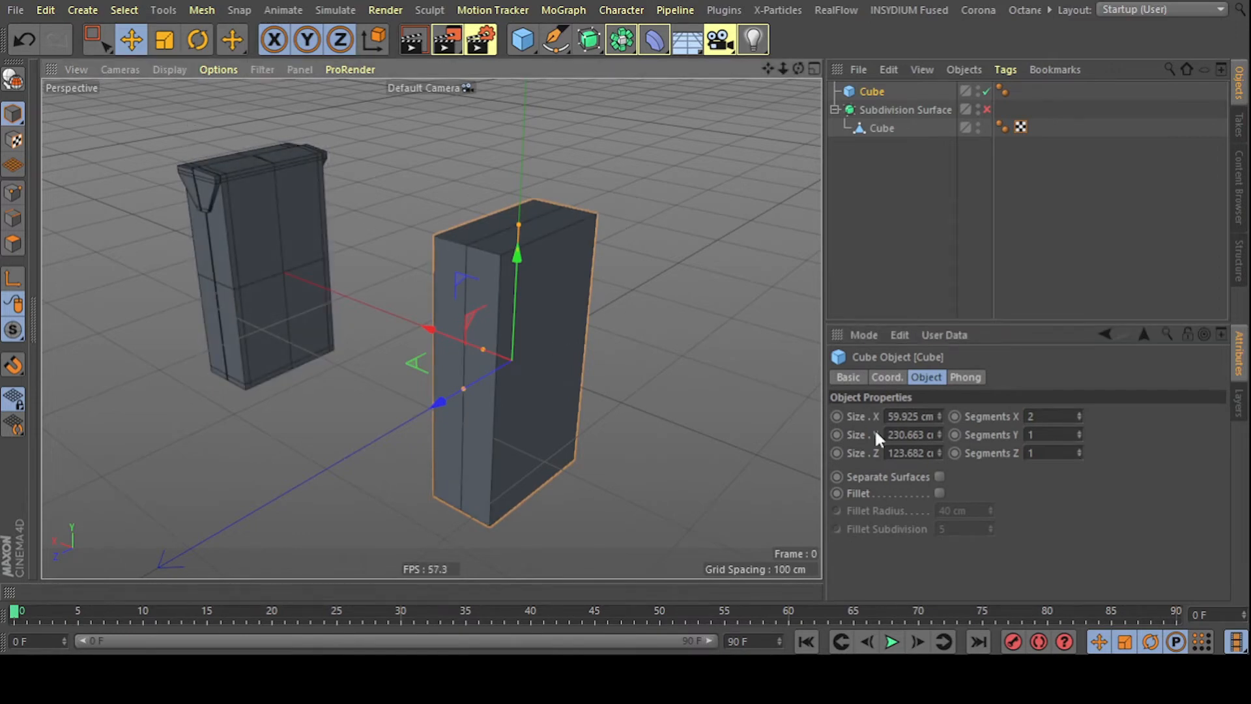
{"action": "left_click", "coordinate": [1078, 431]}
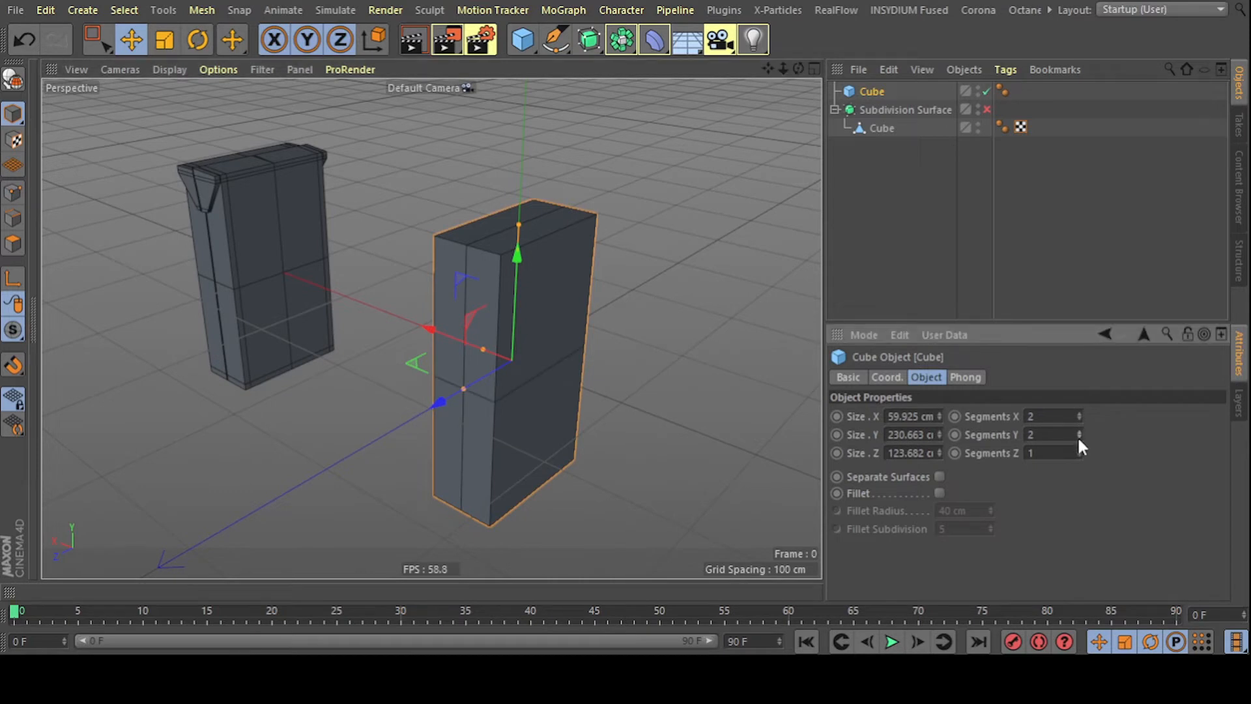
{"action": "left_click", "coordinate": [1078, 450]}
- Convert the new cube into an editable polygon object
{"action": "left_click_drag", "start_coordinate": [586, 274], "coordinate": [538, 190], "text": "alt"}
{"action": "left_click_drag", "start_coordinate": [596, 321], "coordinate": [564, 221], "text": "alt"}
{"action": "left_click", "coordinate": [13, 81]}
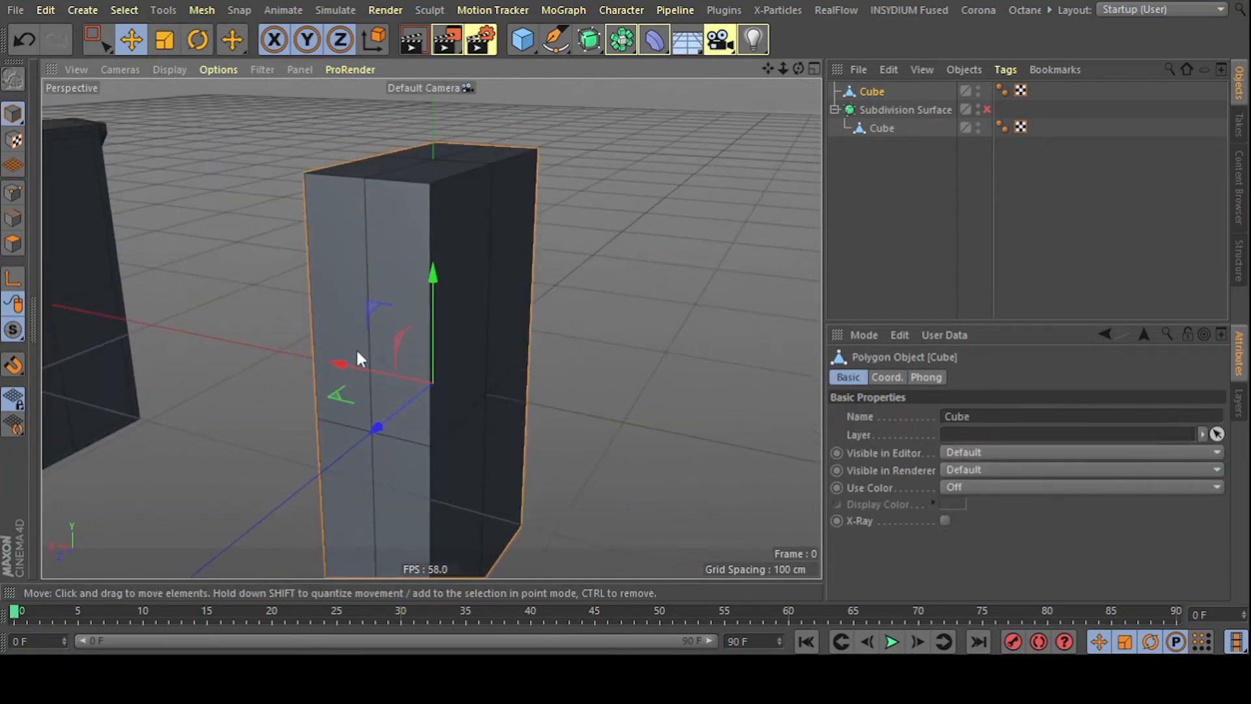
- Cut a horizontal edge loop around the cube just below its top, at an offset of about 5.4% (6.3 cm)
{"action": "key", "text": "k"}
{"action": "key", "text": "l"}
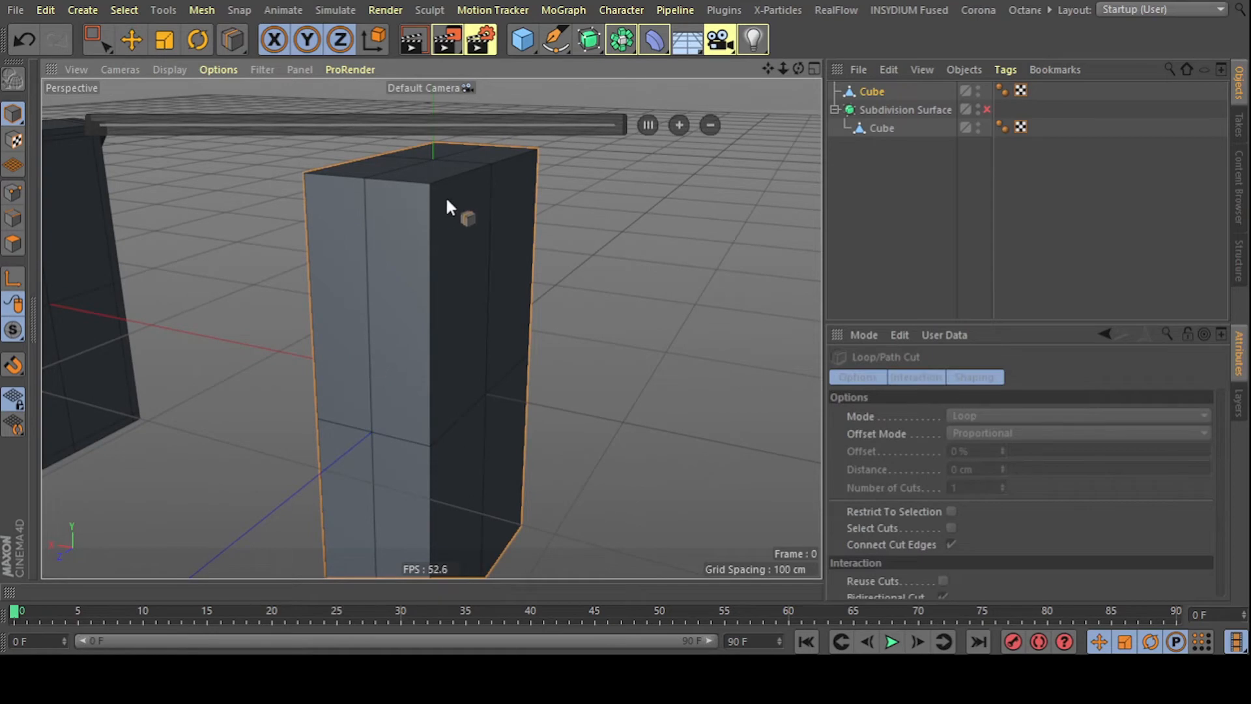
{"action": "left_click", "coordinate": [13, 244]}
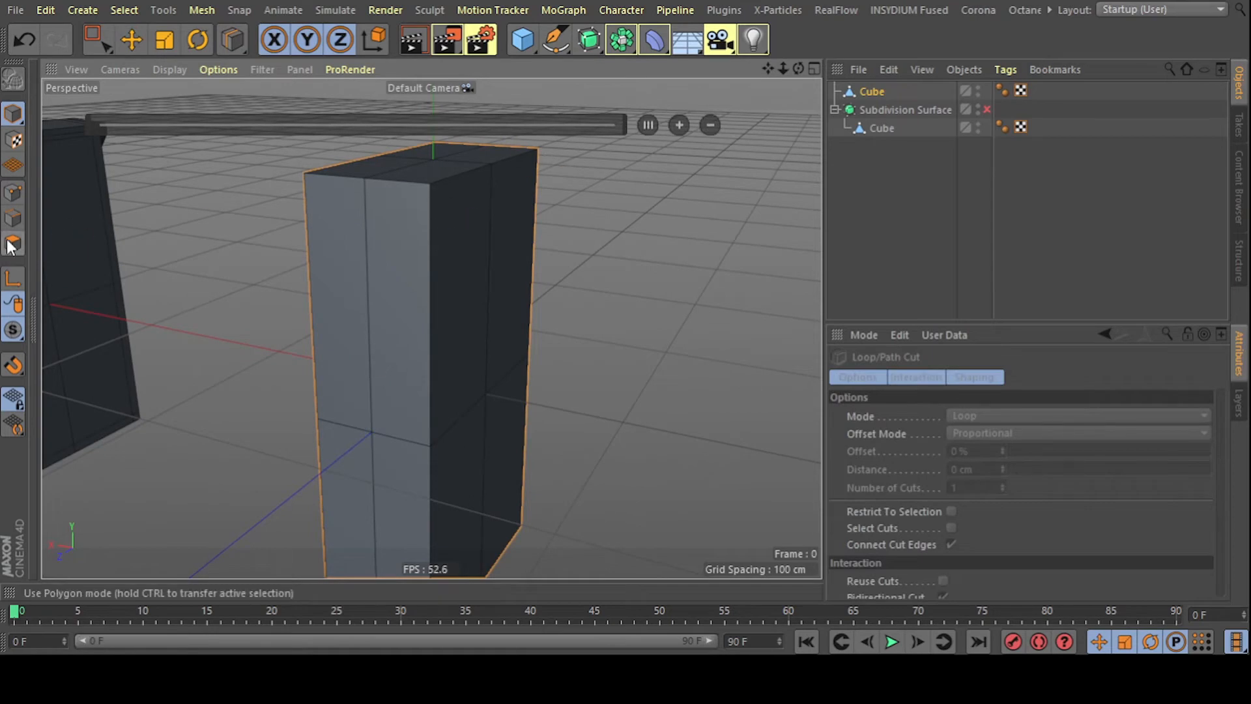
{"action": "left_click", "coordinate": [430, 203]}
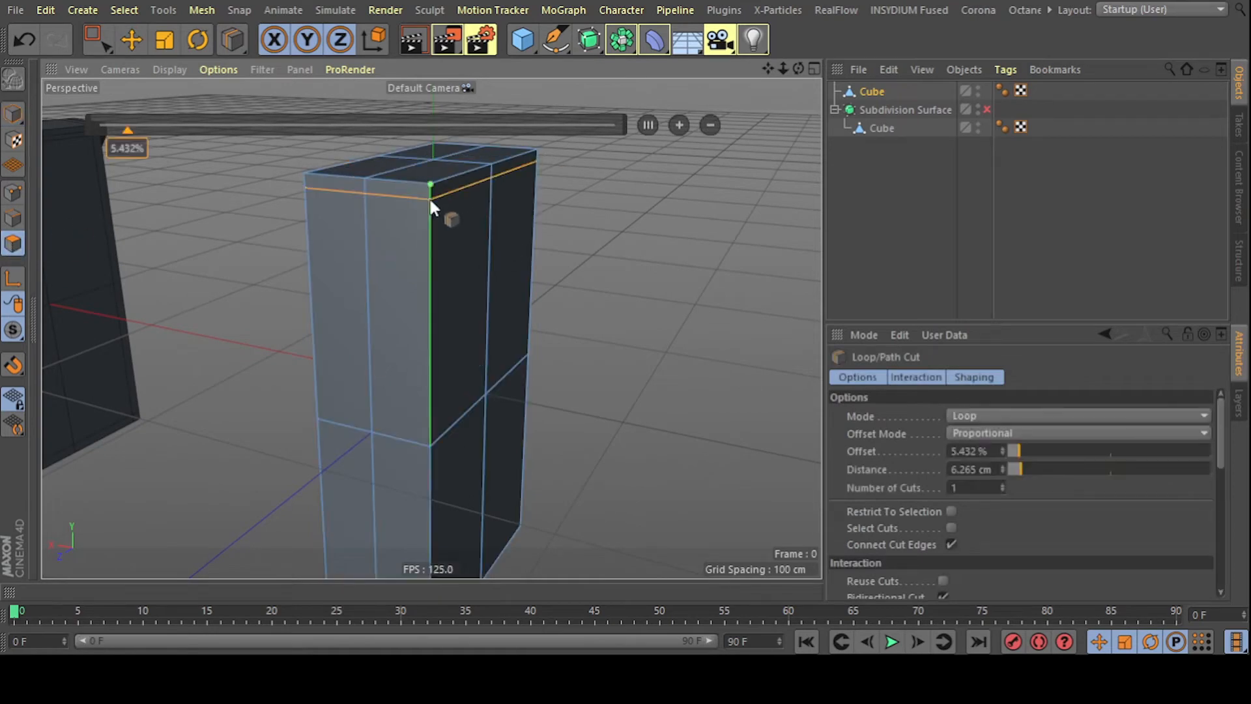
{"action": "middle_click_drag", "start_coordinate": [581, 241], "coordinate": [688, 295], "text": "alt"}
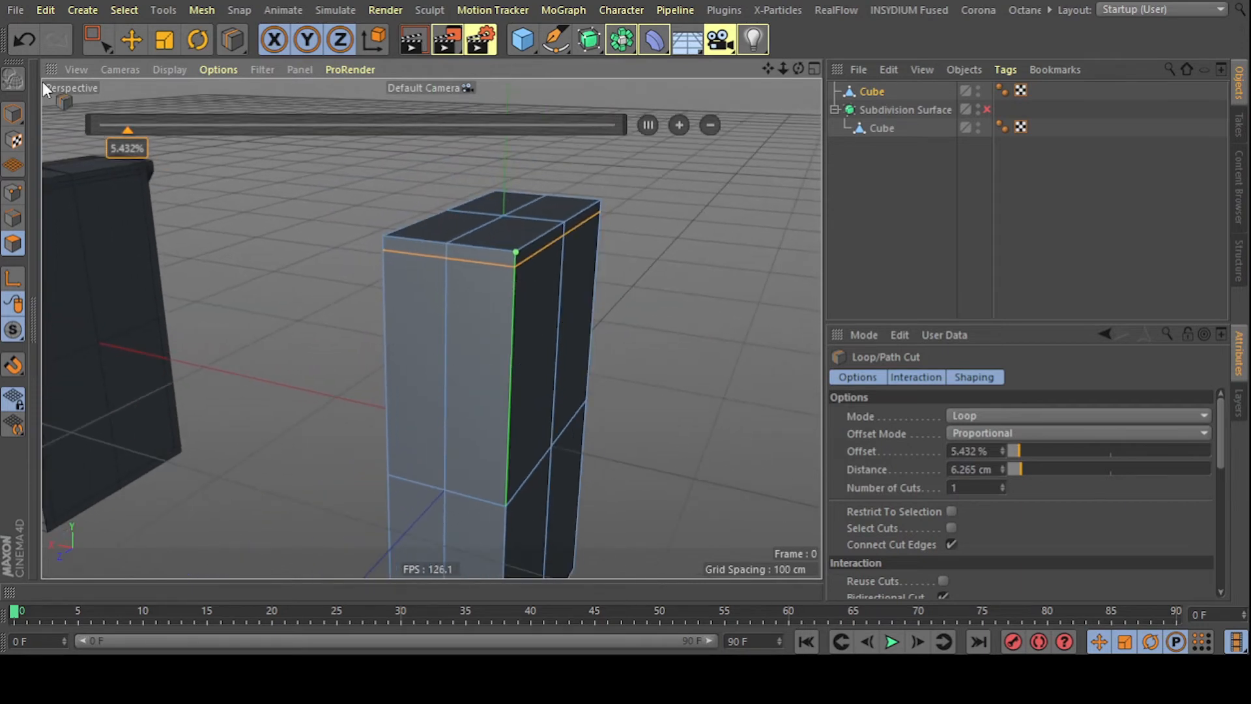
- Extrude the two top-band polygons on one narrow side slightly outward along Z to form a lip like the reference carton's
{"action": "left_click", "coordinate": [131, 39]}
{"action": "scroll", "coordinate": [530, 268], "scroll_direction": "up", "scroll_amount": 3}
{"action": "left_click", "coordinate": [451, 252]}
{"action": "scroll", "coordinate": [343, 240], "scroll_direction": "up", "scroll_amount": 3}
{"action": "left_click", "coordinate": [417, 252], "text": "shift"}
{"action": "mouse_move", "coordinate": [615, 282]}
{"action": "left_mouse_down", "text": "alt"}
{"action": "mouse_move", "coordinate": [575, 299]}
{"action": "mouse_move", "coordinate": [578, 281]}
{"action": "mouse_move", "coordinate": [519, 269]}
{"action": "mouse_move", "coordinate": [611, 254]}
{"action": "left_mouse_up", "text": "alt"}
{"action": "left_click_drag", "start_coordinate": [429, 256], "coordinate": [425, 260]}
{"action": "left_click_drag", "start_coordinate": [424, 258], "coordinate": [425, 259], "text": "ctrl"}
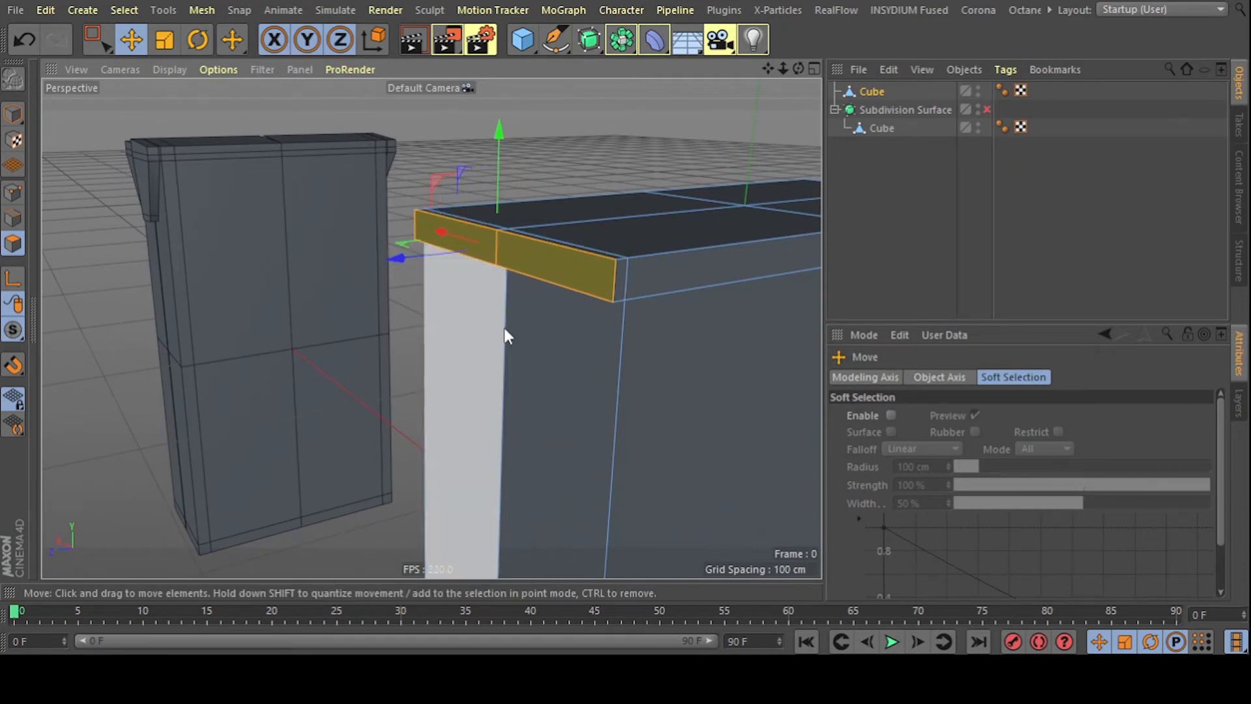
{"action": "left_click_drag", "start_coordinate": [519, 339], "coordinate": [443, 235], "text": "alt"}
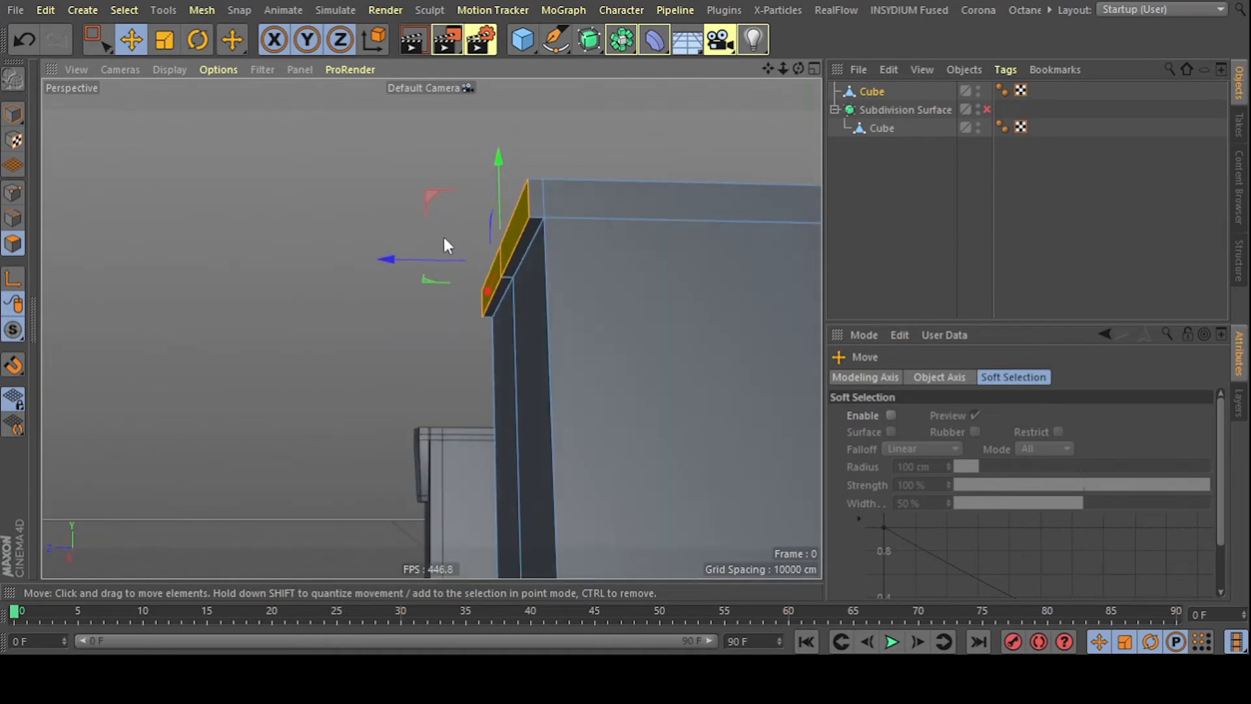
{"action": "scroll", "coordinate": [543, 161], "scroll_direction": "up", "scroll_amount": 4}
{"action": "mouse_move", "coordinate": [529, 223]}
{"action": "left_mouse_down", "text": "alt"}
{"action": "mouse_move", "coordinate": [556, 346]}
{"action": "mouse_move", "coordinate": [564, 307]}
{"action": "mouse_move", "coordinate": [554, 324]}
{"action": "left_mouse_up", "text": "alt"}
{"action": "left_click_drag", "start_coordinate": [261, 212], "coordinate": [249, 201]}
{"action": "left_click_drag", "start_coordinate": [236, 279], "coordinate": [379, 338], "text": "alt"}
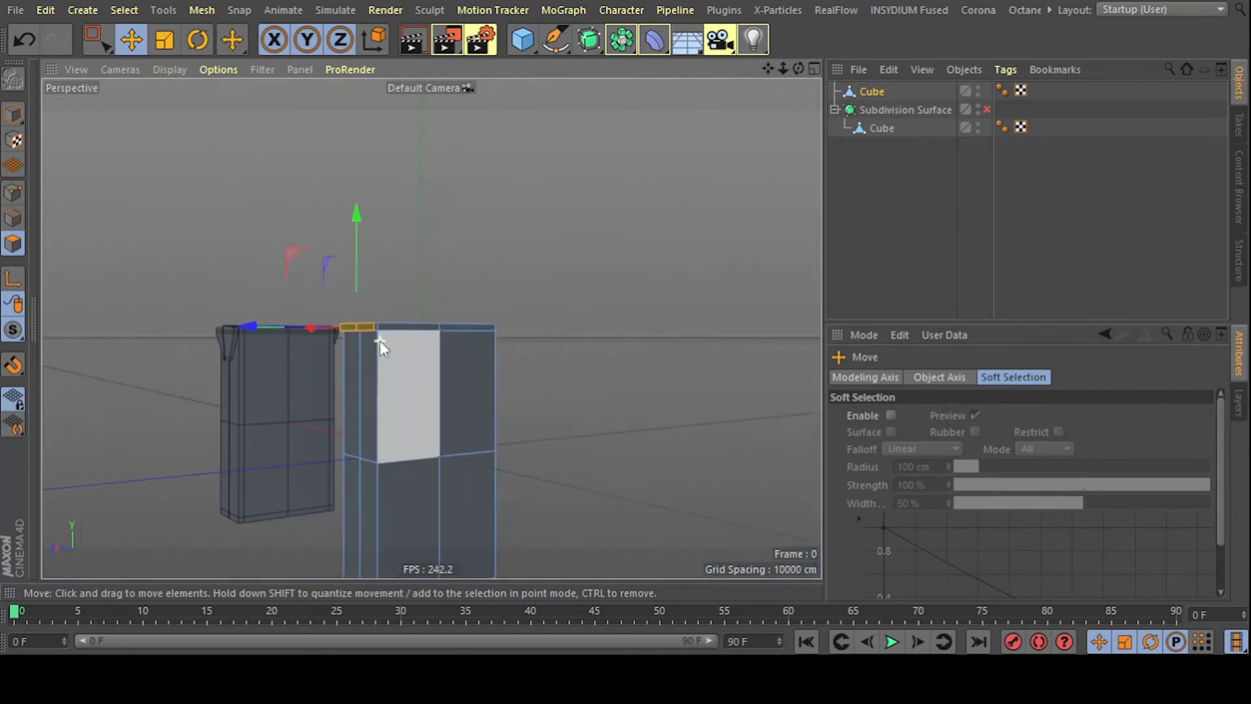
{"action": "left_click_drag", "start_coordinate": [327, 401], "coordinate": [285, 385], "text": "alt"}
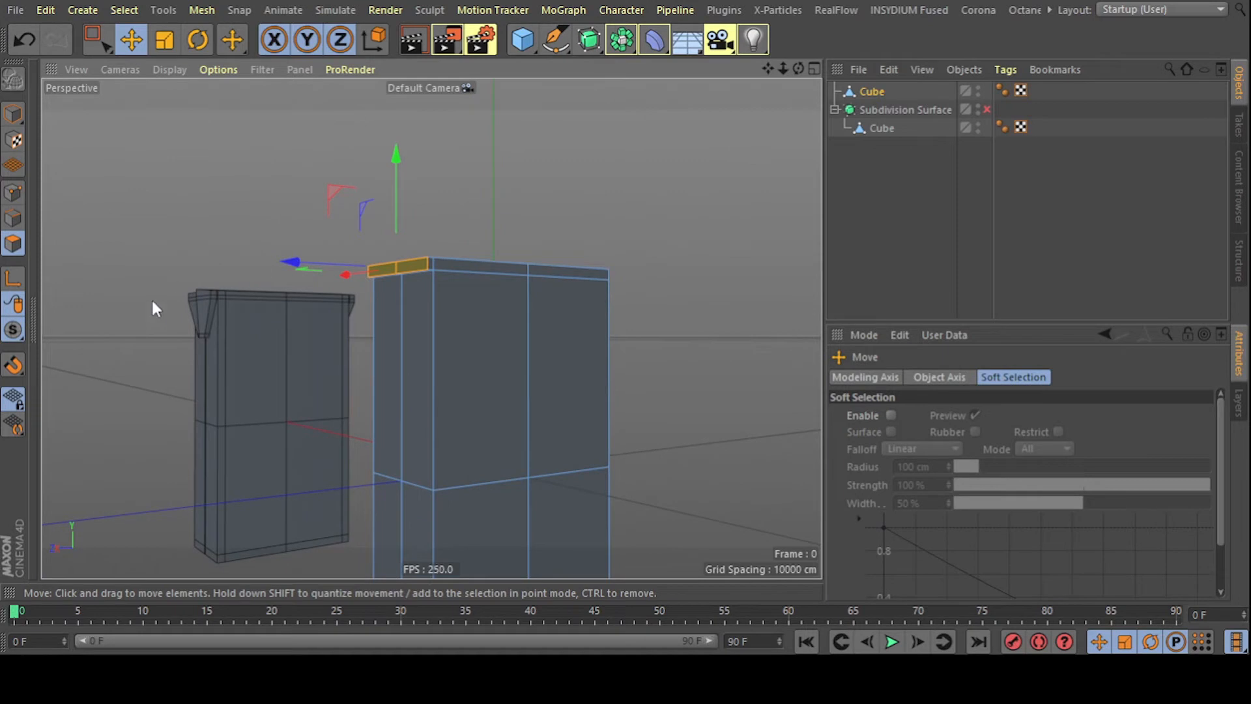
- Try to lower the lip's two outer upper edges to slope its top face, and undo the move
{"action": "left_click_drag", "start_coordinate": [325, 220], "coordinate": [354, 295], "text": "alt"}
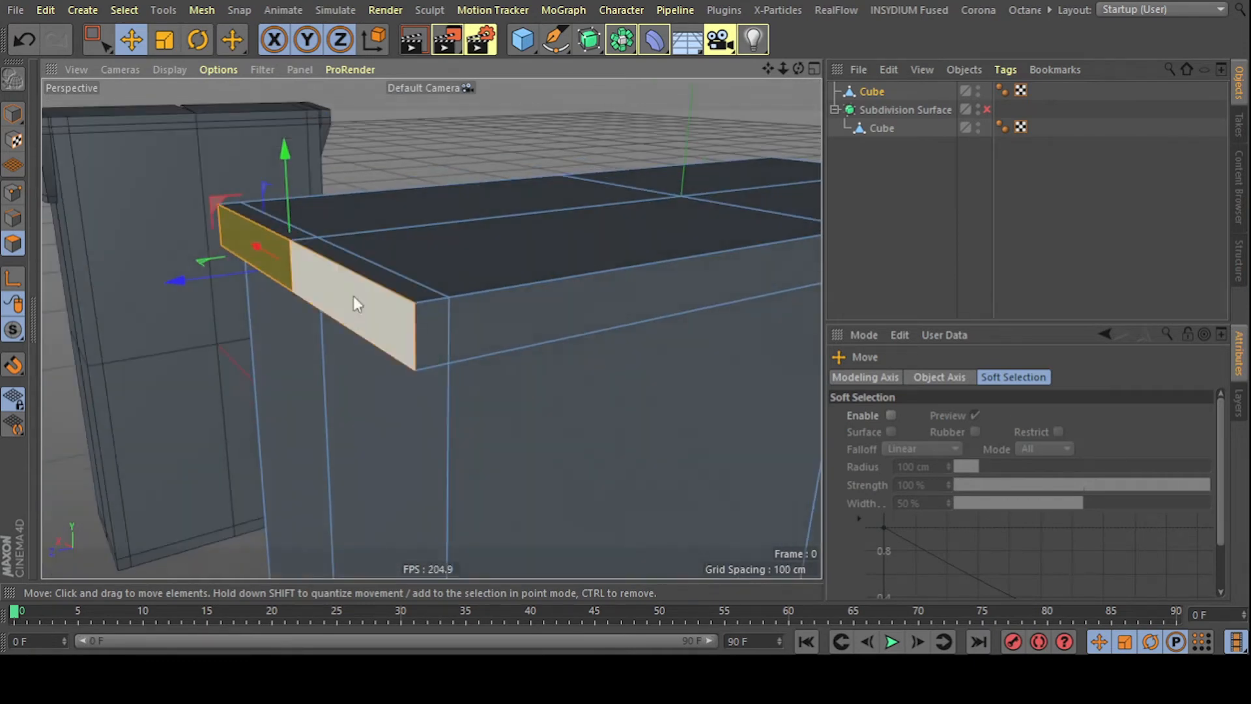
{"action": "left_click", "coordinate": [7, 221]}
{"action": "left_click", "coordinate": [249, 222]}
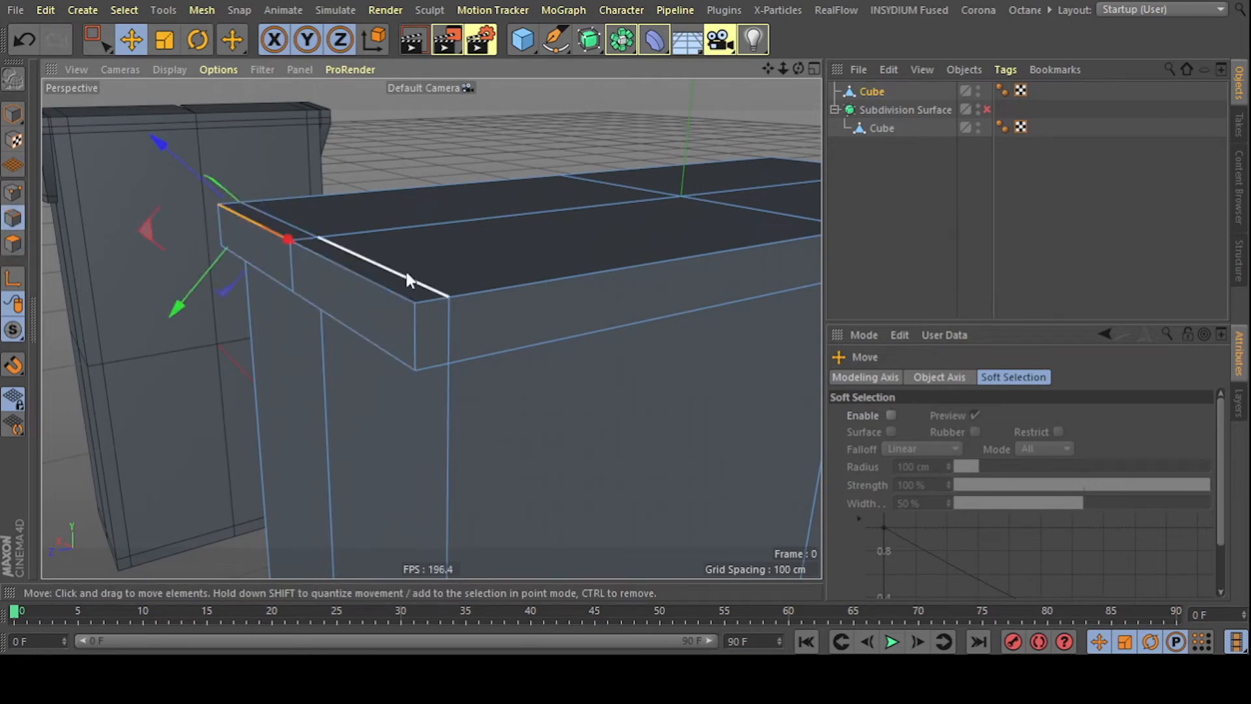
{"action": "left_click", "coordinate": [371, 280], "text": "shift"}
{"action": "left_click_drag", "start_coordinate": [286, 143], "coordinate": [304, 151]}
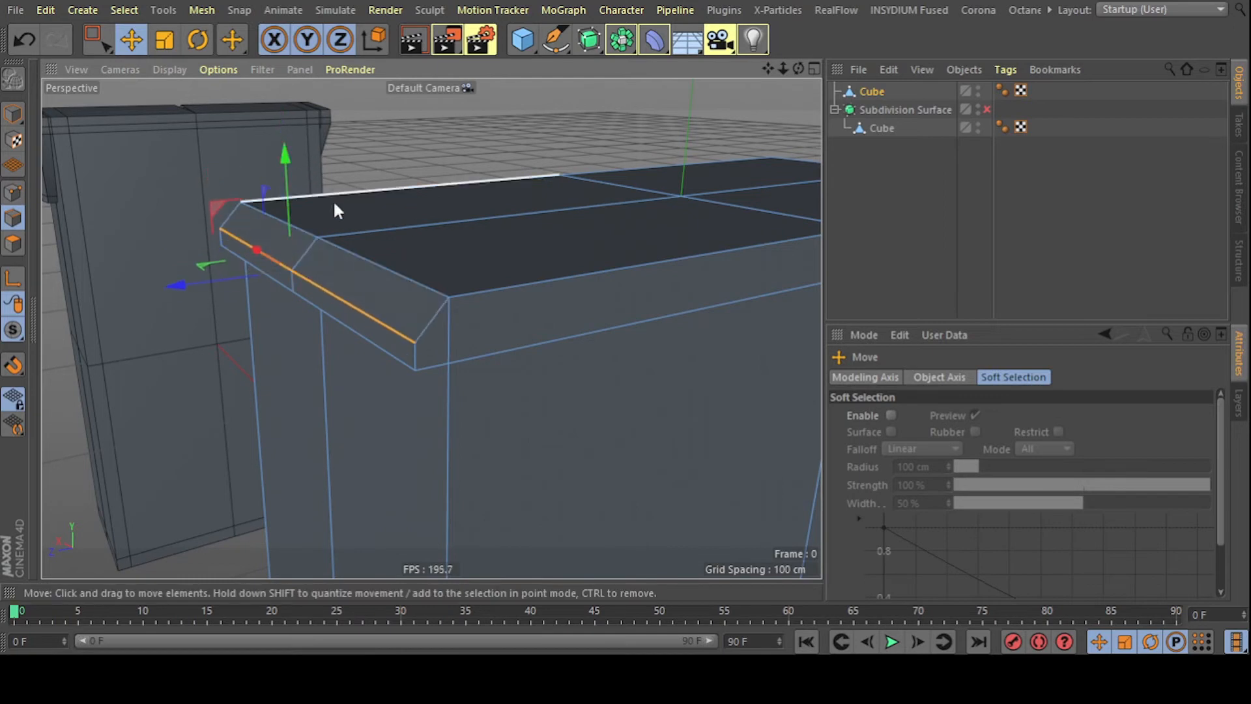
{"action": "key", "text": "ctrl+z"}
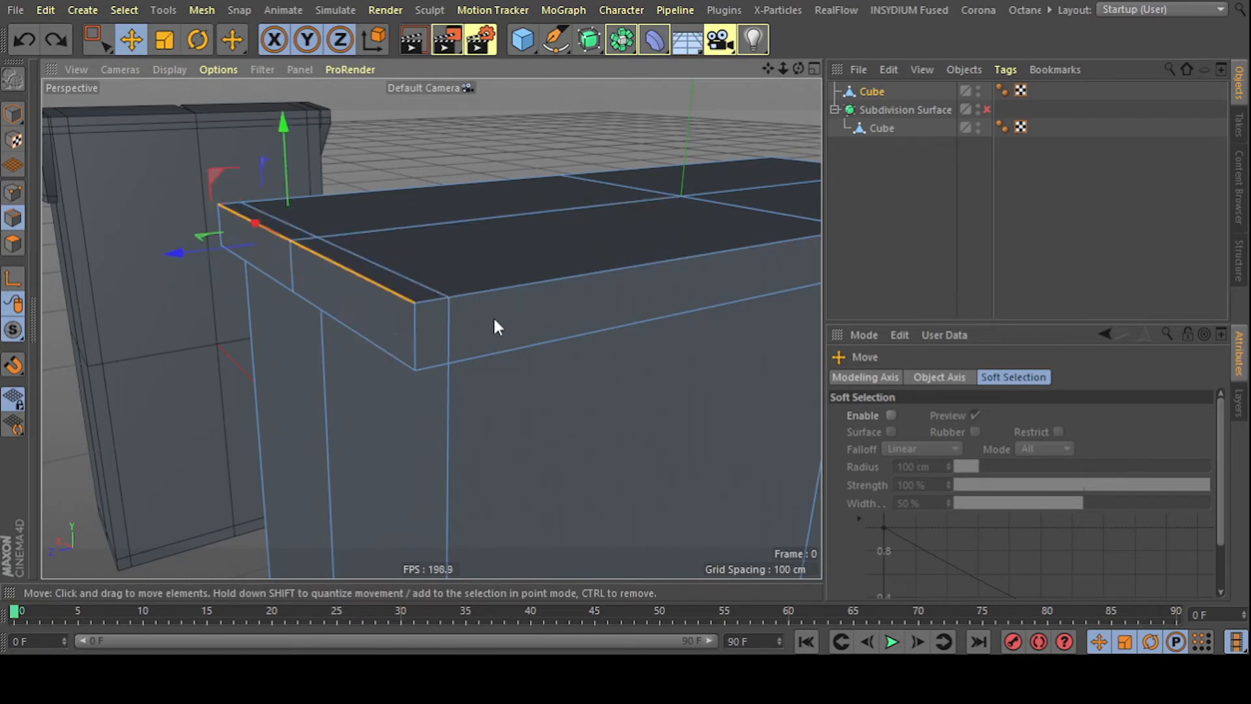
- Cut an edge loop through the lip's top, ends and underside, parallel to its outer face, at about 59.9% offset
{"action": "left_click", "coordinate": [13, 244]}
{"action": "left_click_drag", "start_coordinate": [496, 305], "coordinate": [422, 375], "text": "alt"}
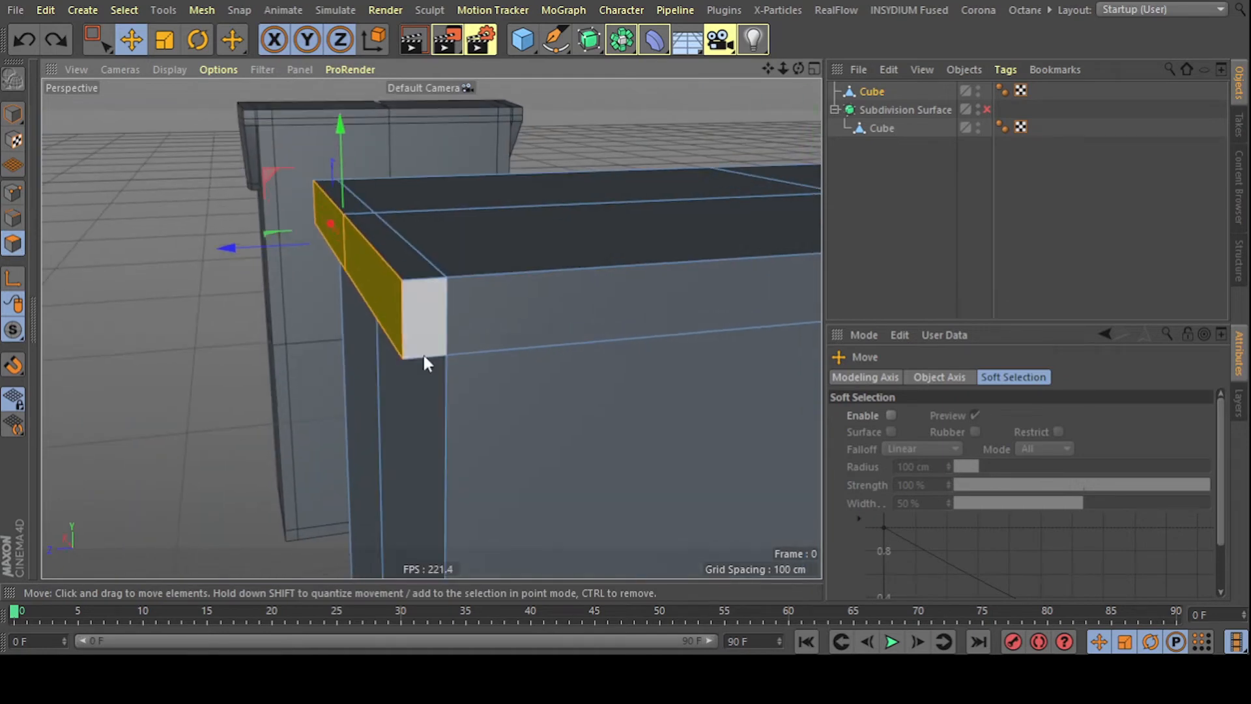
{"action": "key", "text": "k"}
{"action": "key", "text": "l"}
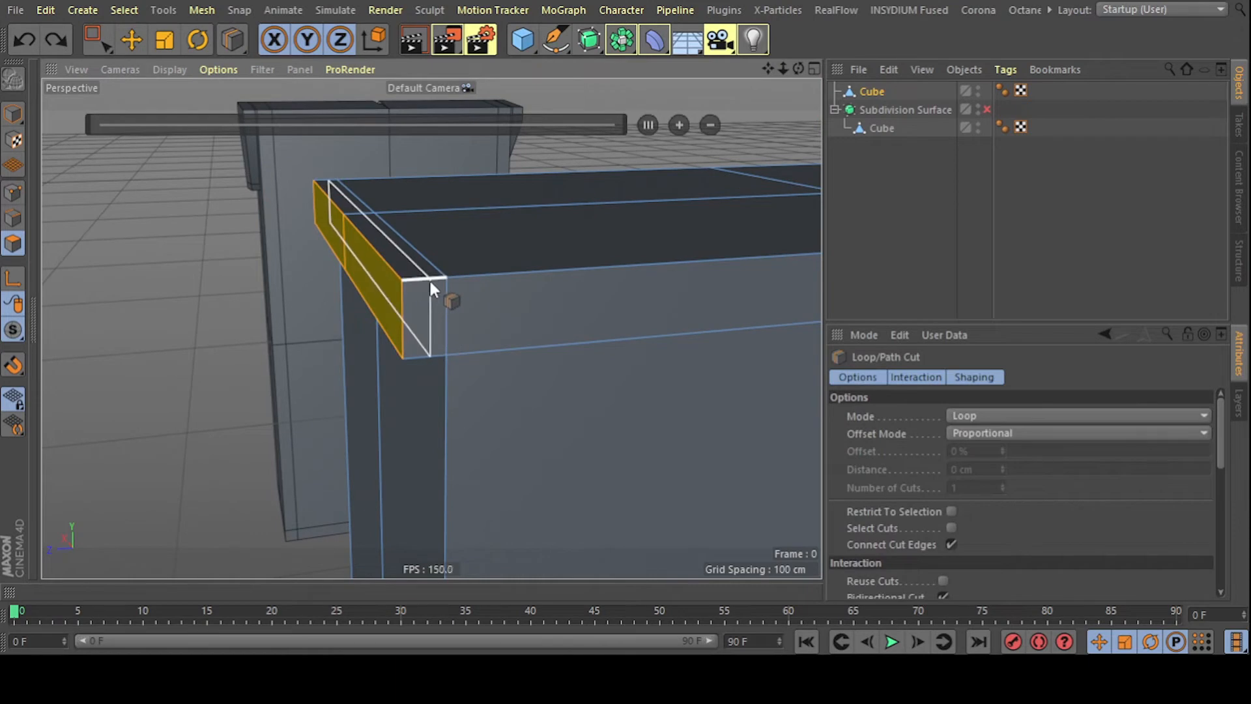
{"action": "left_click", "coordinate": [429, 280]}
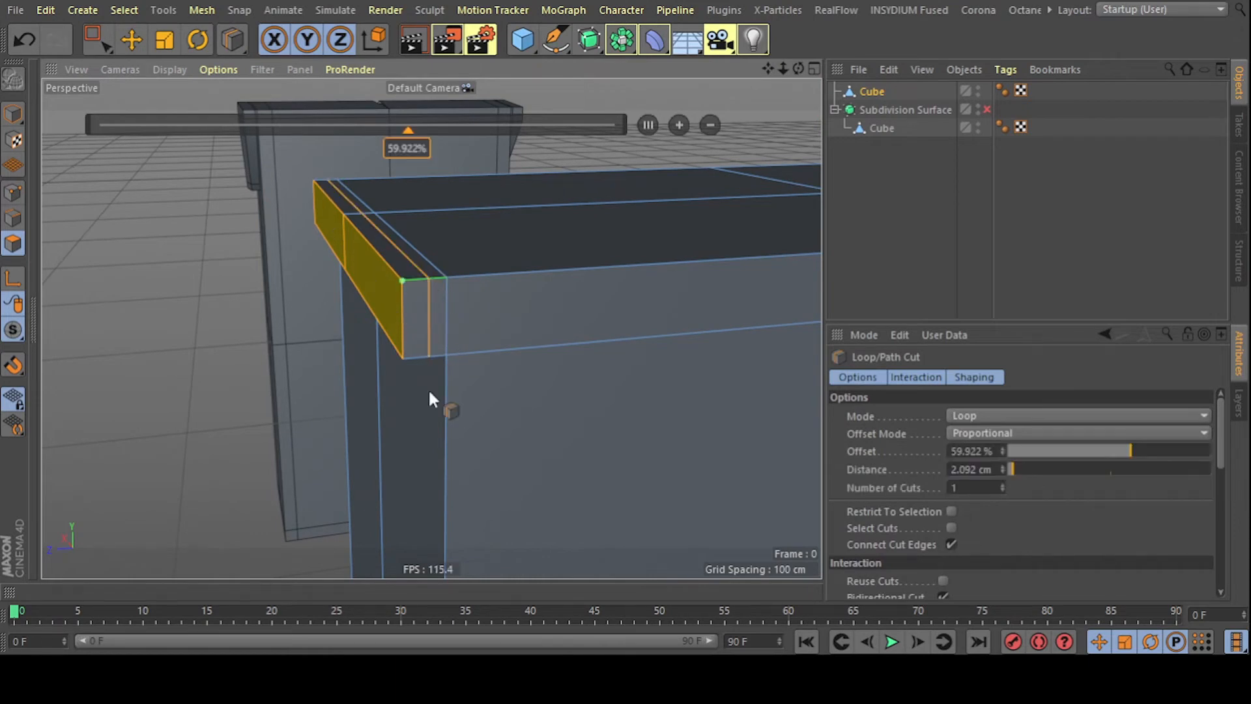
{"action": "left_click_drag", "start_coordinate": [507, 308], "coordinate": [510, 213], "text": "alt"}
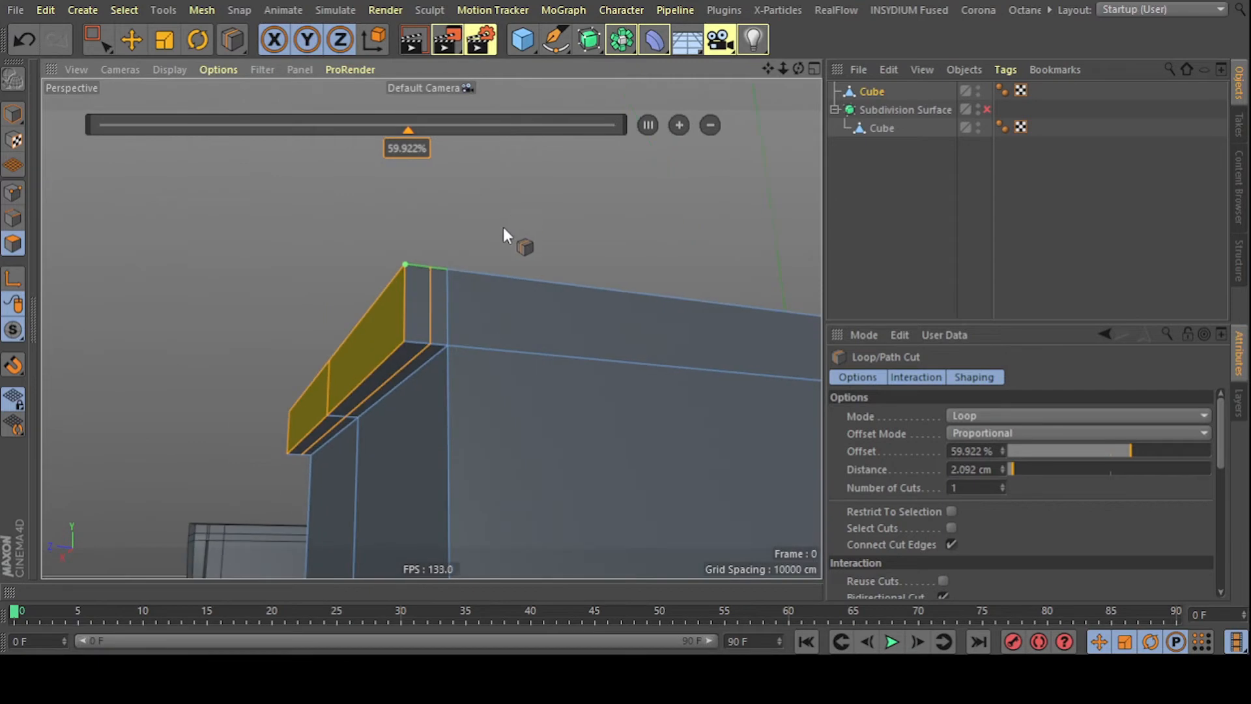
- Extrude the two outer polygons of the lip's underside downward into a hanging flap, about as long as the reference carton's flap
{"action": "left_click", "coordinate": [131, 39]}
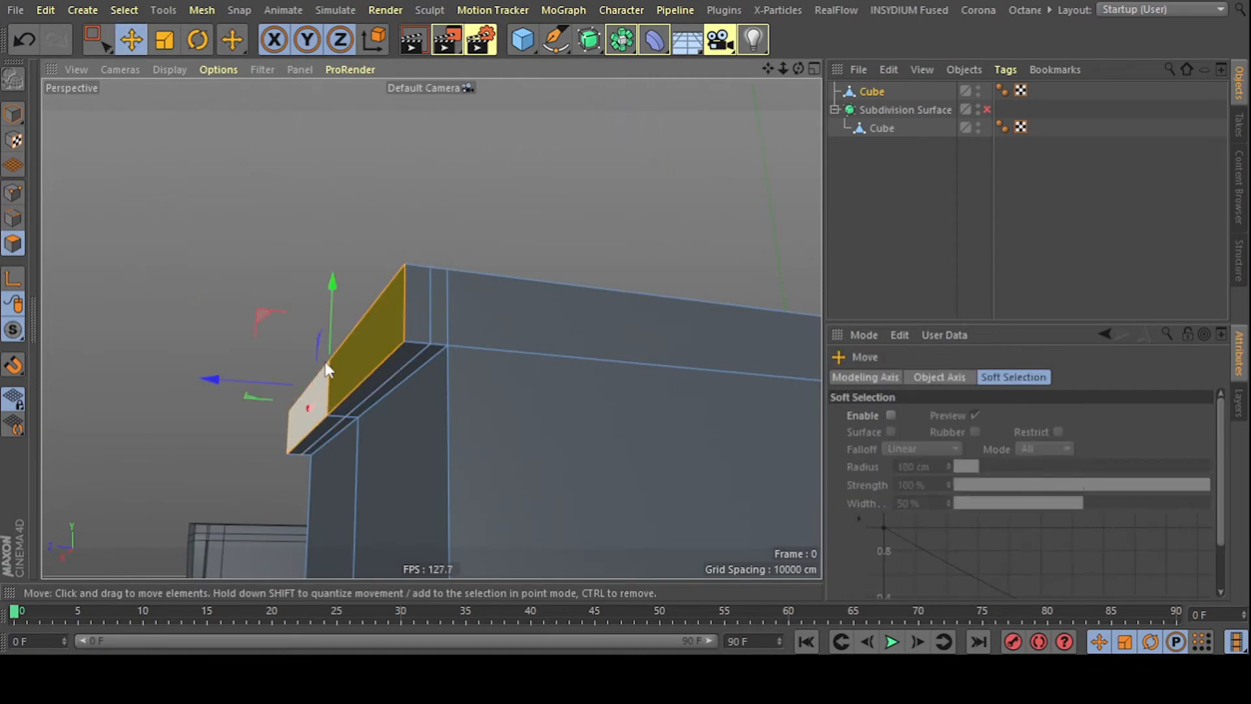
{"action": "left_click_drag", "start_coordinate": [322, 425], "coordinate": [406, 205], "text": "alt"}
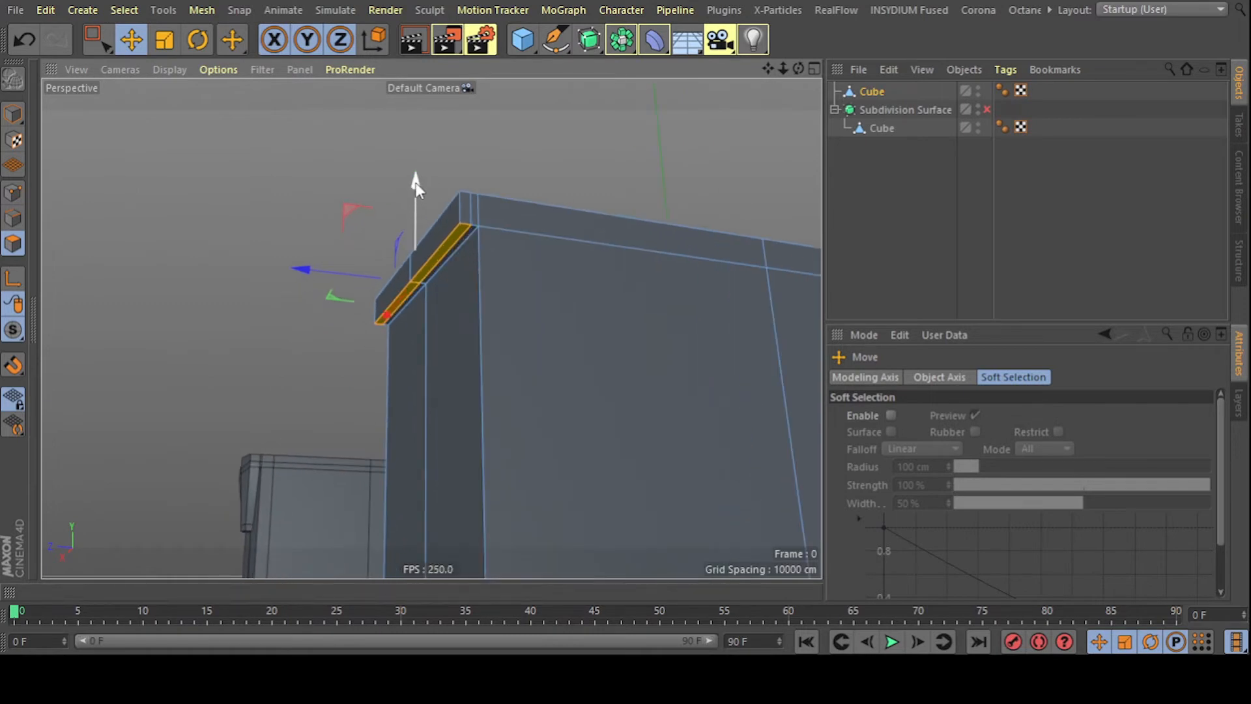
{"action": "left_click_drag", "start_coordinate": [417, 186], "coordinate": [430, 299]}
{"action": "key", "text": "ctrl+z"}
{"action": "left_click_drag", "start_coordinate": [417, 186], "coordinate": [424, 300]}
{"action": "left_click_drag", "start_coordinate": [482, 197], "coordinate": [422, 234], "text": "alt"}
{"action": "middle_click", "coordinate": [421, 359]}
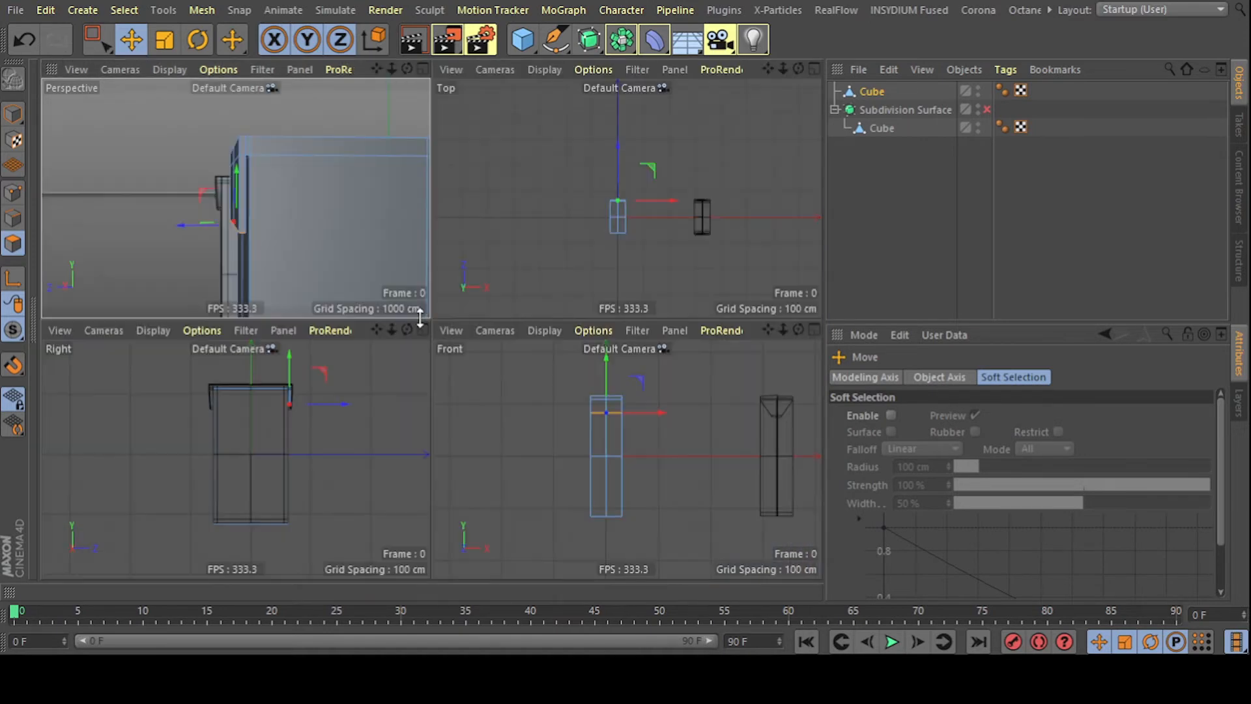
{"action": "middle_click", "coordinate": [690, 487]}
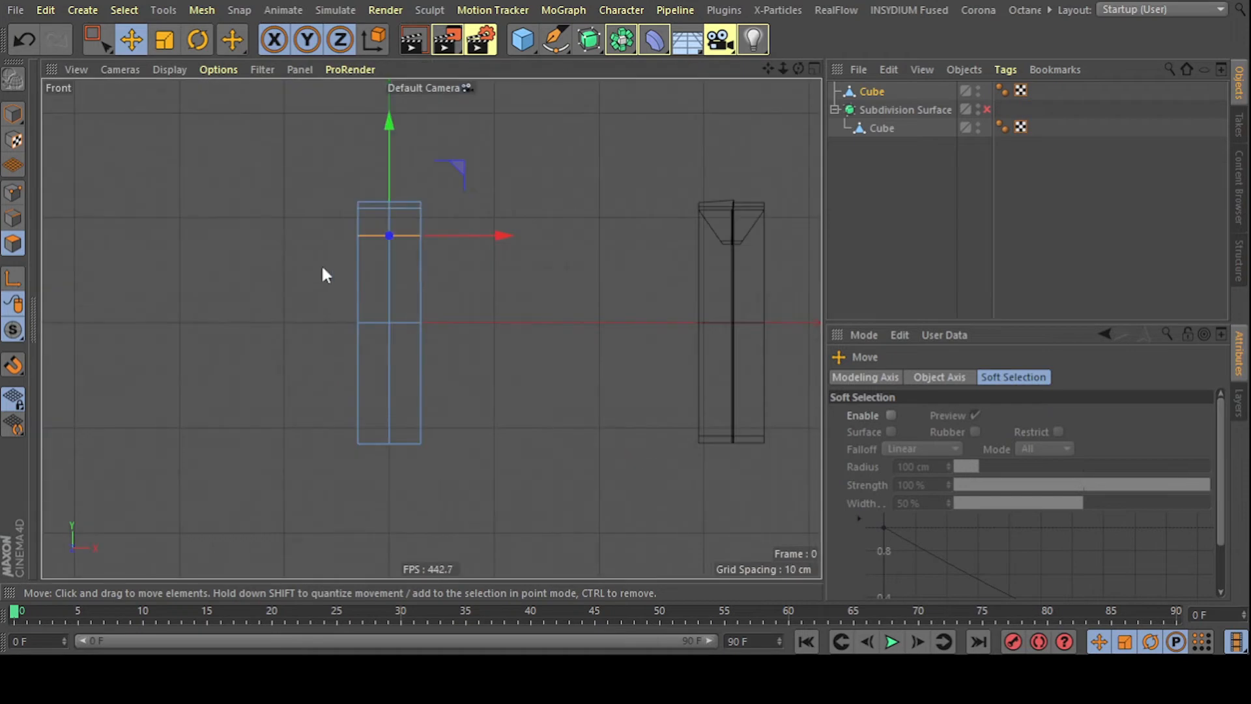
{"action": "middle_click", "coordinate": [404, 270]}
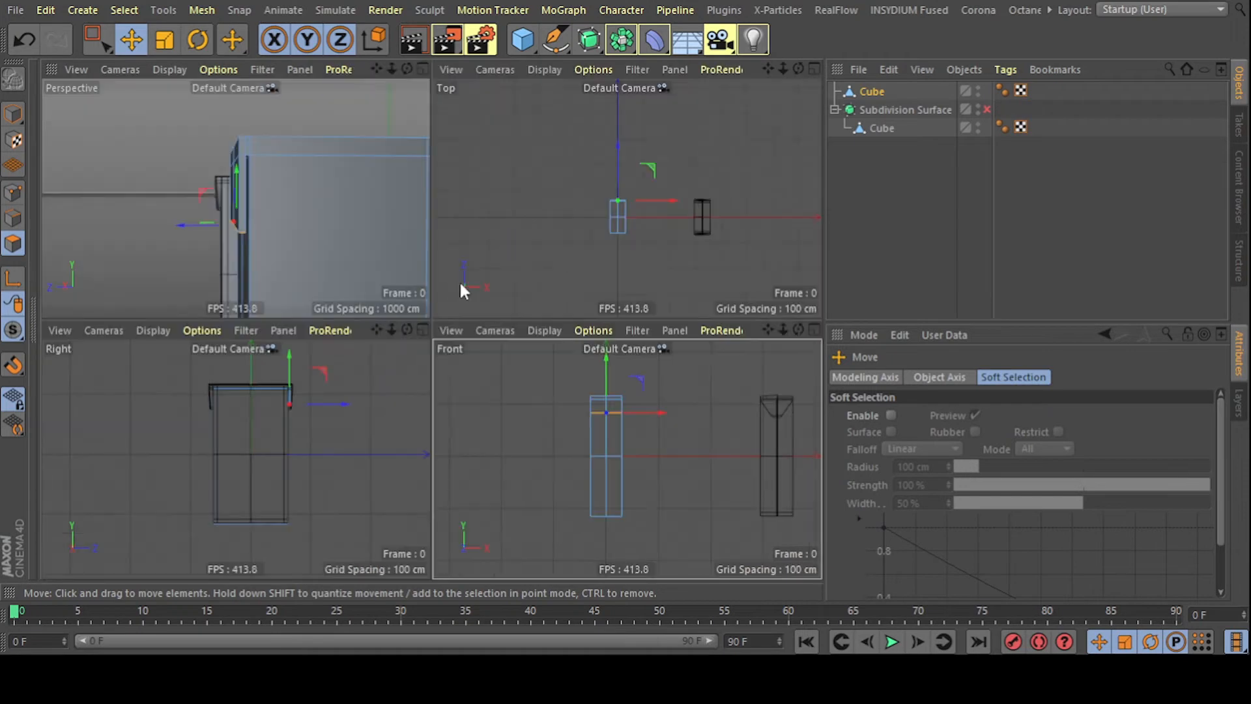
{"action": "middle_click", "coordinate": [688, 418]}
{"action": "middle_click", "coordinate": [302, 247]}
{"action": "middle_click", "coordinate": [283, 252]}
- Scale the two short end edges at the bottom of the flap toward each other along X to taper the flap
{"action": "left_click_drag", "start_coordinate": [283, 252], "coordinate": [547, 127], "text": "alt"}
{"action": "scroll", "coordinate": [243, 349], "scroll_direction": "up", "scroll_amount": 3}
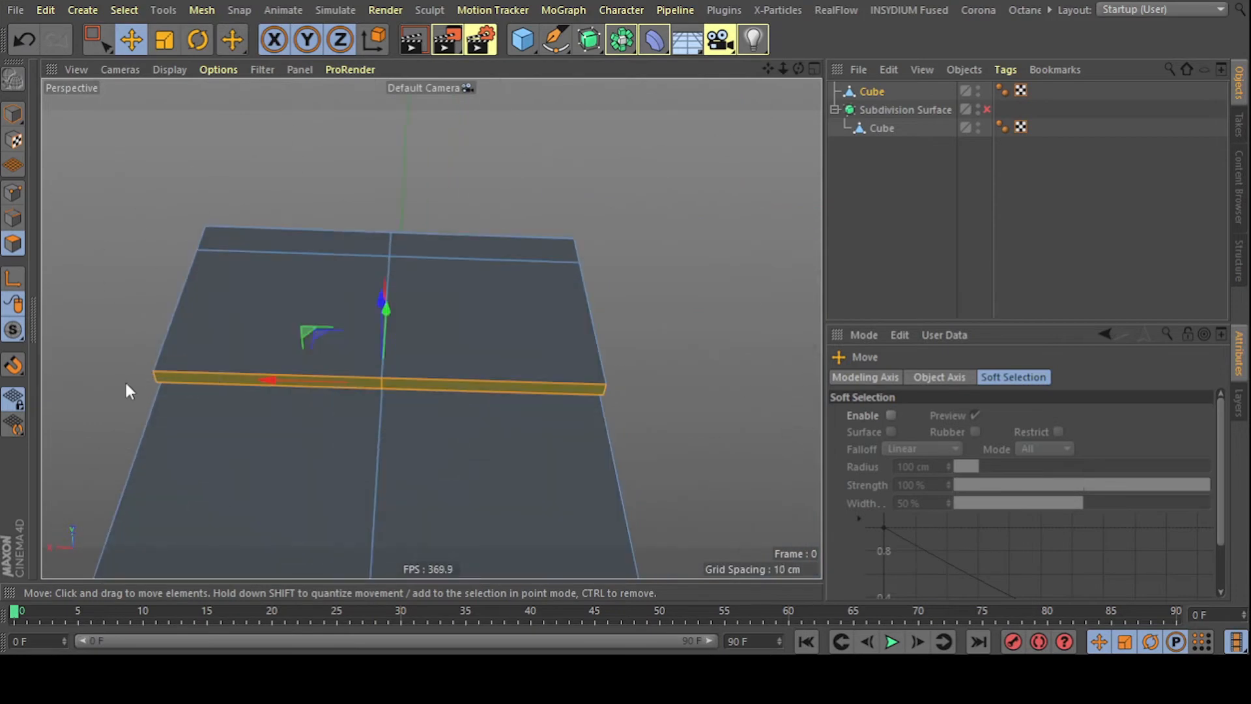
{"action": "left_click", "coordinate": [13, 219]}
{"action": "left_click", "coordinate": [158, 382]}
{"action": "scroll", "coordinate": [155, 378], "scroll_direction": "up", "scroll_amount": 3}
{"action": "left_click", "coordinate": [152, 352]}
{"action": "left_click", "coordinate": [161, 361]}
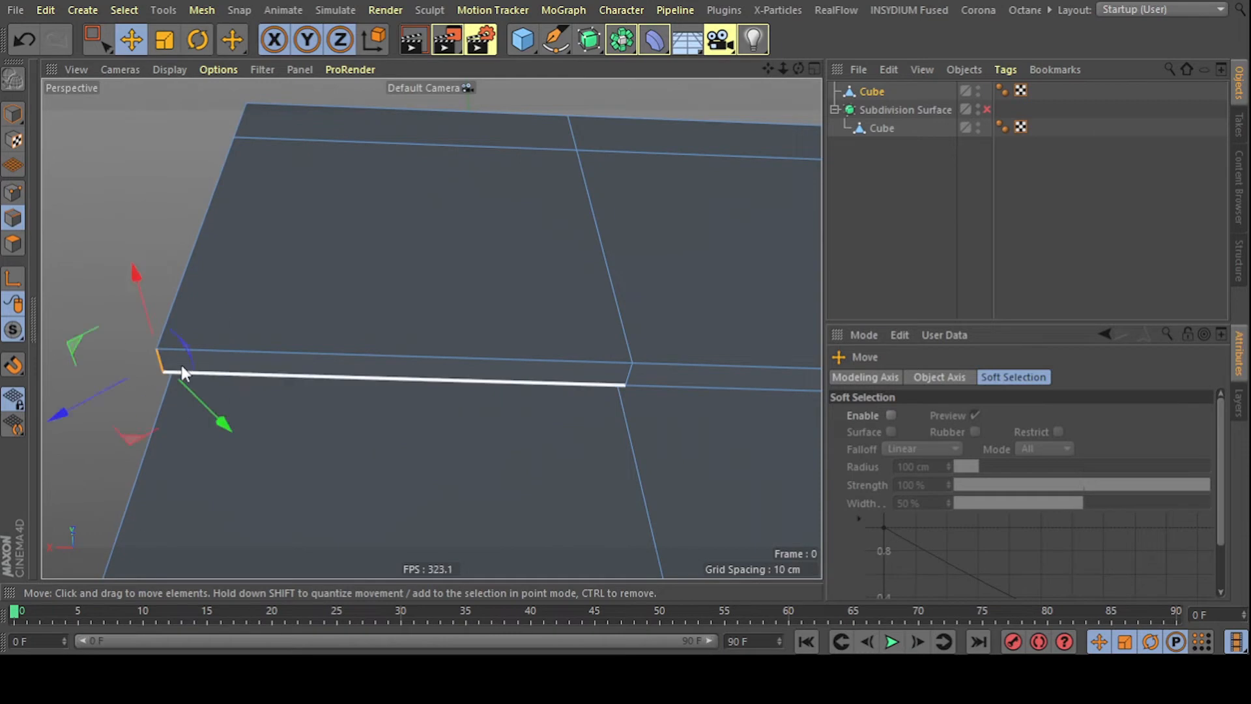
{"action": "scroll", "coordinate": [384, 388], "scroll_direction": "down", "scroll_amount": 3}
{"action": "scroll", "coordinate": [725, 391], "scroll_direction": "up", "scroll_amount": 3}
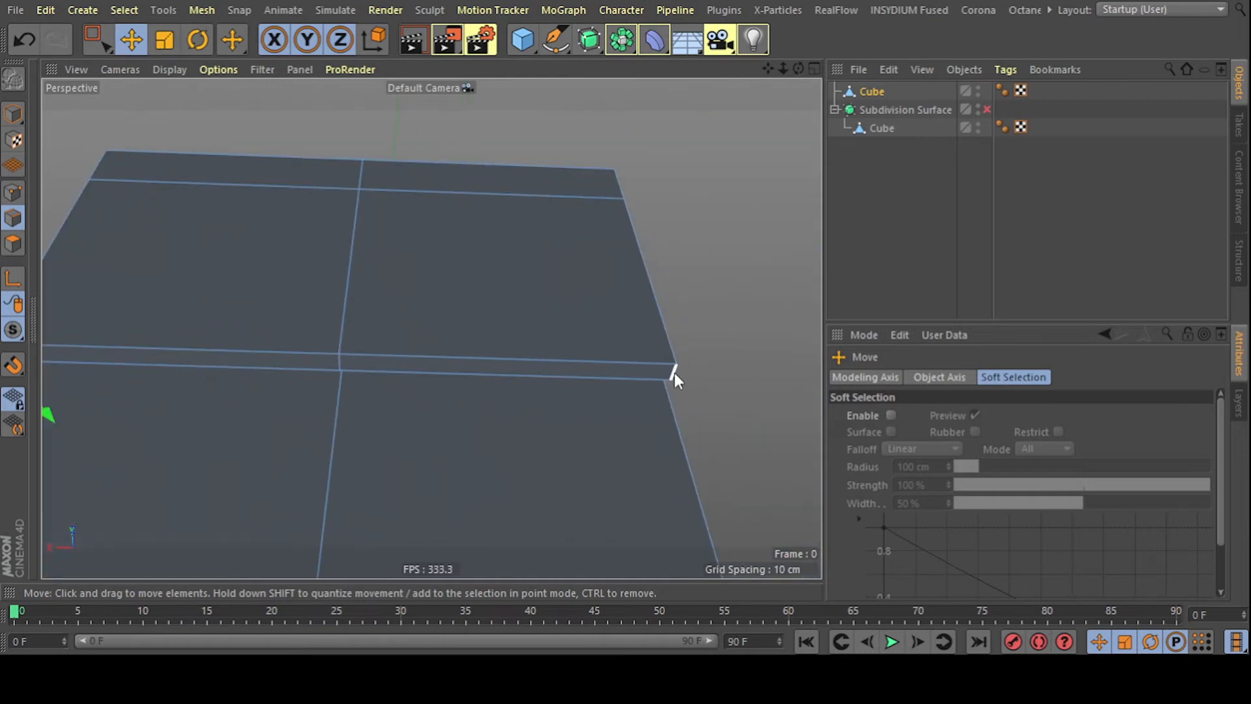
{"action": "left_click", "coordinate": [670, 372]}
{"action": "scroll", "coordinate": [675, 373], "scroll_direction": "down", "scroll_amount": 3}
{"action": "scroll", "coordinate": [610, 366], "scroll_direction": "up", "scroll_amount": 2}
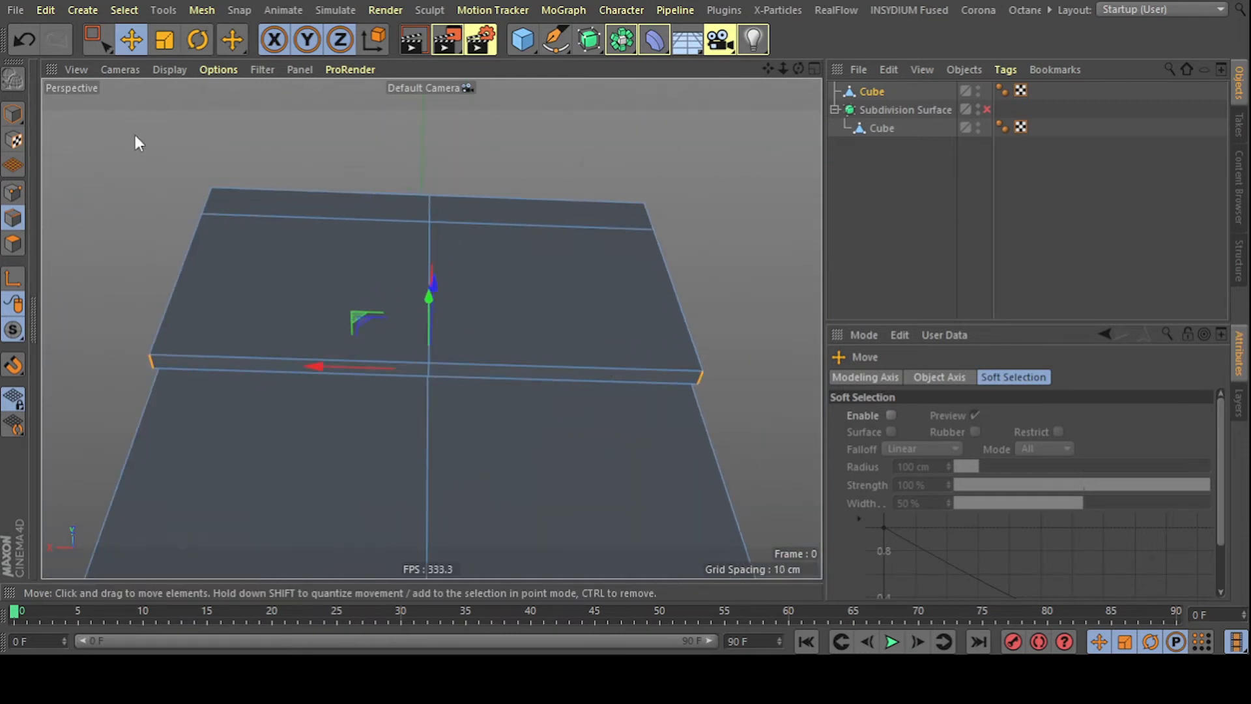
{"action": "left_click", "coordinate": [166, 38]}
{"action": "left_click_drag", "start_coordinate": [314, 367], "coordinate": [404, 405]}
- Compare the tapered flap's shape and length with the reference carton in the perspective, front and right views
{"action": "scroll", "coordinate": [743, 253], "scroll_direction": "down", "scroll_amount": 4}
{"action": "left_click_drag", "start_coordinate": [745, 251], "coordinate": [501, 360], "text": "alt"}
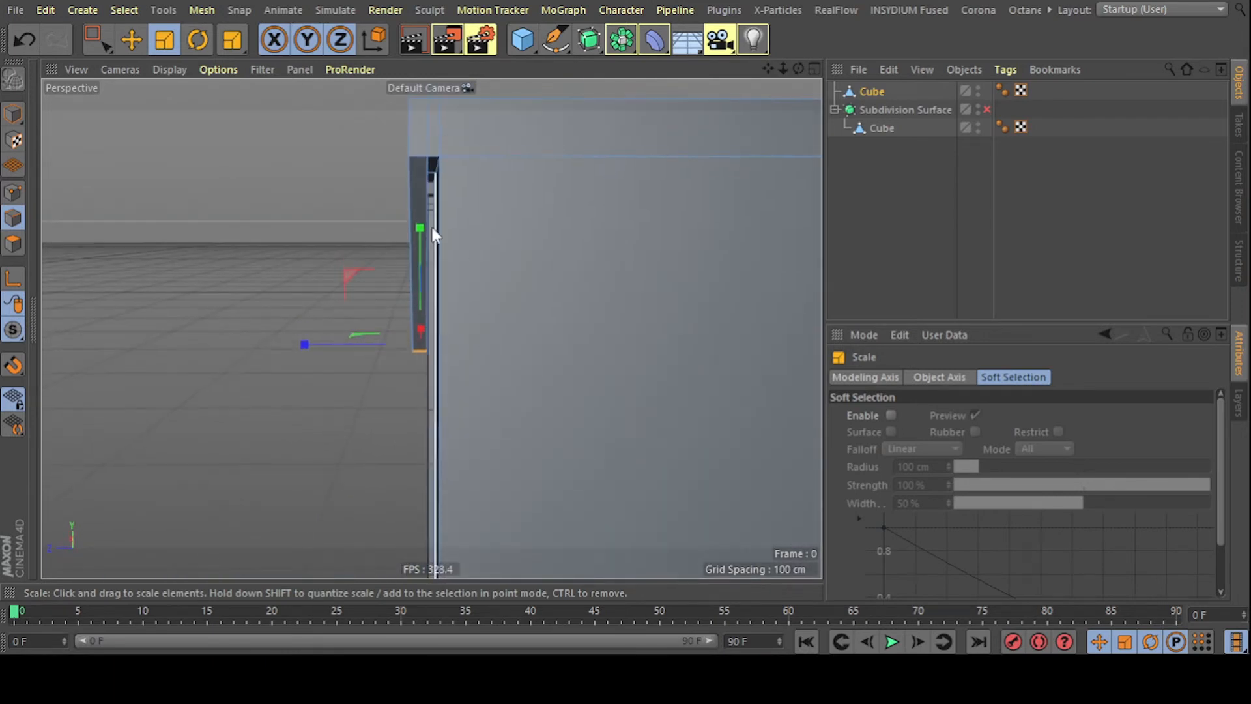
{"action": "left_click_drag", "start_coordinate": [427, 214], "coordinate": [548, 233], "text": "alt"}
{"action": "middle_click", "coordinate": [548, 233]}
{"action": "middle_click", "coordinate": [768, 444]}
{"action": "middle_click", "coordinate": [766, 444]}
{"action": "middle_click", "coordinate": [233, 458]}
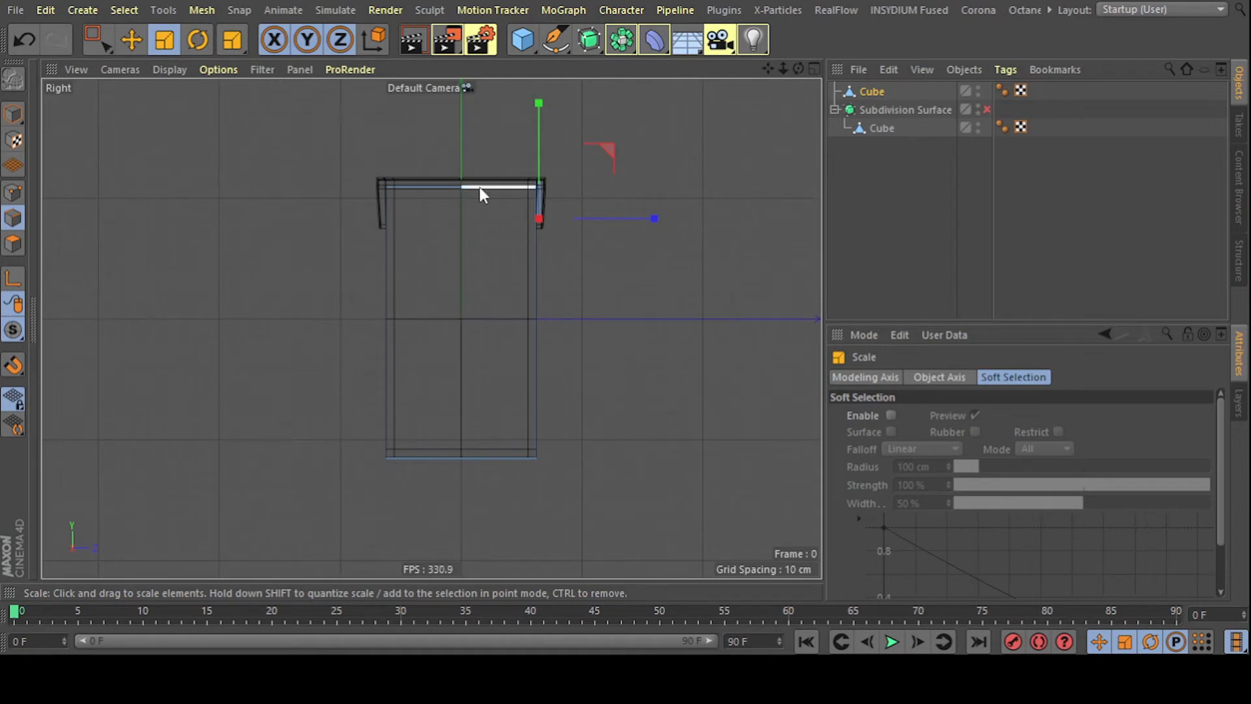
{"action": "scroll", "coordinate": [487, 162], "scroll_direction": "up", "scroll_amount": 5}
{"action": "middle_click_drag", "start_coordinate": [489, 163], "coordinate": [577, 200], "text": "alt"}
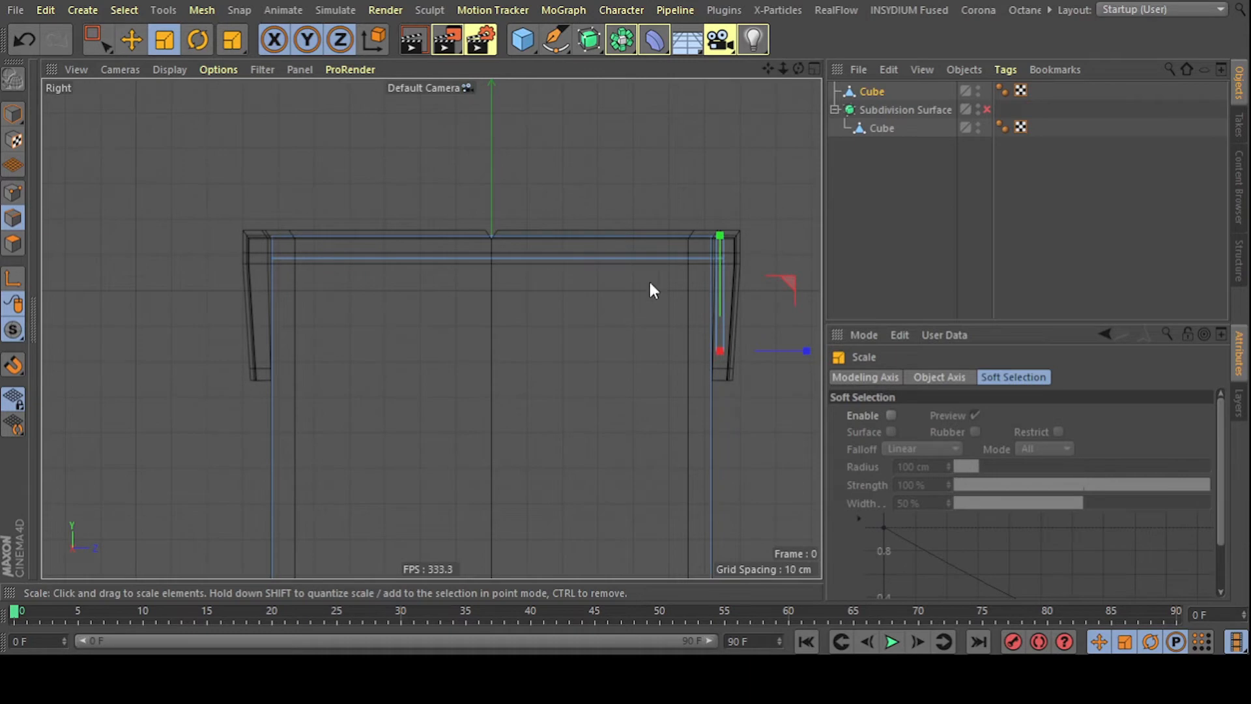
{"action": "scroll", "coordinate": [520, 295], "scroll_direction": "down", "scroll_amount": 10}
{"action": "middle_click_drag", "start_coordinate": [561, 359], "coordinate": [548, 338], "text": "alt"}
{"action": "scroll", "coordinate": [547, 336], "scroll_direction": "up", "scroll_amount": 1}
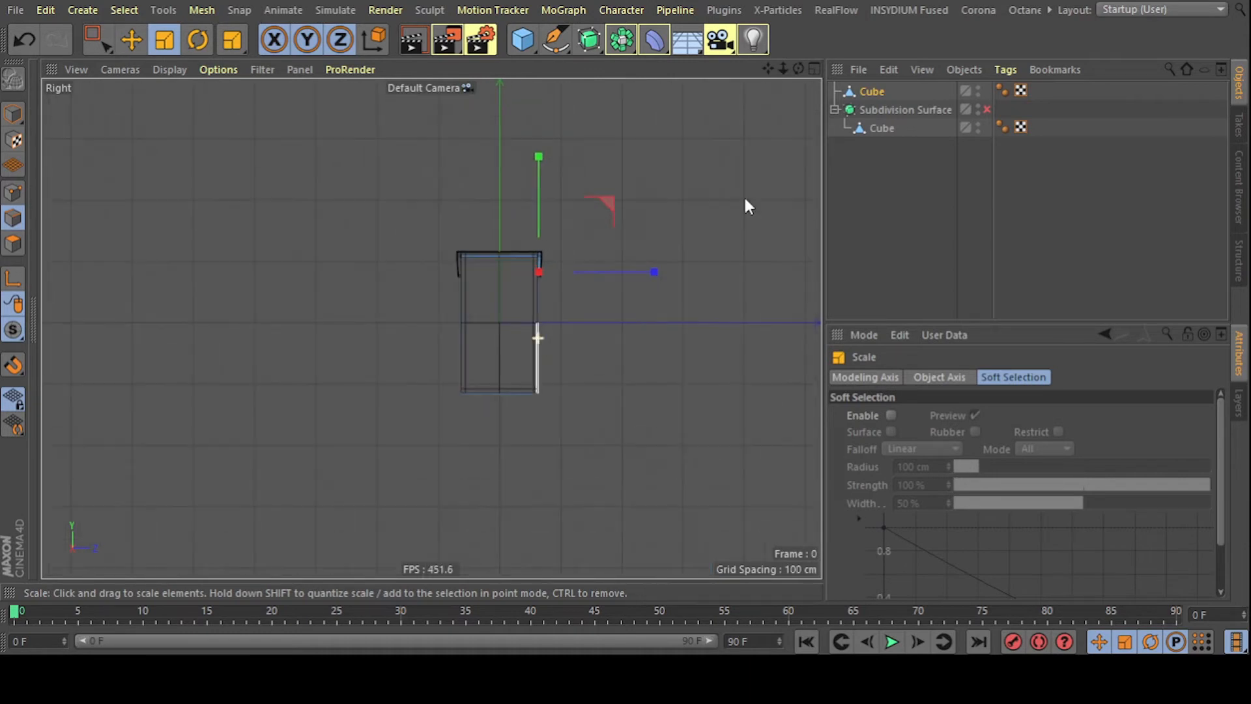
- Hide the reference carton and delete the new carton's points on the half opposite the flap in the right view
{"action": "left_click", "coordinate": [977, 124]}
{"action": "scroll", "coordinate": [535, 303], "scroll_direction": "up", "scroll_amount": 2}
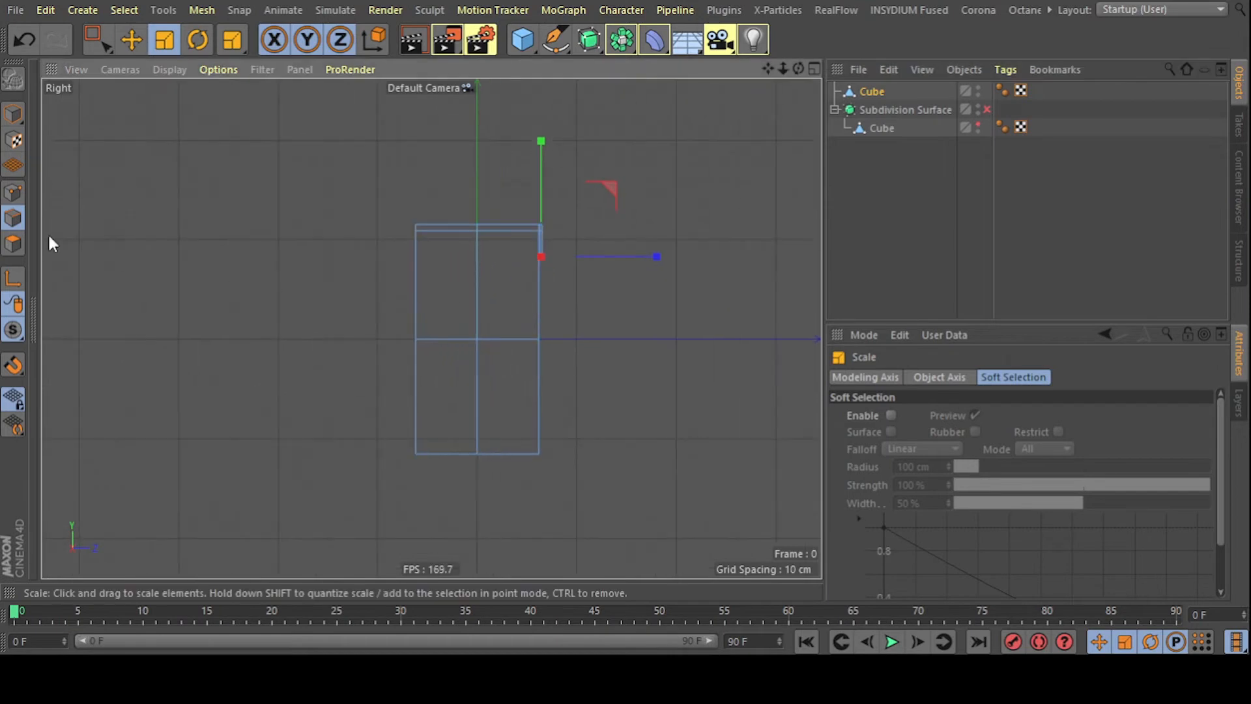
{"action": "left_click", "coordinate": [13, 192]}
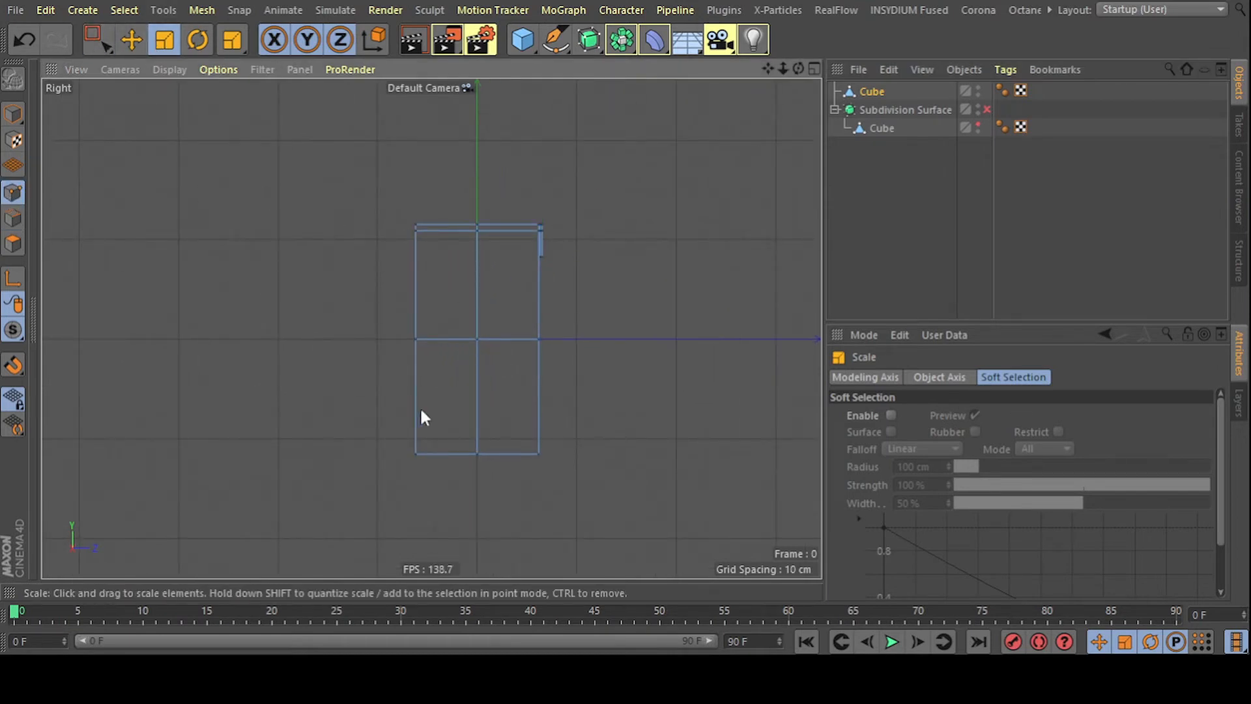
{"action": "left_click", "coordinate": [98, 39]}
{"action": "left_click_drag", "start_coordinate": [456, 468], "coordinate": [456, 468]}
{"action": "key", "text": "Delete"}
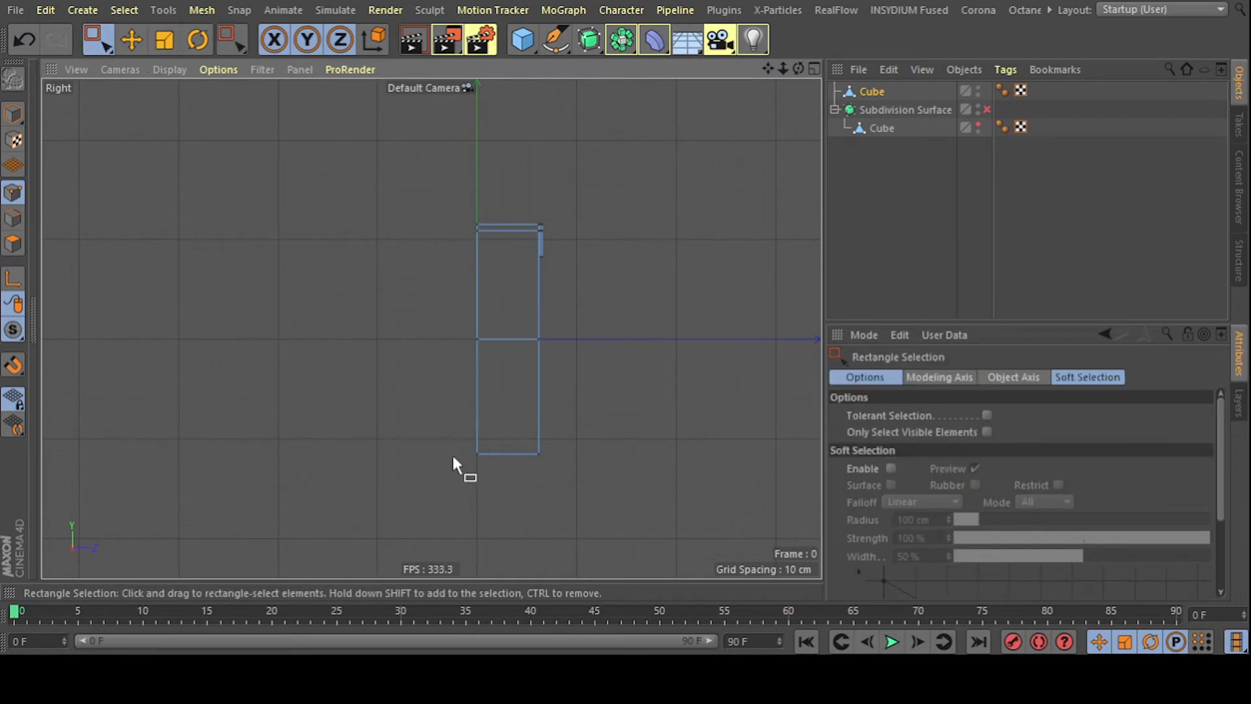
- Inspect the remaining half of the carton in perspective and add an Array object to the scene
{"action": "middle_click", "coordinate": [631, 182]}
{"action": "middle_click", "coordinate": [272, 173]}
{"action": "left_click_drag", "start_coordinate": [272, 173], "coordinate": [670, 92], "text": "alt"}
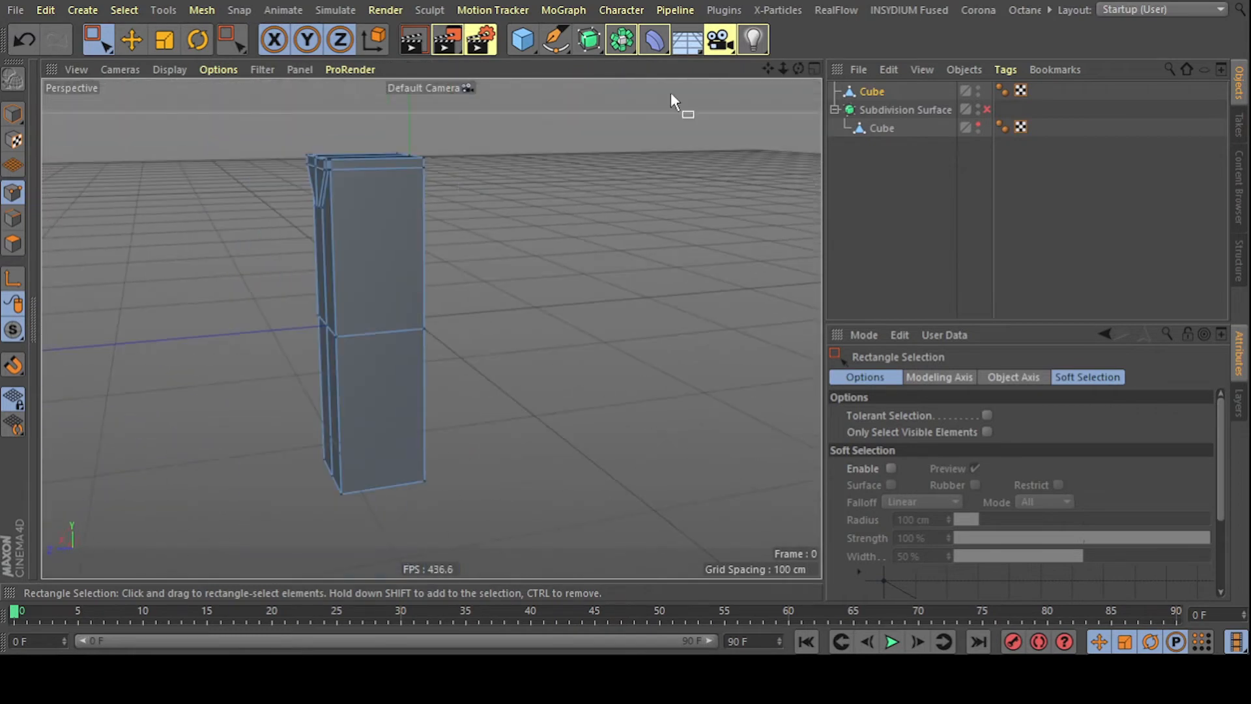
{"action": "left_click", "coordinate": [867, 92]}
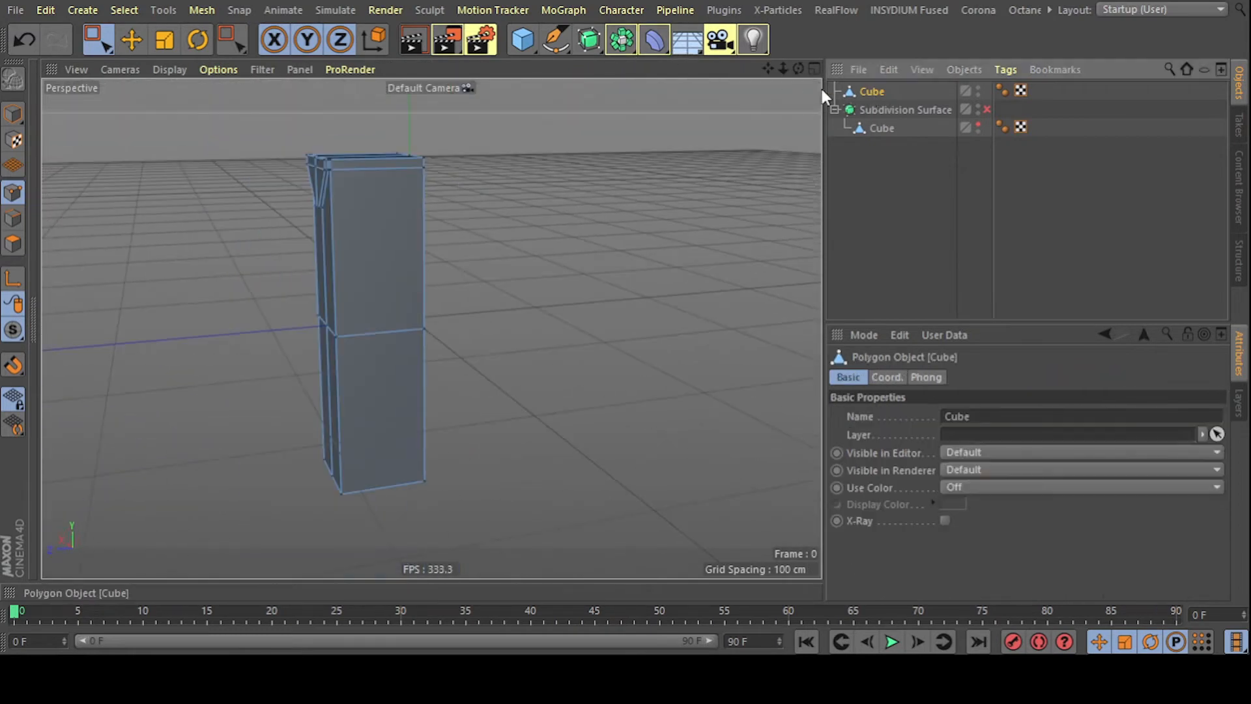
{"action": "left_click", "coordinate": [627, 47]}
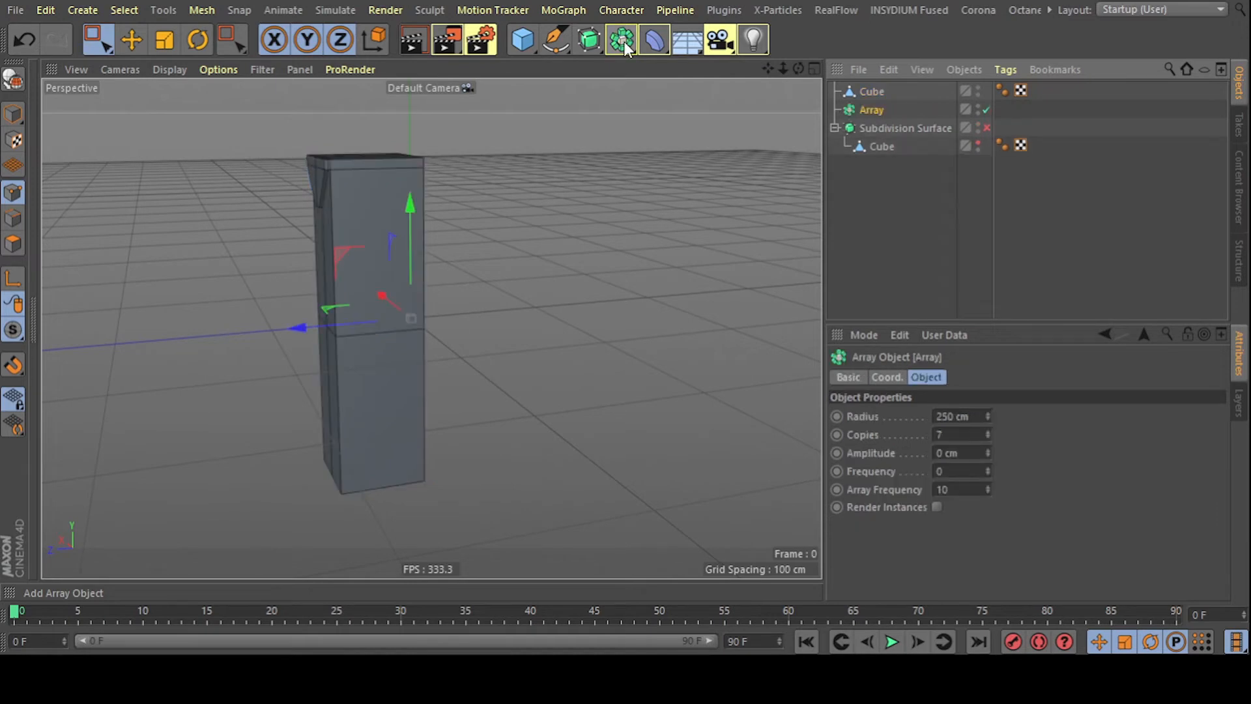
- Undo the Array object, add a Symmetry object instead and make the half carton's cube its child
{"action": "key", "text": "ctrl+z"}
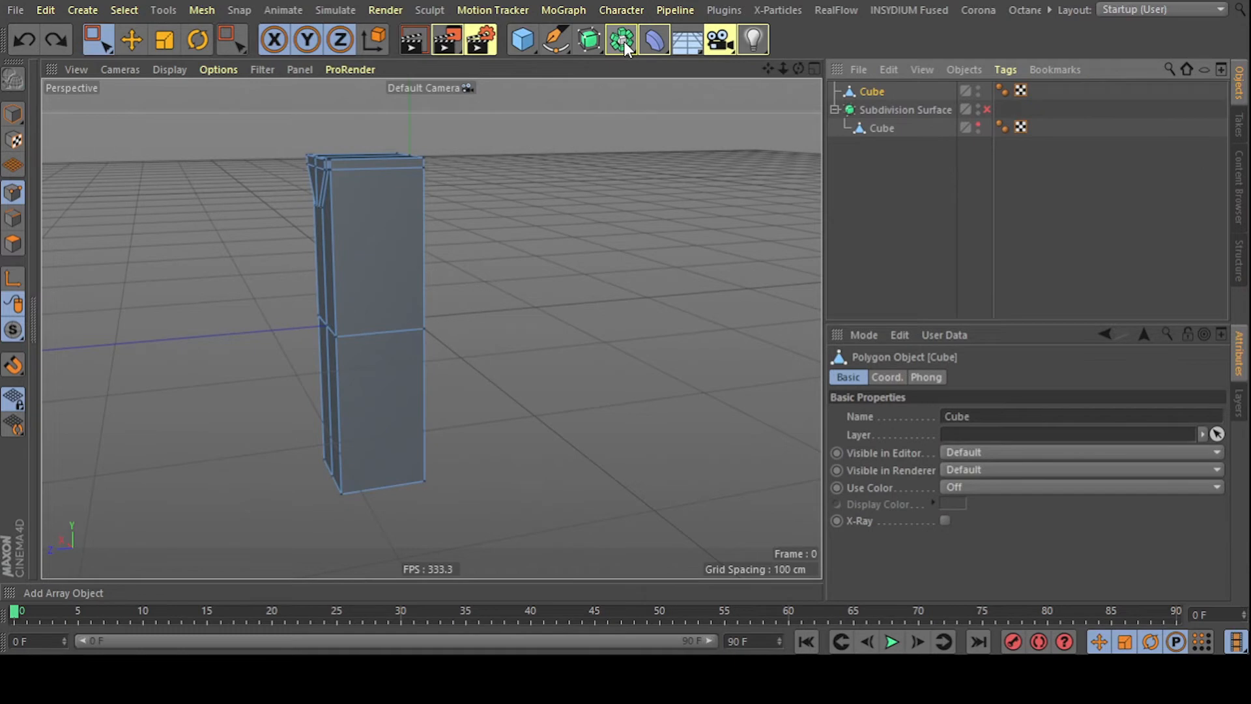
{"action": "left_click_drag", "start_coordinate": [623, 40], "coordinate": [872, 119], "text": "shift"}
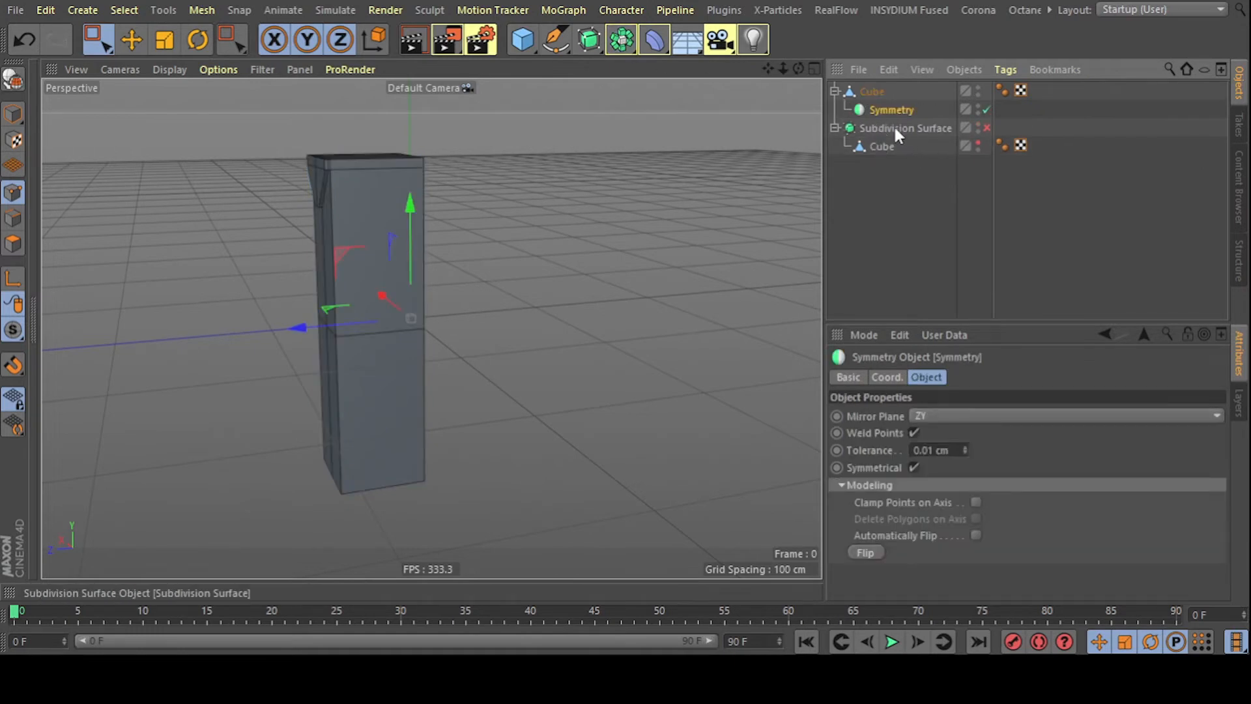
{"action": "left_click_drag", "start_coordinate": [890, 109], "coordinate": [876, 89]}
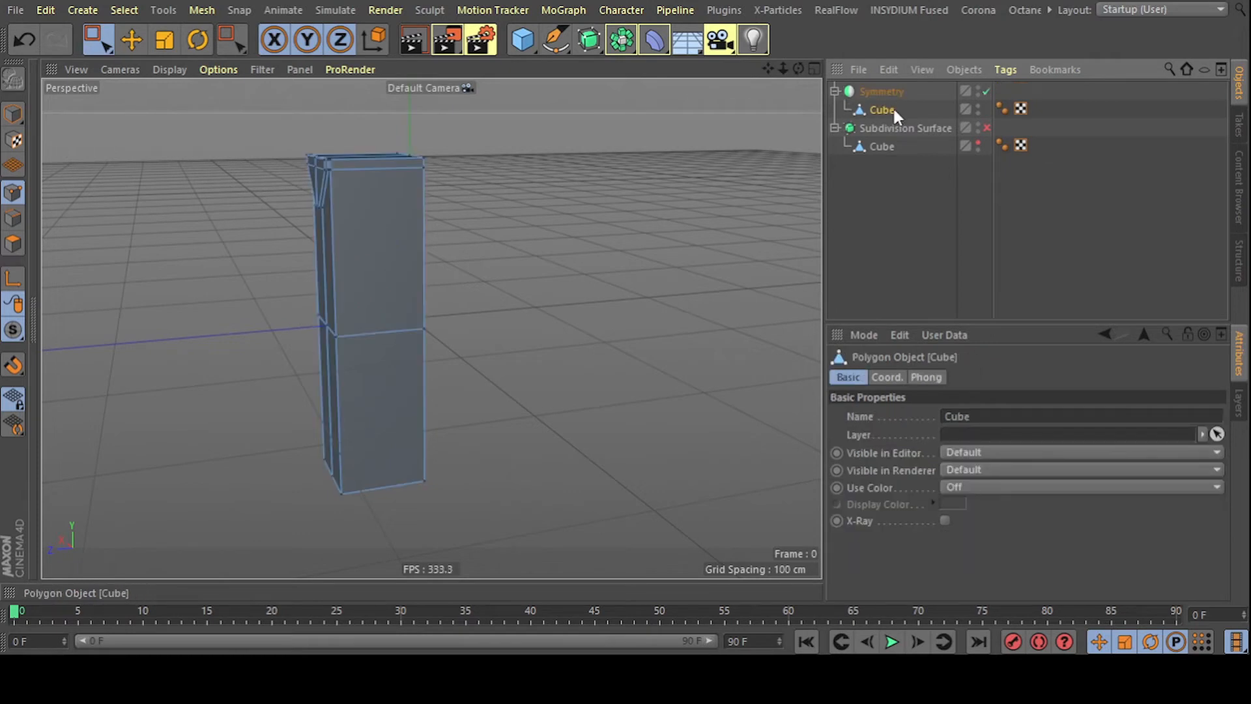
{"action": "left_click", "coordinate": [881, 91]}
- Set the Symmetry object's mirror plane to XY to complete the carton's missing half
{"action": "left_click_drag", "start_coordinate": [566, 166], "coordinate": [625, 196], "text": "alt"}
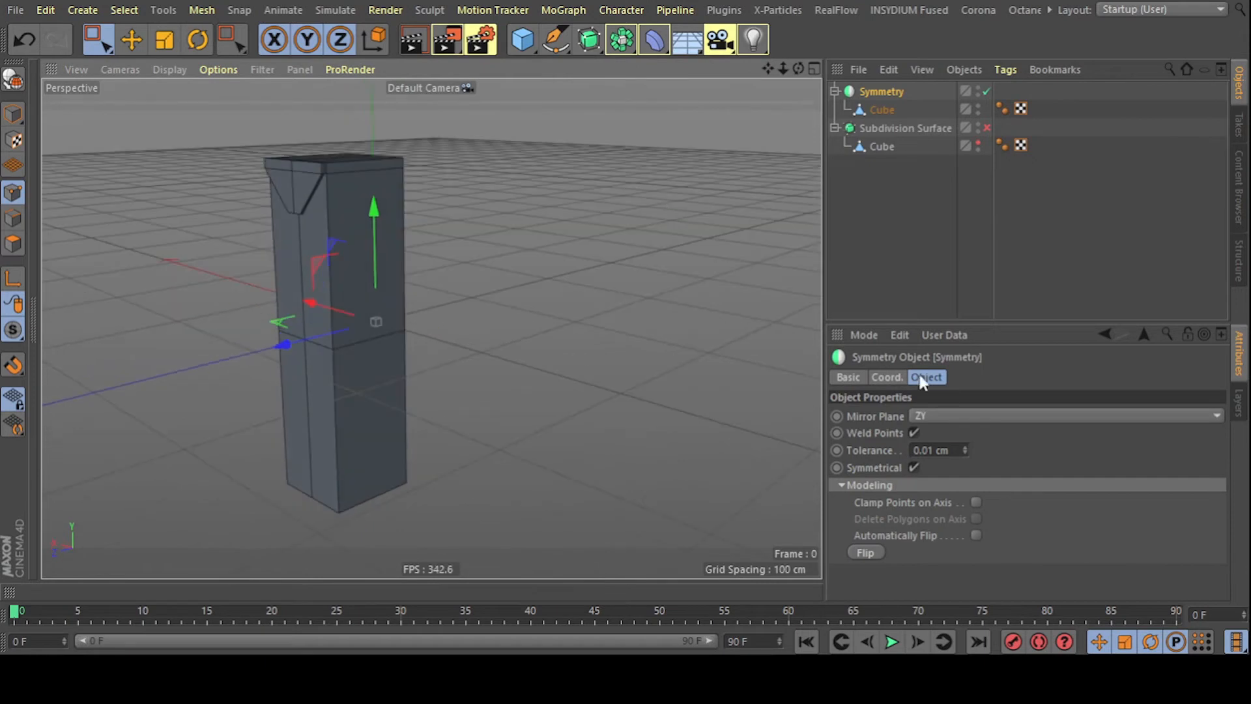
{"action": "left_click", "coordinate": [940, 436]}
{"action": "left_click_drag", "start_coordinate": [690, 190], "coordinate": [764, 147], "text": "alt"}
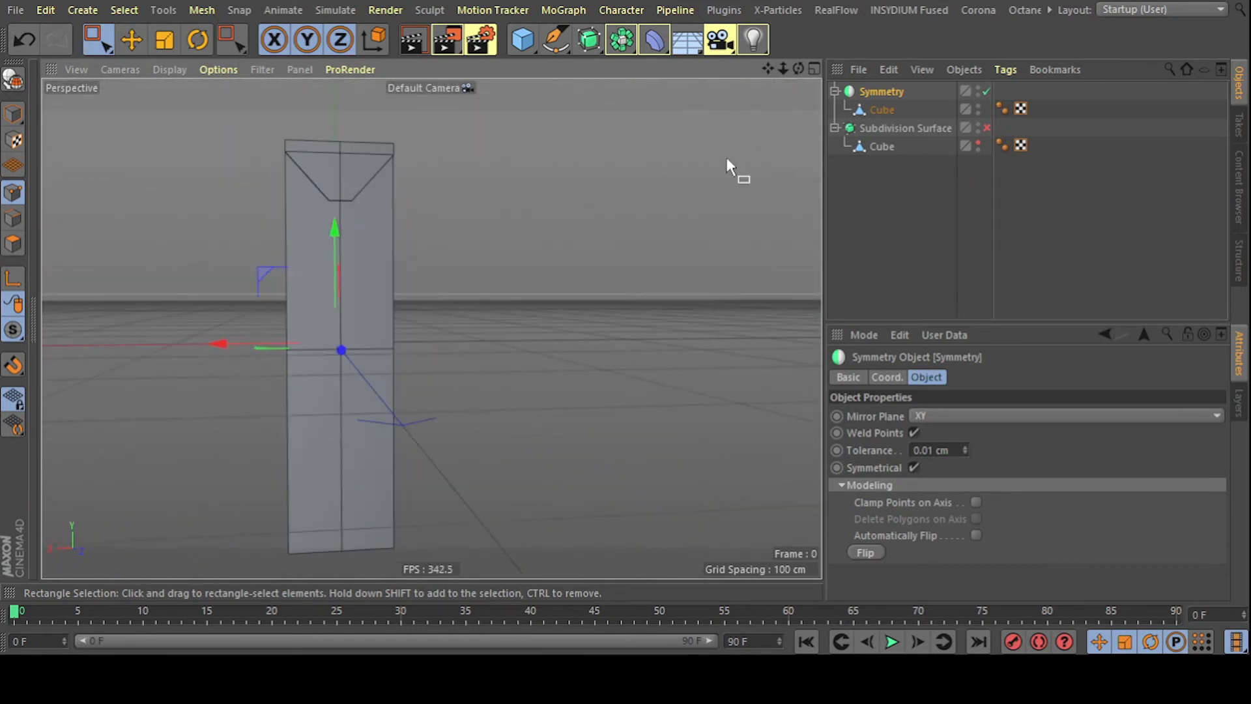
{"action": "left_click_drag", "start_coordinate": [642, 127], "coordinate": [642, 169], "text": "alt"}
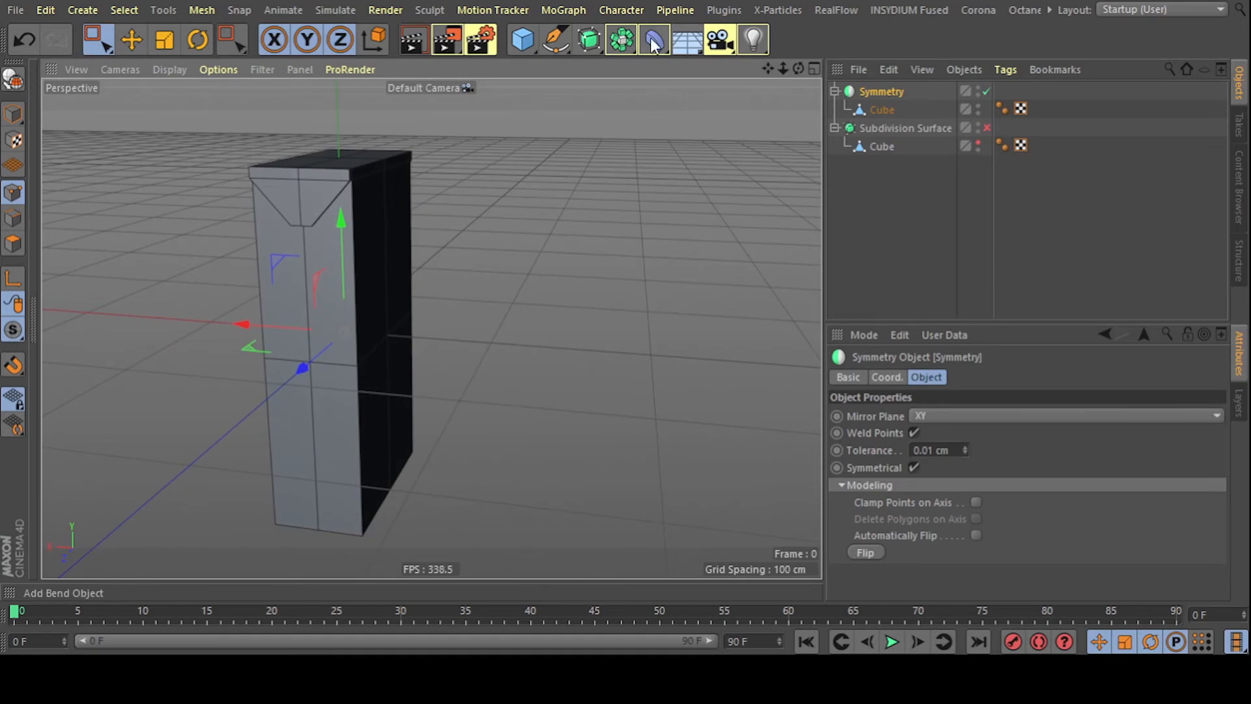
- Add a Subdivision Surface and place the Symmetry object inside it to smooth the carton
{"action": "left_click", "coordinate": [588, 43]}
{"action": "left_click_drag", "start_coordinate": [891, 111], "coordinate": [894, 93]}
{"action": "left_click_drag", "start_coordinate": [614, 162], "coordinate": [542, 174], "text": "alt"}
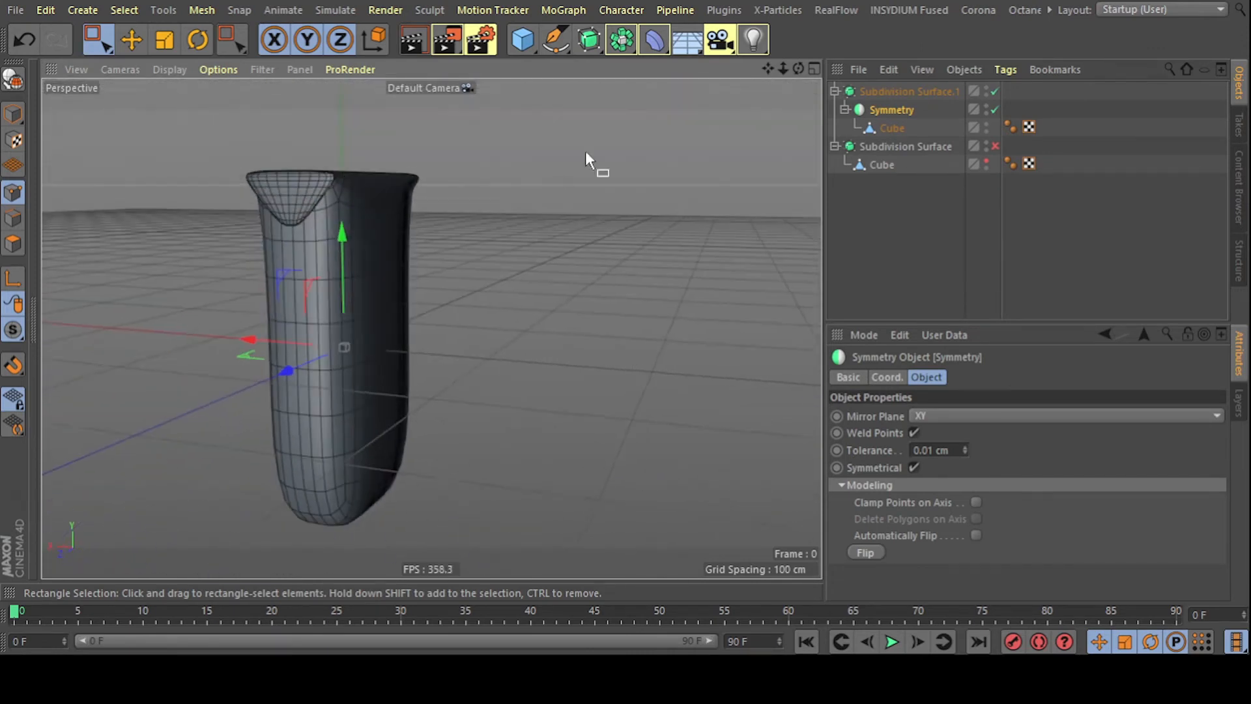
- Add a loop cut around the new carton just above its bottom edge at 97.443% offset
{"action": "left_click", "coordinate": [887, 128]}
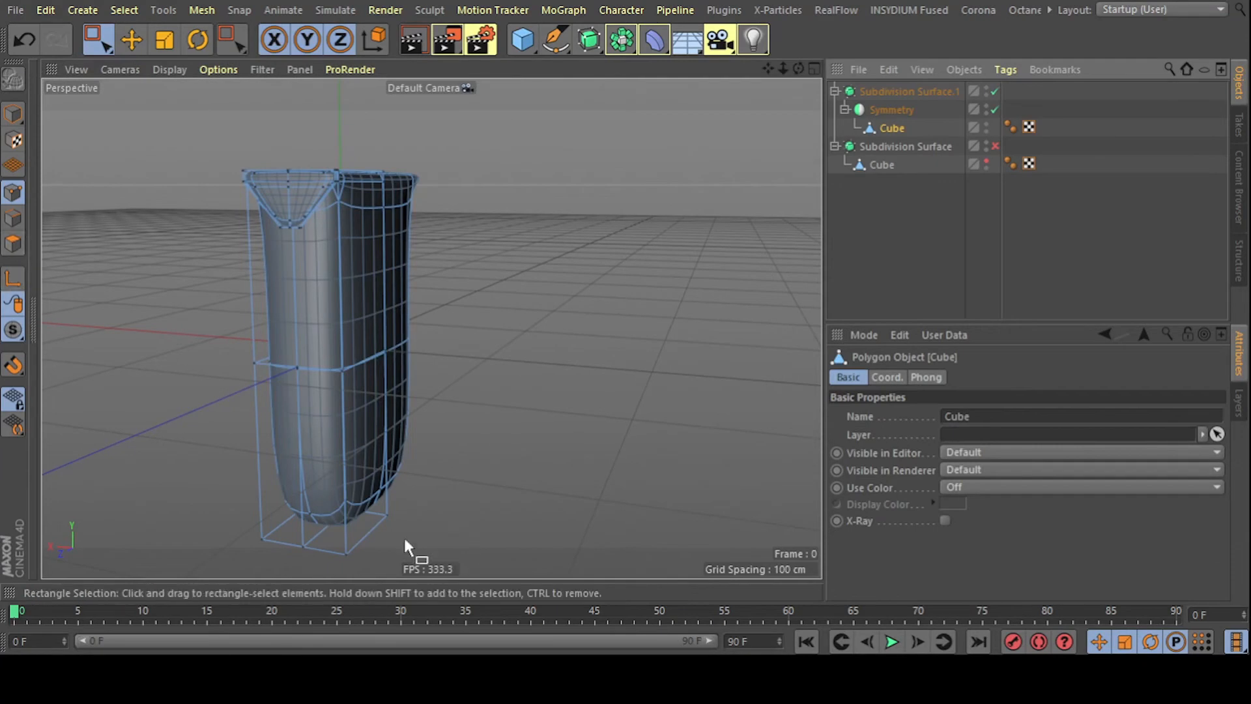
{"action": "key", "text": "k"}
{"action": "key", "text": "l"}
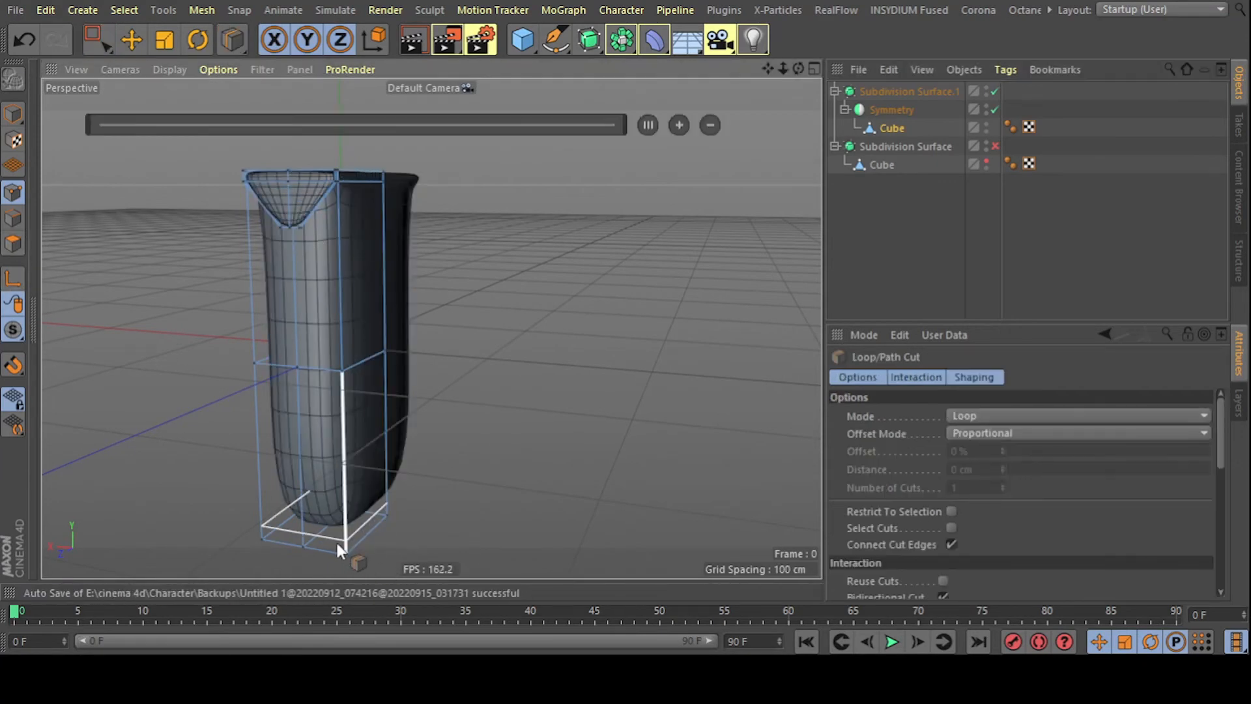
{"action": "left_click", "coordinate": [345, 550]}
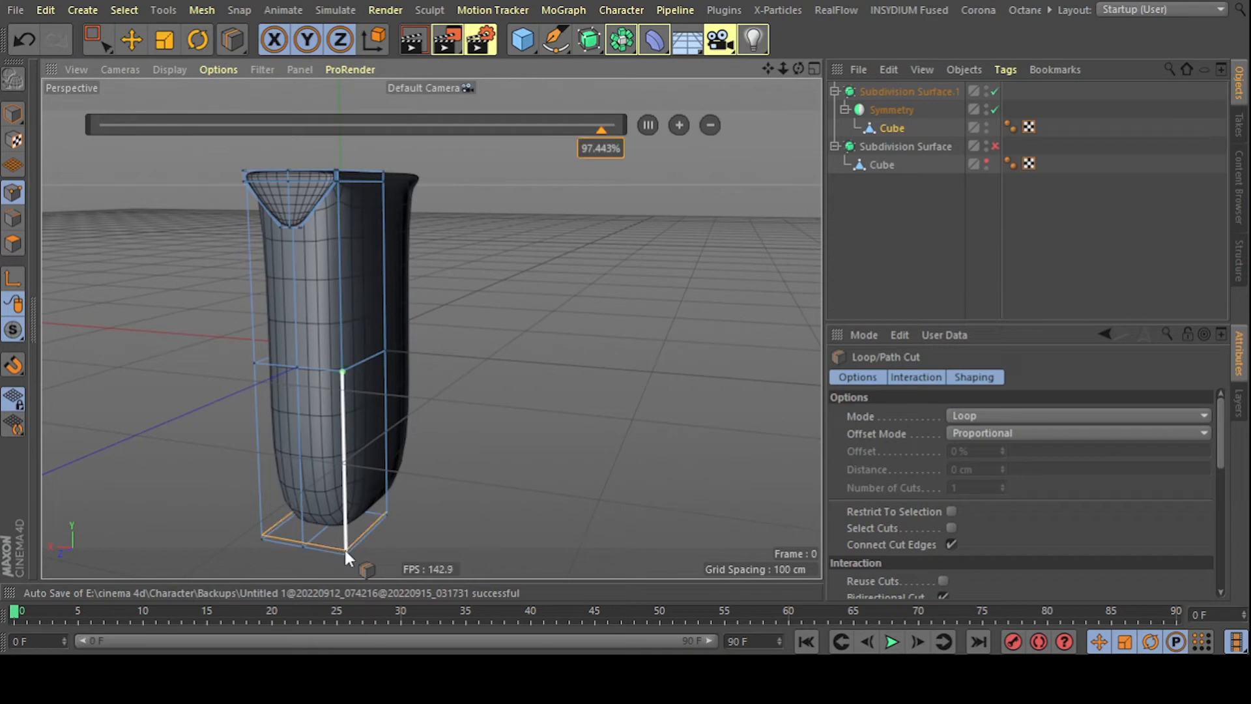
- Add a vertical loop cut beside the carton's corner on the flap end at 90.804% offset
{"action": "left_click_drag", "start_coordinate": [620, 325], "coordinate": [450, 385], "text": "alt"}
{"action": "scroll", "coordinate": [417, 480], "scroll_direction": "up", "scroll_amount": 5}
{"action": "scroll", "coordinate": [390, 448], "scroll_direction": "up", "scroll_amount": 3}
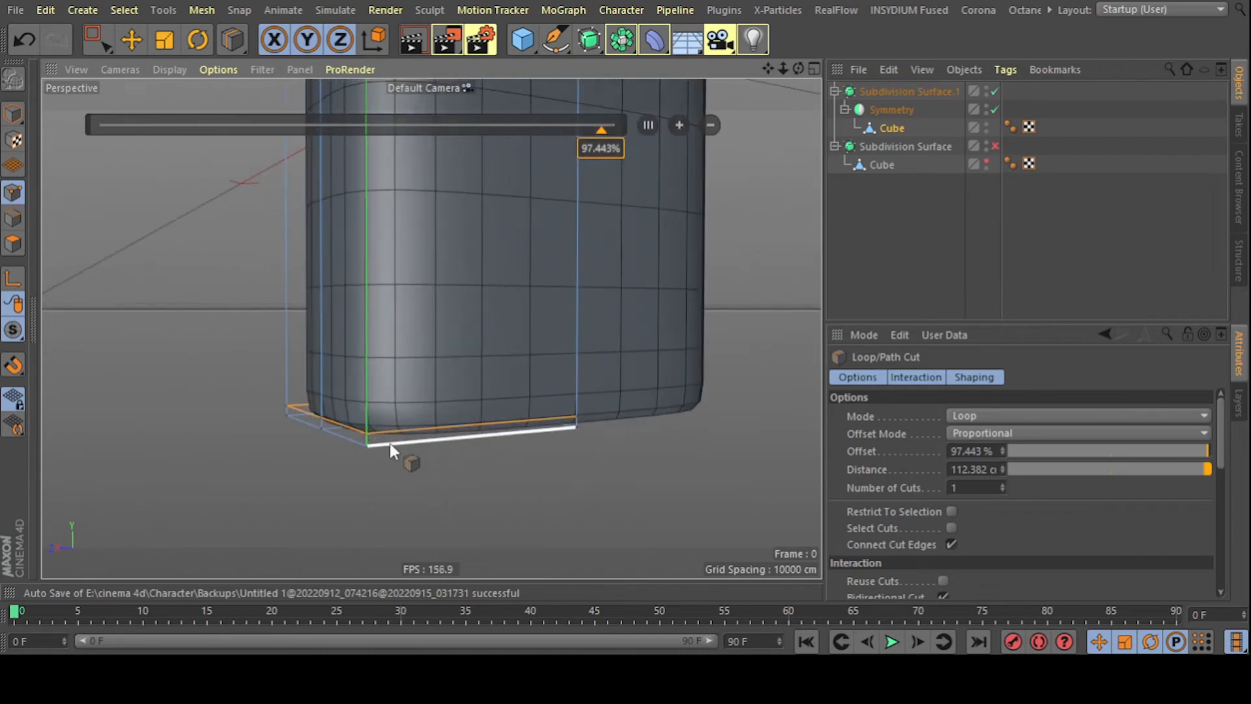
{"action": "scroll", "coordinate": [385, 446], "scroll_direction": "down", "scroll_amount": 5}
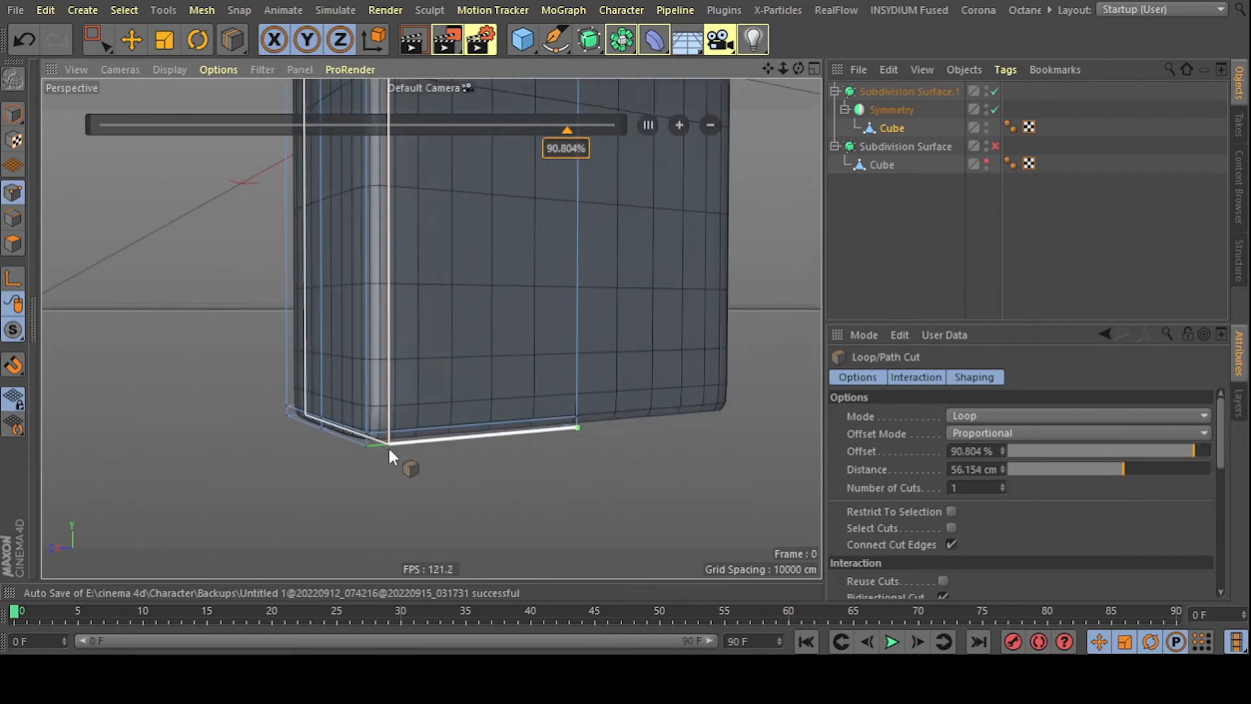
- Add a loop cut across the flap close to its bottom tip at 5.274% offset
{"action": "middle_click_drag", "start_coordinate": [527, 304], "coordinate": [550, 450], "text": "alt"}
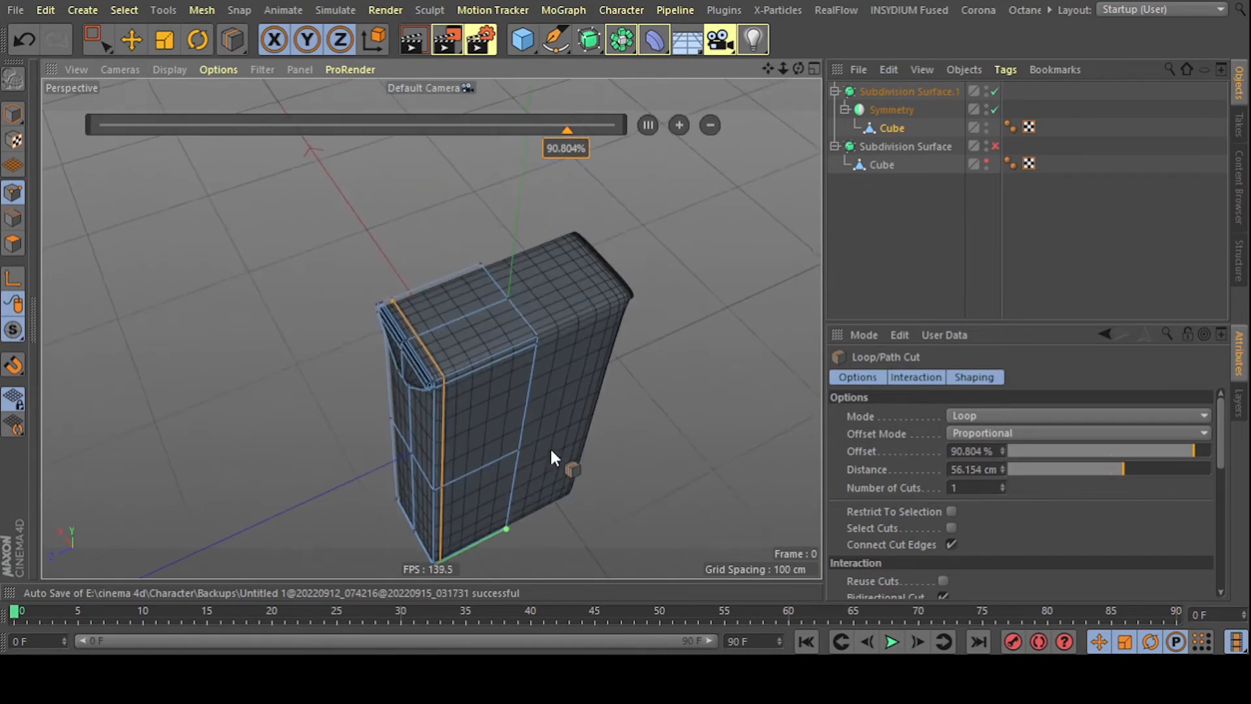
{"action": "scroll", "coordinate": [503, 419], "scroll_direction": "up", "scroll_amount": 5}
{"action": "left_click_drag", "start_coordinate": [442, 378], "coordinate": [245, 490], "text": "alt"}
{"action": "scroll", "coordinate": [349, 408], "scroll_direction": "up", "scroll_amount": 8}
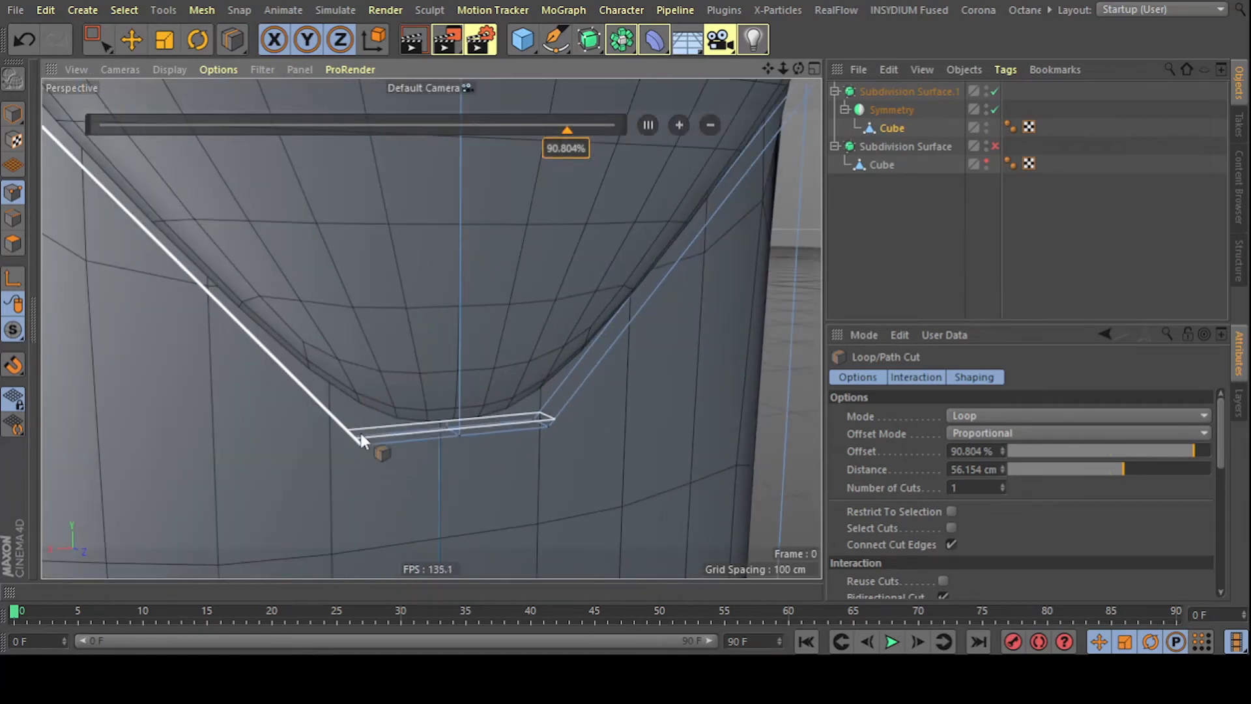
{"action": "scroll", "coordinate": [343, 433], "scroll_direction": "down", "scroll_amount": 10}
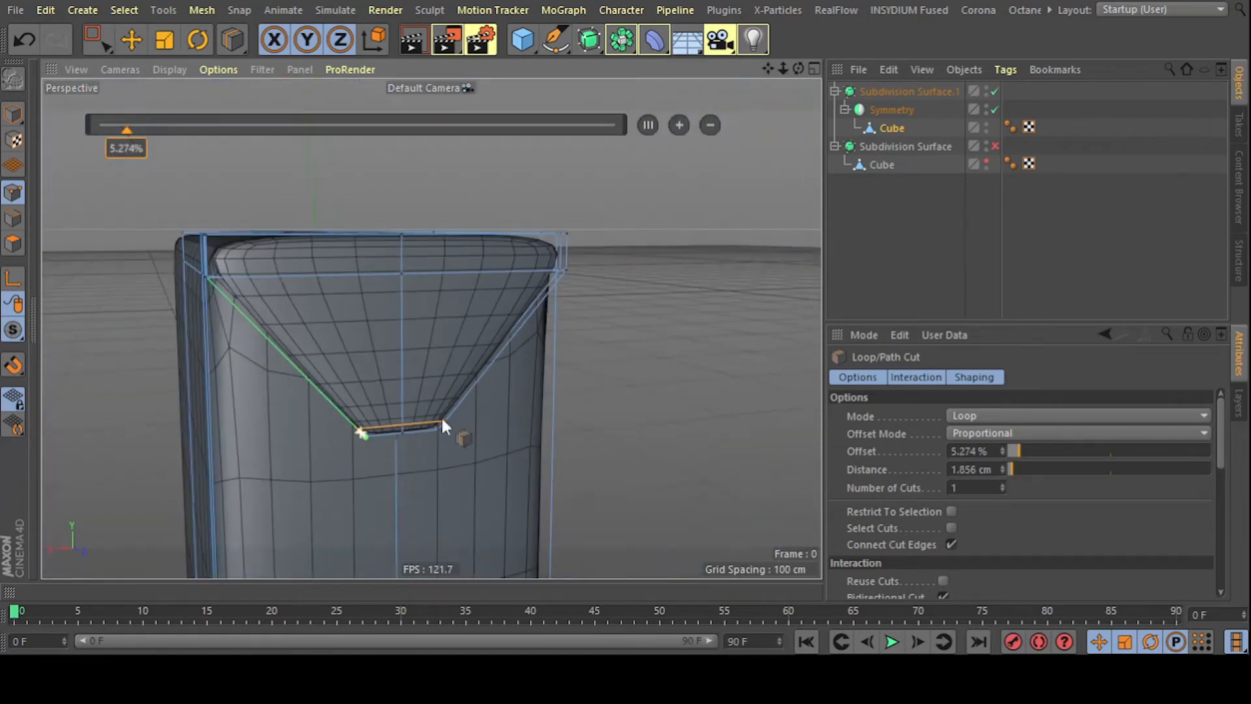
- Add a loop cut around the carton's top lip and set its offset to 50%
{"action": "middle_click_drag", "start_coordinate": [490, 349], "coordinate": [402, 443], "text": "alt"}
{"action": "scroll", "coordinate": [430, 372], "scroll_direction": "up", "scroll_amount": 1}
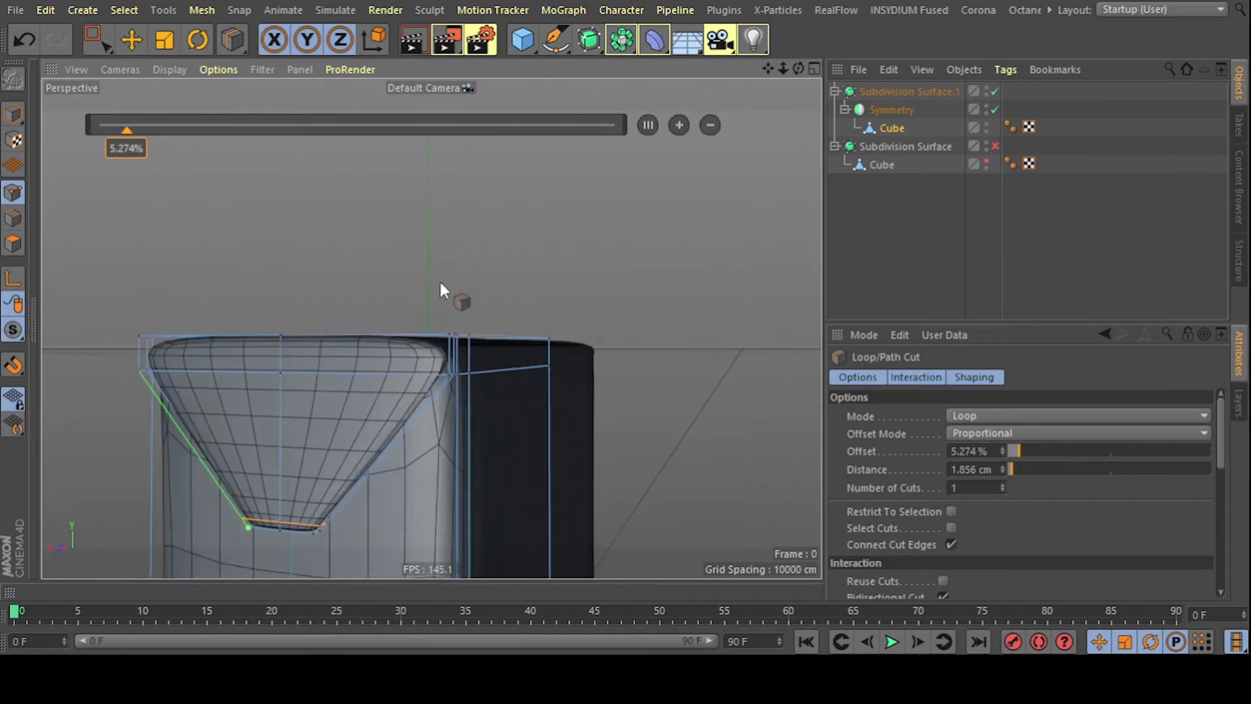
{"action": "left_click_drag", "start_coordinate": [429, 293], "coordinate": [366, 379], "text": "alt"}
{"action": "scroll", "coordinate": [442, 354], "scroll_direction": "up", "scroll_amount": 1}
{"action": "scroll", "coordinate": [449, 355], "scroll_direction": "up", "scroll_amount": 1}
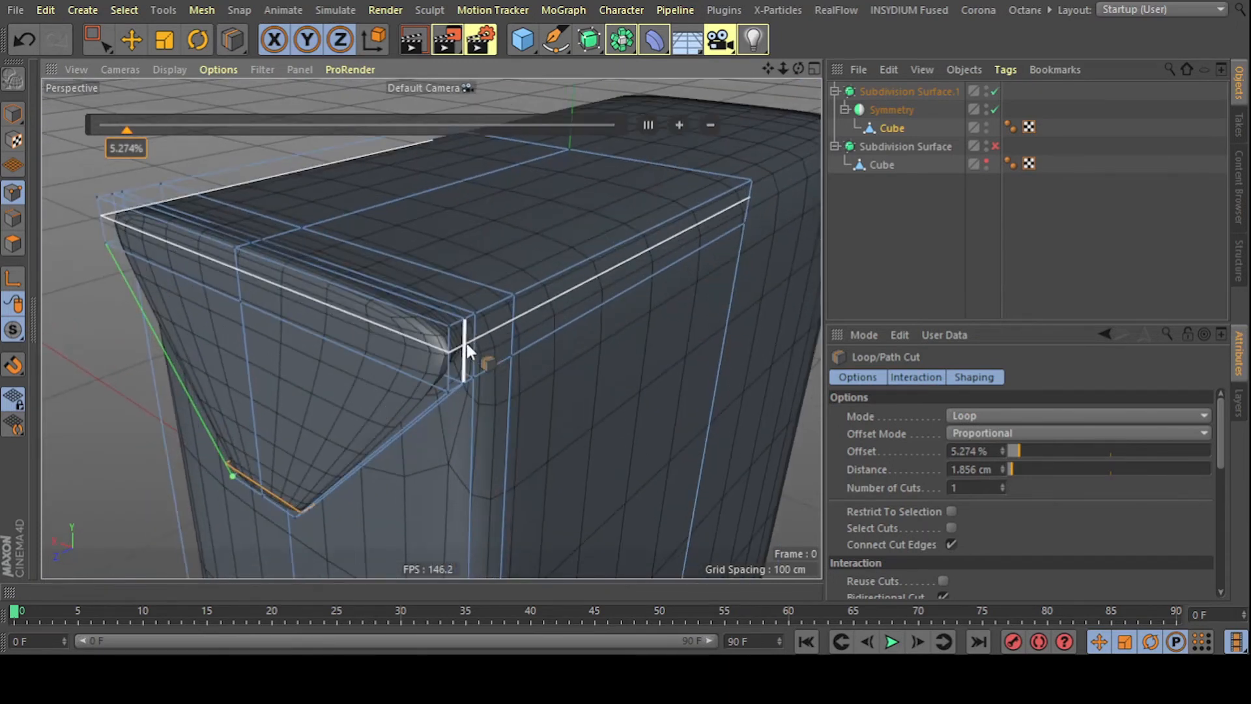
{"action": "left_click", "coordinate": [474, 350]}
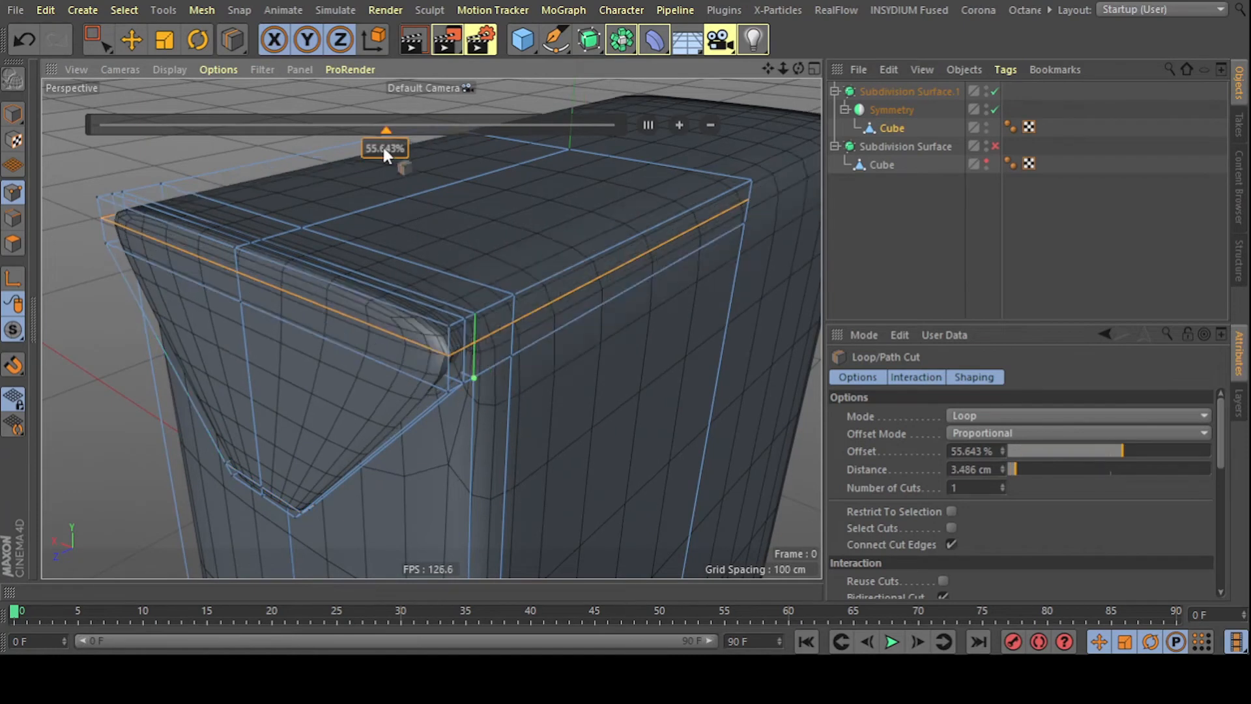
{"action": "type", "text": "50"}
{"action": "key", "text": "Return"}
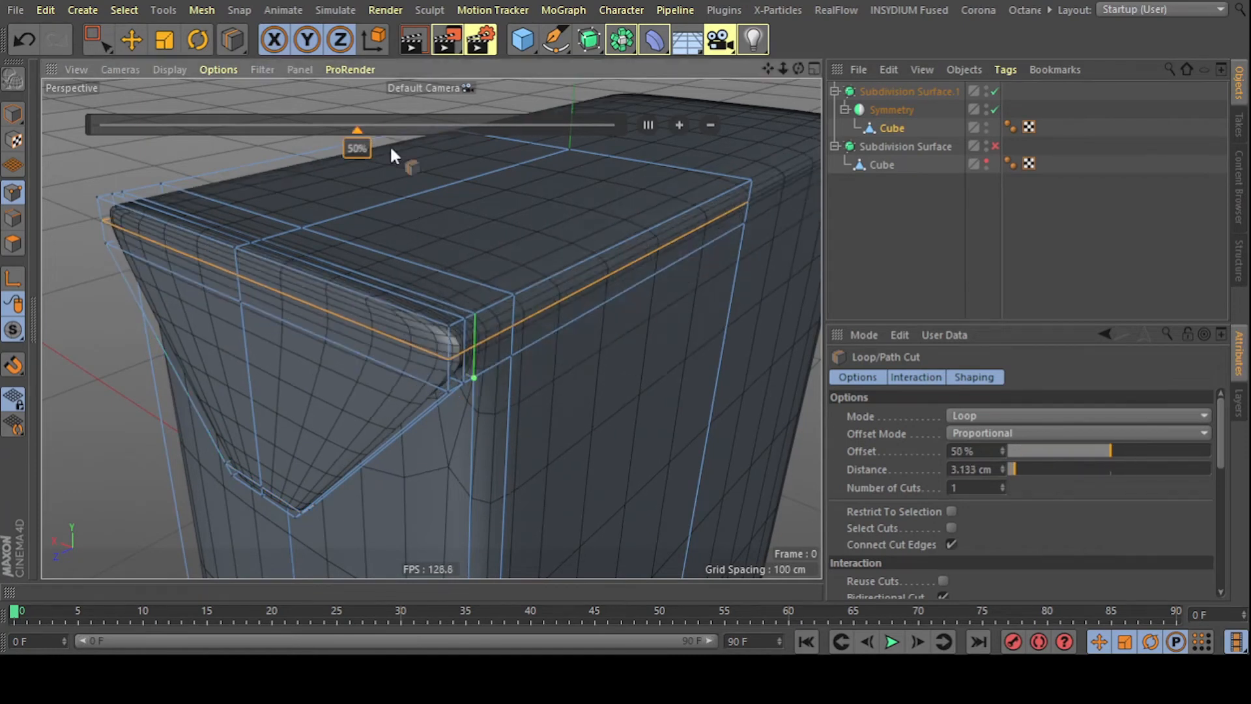
- Examine the smoothed carton's lip, flap and overall shape in Model mode from several angles
{"action": "left_click", "coordinate": [13, 114]}
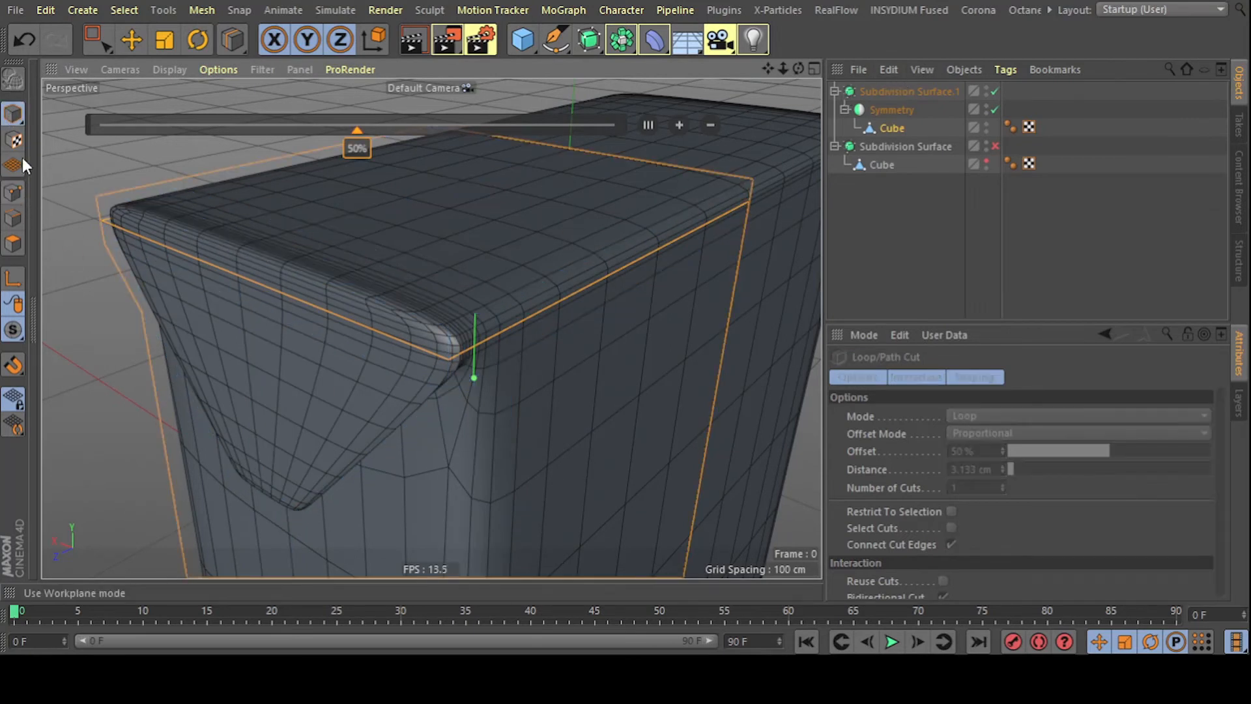
{"action": "scroll", "coordinate": [56, 221], "scroll_direction": "down", "scroll_amount": 3}
{"action": "left_click", "coordinate": [74, 193]}
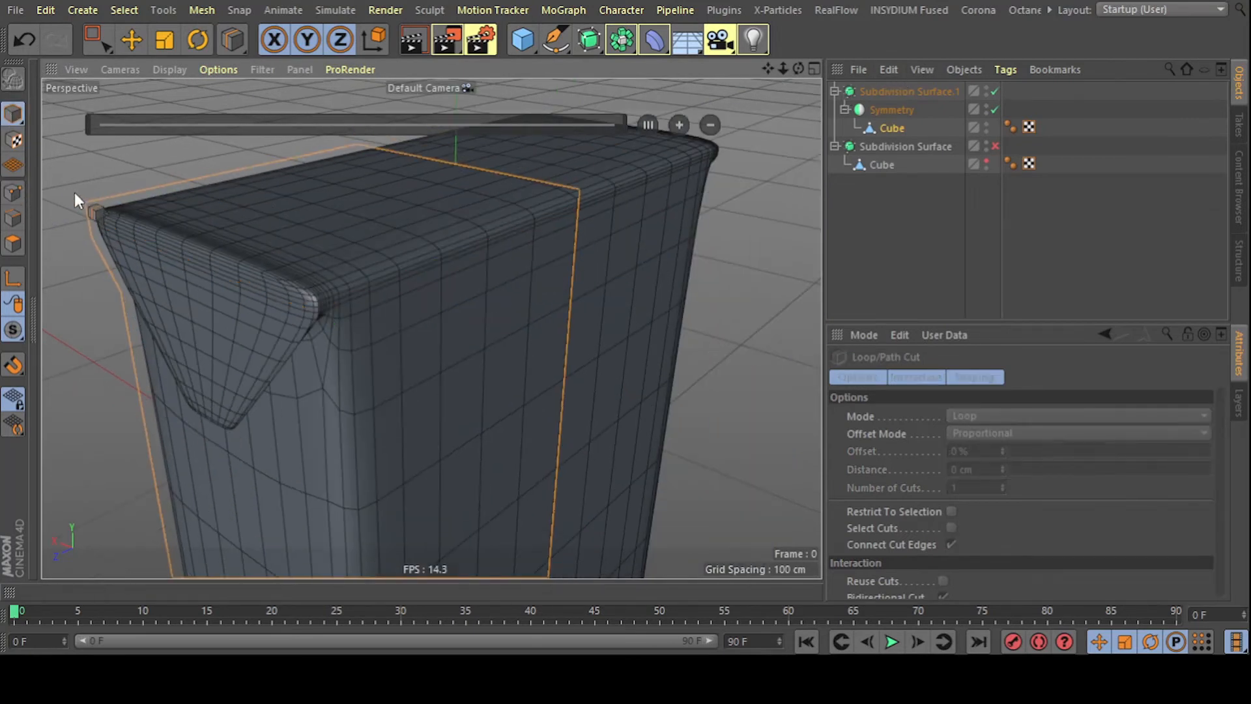
{"action": "left_click_drag", "start_coordinate": [527, 303], "coordinate": [380, 179], "text": "alt"}
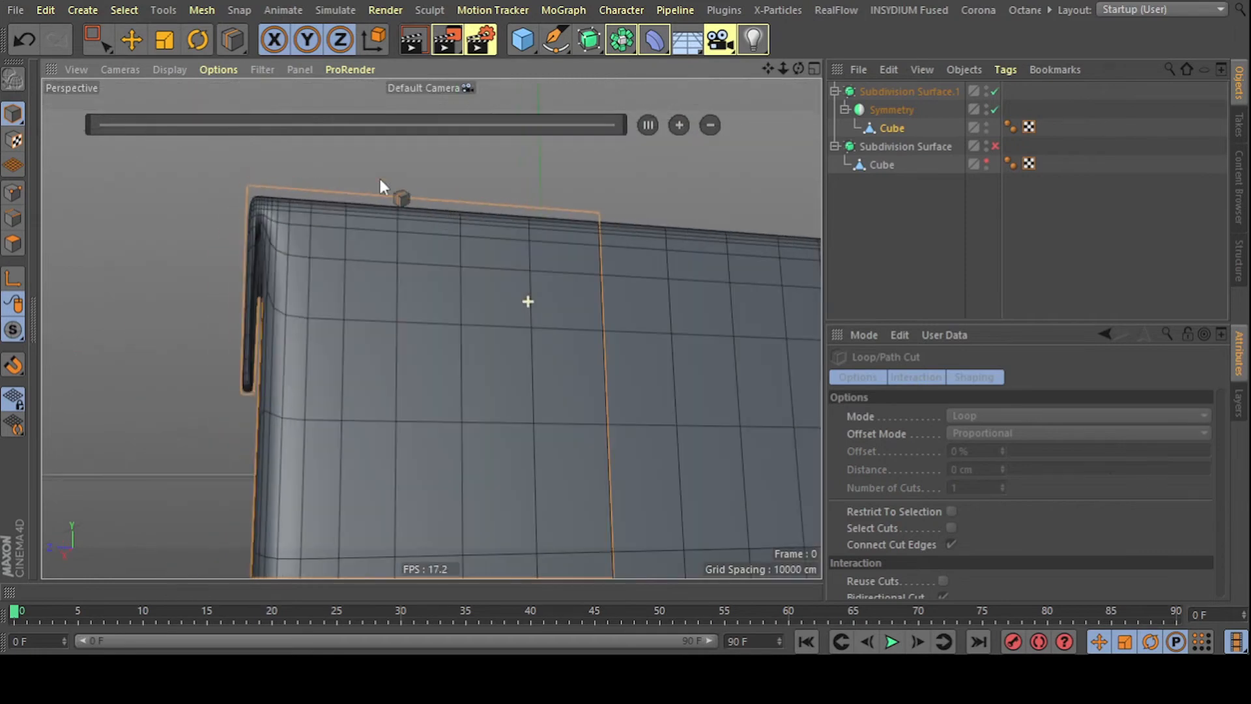
{"action": "left_click", "coordinate": [131, 40]}
{"action": "scroll", "coordinate": [150, 267], "scroll_direction": "down", "scroll_amount": 2}
{"action": "left_click_drag", "start_coordinate": [357, 191], "coordinate": [511, 295], "text": "alt"}
{"action": "middle_click_drag", "start_coordinate": [493, 268], "coordinate": [563, 194], "text": "alt"}
{"action": "scroll", "coordinate": [563, 194], "scroll_direction": "down", "scroll_amount": 3}
{"action": "left_click_drag", "start_coordinate": [526, 304], "coordinate": [509, 348], "text": "alt"}
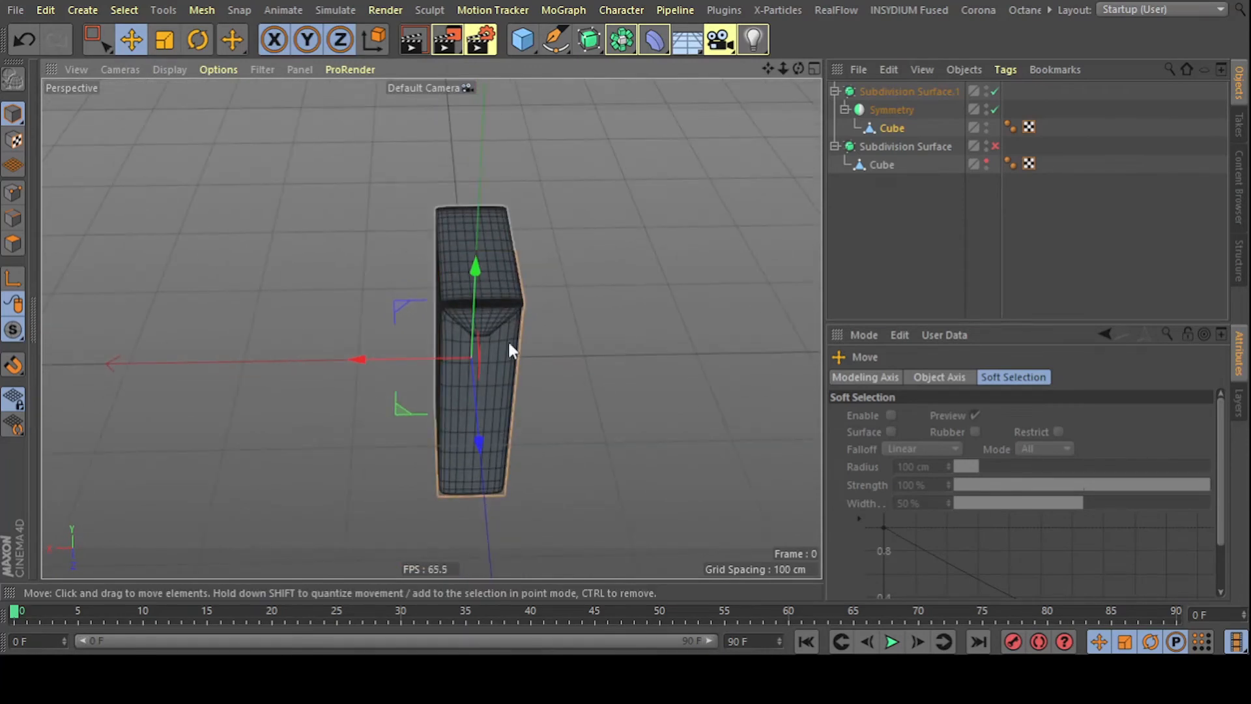
{"action": "left_click_drag", "start_coordinate": [616, 336], "coordinate": [624, 265], "text": "alt"}
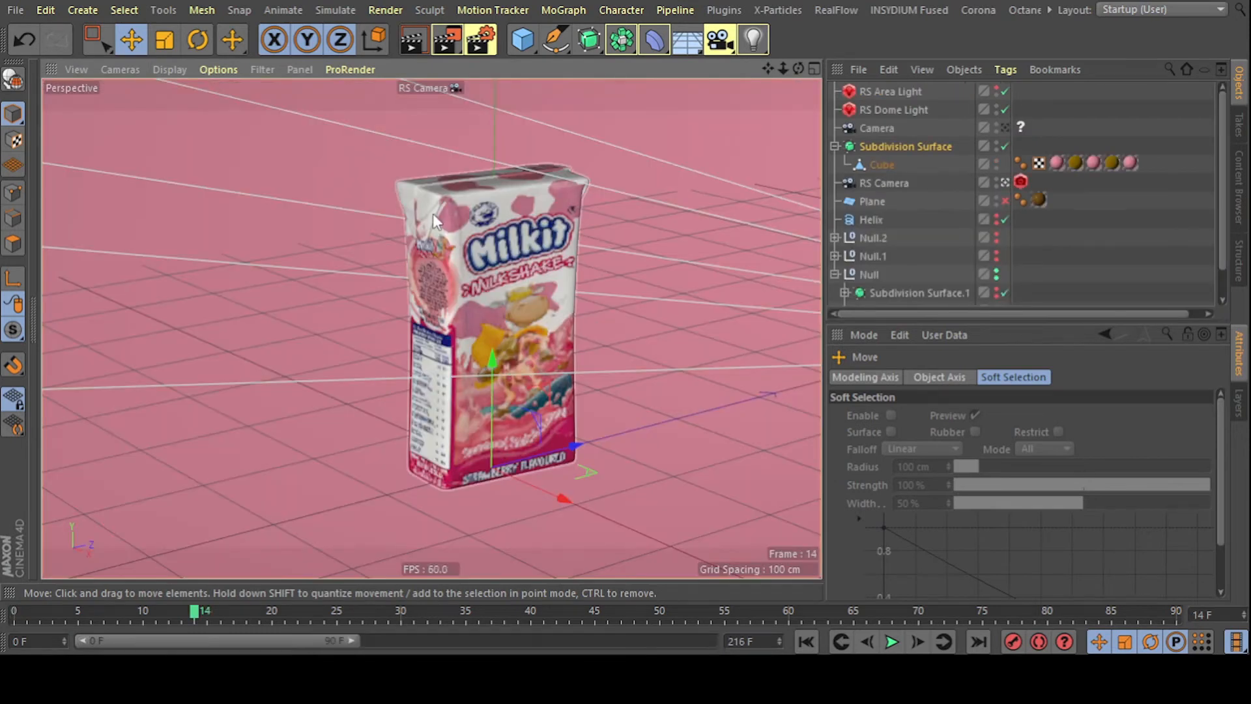
- Delete all texture tags from the cube of the finished Milkit reference carton inside the Null
{"action": "left_click_drag", "start_coordinate": [432, 213], "coordinate": [521, 235], "text": "alt"}
{"action": "scroll", "coordinate": [409, 175], "scroll_direction": "up", "scroll_amount": 9}
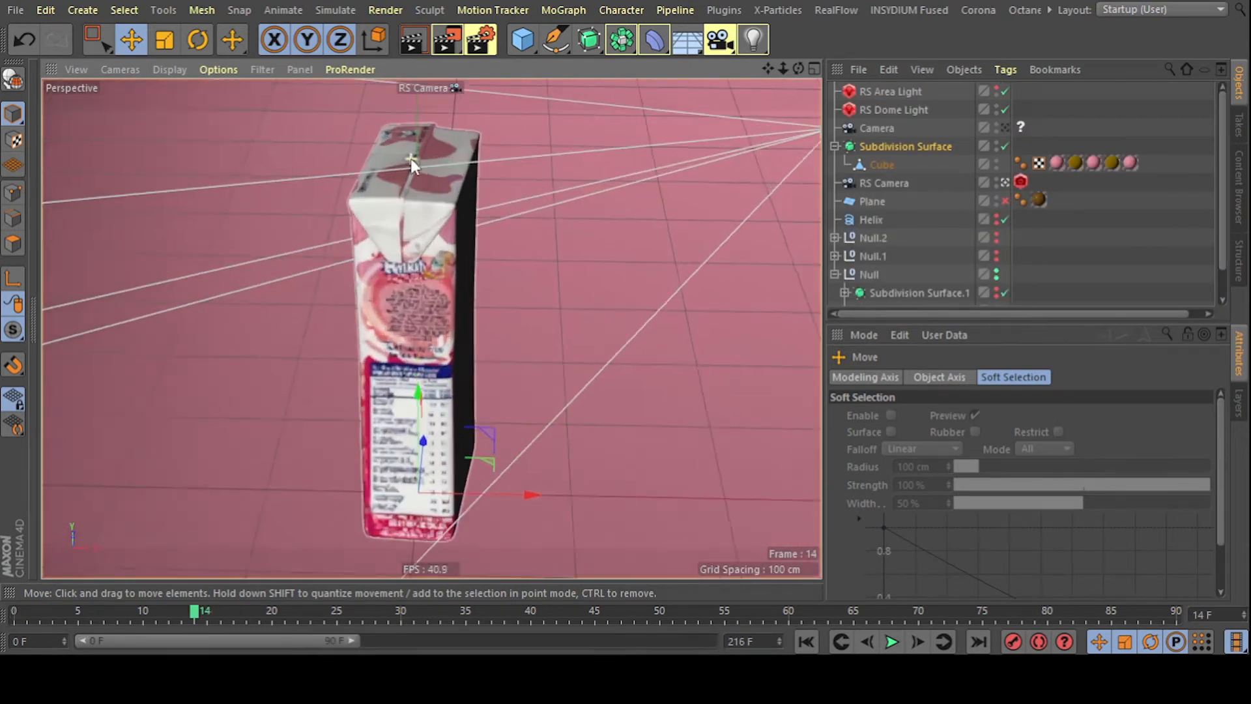
{"action": "left_click_drag", "start_coordinate": [409, 190], "coordinate": [314, 222], "text": "alt"}
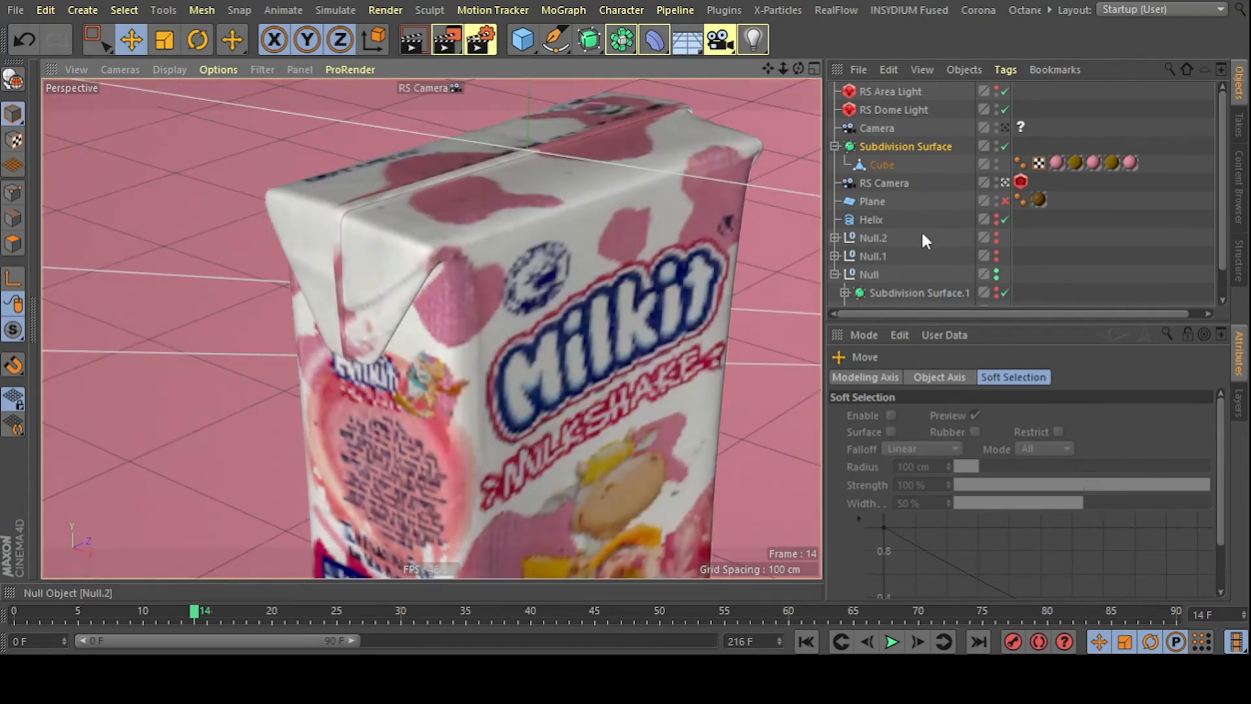
{"action": "left_click", "coordinate": [1129, 163]}
{"action": "scroll", "coordinate": [1108, 210], "scroll_direction": "down", "scroll_amount": 1}
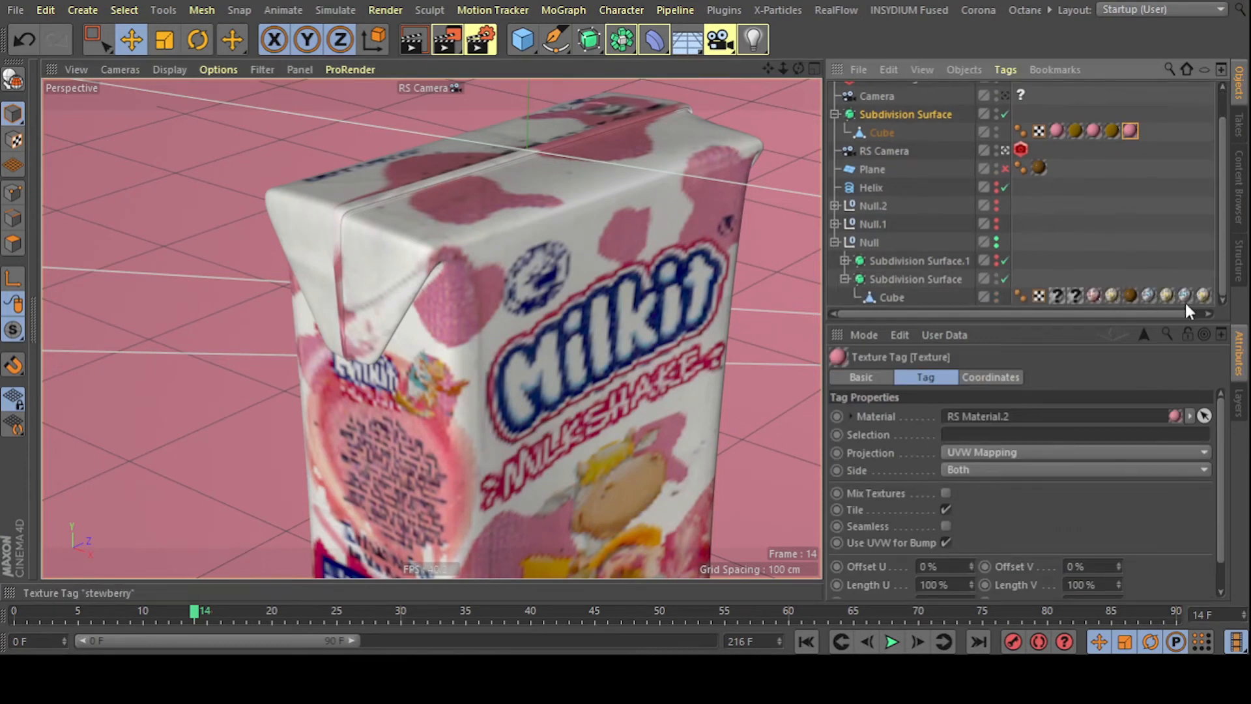
{"action": "left_click", "coordinate": [1094, 295]}
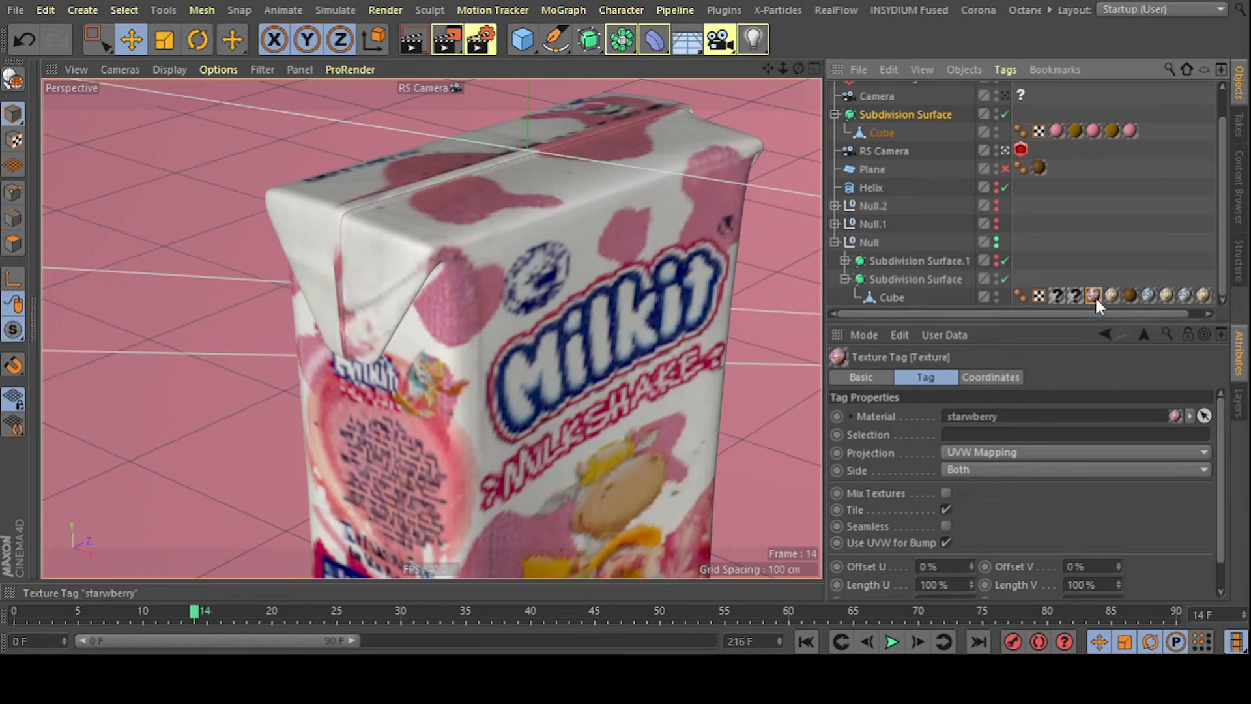
{"action": "key", "text": "Delete"}
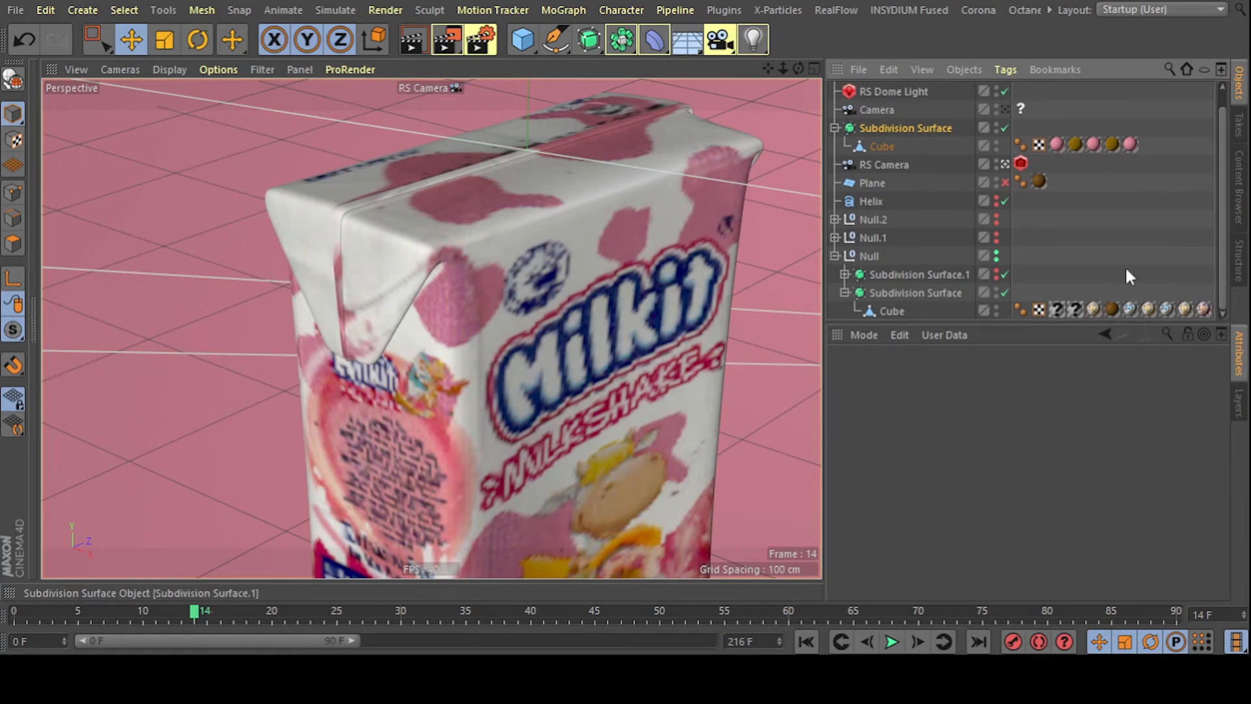
{"action": "left_click", "coordinate": [1203, 310]}
{"action": "key", "text": "Delete"}
{"action": "left_click", "coordinate": [1183, 309]}
{"action": "key", "text": "Delete"}
{"action": "left_click", "coordinate": [1166, 308]}
{"action": "key", "text": "Delete"}
{"action": "left_click", "coordinate": [1149, 310]}
{"action": "key", "text": "Delete"}
{"action": "left_click", "coordinate": [1130, 309]}
{"action": "key", "text": "Delete"}
{"action": "left_click", "coordinate": [1112, 308]}
{"action": "key", "text": "Delete"}
{"action": "left_click", "coordinate": [1089, 308]}
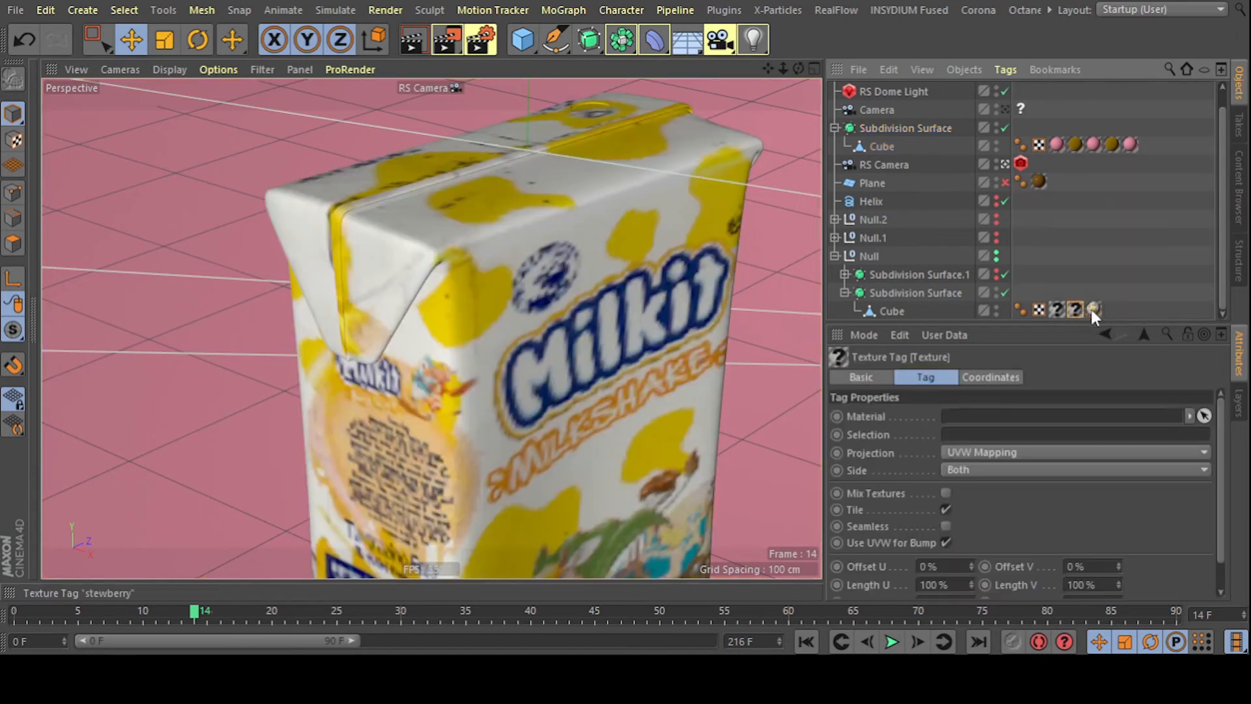
{"action": "key", "text": "Delete"}
- Select the long side's polygon at the reference carton's top corner in polygon mode and disable its Subdivision Surface
{"action": "left_click_drag", "start_coordinate": [271, 315], "coordinate": [401, 292], "text": "alt"}
{"action": "left_click", "coordinate": [401, 291]}
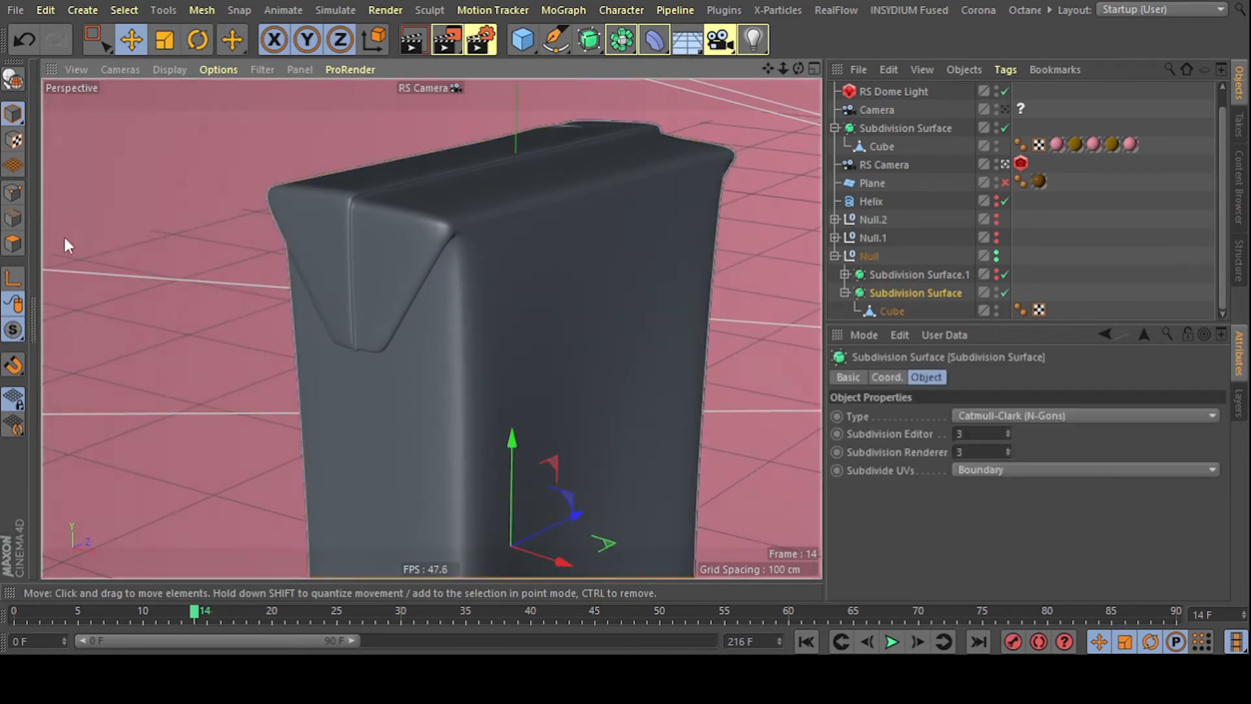
{"action": "left_click", "coordinate": [13, 244]}
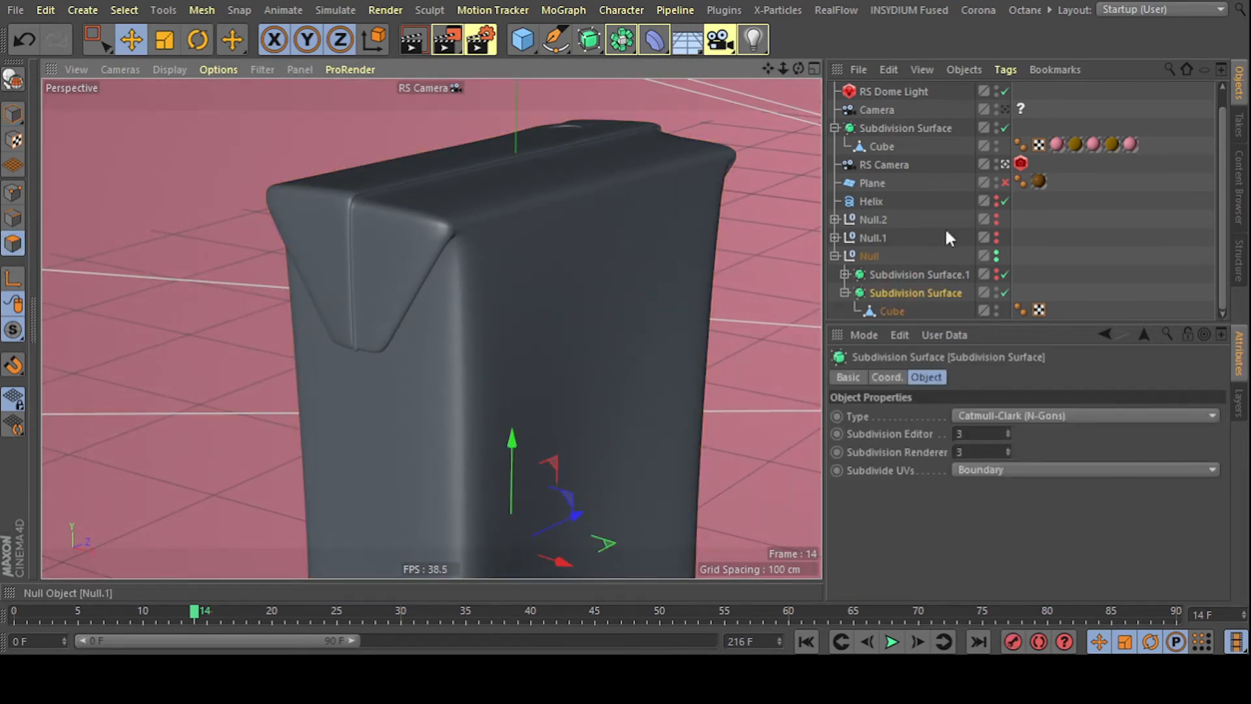
{"action": "left_click", "coordinate": [888, 304]}
{"action": "scroll", "coordinate": [316, 225], "scroll_direction": "up", "scroll_amount": 1}
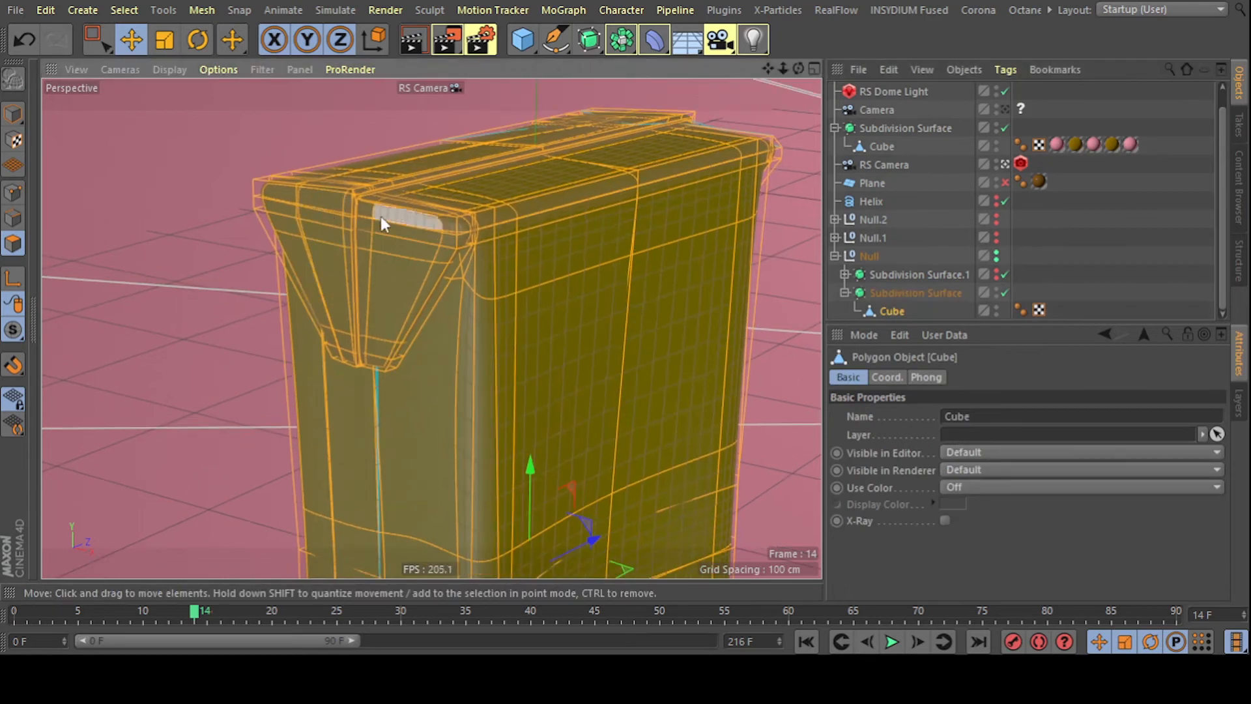
{"action": "left_click", "coordinate": [482, 220]}
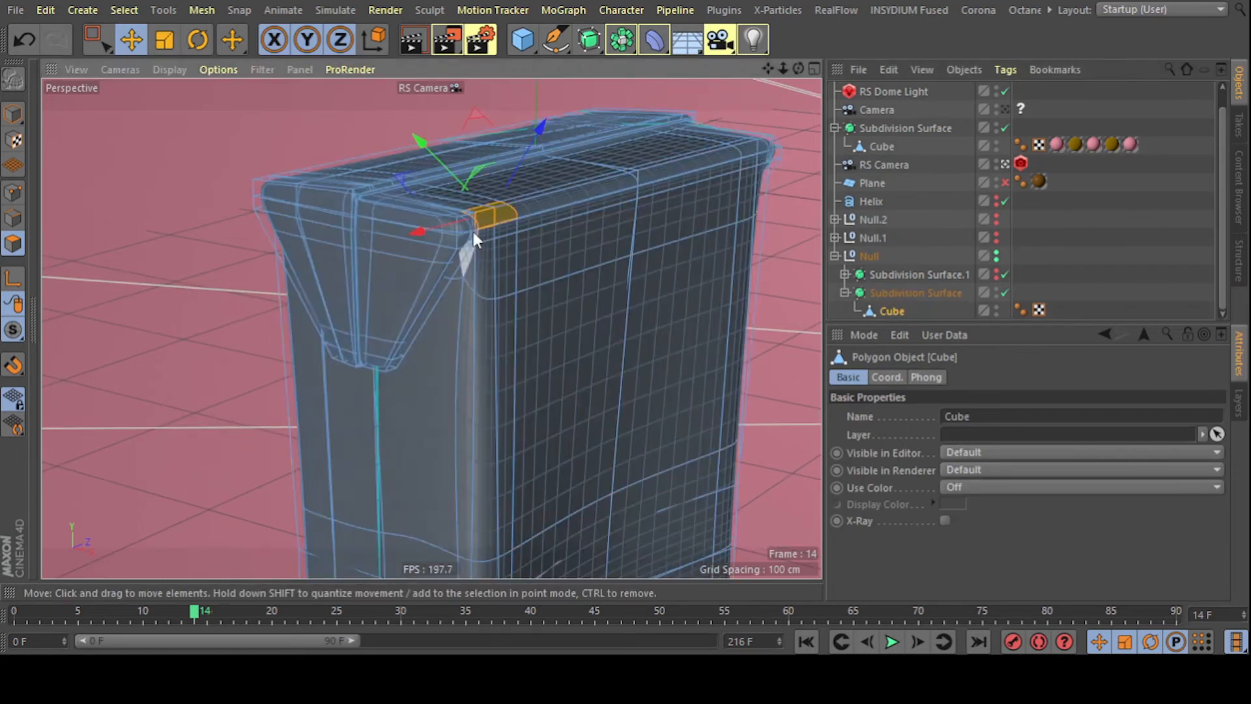
{"action": "left_click", "coordinate": [1004, 292]}
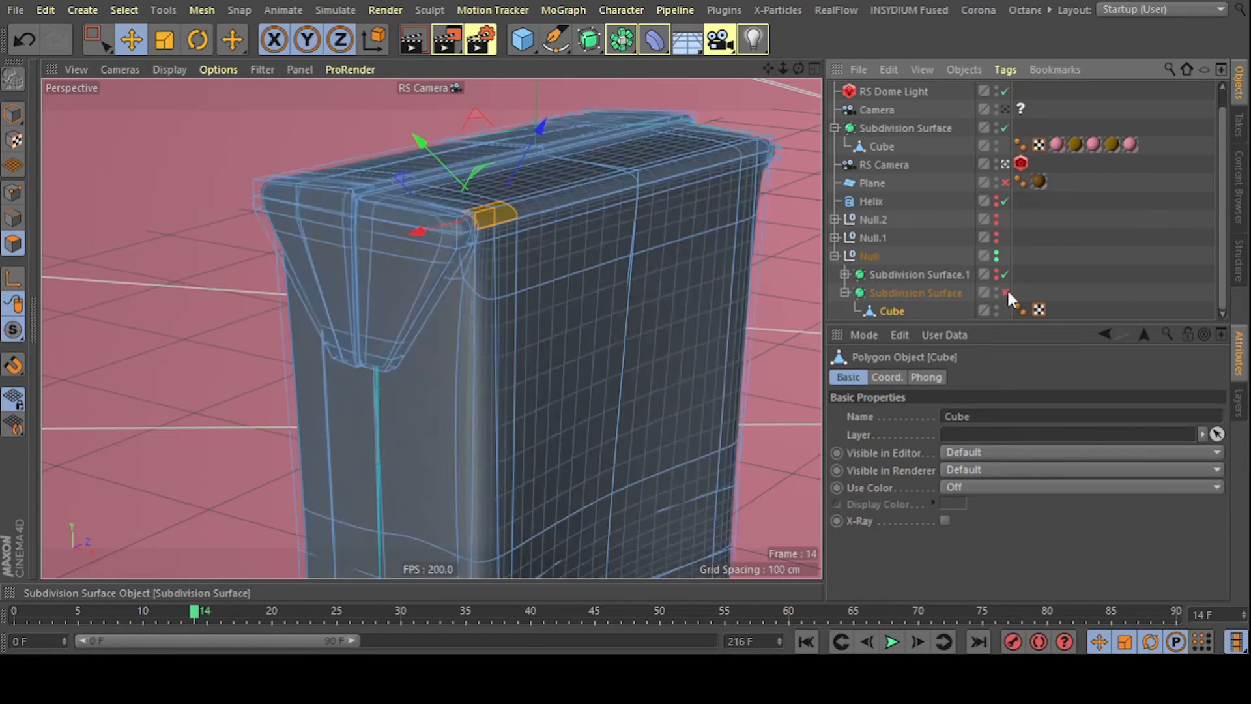
- Examine the unsmoothed reference carton's edge loops along the top lip, centre seam and underside of the folded flap
{"action": "left_click_drag", "start_coordinate": [292, 237], "coordinate": [578, 248], "text": "alt"}
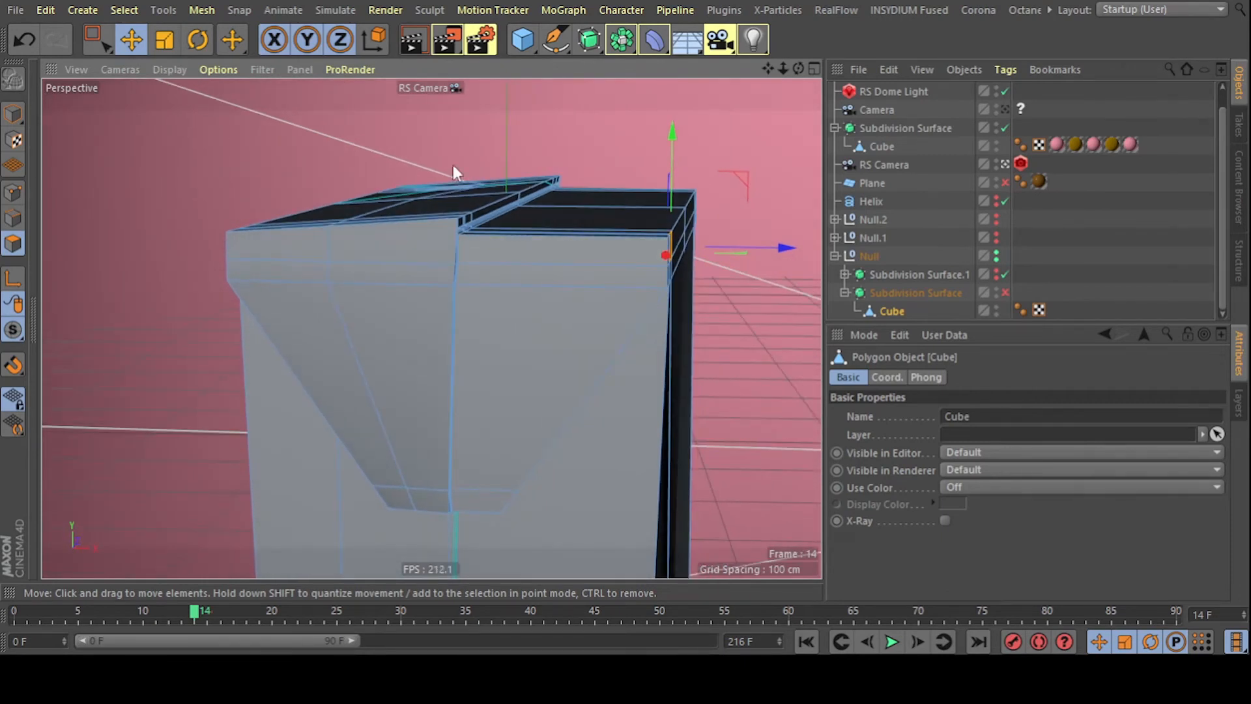
{"action": "left_click_drag", "start_coordinate": [513, 210], "coordinate": [429, 222], "text": "alt"}
{"action": "scroll", "coordinate": [277, 244], "scroll_direction": "up", "scroll_amount": 5}
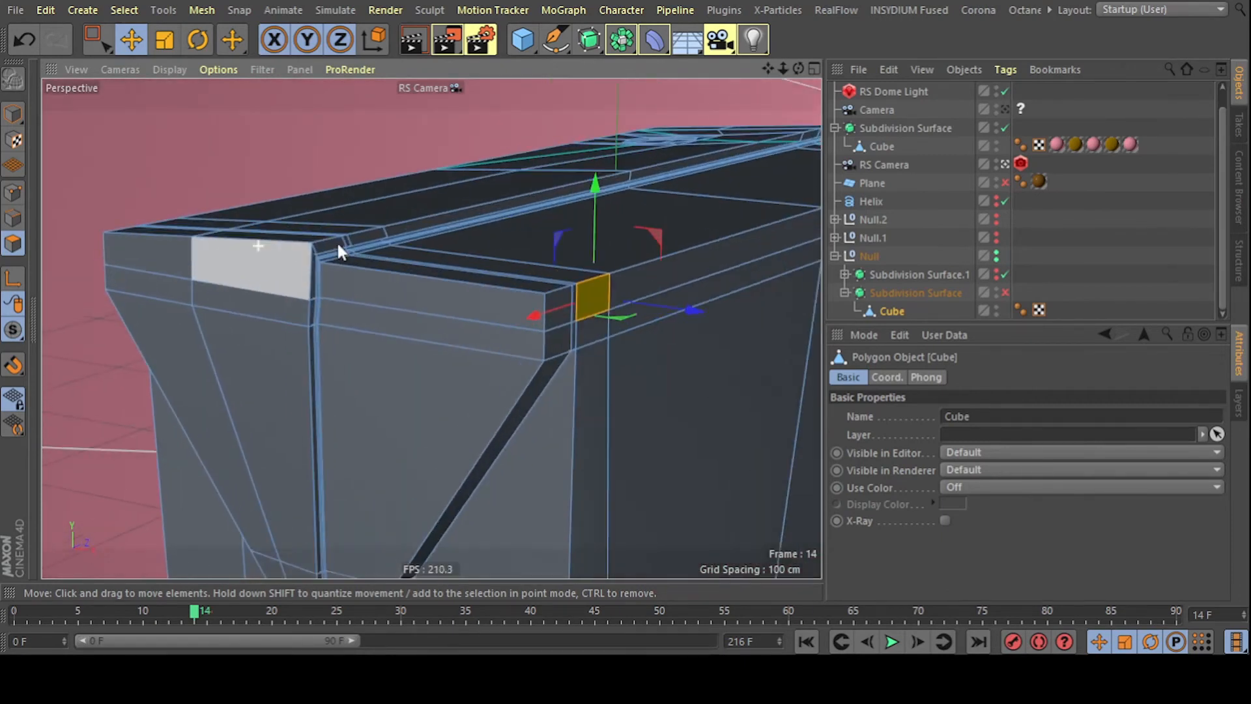
{"action": "scroll", "coordinate": [315, 280], "scroll_direction": "up", "scroll_amount": 6}
{"action": "left_click_drag", "start_coordinate": [358, 237], "coordinate": [319, 227], "text": "alt"}
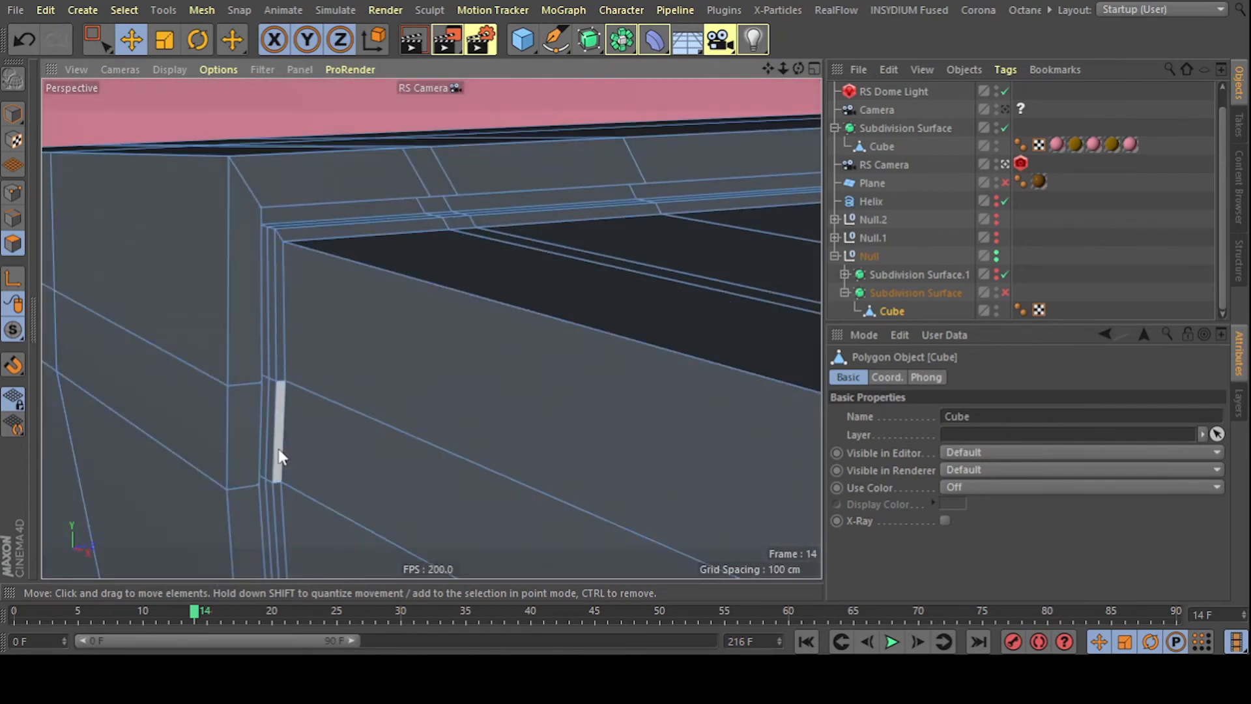
{"action": "scroll", "coordinate": [274, 410], "scroll_direction": "down", "scroll_amount": 8}
{"action": "left_click_drag", "start_coordinate": [272, 337], "coordinate": [326, 241], "text": "alt"}
{"action": "left_click_drag", "start_coordinate": [353, 197], "coordinate": [418, 198], "text": "alt"}
{"action": "left_click_drag", "start_coordinate": [353, 380], "coordinate": [363, 344], "text": "alt"}
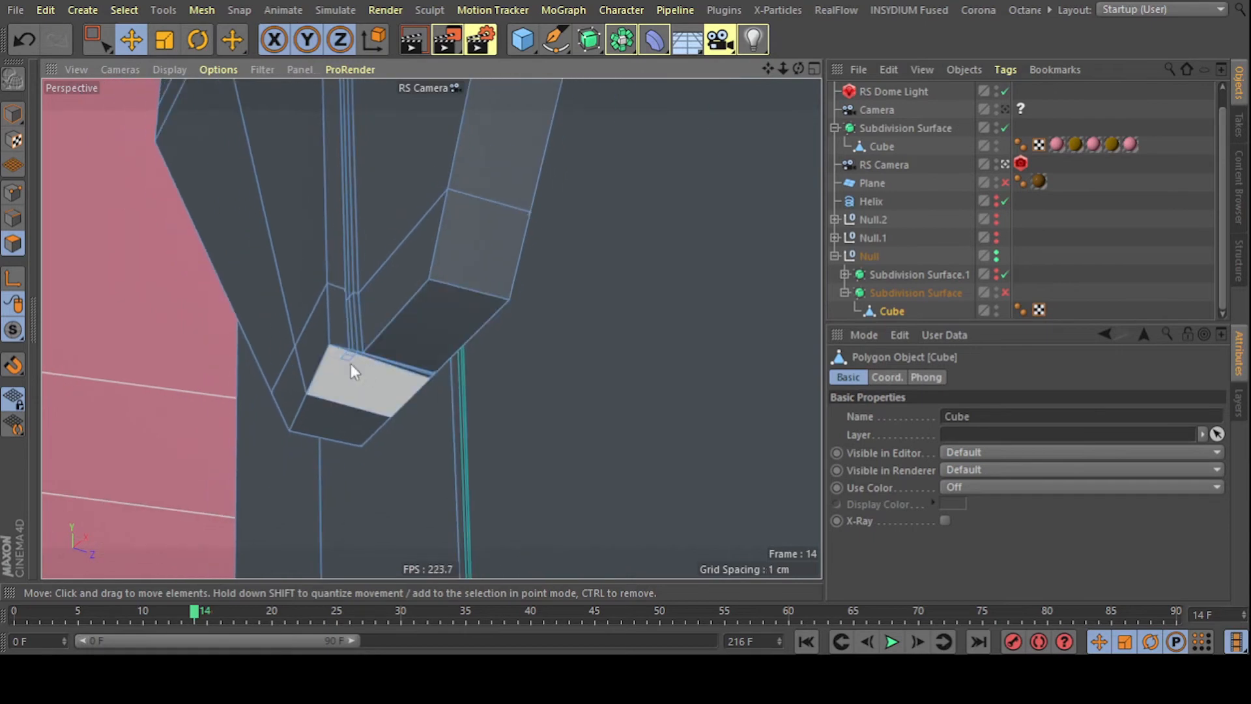
{"action": "right_click_drag", "start_coordinate": [477, 353], "coordinate": [471, 297], "text": "alt"}
{"action": "left_click_drag", "start_coordinate": [546, 255], "coordinate": [518, 312], "text": "alt"}
- Examine the reference carton's top topology around the round straw hole, the ridge polygon and the neighbouring lip edges from several angles
{"action": "scroll", "coordinate": [495, 316], "scroll_direction": "down", "scroll_amount": 10}
{"action": "left_click_drag", "start_coordinate": [431, 329], "coordinate": [537, 335], "text": "alt"}
{"action": "middle_click_drag", "start_coordinate": [536, 334], "coordinate": [549, 346], "text": "alt"}
{"action": "scroll", "coordinate": [470, 315], "scroll_direction": "up", "scroll_amount": 10}
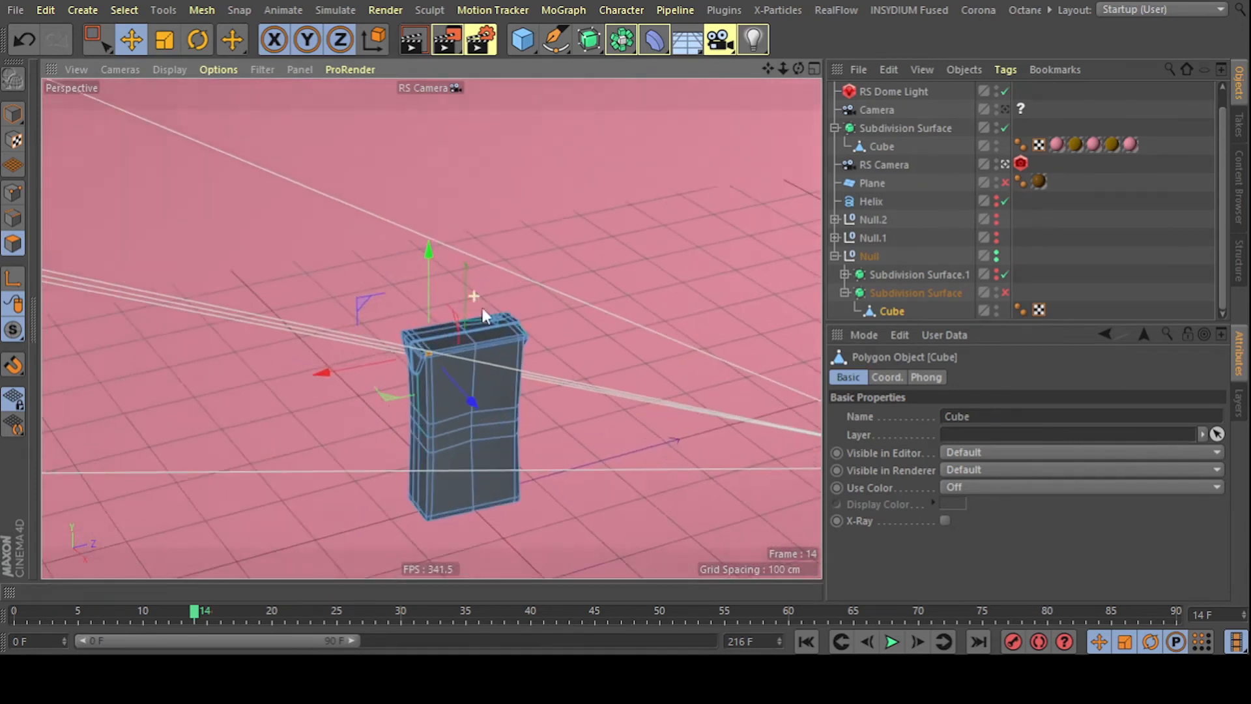
{"action": "scroll", "coordinate": [487, 303], "scroll_direction": "up", "scroll_amount": 10}
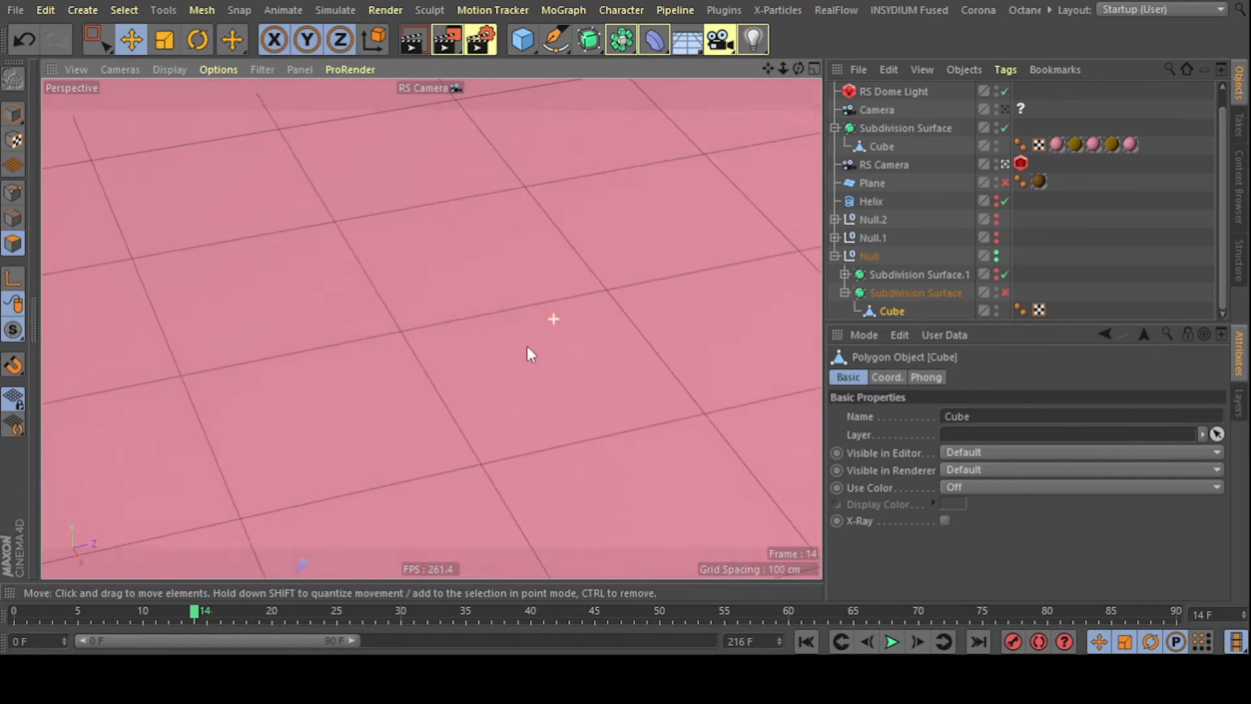
{"action": "scroll", "coordinate": [525, 304], "scroll_direction": "down", "scroll_amount": 5}
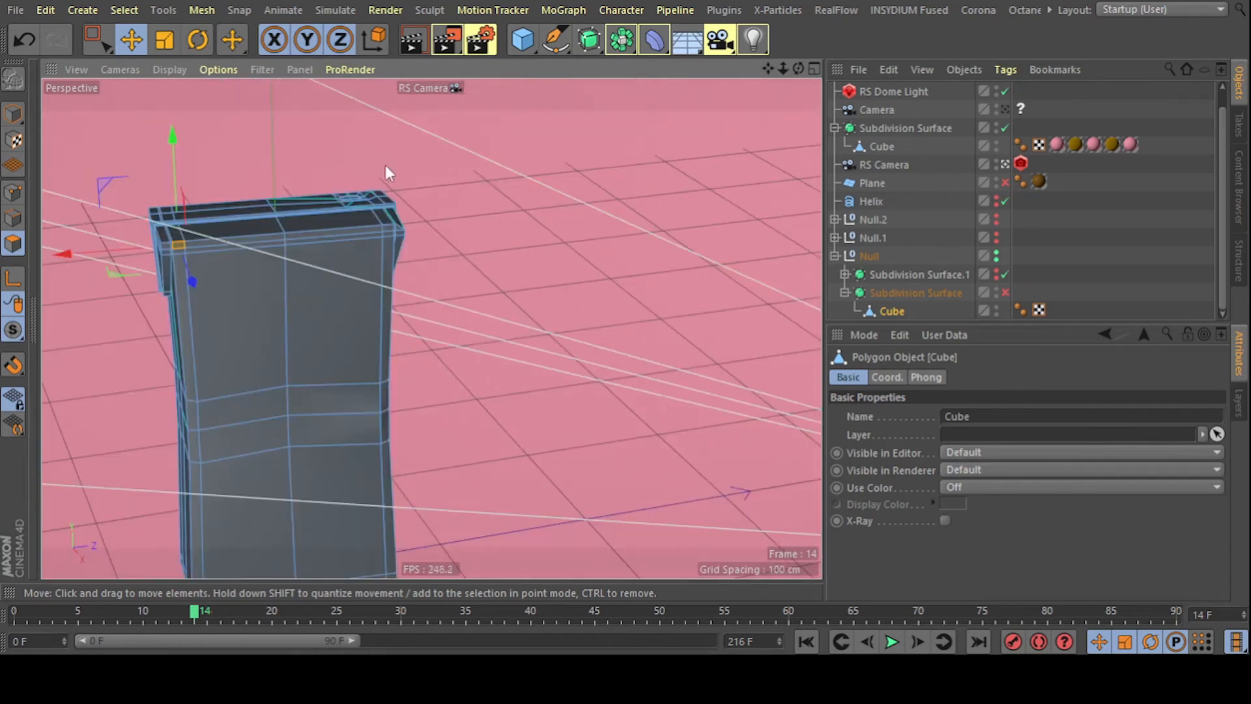
{"action": "scroll", "coordinate": [392, 172], "scroll_direction": "up", "scroll_amount": 6}
{"action": "left_click", "coordinate": [324, 233]}
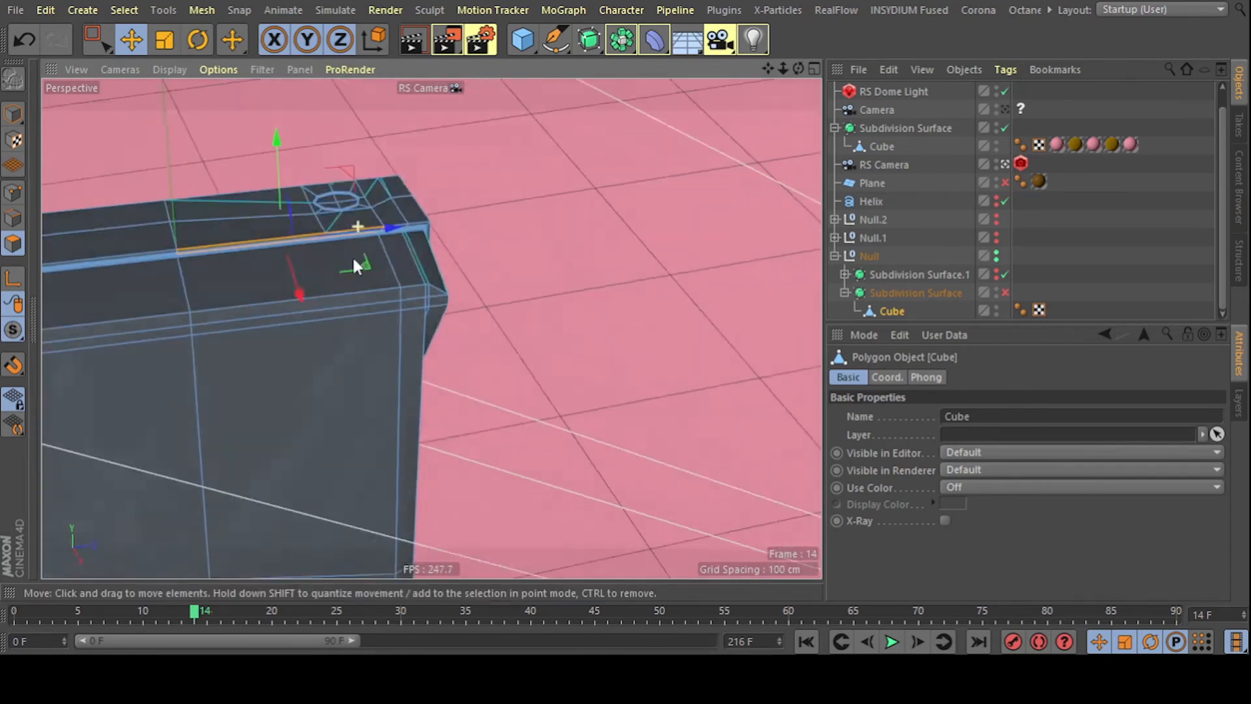
{"action": "left_click_drag", "start_coordinate": [355, 251], "coordinate": [330, 274], "text": "alt"}
{"action": "left_click_drag", "start_coordinate": [393, 190], "coordinate": [393, 258], "text": "alt"}
{"action": "scroll", "coordinate": [331, 215], "scroll_direction": "up", "scroll_amount": 6}
{"action": "left_click_drag", "start_coordinate": [458, 287], "coordinate": [222, 189], "text": "alt"}
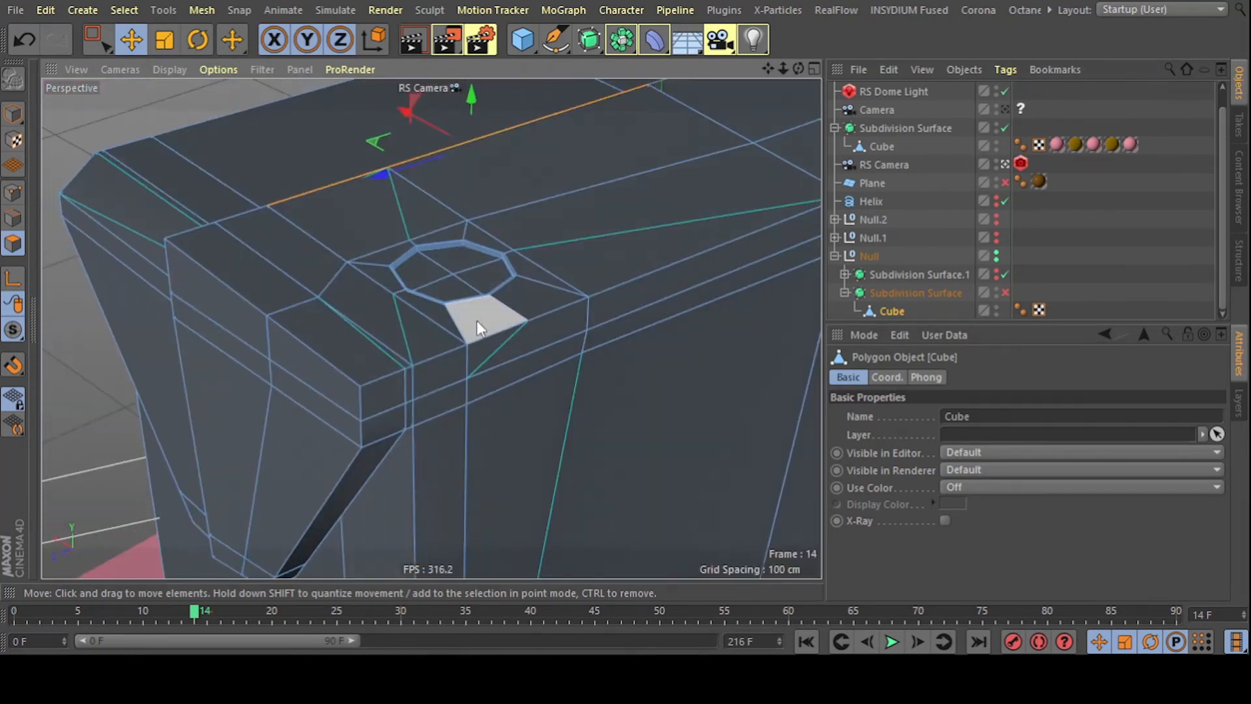
{"action": "scroll", "coordinate": [553, 350], "scroll_direction": "down", "scroll_amount": 2}
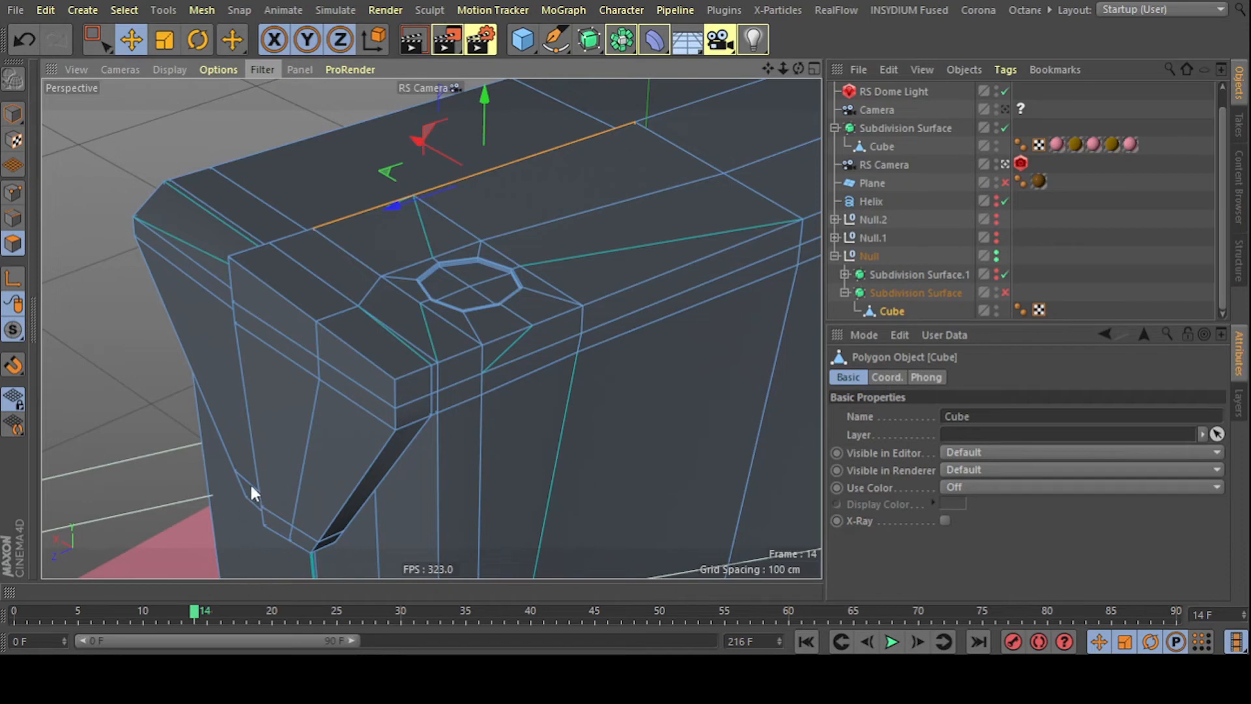
{"action": "scroll", "coordinate": [479, 290], "scroll_direction": "up", "scroll_amount": 5}
{"action": "left_click_drag", "start_coordinate": [523, 290], "coordinate": [522, 340], "text": "alt"}
{"action": "scroll", "coordinate": [596, 386], "scroll_direction": "down", "scroll_amount": 3}
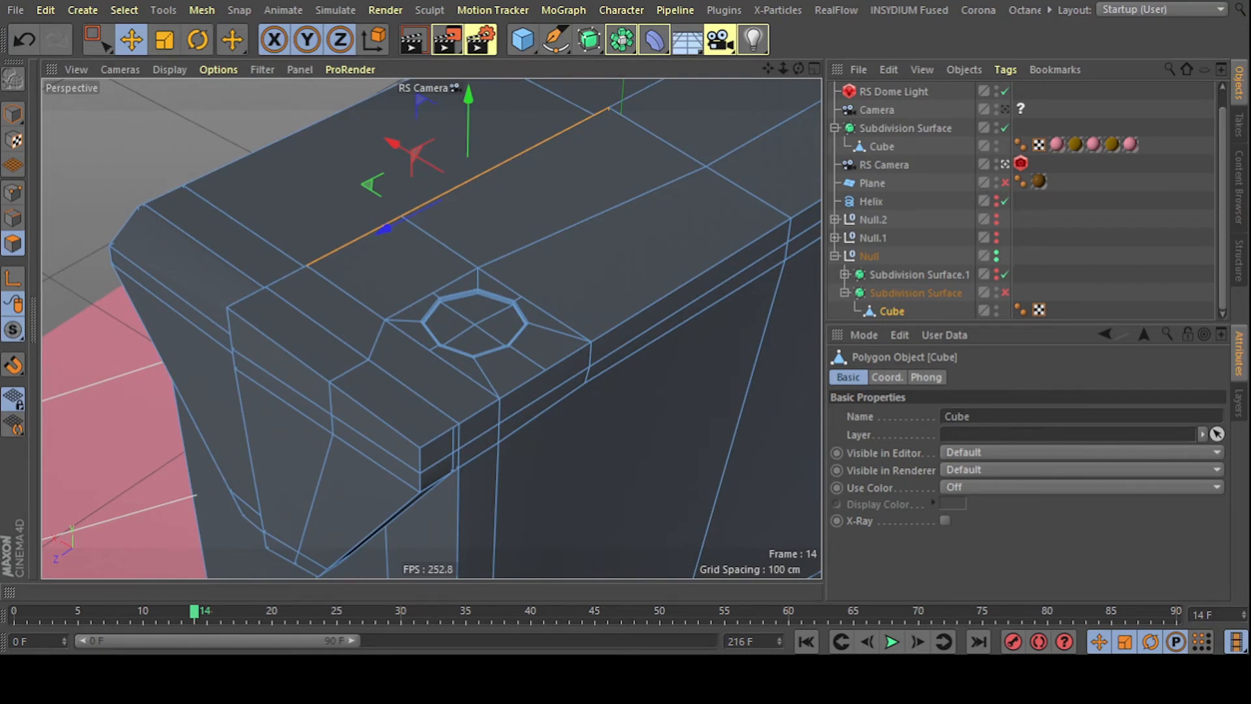
{"action": "scroll", "coordinate": [468, 356], "scroll_direction": "down", "scroll_amount": 5}
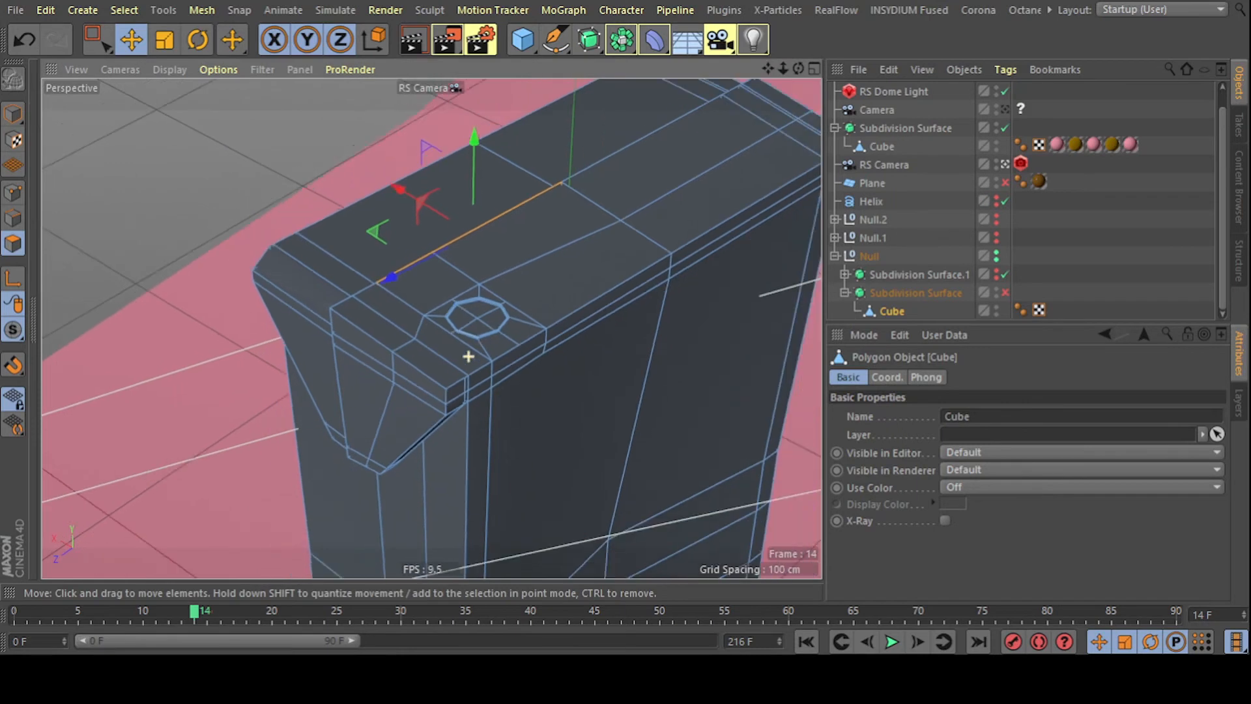
{"action": "scroll", "coordinate": [467, 356], "scroll_direction": "down", "scroll_amount": 3}
{"action": "left_click_drag", "start_coordinate": [360, 337], "coordinate": [910, 339], "text": "alt"}
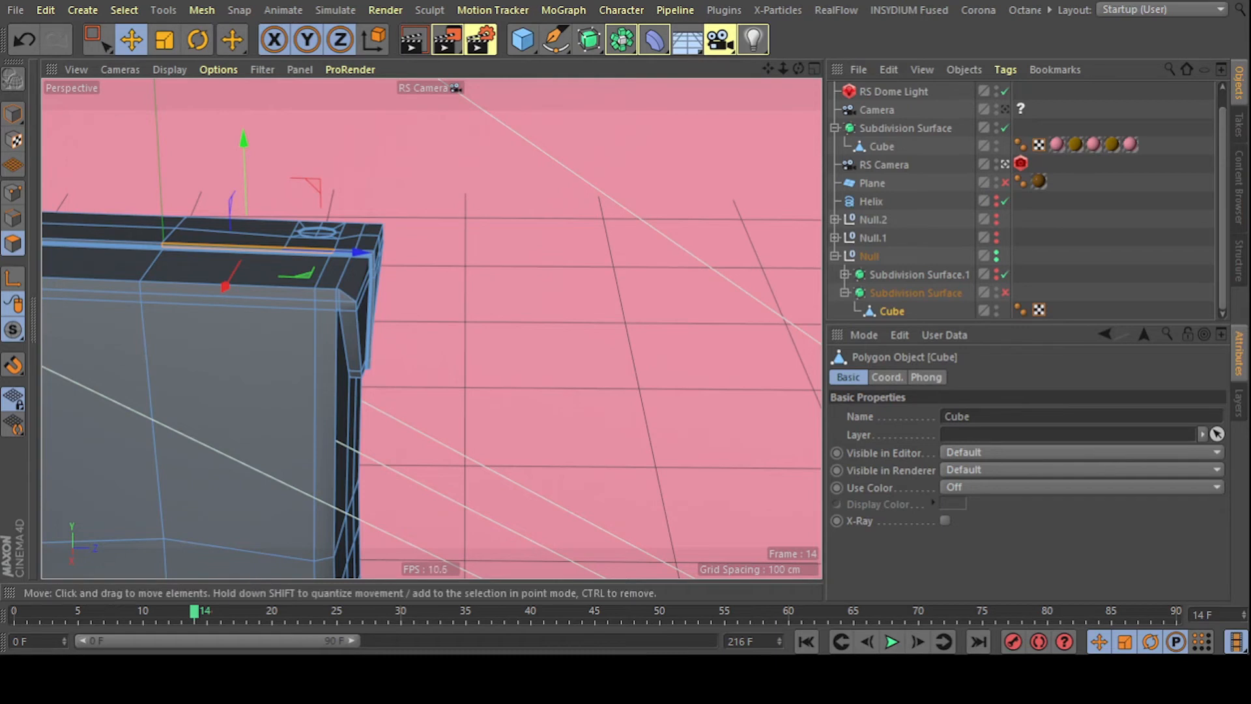
{"action": "middle_click_drag", "start_coordinate": [404, 331], "coordinate": [667, 303], "text": "alt"}
{"action": "scroll", "coordinate": [646, 268], "scroll_direction": "down", "scroll_amount": 2}
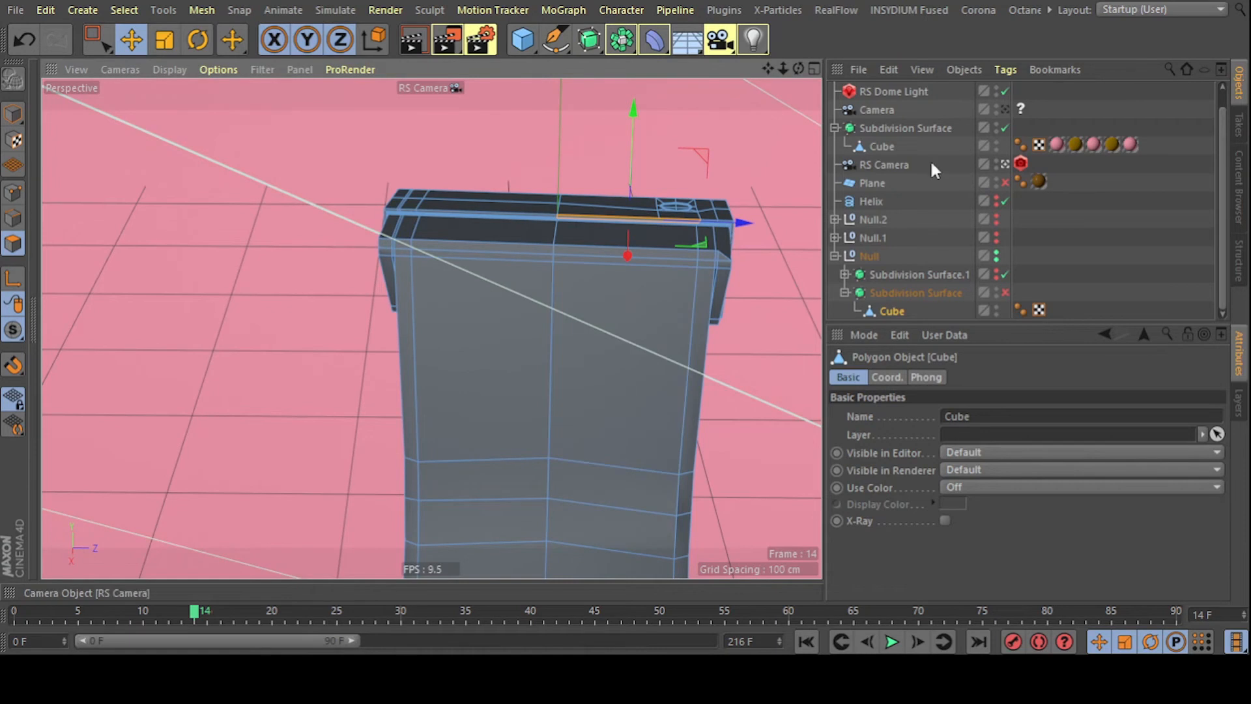
- Switch to the working carton scene and apply the Mat.3 material to the cube inside the Symmetry
{"action": "scroll", "coordinate": [586, 286], "scroll_direction": "down", "scroll_amount": 1}
{"action": "scroll", "coordinate": [643, 334], "scroll_direction": "down", "scroll_amount": 8}
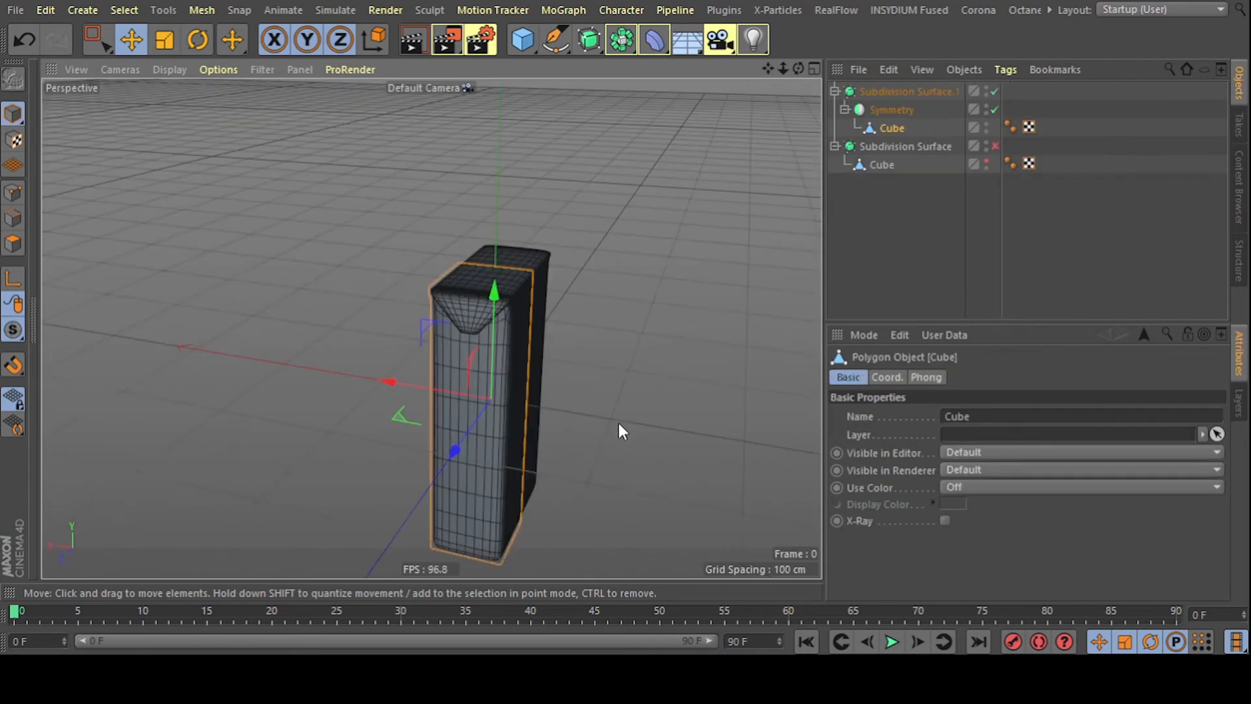
{"action": "left_click_drag", "start_coordinate": [622, 301], "coordinate": [623, 306], "text": "alt"}
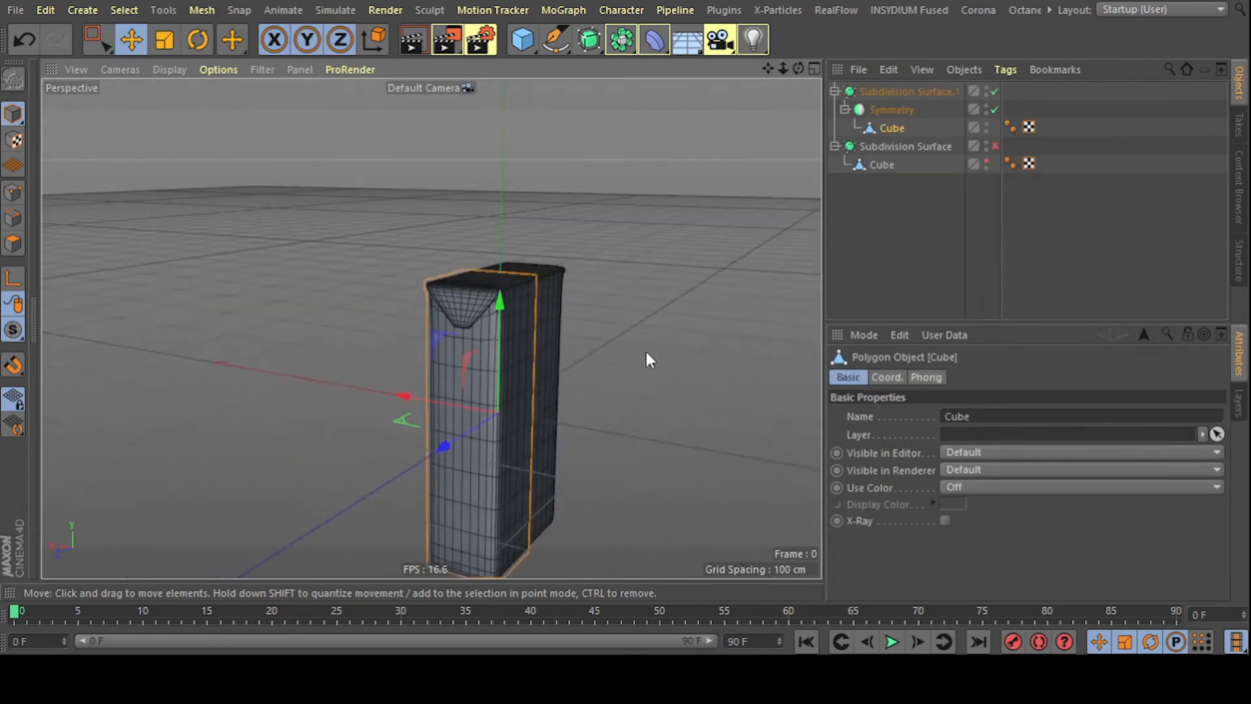
{"action": "middle_click_drag", "start_coordinate": [598, 379], "coordinate": [584, 318], "text": "alt"}
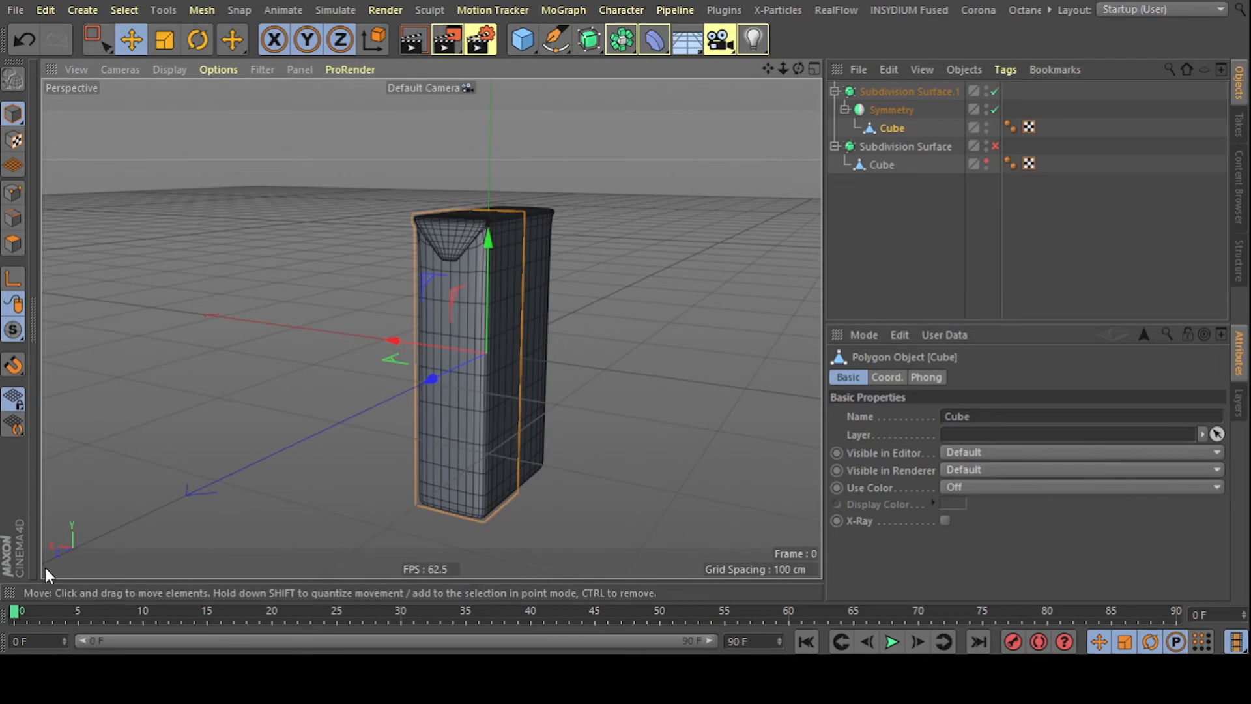
{"action": "left_click", "coordinate": [32, 190]}
{"action": "scroll", "coordinate": [712, 353], "scroll_direction": "up", "scroll_amount": 5}
{"action": "scroll", "coordinate": [711, 347], "scroll_direction": "down", "scroll_amount": 3}
{"action": "left_click_drag", "start_coordinate": [691, 352], "coordinate": [643, 368], "text": "alt"}
{"action": "left_click_drag", "start_coordinate": [51, 106], "coordinate": [578, 250]}
{"action": "mouse_move", "coordinate": [626, 339]}
{"action": "left_mouse_down", "text": "alt"}
{"action": "mouse_move", "coordinate": [703, 293]}
{"action": "mouse_move", "coordinate": [717, 448]}
{"action": "mouse_move", "coordinate": [617, 486]}
{"action": "mouse_move", "coordinate": [712, 516]}
{"action": "mouse_move", "coordinate": [847, 365]}
{"action": "mouse_move", "coordinate": [511, 338]}
{"action": "mouse_move", "coordinate": [509, 250]}
{"action": "mouse_move", "coordinate": [625, 364]}
{"action": "mouse_move", "coordinate": [650, 533]}
{"action": "mouse_move", "coordinate": [749, 456]}
{"action": "mouse_move", "coordinate": [704, 338]}
{"action": "mouse_move", "coordinate": [510, 367]}
{"action": "mouse_move", "coordinate": [528, 338]}
{"action": "mouse_move", "coordinate": [626, 326]}
{"action": "left_mouse_up", "text": "alt"}
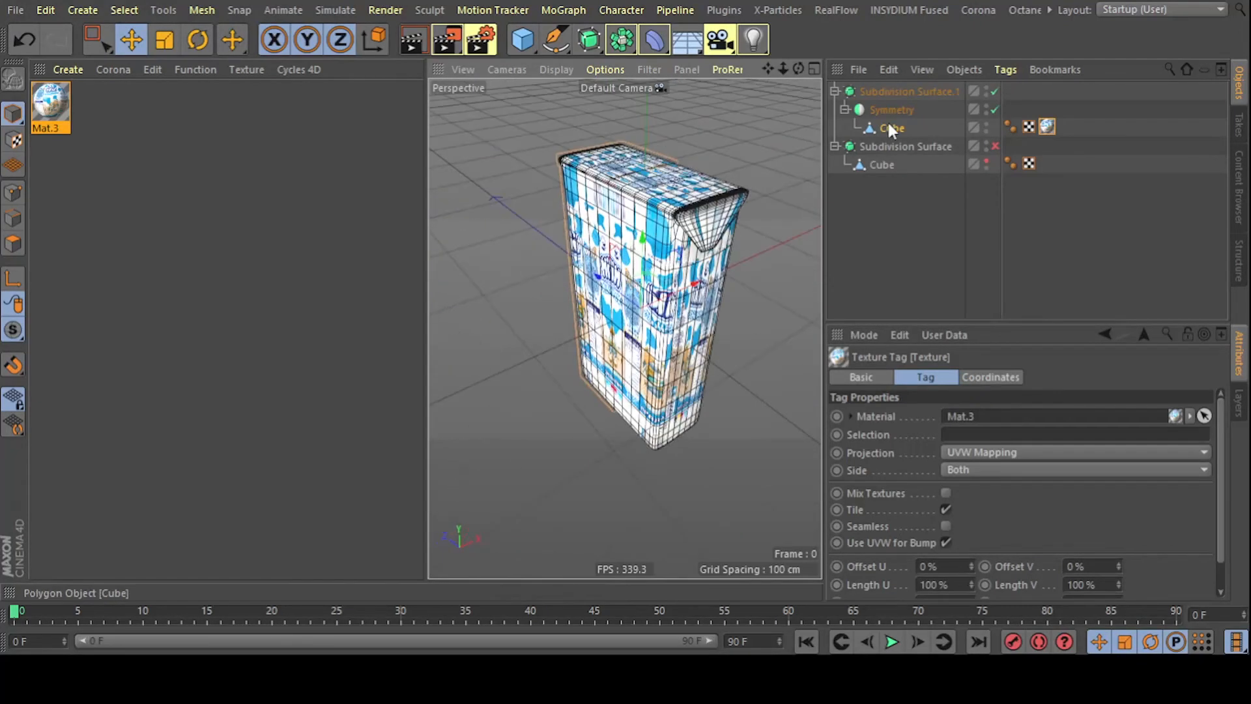
- Disable Subdivision Surface.1 on the working carton, frame its cube in the view, and select the Symmetry object
{"action": "left_click", "coordinate": [994, 92]}
{"action": "left_click_drag", "start_coordinate": [674, 336], "coordinate": [808, 243], "text": "alt"}
{"action": "left_click_drag", "start_coordinate": [657, 364], "coordinate": [488, 273], "text": "alt"}
{"action": "scroll", "coordinate": [577, 252], "scroll_direction": "down", "scroll_amount": 8}
{"action": "left_click_drag", "start_coordinate": [601, 257], "coordinate": [523, 323], "text": "alt"}
{"action": "left_click_drag", "start_coordinate": [559, 256], "coordinate": [530, 224], "text": "alt"}
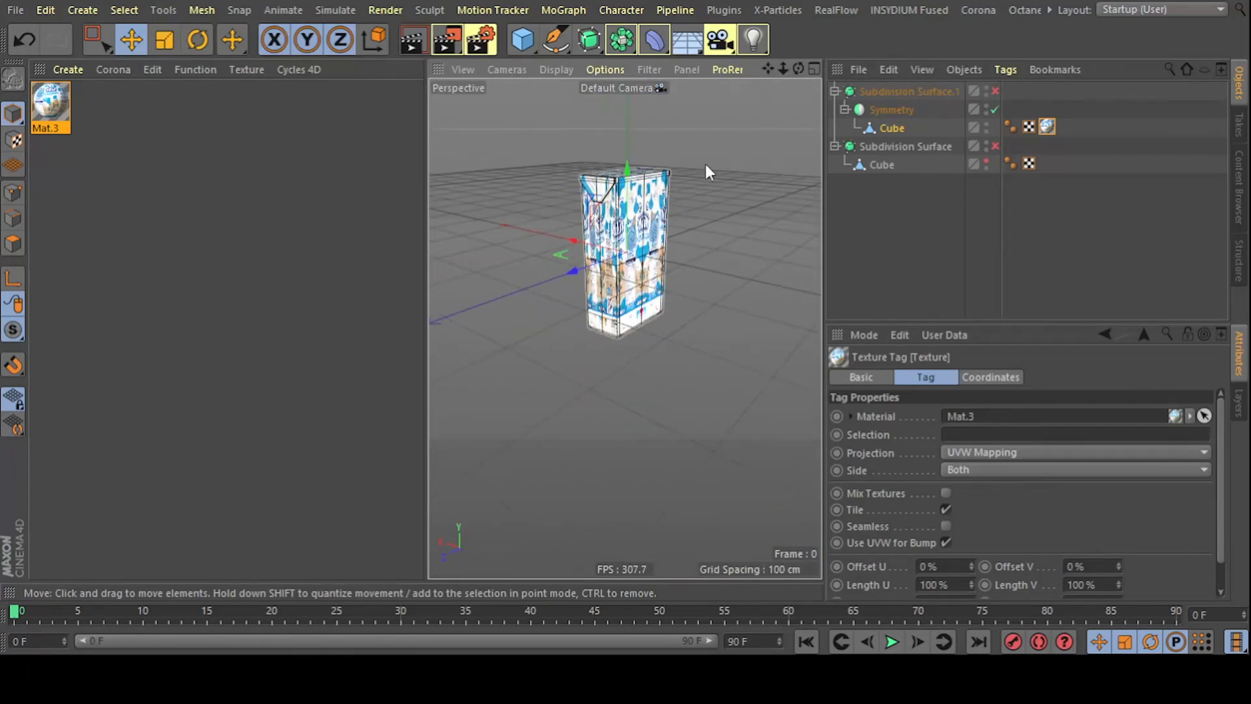
{"action": "left_click", "coordinate": [890, 134]}
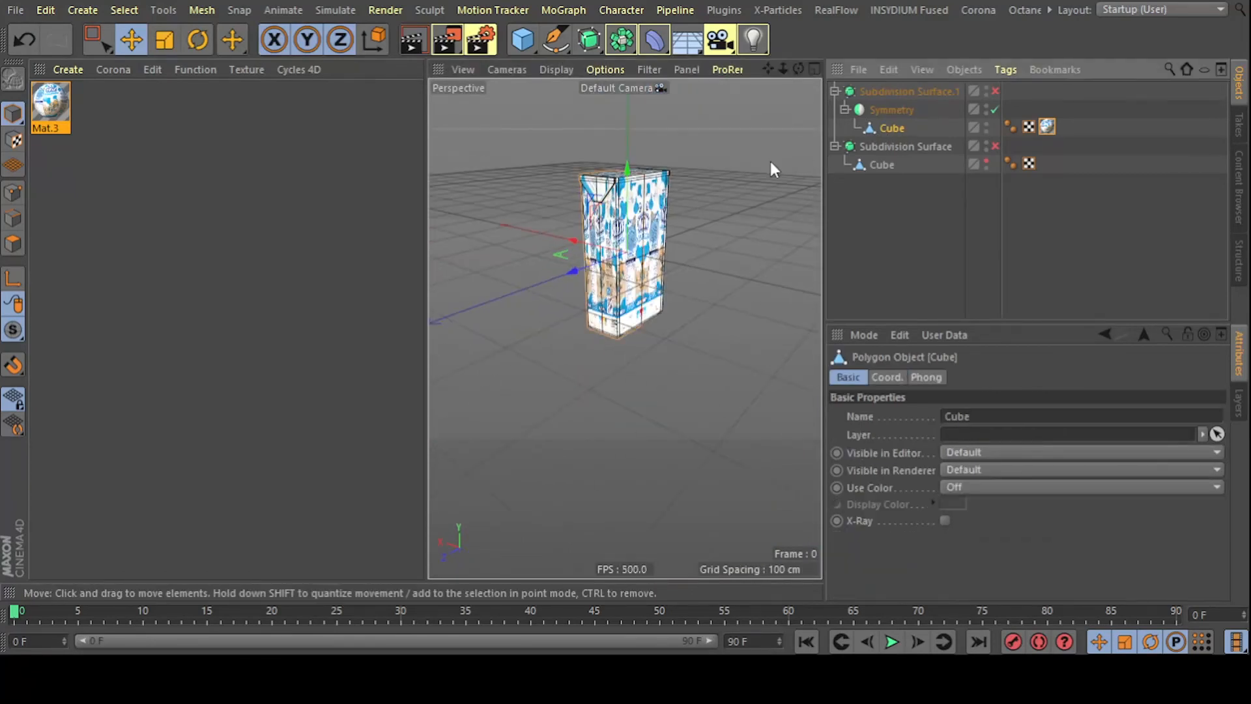
{"action": "key", "text": "o"}
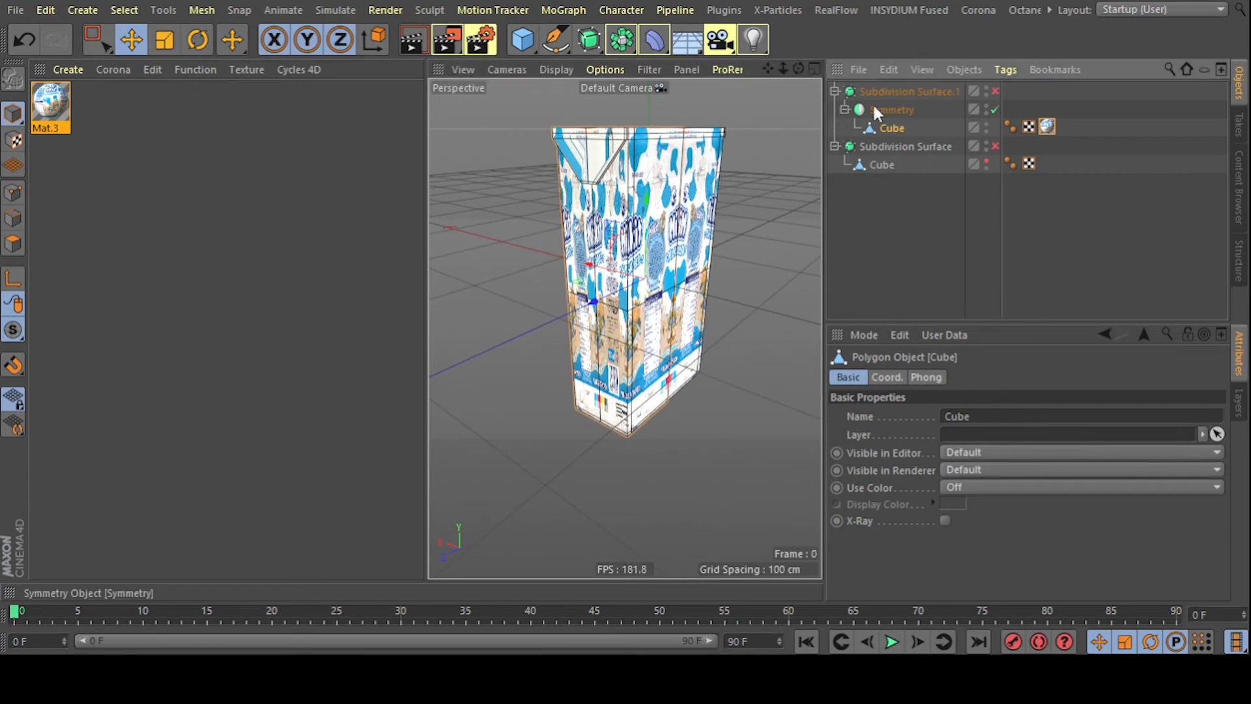
{"action": "left_click", "coordinate": [890, 111]}
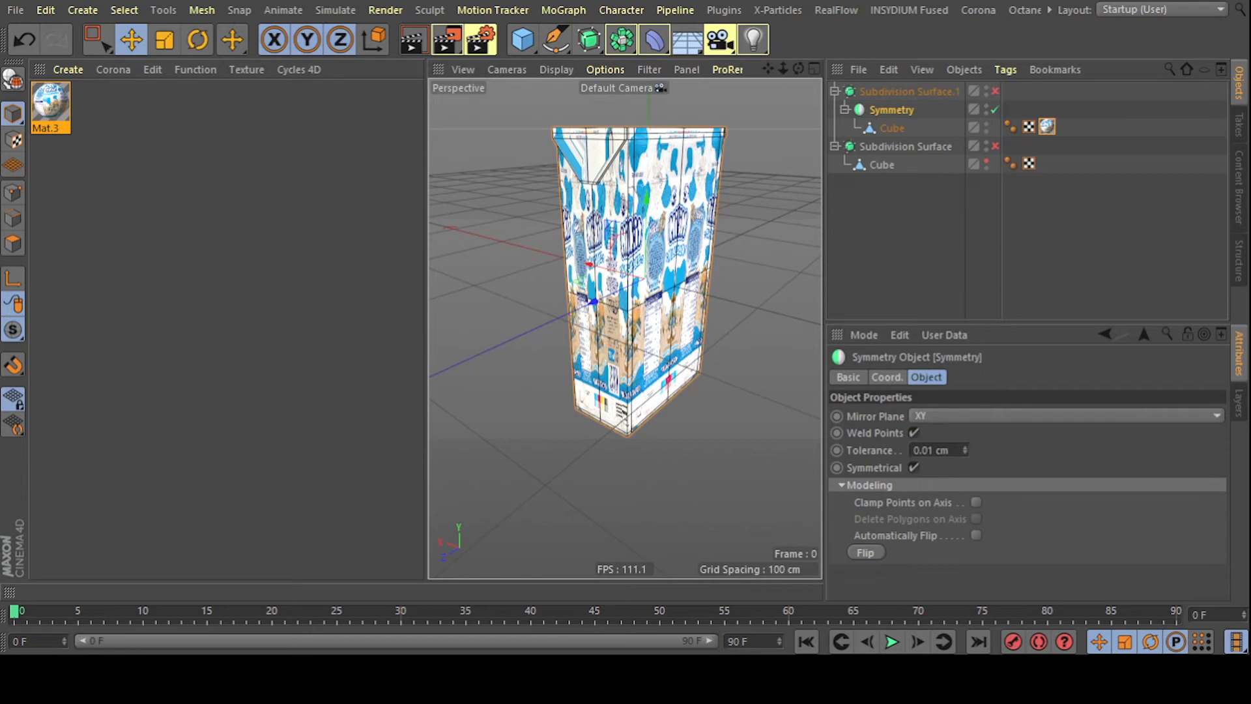
- Examine how the Mat.3 artwork falls across the mirrored halves of the unsmoothed working carton from several angles
{"action": "scroll", "coordinate": [617, 318], "scroll_direction": "down", "scroll_amount": 5}
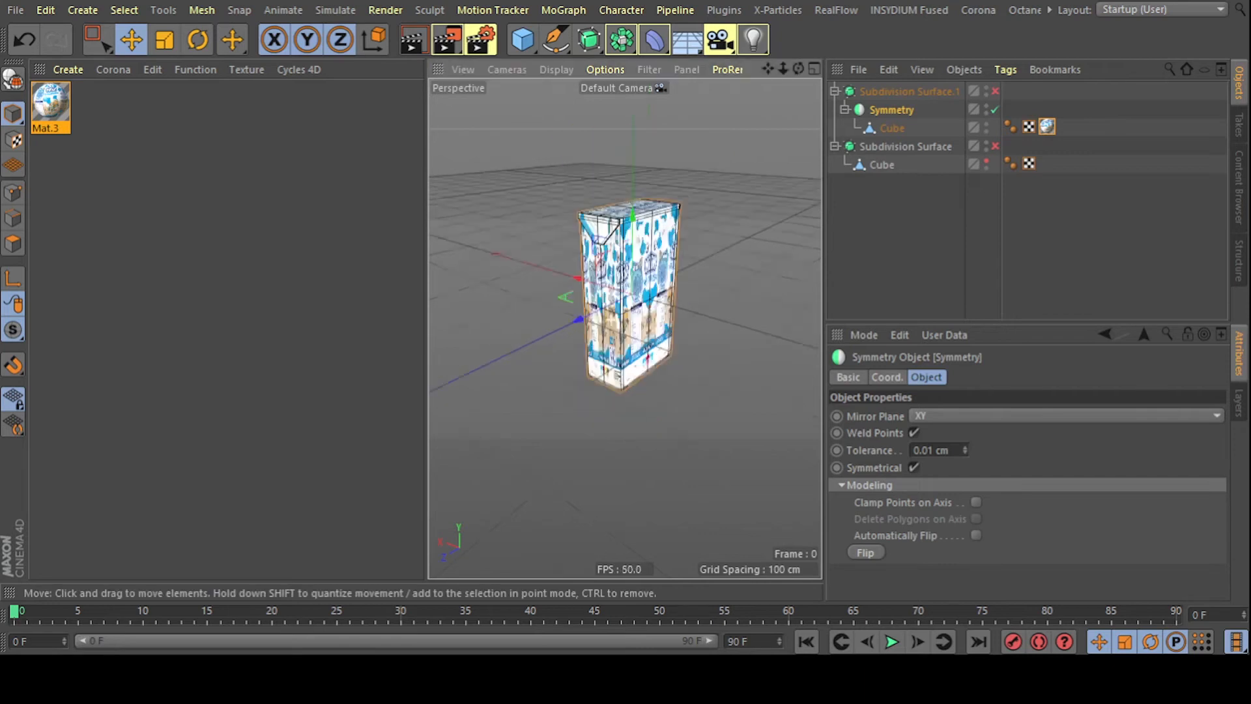
{"action": "left_click_drag", "start_coordinate": [616, 317], "coordinate": [623, 330], "text": "alt"}
{"action": "middle_click_drag", "start_coordinate": [578, 326], "coordinate": [667, 327], "text": "alt"}
{"action": "left_click_drag", "start_coordinate": [667, 326], "coordinate": [619, 226], "text": "alt"}
{"action": "left_click_drag", "start_coordinate": [635, 293], "coordinate": [655, 324], "text": "alt"}
{"action": "scroll", "coordinate": [663, 362], "scroll_direction": "up", "scroll_amount": 6}
{"action": "middle_click_drag", "start_coordinate": [658, 359], "coordinate": [684, 307], "text": "alt"}
{"action": "scroll", "coordinate": [684, 307], "scroll_direction": "down", "scroll_amount": 4}
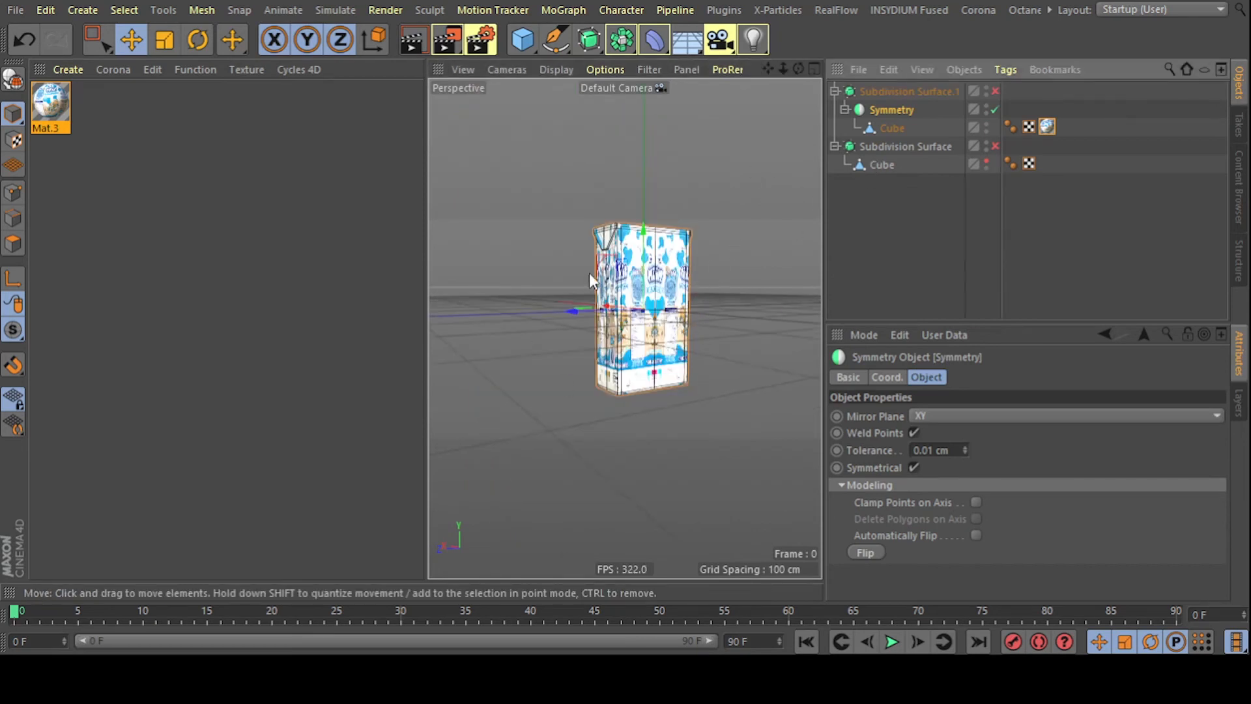
{"action": "right_click_drag", "start_coordinate": [643, 311], "coordinate": [699, 316], "text": "alt"}
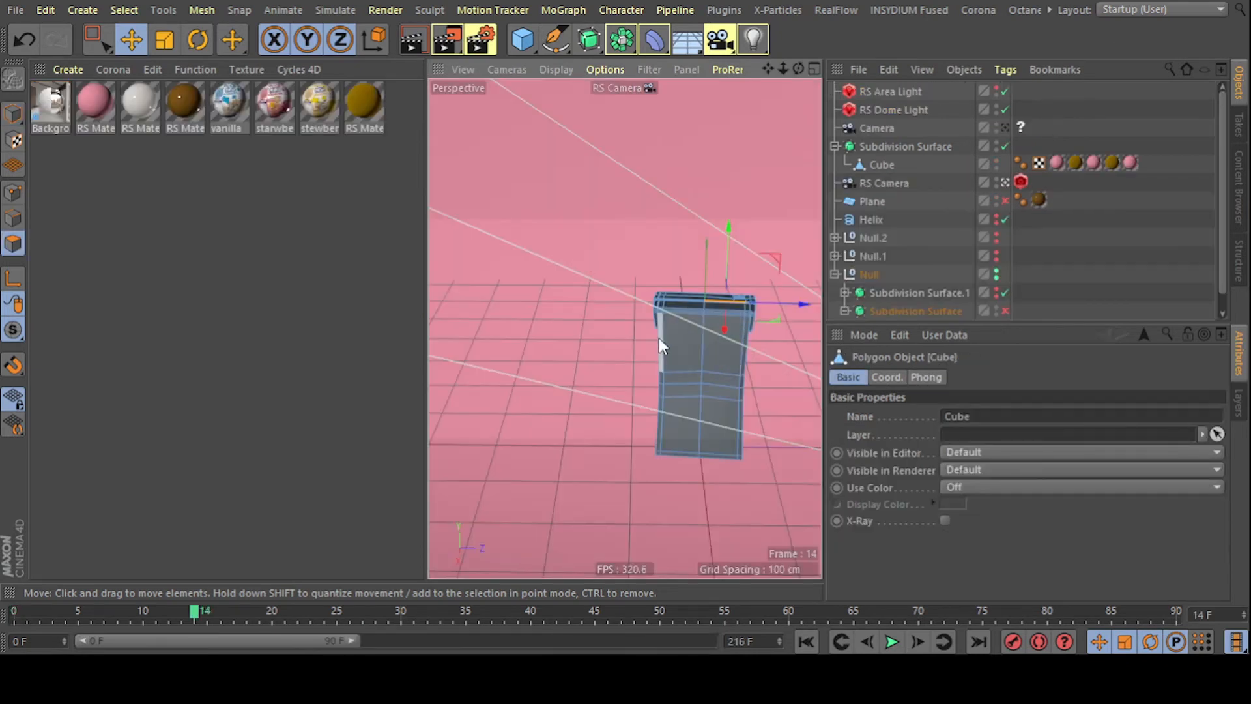
- Switch to the reference carton scene and apply the starwberry material to its whole cube in Model mode
{"action": "middle_click_drag", "start_coordinate": [659, 338], "coordinate": [562, 310], "text": "alt"}
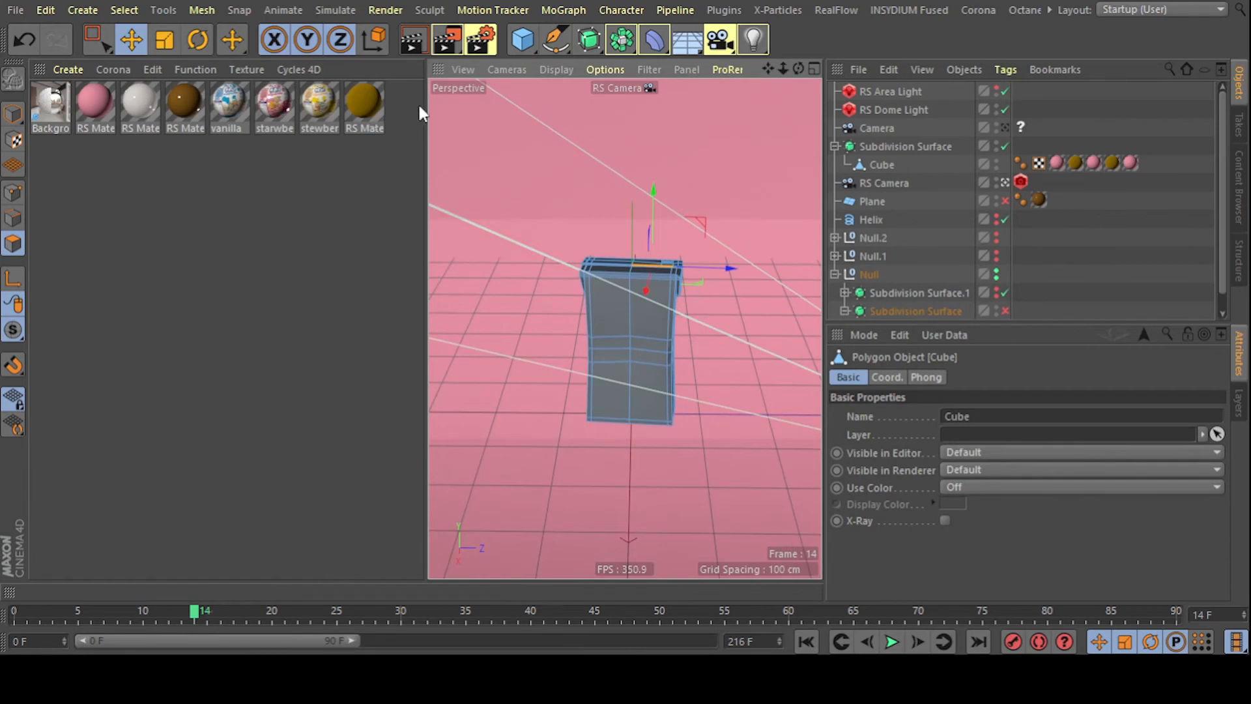
{"action": "left_click_drag", "start_coordinate": [426, 105], "coordinate": [97, 182]}
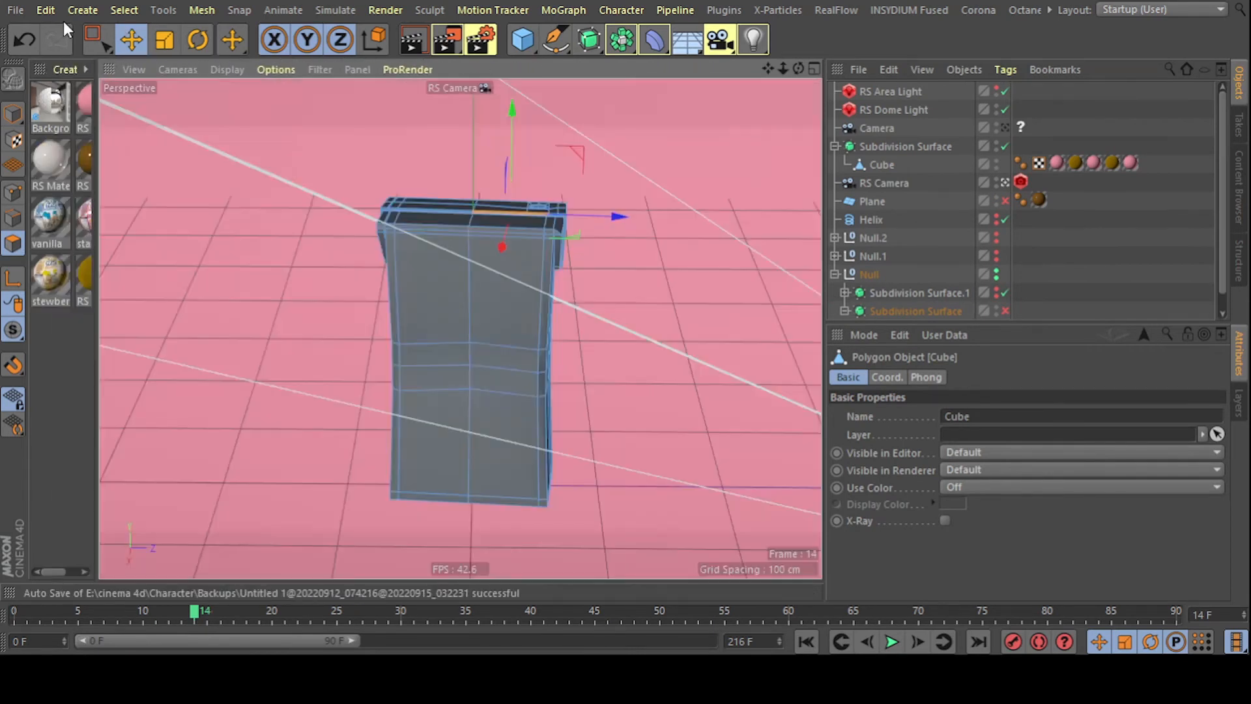
{"action": "left_click", "coordinate": [37, 75], "text": "ctrl"}
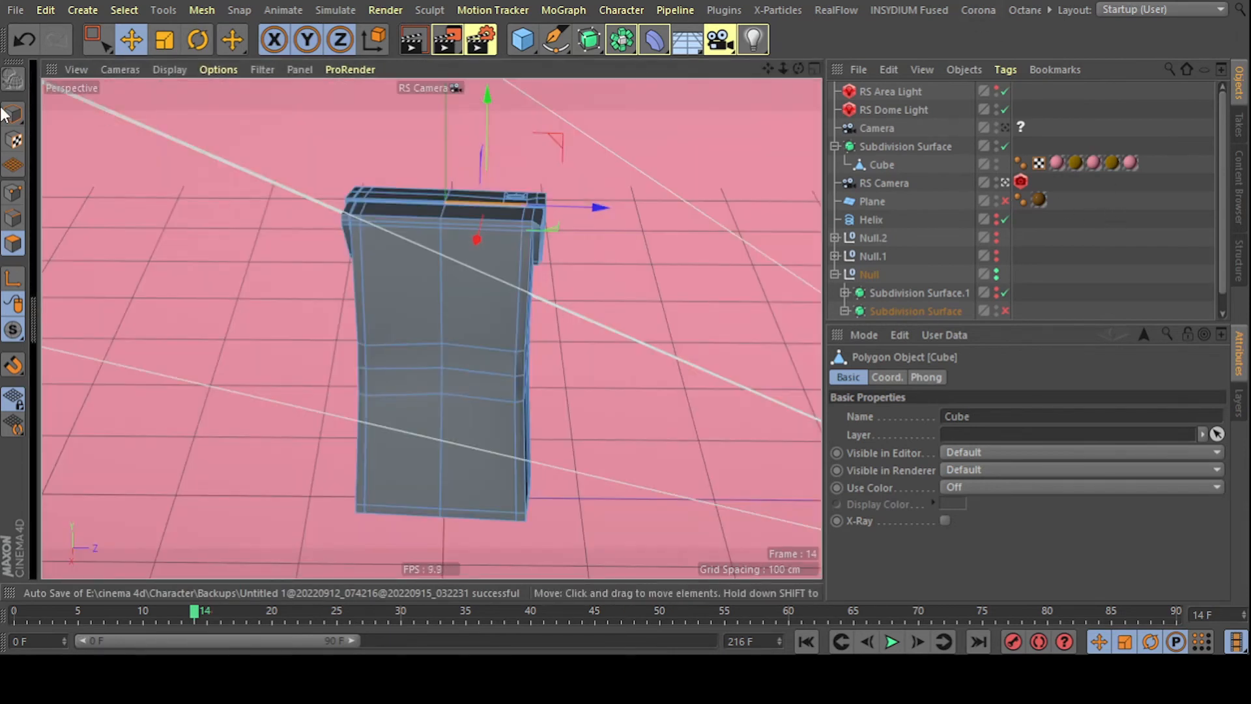
{"action": "left_click", "coordinate": [39, 122]}
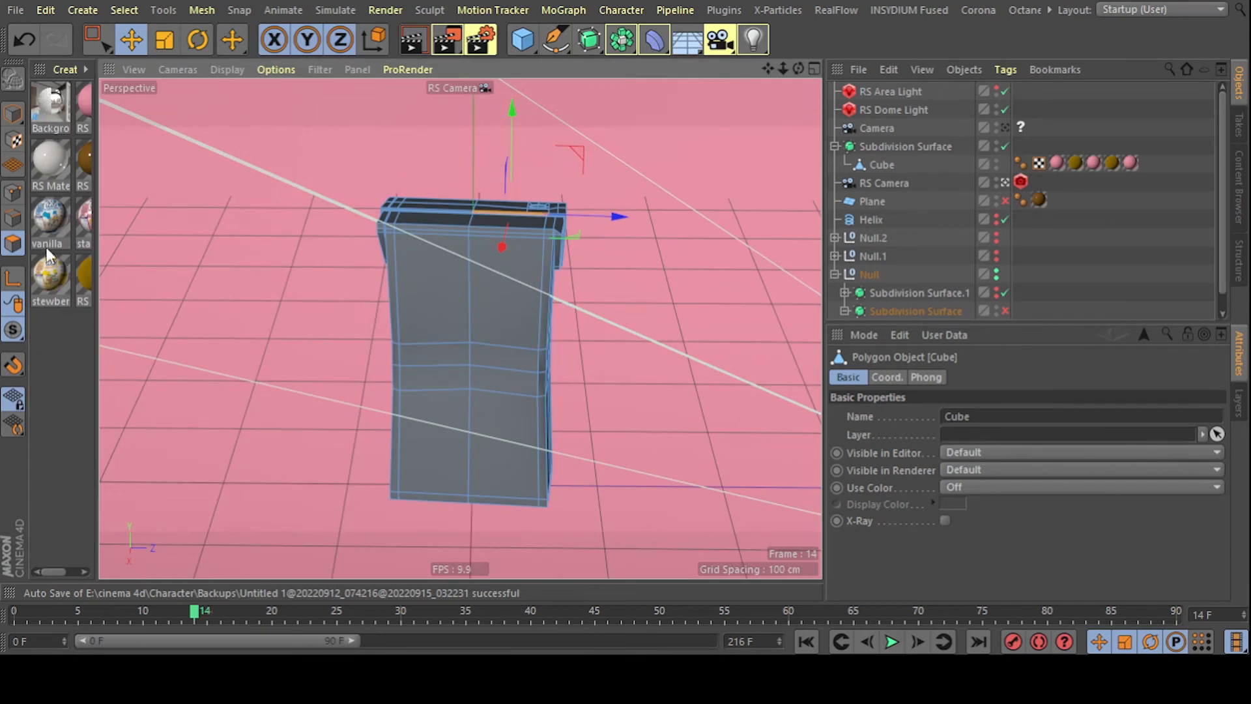
{"action": "left_click_drag", "start_coordinate": [86, 220], "coordinate": [459, 300]}
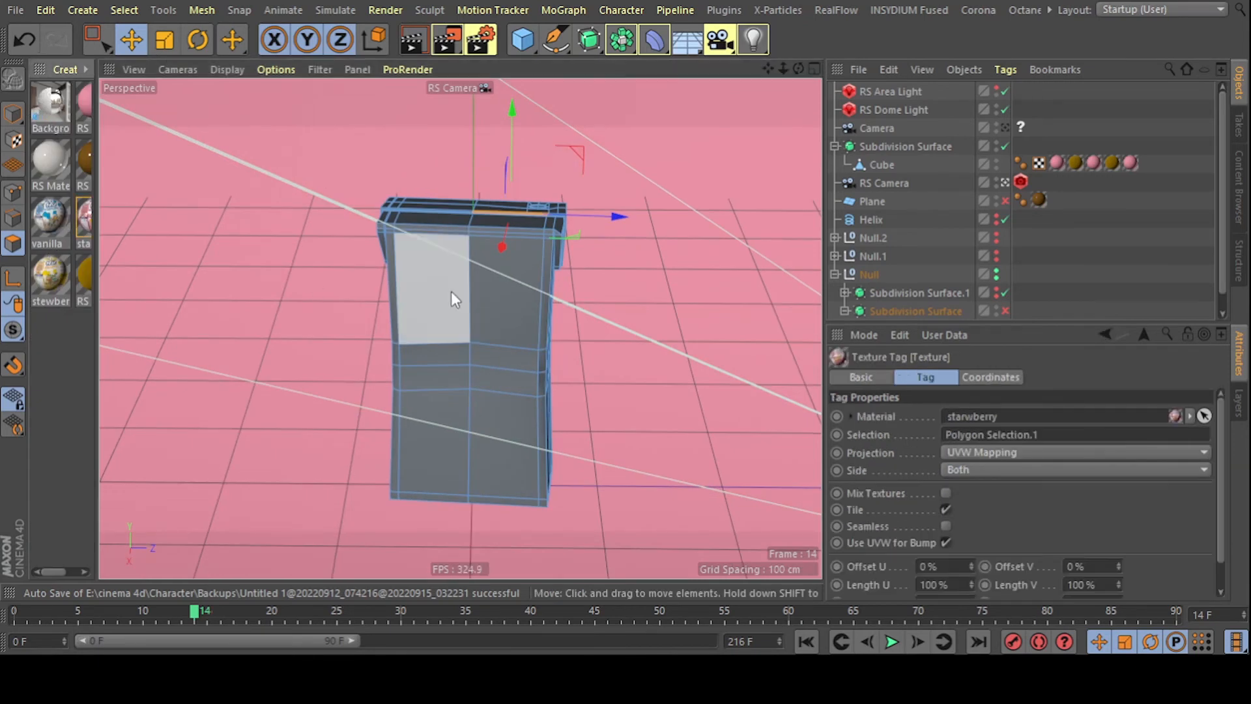
{"action": "left_click", "coordinate": [13, 114]}
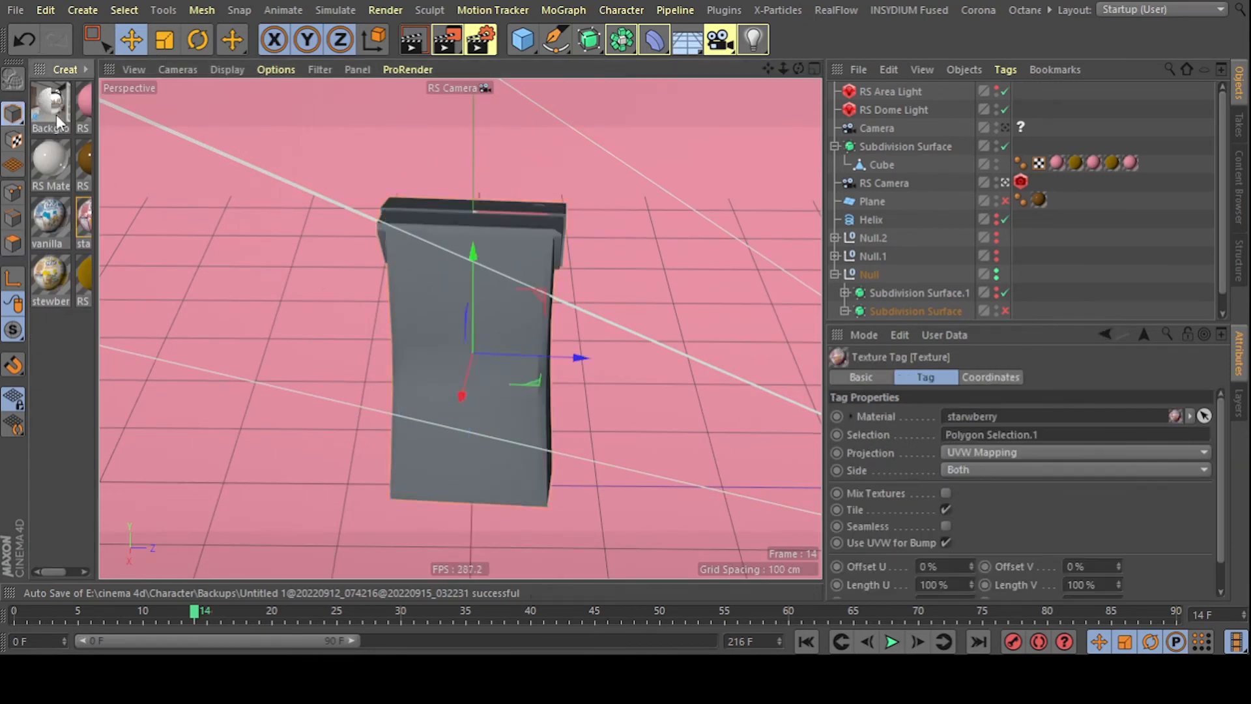
{"action": "left_click_drag", "start_coordinate": [87, 198], "coordinate": [433, 287]}
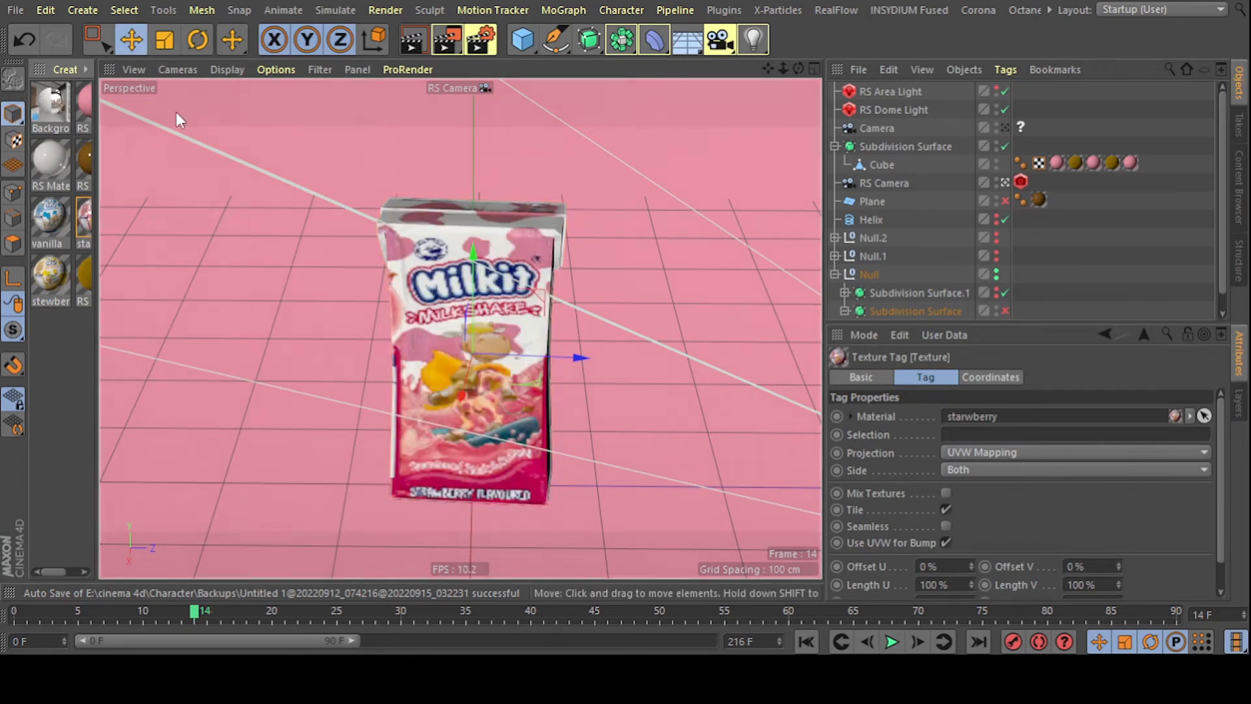
- Switch to the BP - UV Edit layout and inspect the reference carton's UV mesh
{"action": "middle_click", "coordinate": [39, 69]}
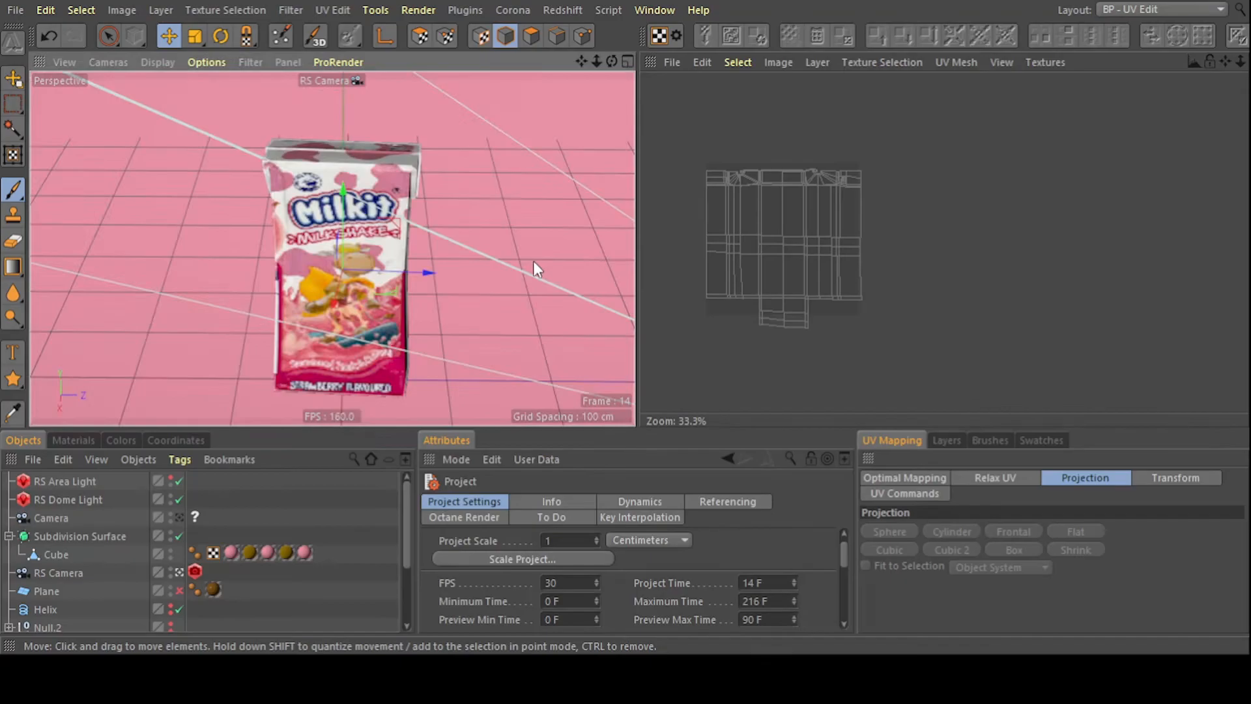
{"action": "left_click_drag", "start_coordinate": [532, 260], "coordinate": [485, 194], "text": "alt"}
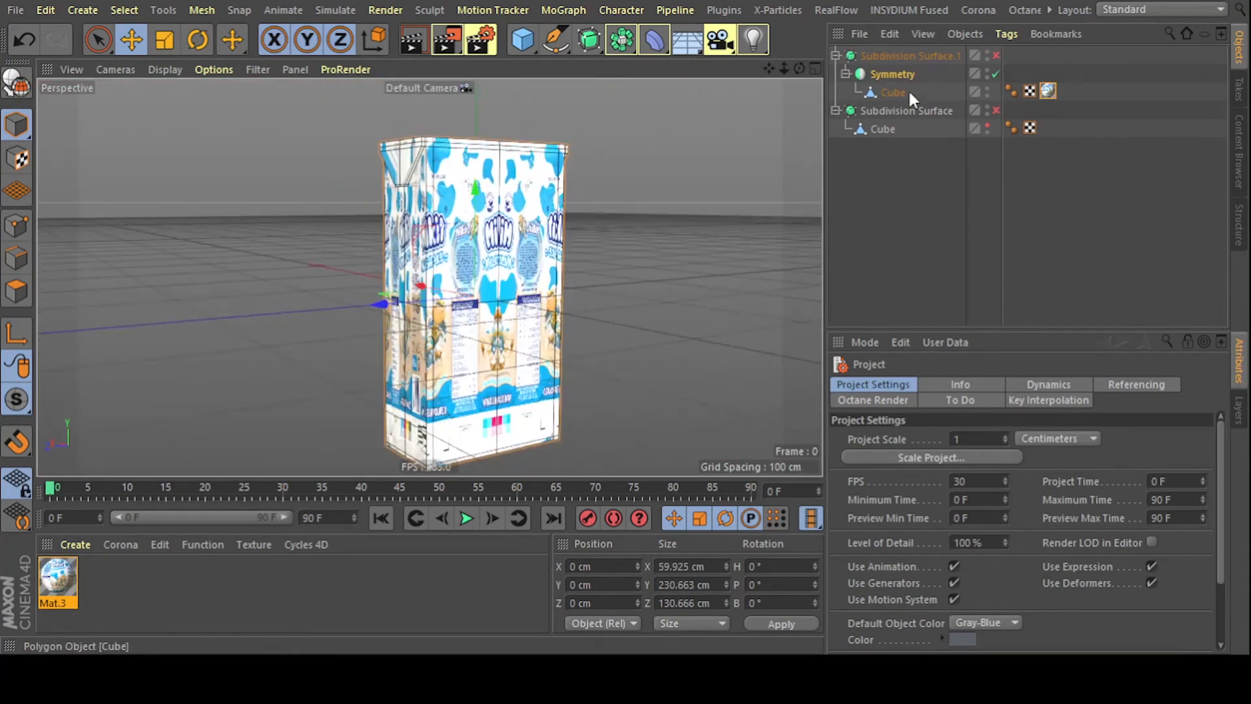
- Convert the Symmetry object into editable geometry and reveal the mirrored cube inside it
{"action": "left_click", "coordinate": [889, 91]}
{"action": "left_click", "coordinate": [891, 78]}
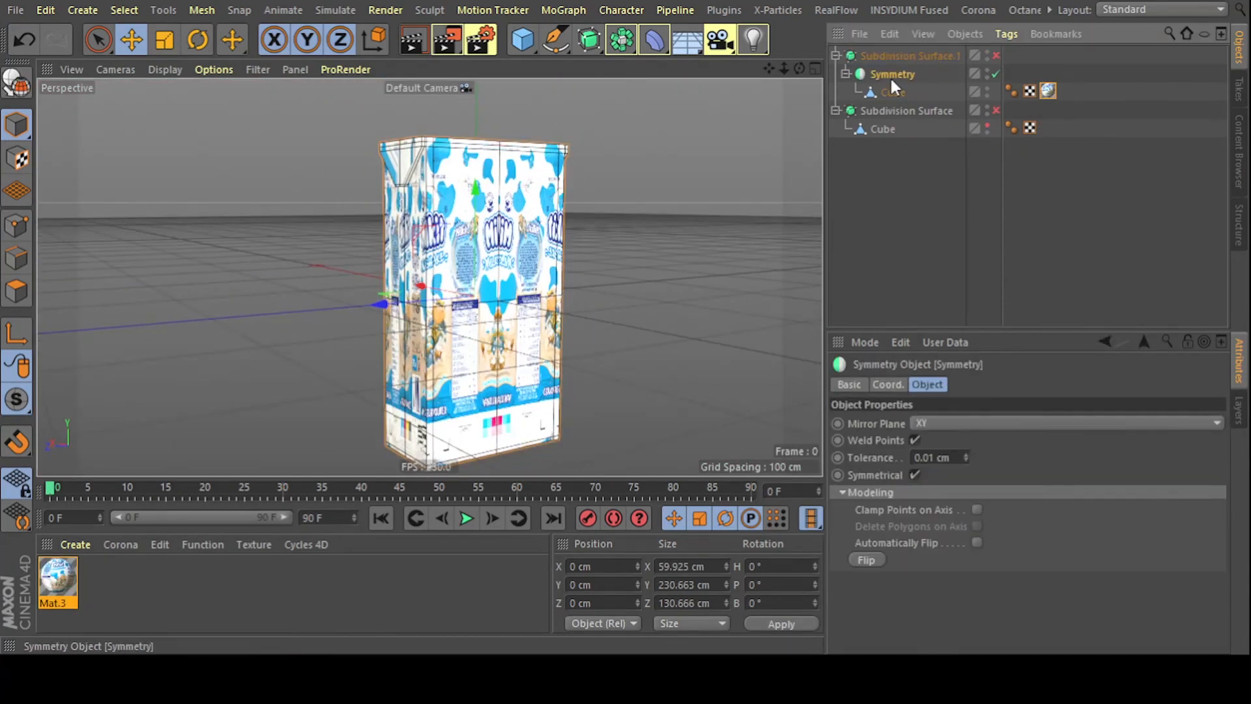
{"action": "left_click", "coordinate": [16, 83]}
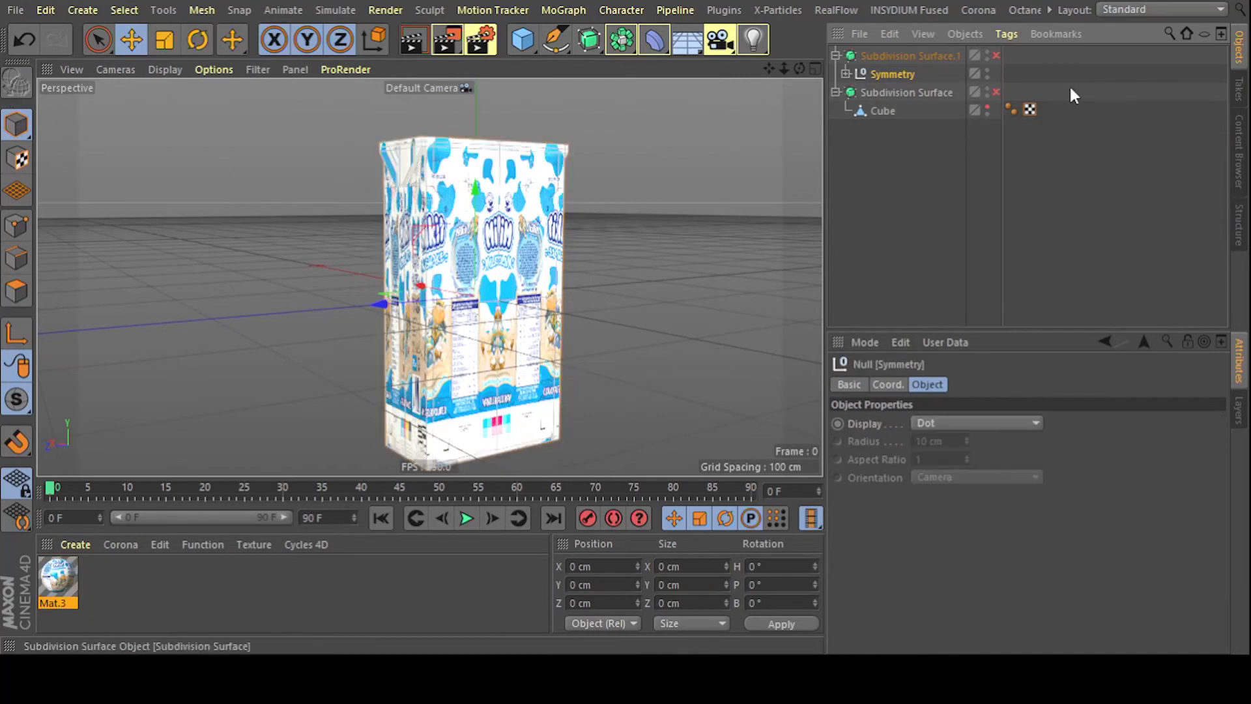
{"action": "left_click", "coordinate": [845, 73]}
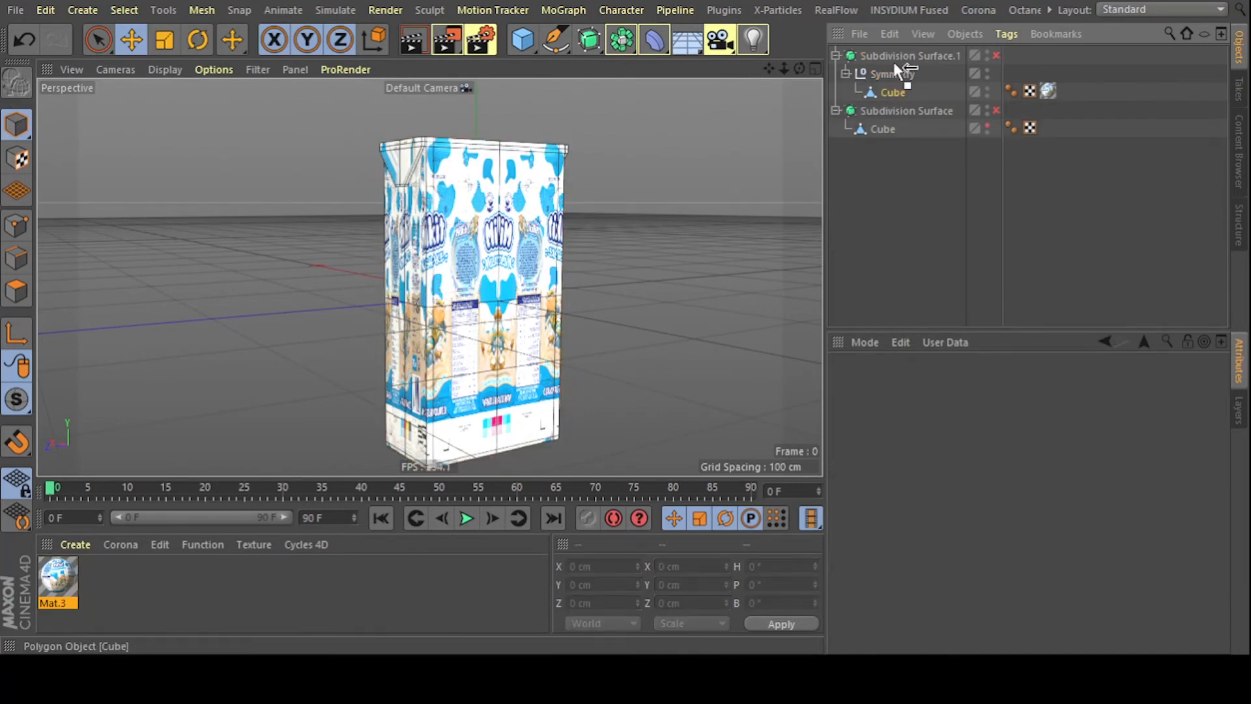
- Move the mirrored cube directly under Subdivision Surface.1 and delete the empty Symmetry null
{"action": "left_click_drag", "start_coordinate": [894, 63], "coordinate": [884, 78]}
{"action": "left_click", "coordinate": [887, 86]}
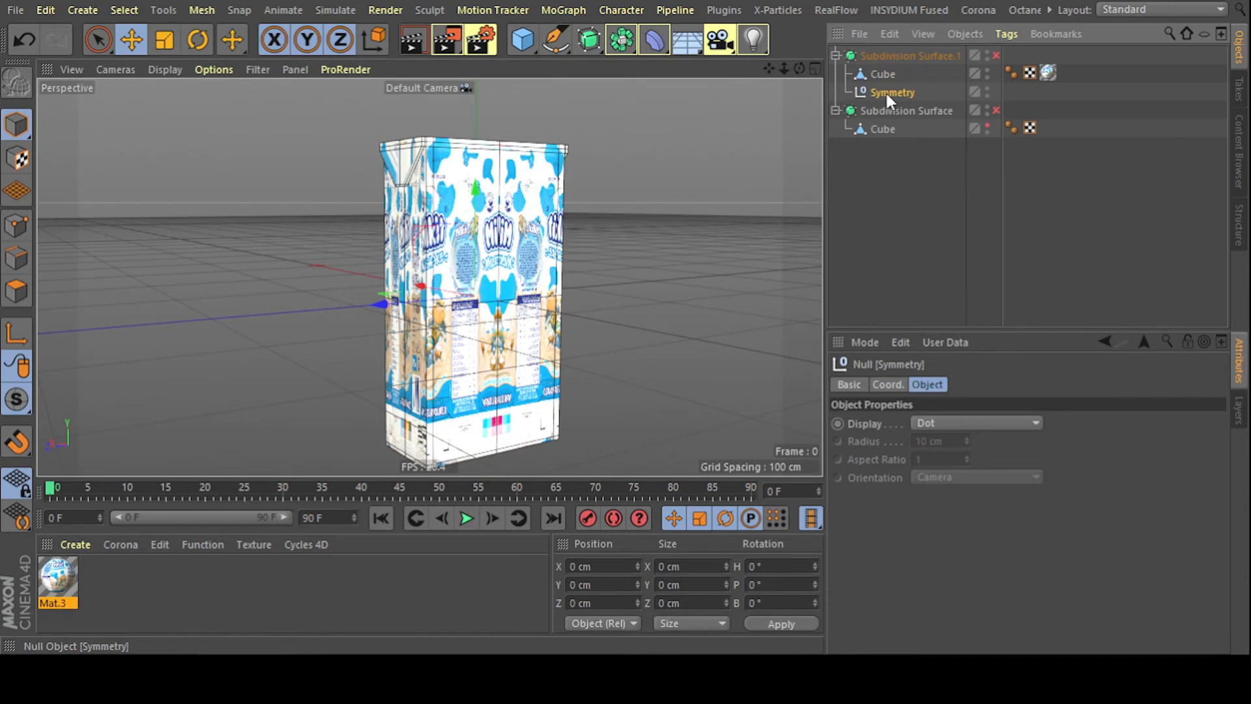
{"action": "key", "text": "Delete"}
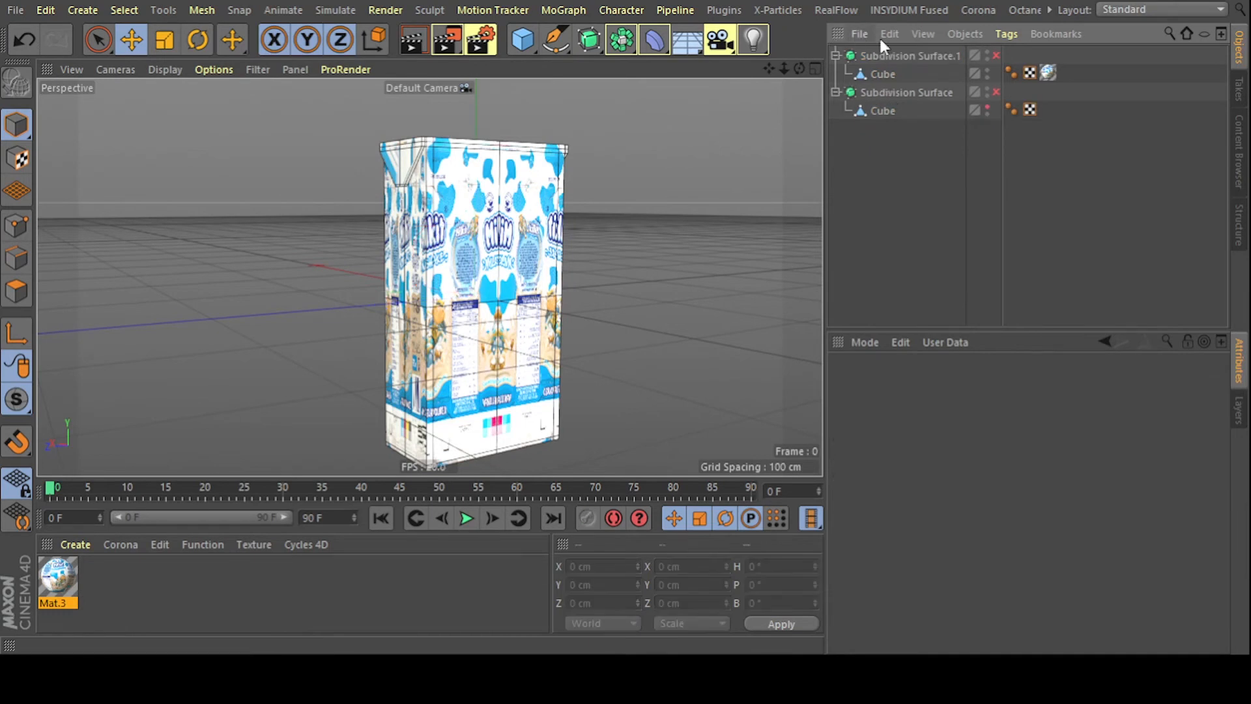
- Select all polygons of the mirrored cube with Rectangle Selection and switch to the BP - UV Edit layout
{"action": "left_click", "coordinate": [876, 73]}
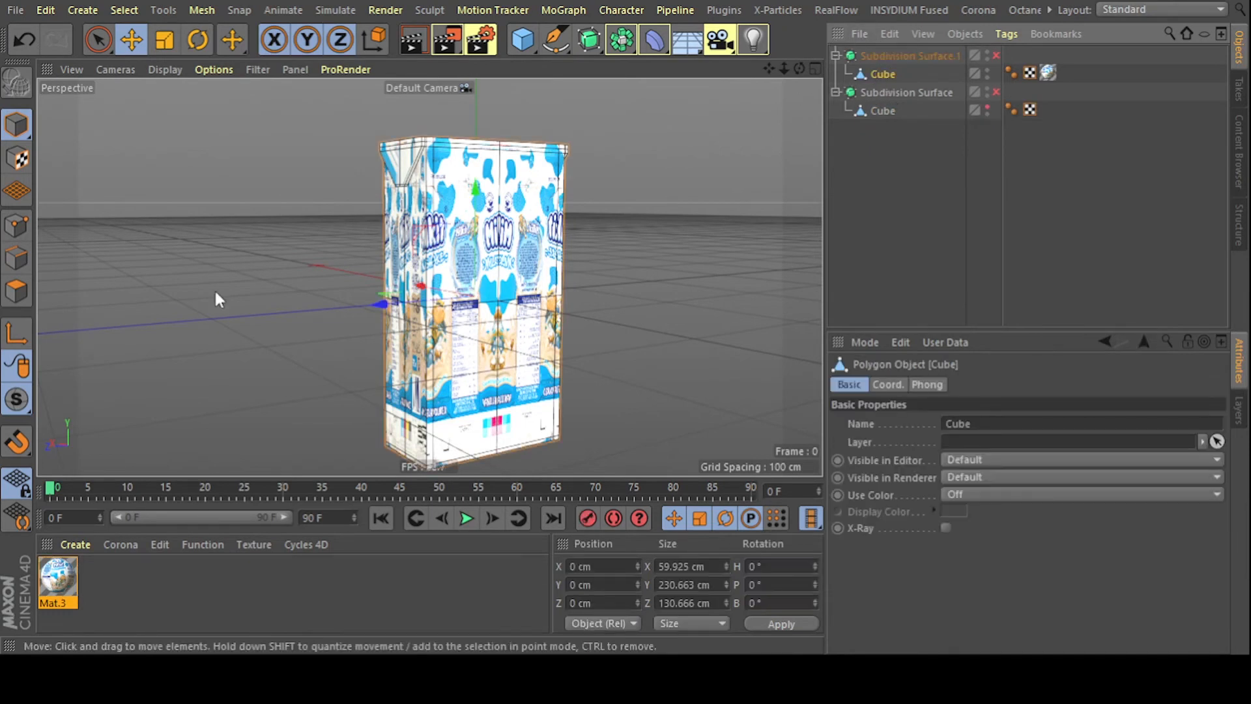
{"action": "left_click", "coordinate": [17, 290]}
{"action": "scroll", "coordinate": [395, 227], "scroll_direction": "down", "scroll_amount": 5}
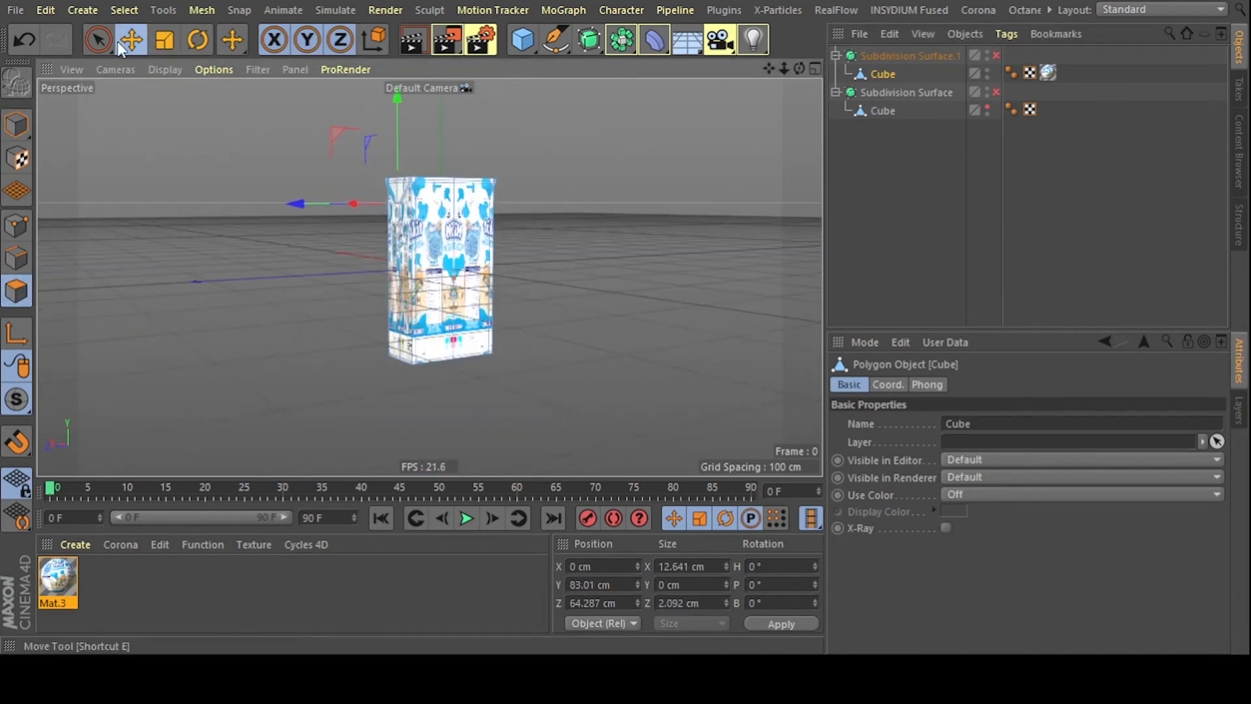
{"action": "left_click_drag", "start_coordinate": [104, 46], "coordinate": [162, 109]}
{"action": "left_click_drag", "start_coordinate": [292, 166], "coordinate": [596, 427]}
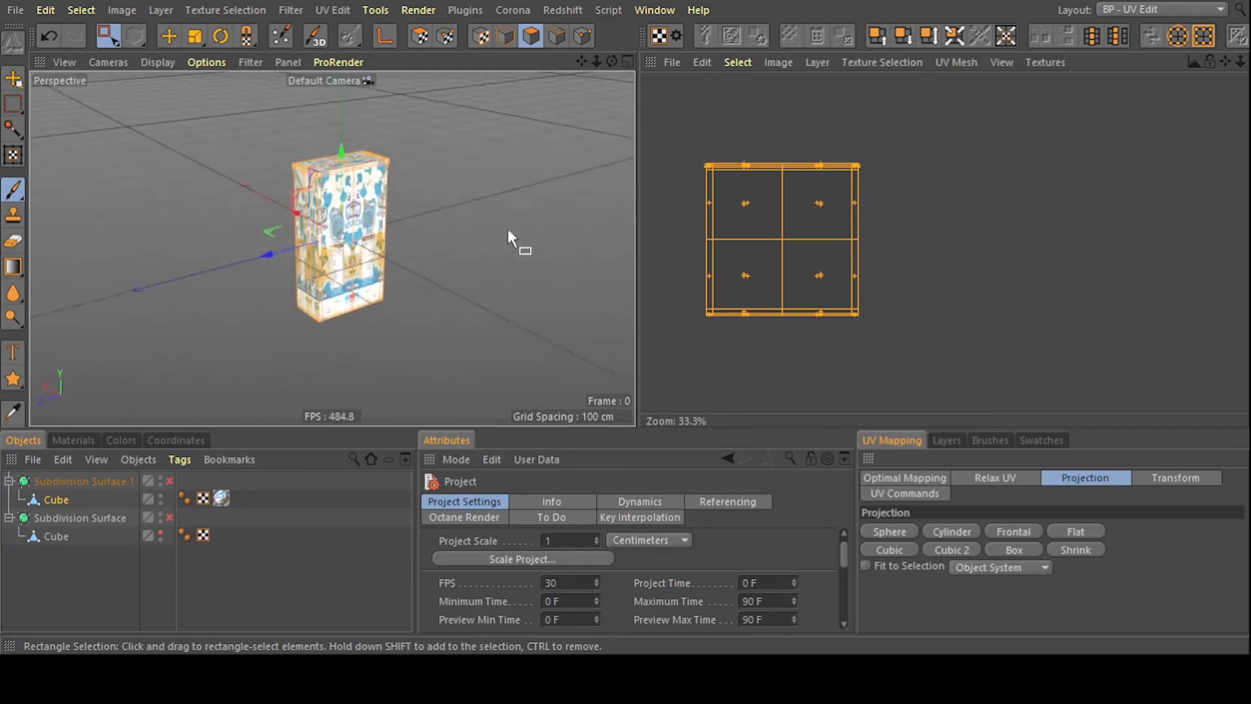
- Try the Sphere projection on the whole carton's UVs and check how the artwork falls on it
{"action": "mouse_move", "coordinate": [507, 228]}
{"action": "left_mouse_down", "text": "alt"}
{"action": "mouse_move", "coordinate": [410, 218]}
{"action": "mouse_move", "coordinate": [414, 233]}
{"action": "mouse_move", "coordinate": [521, 215]}
{"action": "left_mouse_up", "text": "alt"}
{"action": "middle_click_drag", "start_coordinate": [826, 254], "coordinate": [891, 261], "text": "alt"}
{"action": "scroll", "coordinate": [874, 262], "scroll_direction": "up", "scroll_amount": 2}
{"action": "scroll", "coordinate": [890, 197], "scroll_direction": "down", "scroll_amount": 3}
{"action": "scroll", "coordinate": [901, 230], "scroll_direction": "up", "scroll_amount": 2}
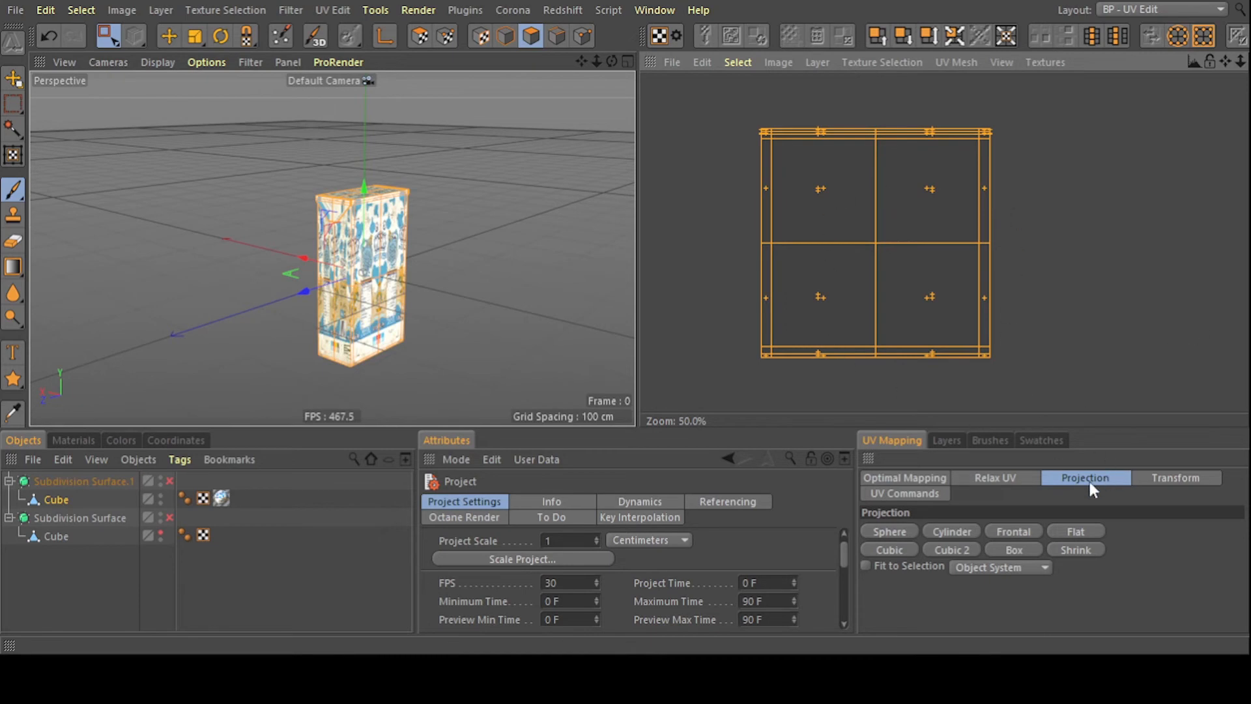
{"action": "left_click", "coordinate": [888, 531]}
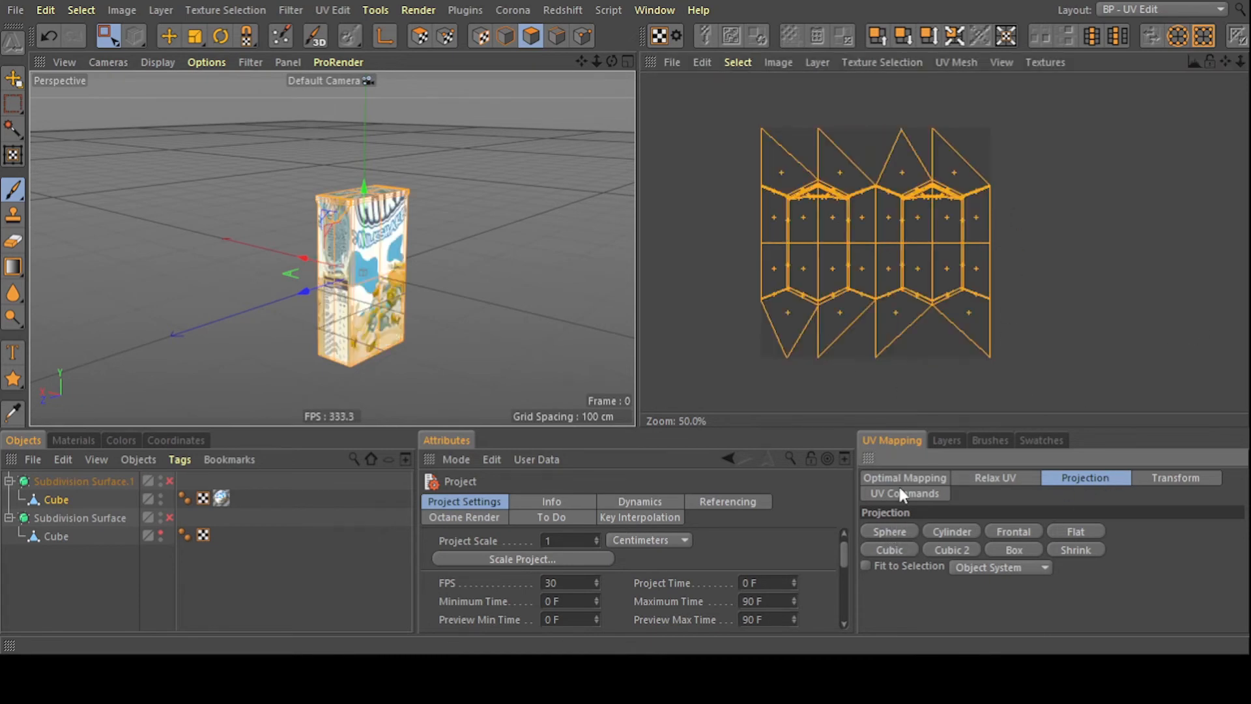
{"action": "scroll", "coordinate": [435, 274], "scroll_direction": "up", "scroll_amount": 5}
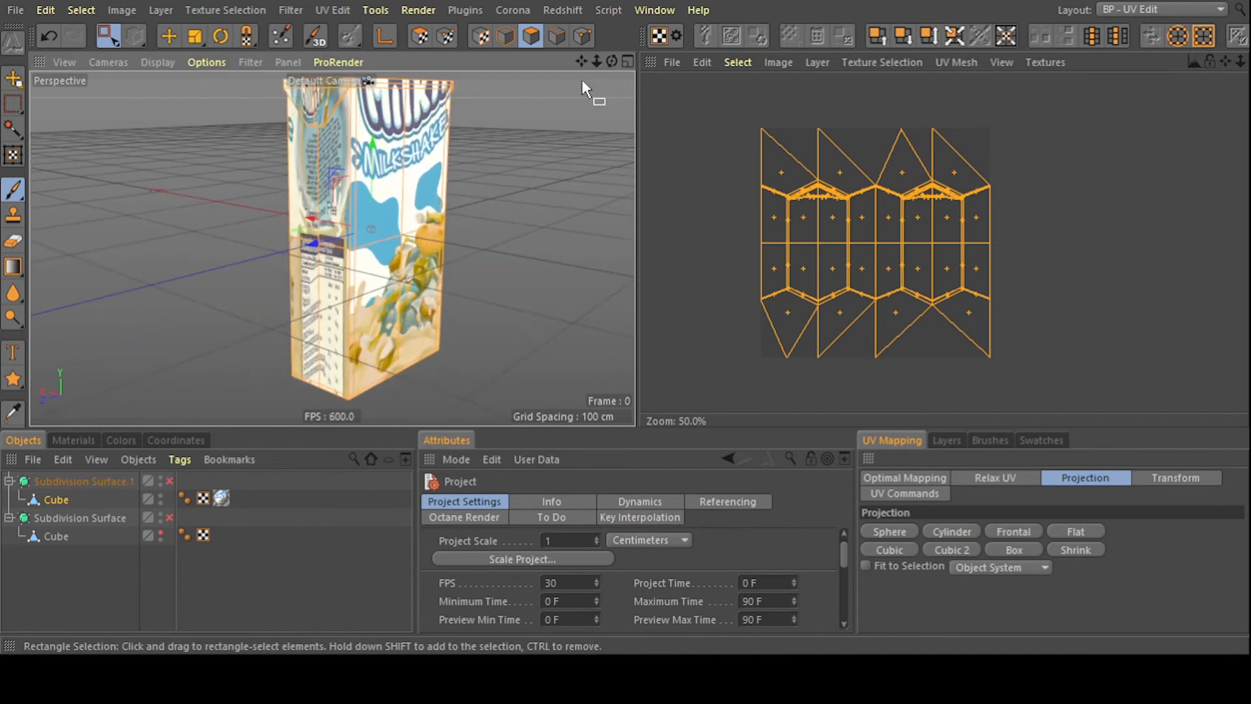
{"action": "left_click_drag", "start_coordinate": [581, 61], "coordinate": [614, 75]}
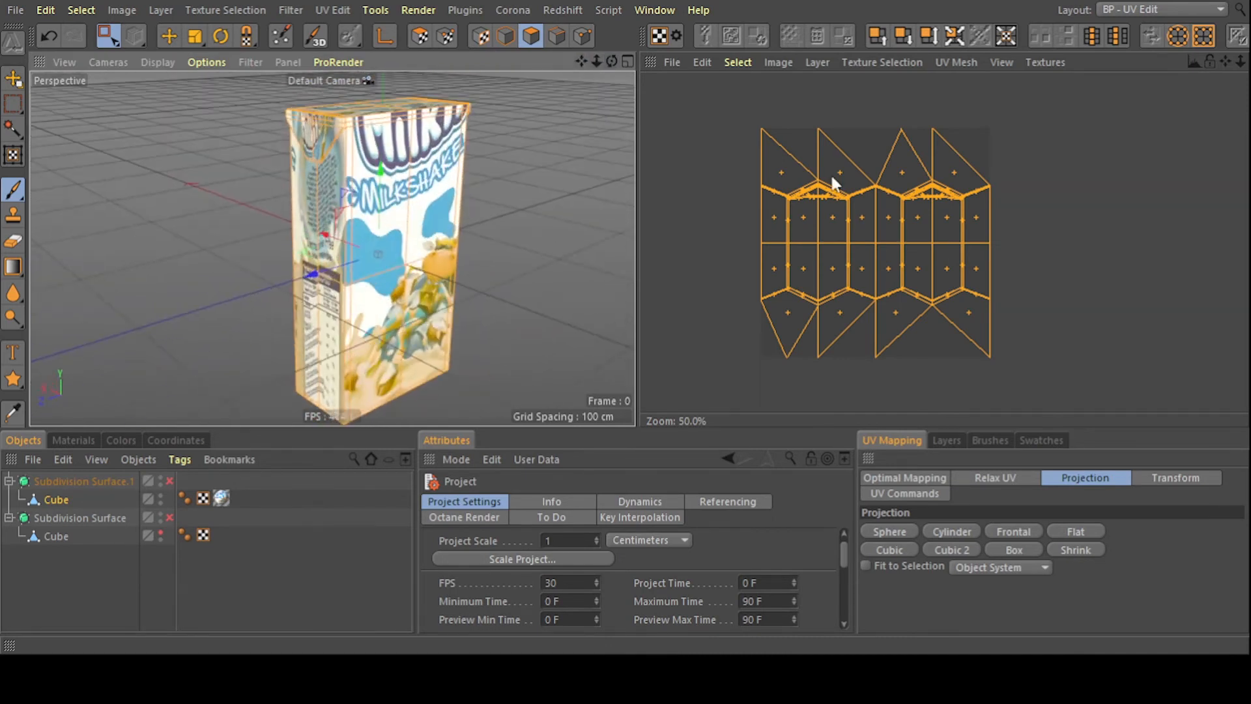
- Try the Cylinder, Frontal, Flat and Cubic 2 projections in turn on the carton's UVs
{"action": "left_click", "coordinate": [945, 537]}
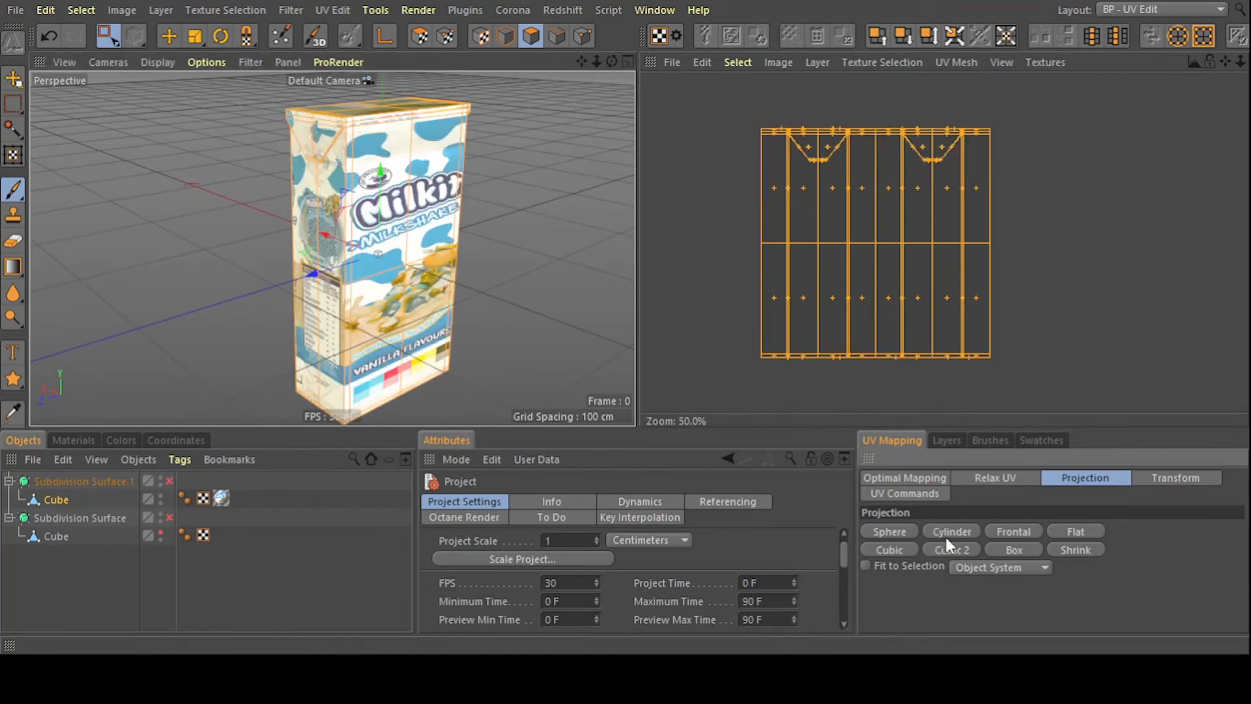
{"action": "left_click", "coordinate": [1022, 529]}
{"action": "left_click", "coordinate": [1085, 530]}
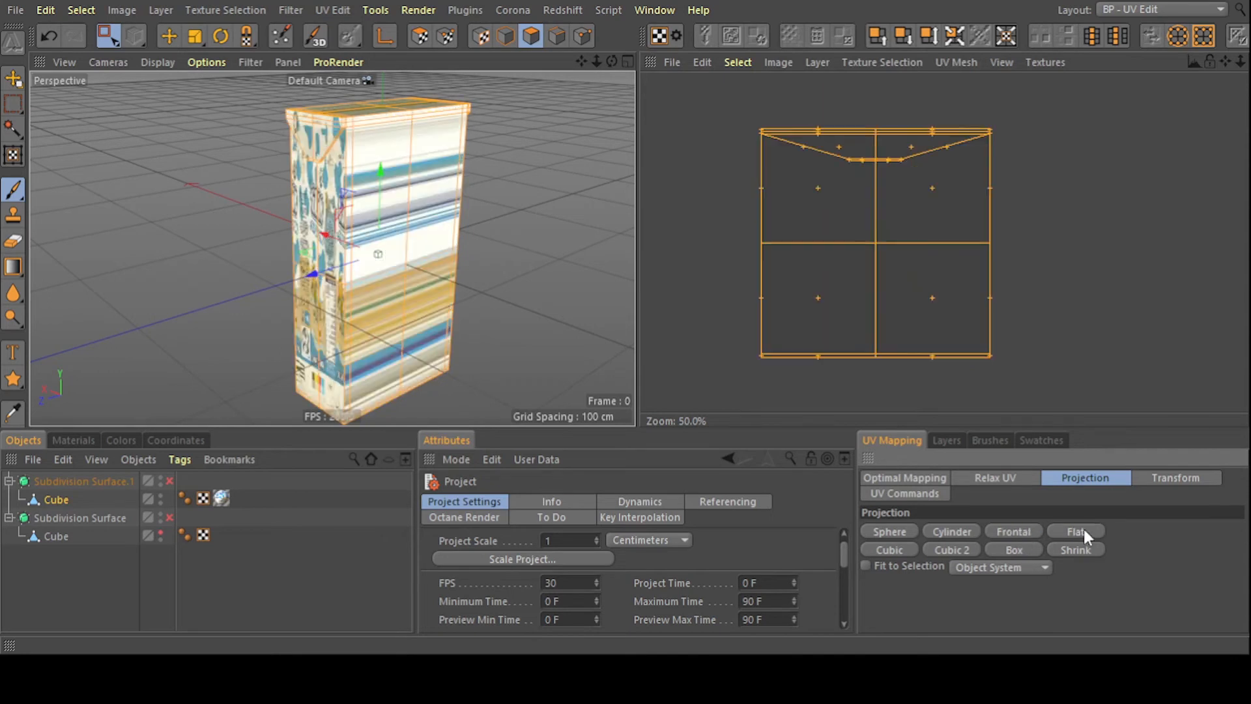
{"action": "left_click", "coordinate": [935, 555]}
{"action": "left_click", "coordinate": [937, 552]}
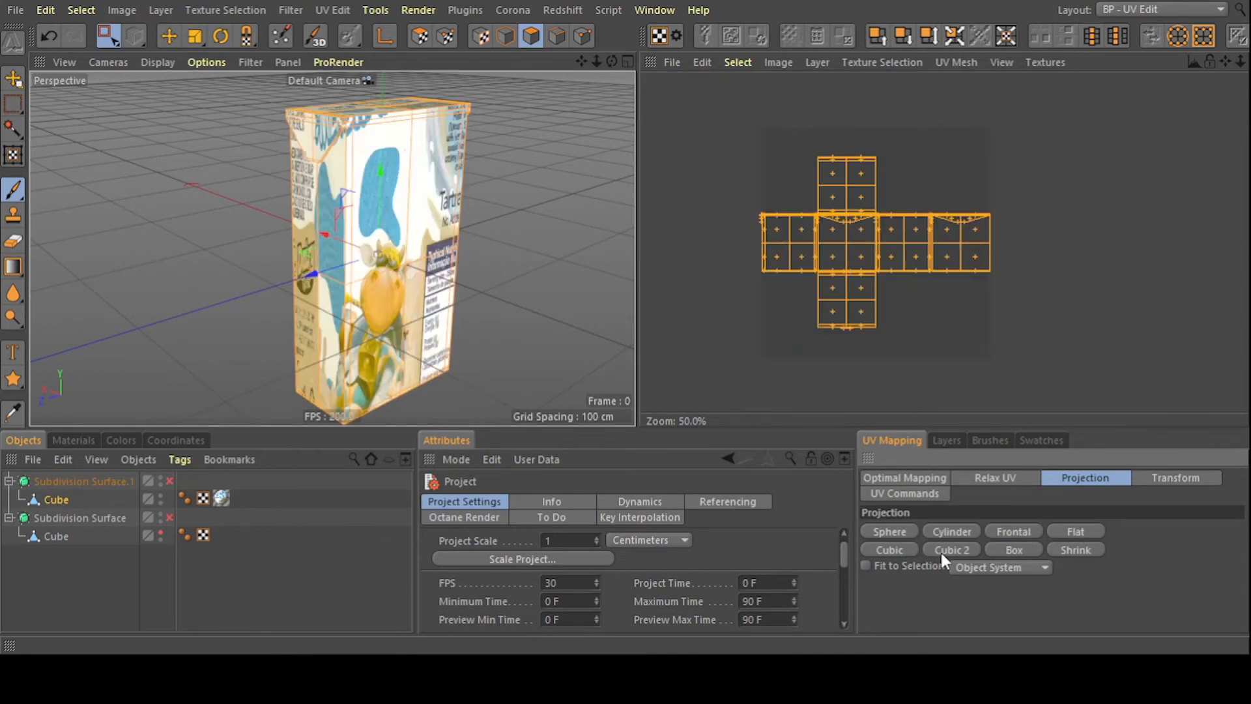
- Compare the Box, Shrink, Sphere, Cylinder, Frontal and Flat projections on the carton, ending on Cylinder
{"action": "left_click", "coordinate": [1014, 551]}
{"action": "left_click", "coordinate": [1088, 547]}
{"action": "left_click", "coordinate": [1022, 549]}
{"action": "left_click", "coordinate": [884, 538]}
{"action": "left_click", "coordinate": [933, 534]}
{"action": "left_click", "coordinate": [1013, 530]}
{"action": "left_click", "coordinate": [1081, 531]}
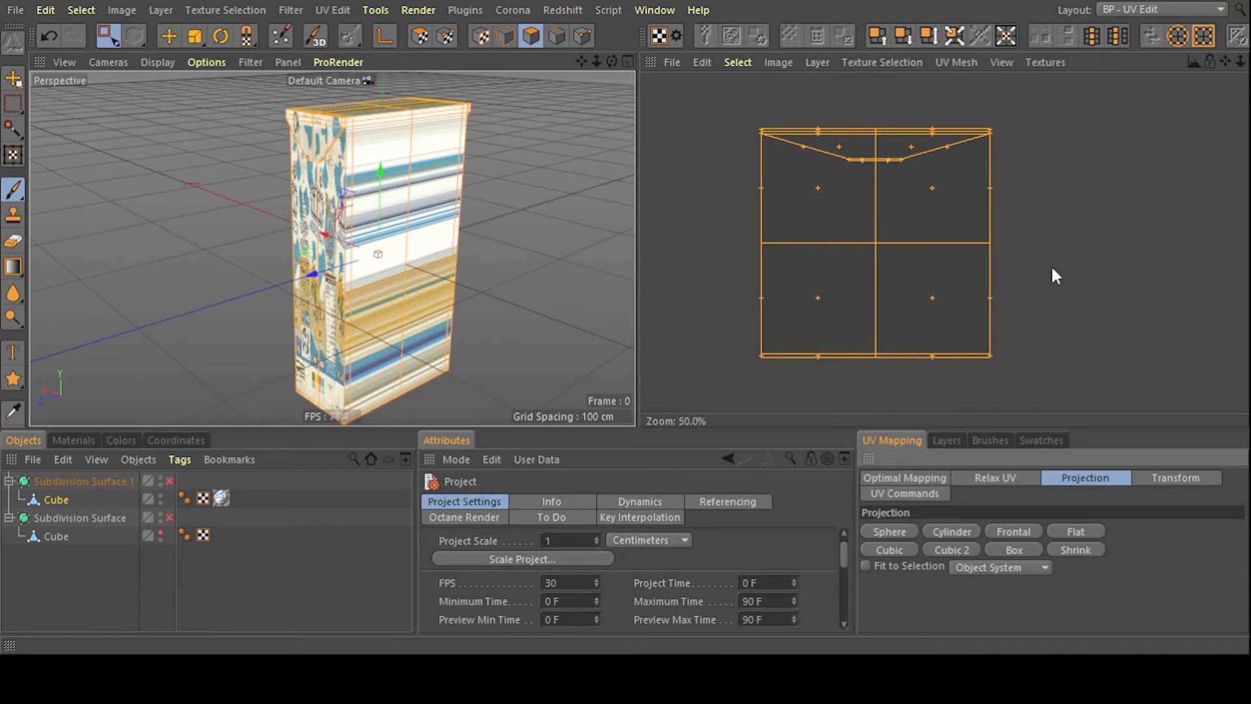
{"action": "left_click", "coordinate": [947, 531]}
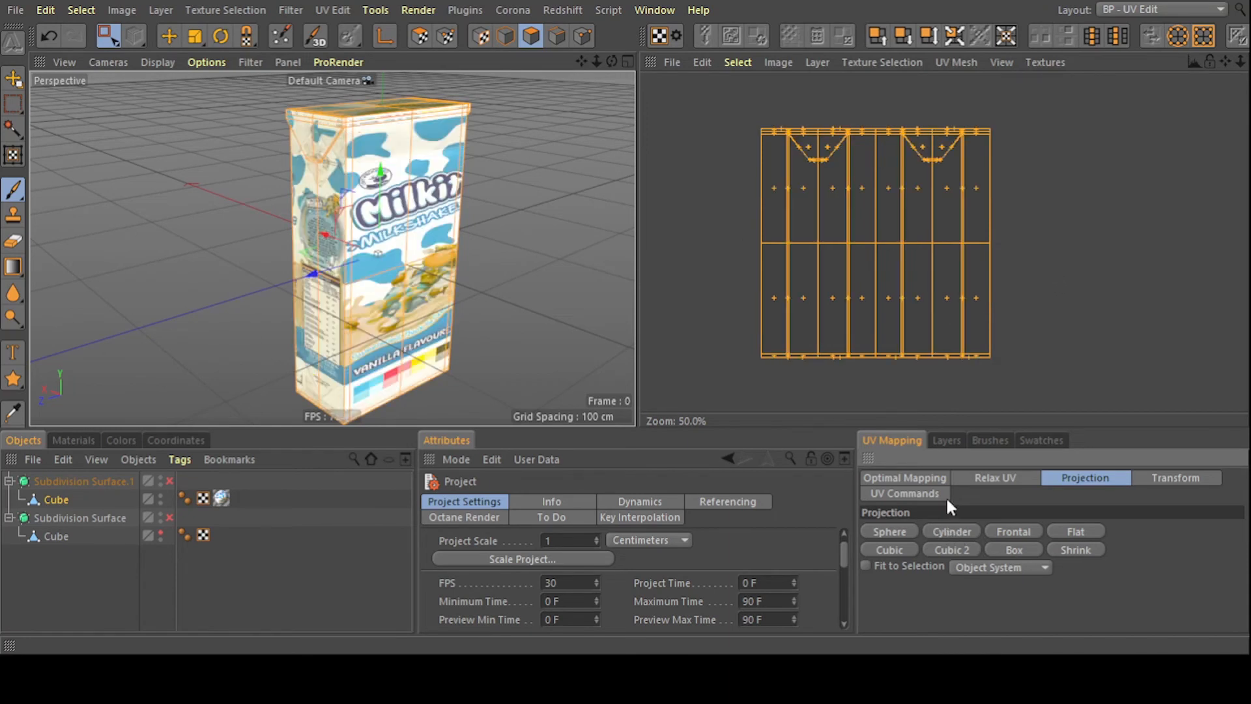
- Reset the carton's UVs in UV Polygon Edit mode
{"action": "left_click", "coordinate": [911, 493]}
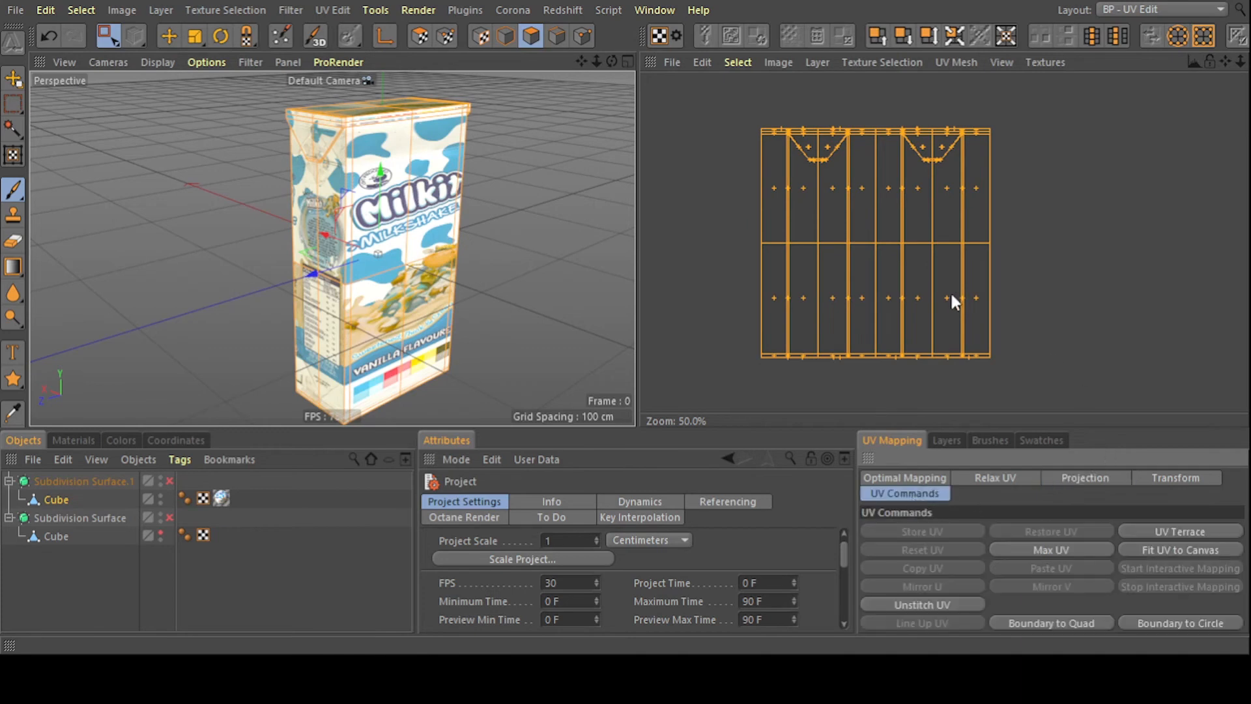
{"action": "left_click", "coordinate": [427, 35]}
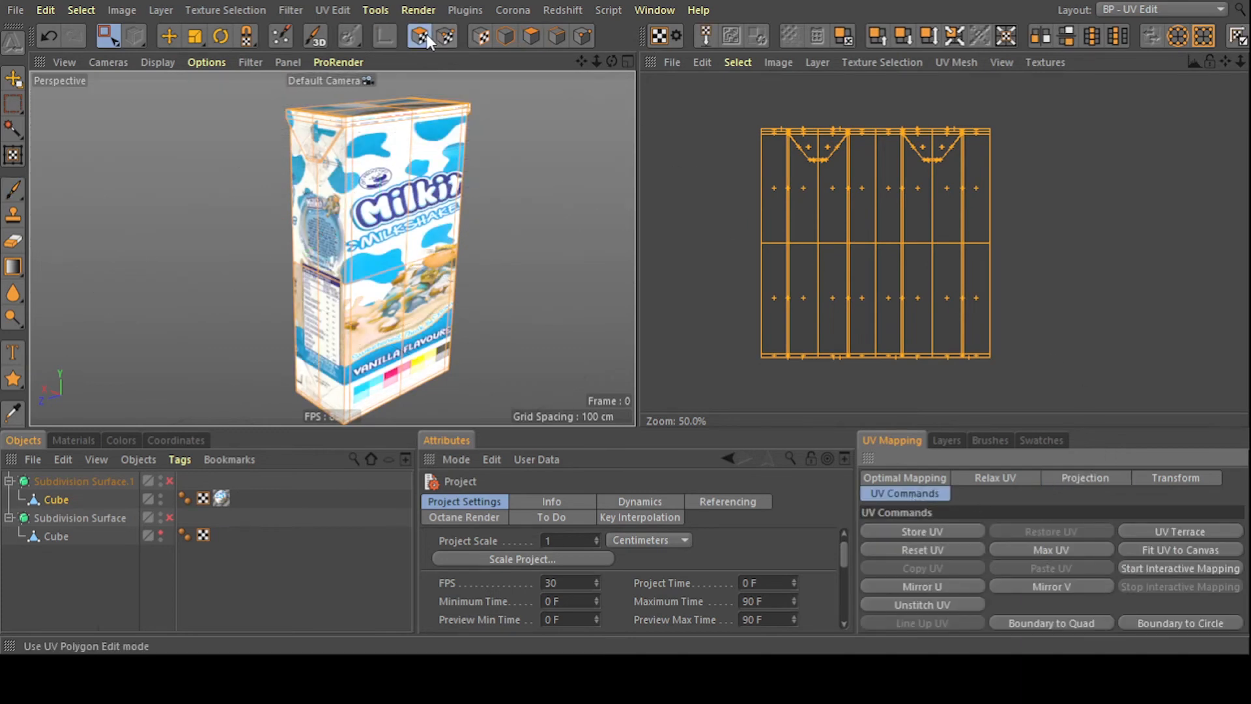
{"action": "left_click", "coordinate": [927, 549]}
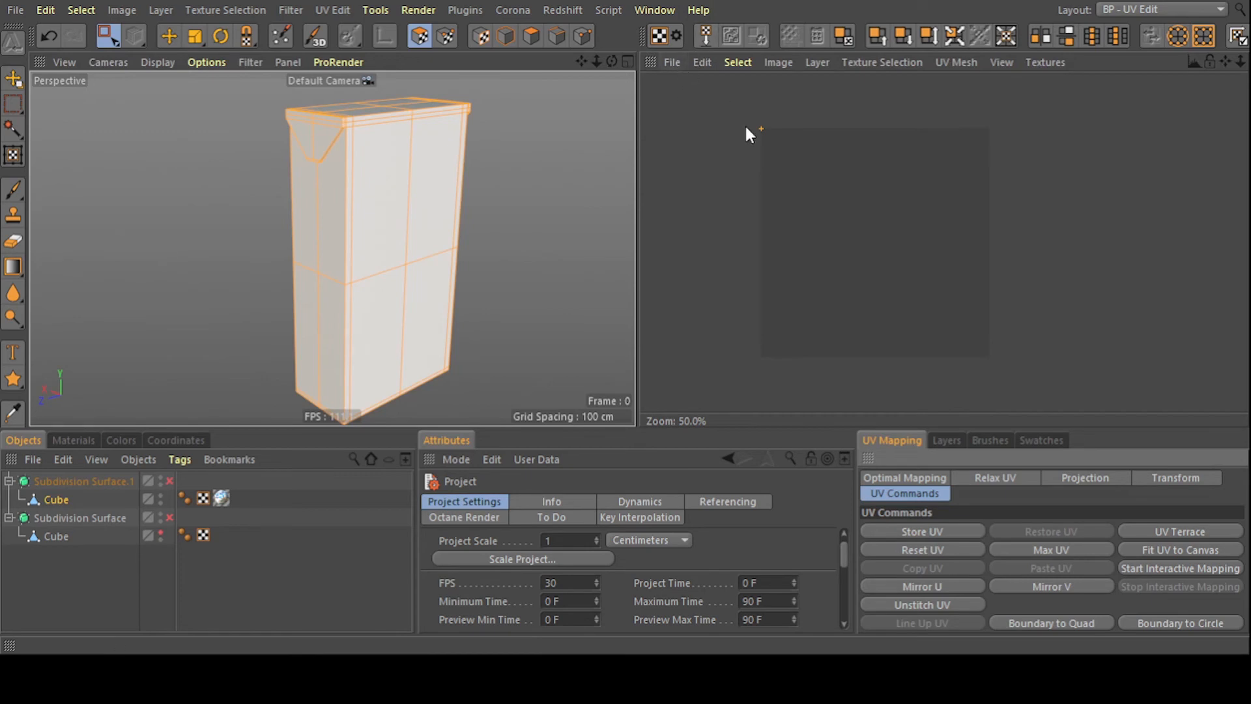
- Switch to Edges mode and examine the carton's top, sides and base for seam placement
{"action": "left_click", "coordinate": [558, 37]}
{"action": "left_click_drag", "start_coordinate": [299, 293], "coordinate": [458, 283], "text": "alt"}
{"action": "middle_click_drag", "start_coordinate": [395, 329], "coordinate": [424, 330], "text": "alt"}
{"action": "left_click_drag", "start_coordinate": [431, 193], "coordinate": [405, 155], "text": "alt"}
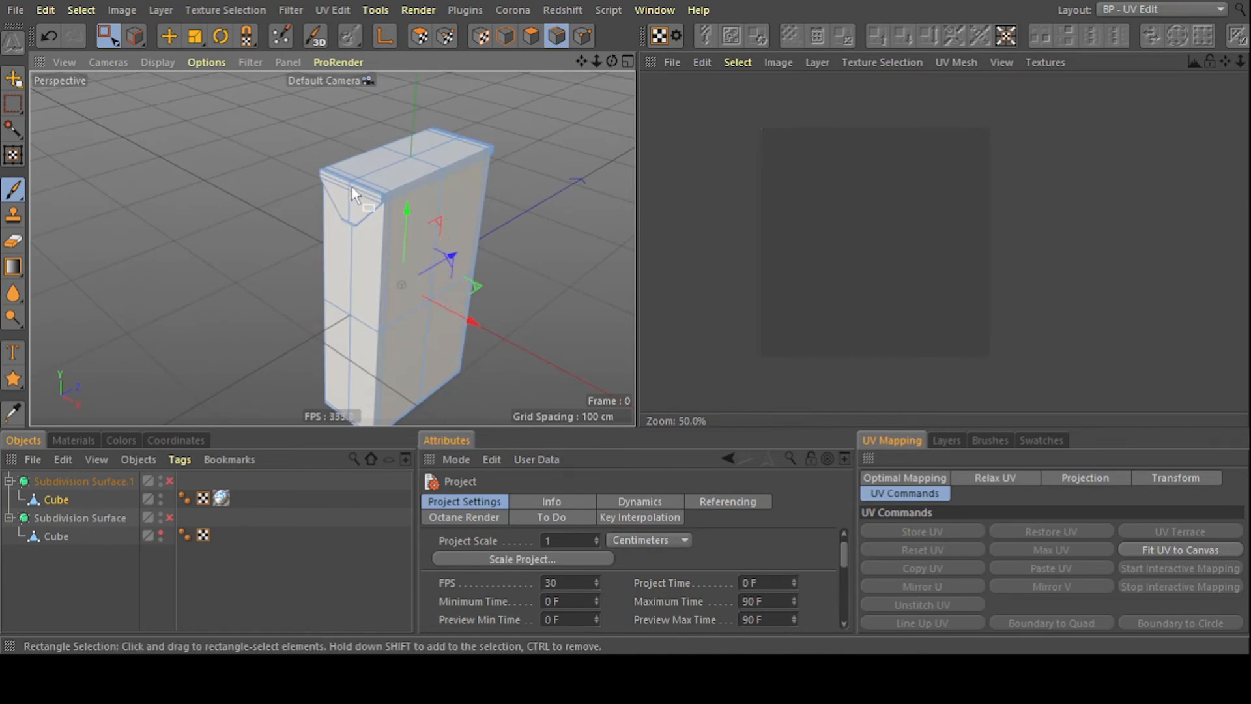
{"action": "left_click_drag", "start_coordinate": [456, 140], "coordinate": [443, 435], "text": "alt"}
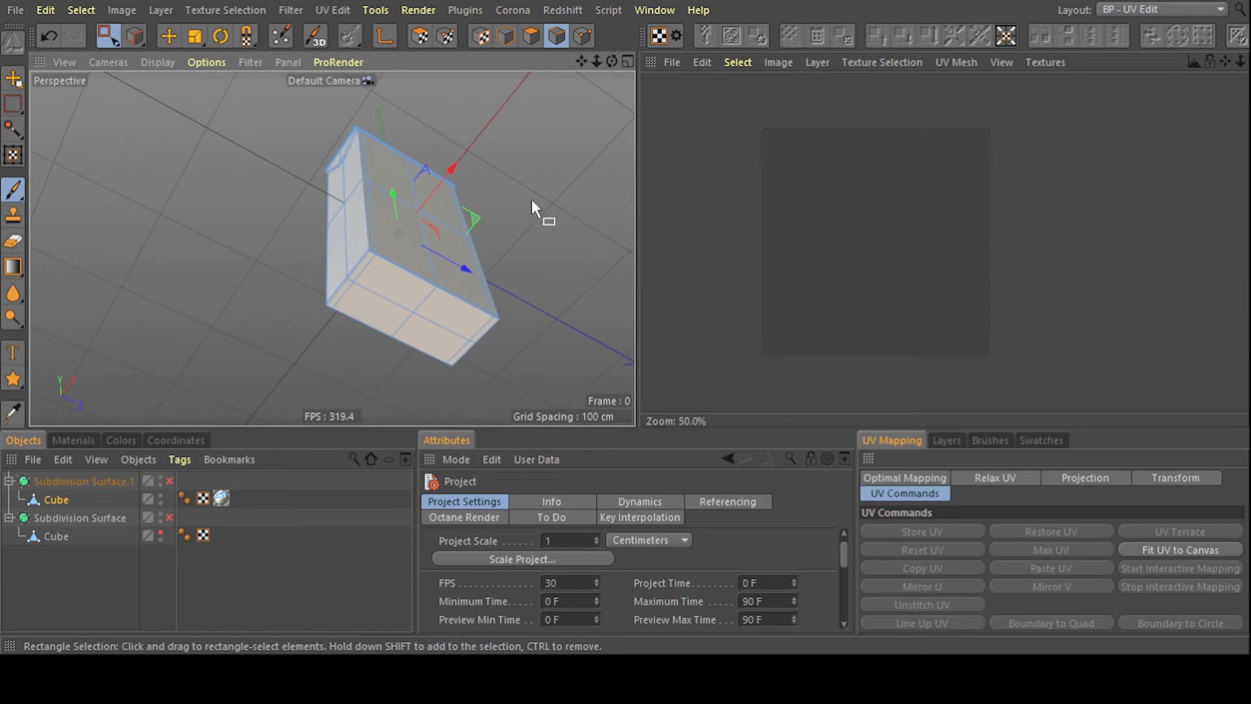
{"action": "left_click_drag", "start_coordinate": [414, 113], "coordinate": [433, 346], "text": "alt"}
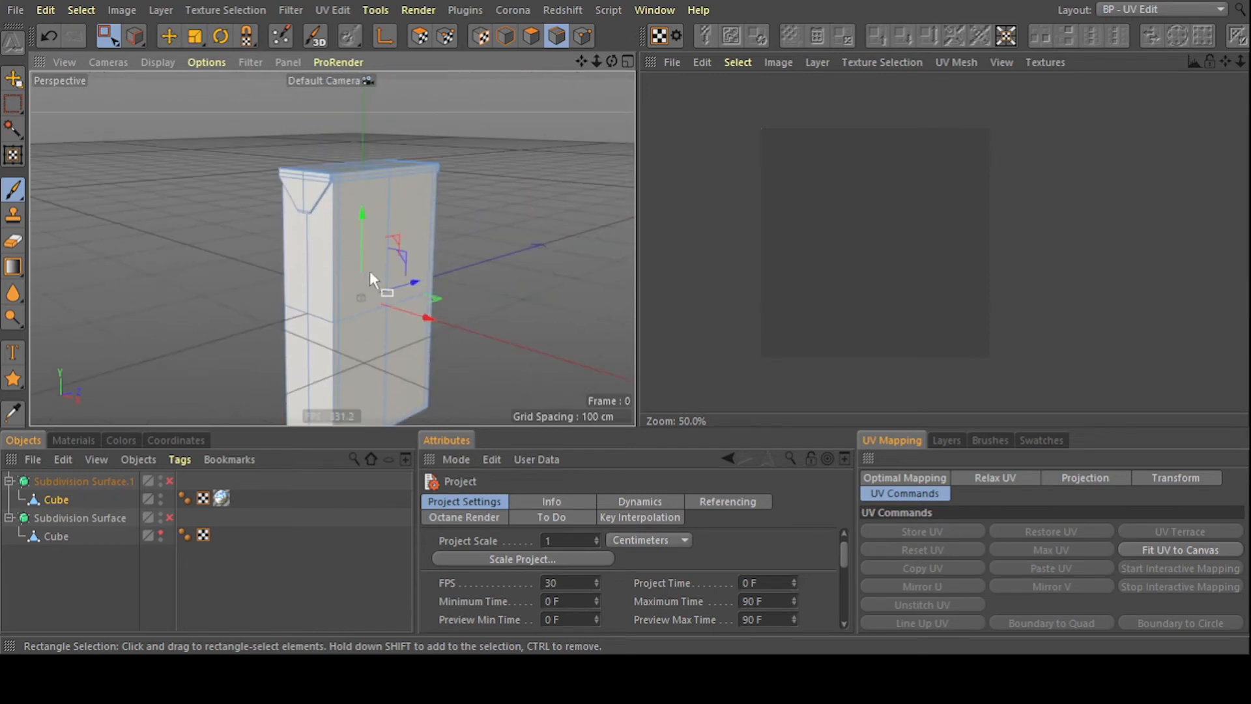
{"action": "scroll", "coordinate": [437, 243], "scroll_direction": "down", "scroll_amount": 2}
{"action": "middle_click_drag", "start_coordinate": [441, 282], "coordinate": [431, 223], "text": "alt"}
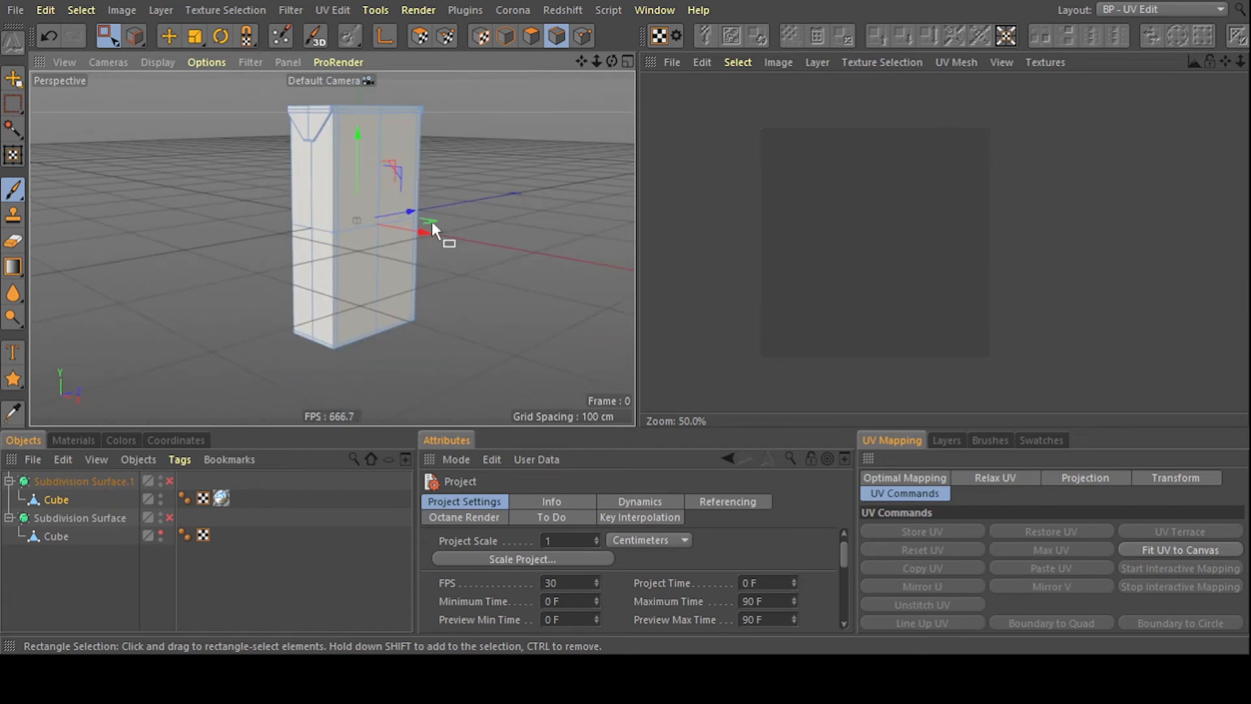
{"action": "scroll", "coordinate": [432, 223], "scroll_direction": "down", "scroll_amount": 2}
{"action": "left_click_drag", "start_coordinate": [431, 221], "coordinate": [404, 243], "text": "alt"}
{"action": "scroll", "coordinate": [373, 291], "scroll_direction": "up", "scroll_amount": 5}
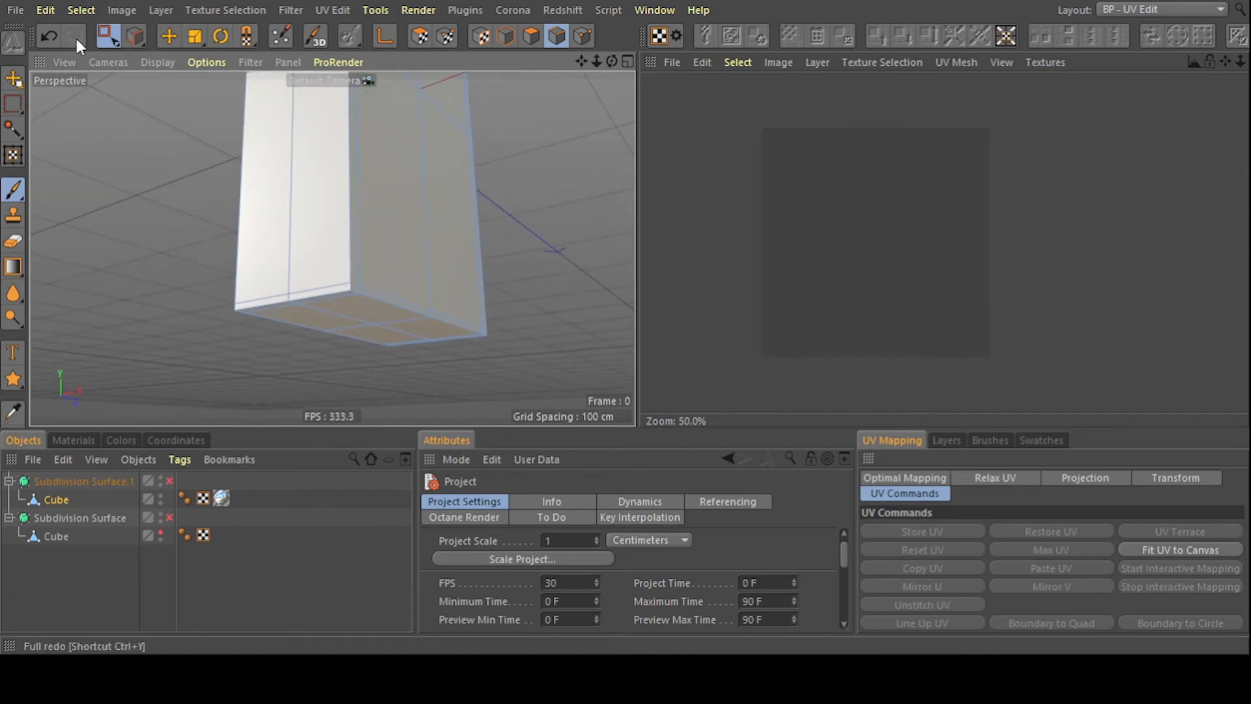
- Use Path Selection to select the base's outer edge along one narrow side of the carton
{"action": "left_click", "coordinate": [86, 10]}
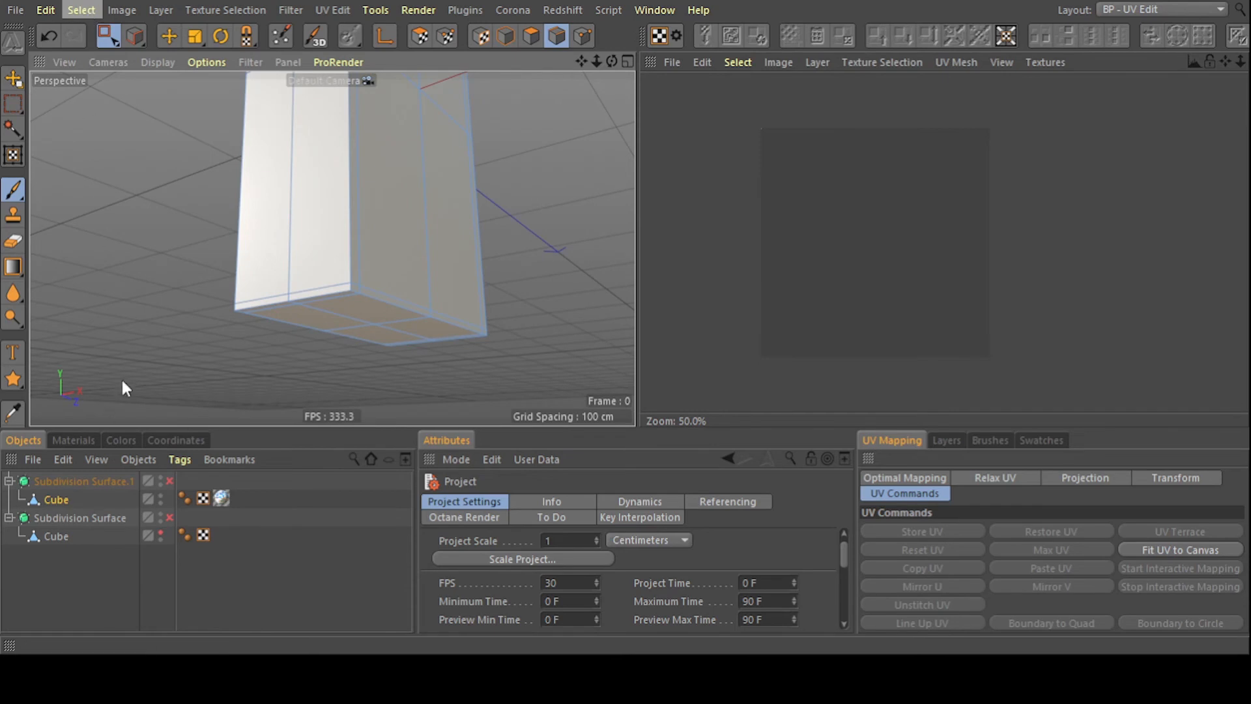
{"action": "left_click", "coordinate": [133, 201]}
{"action": "scroll", "coordinate": [293, 313], "scroll_direction": "up", "scroll_amount": 3}
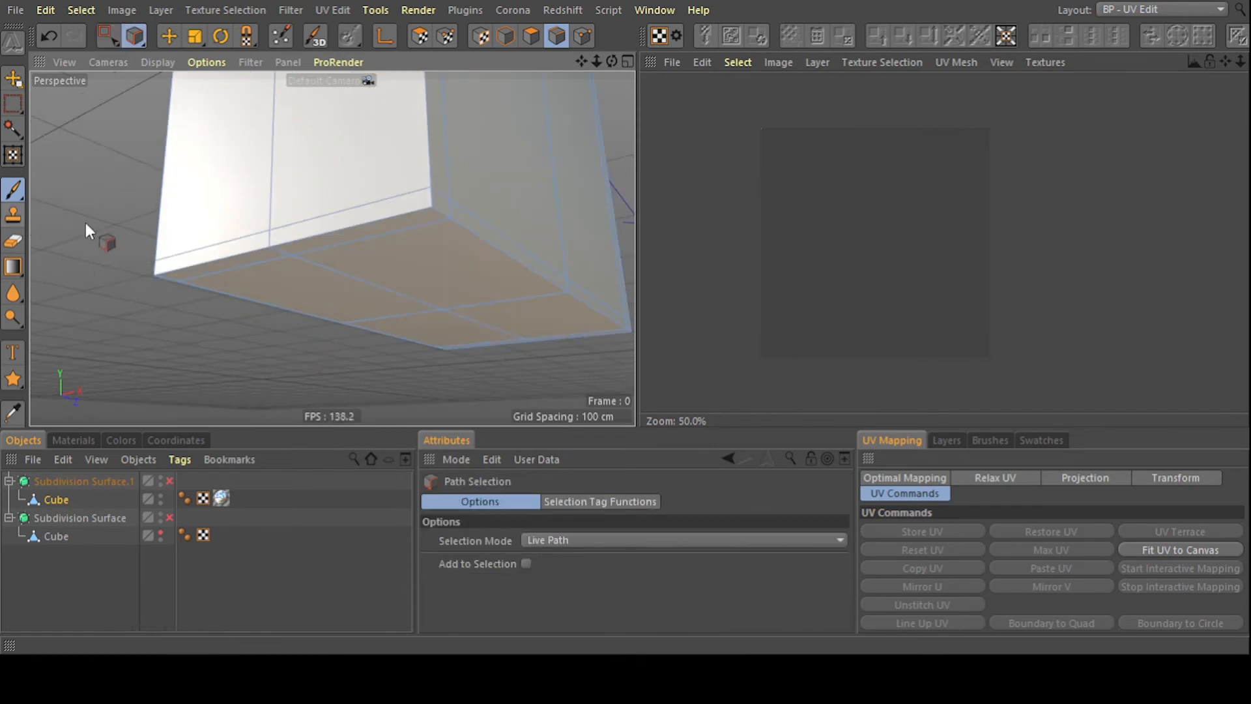
{"action": "scroll", "coordinate": [247, 264], "scroll_direction": "up", "scroll_amount": 4}
{"action": "scroll", "coordinate": [236, 265], "scroll_direction": "up", "scroll_amount": 1}
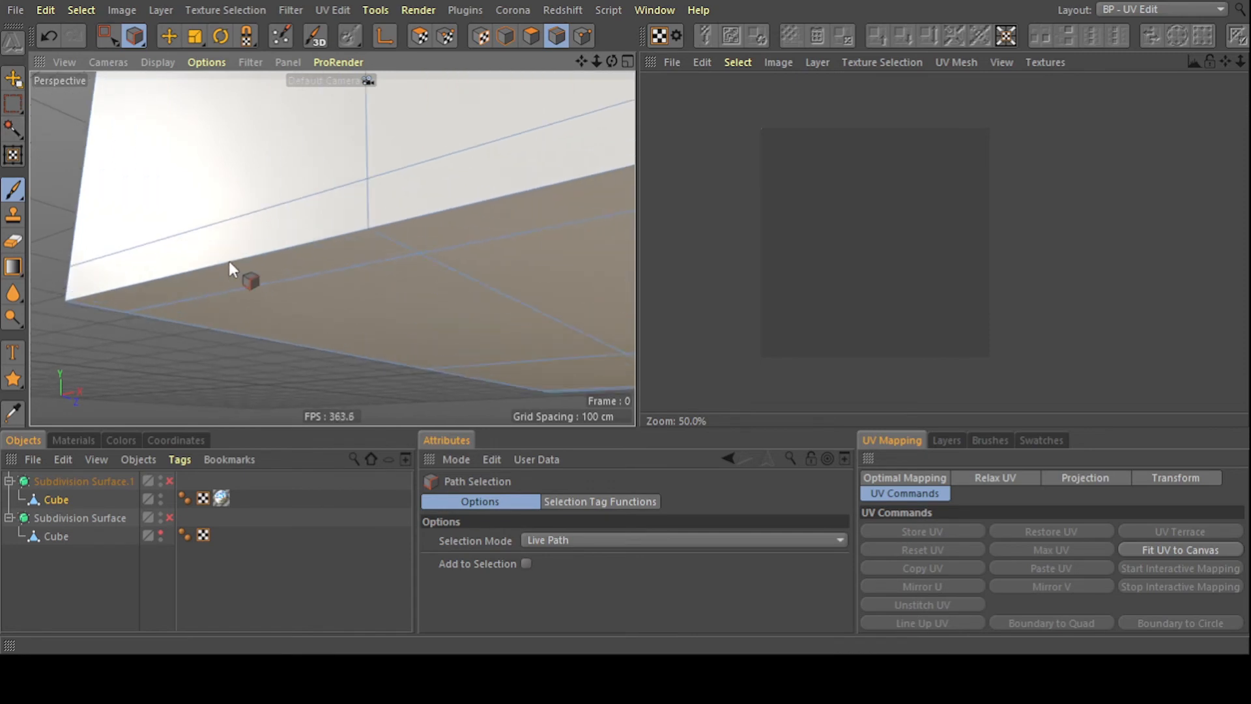
{"action": "mouse_move", "coordinate": [67, 293]}
{"action": "left_mouse_down"}
{"action": "mouse_move", "coordinate": [443, 211]}
{"action": "mouse_move", "coordinate": [389, 226]}
{"action": "left_mouse_up"}
{"action": "left_click_drag", "start_coordinate": [464, 220], "coordinate": [346, 231], "text": "alt"}
{"action": "mouse_move", "coordinate": [259, 263]}
{"action": "left_mouse_down"}
{"action": "mouse_move", "coordinate": [403, 233]}
{"action": "mouse_move", "coordinate": [605, 338]}
{"action": "left_mouse_up"}
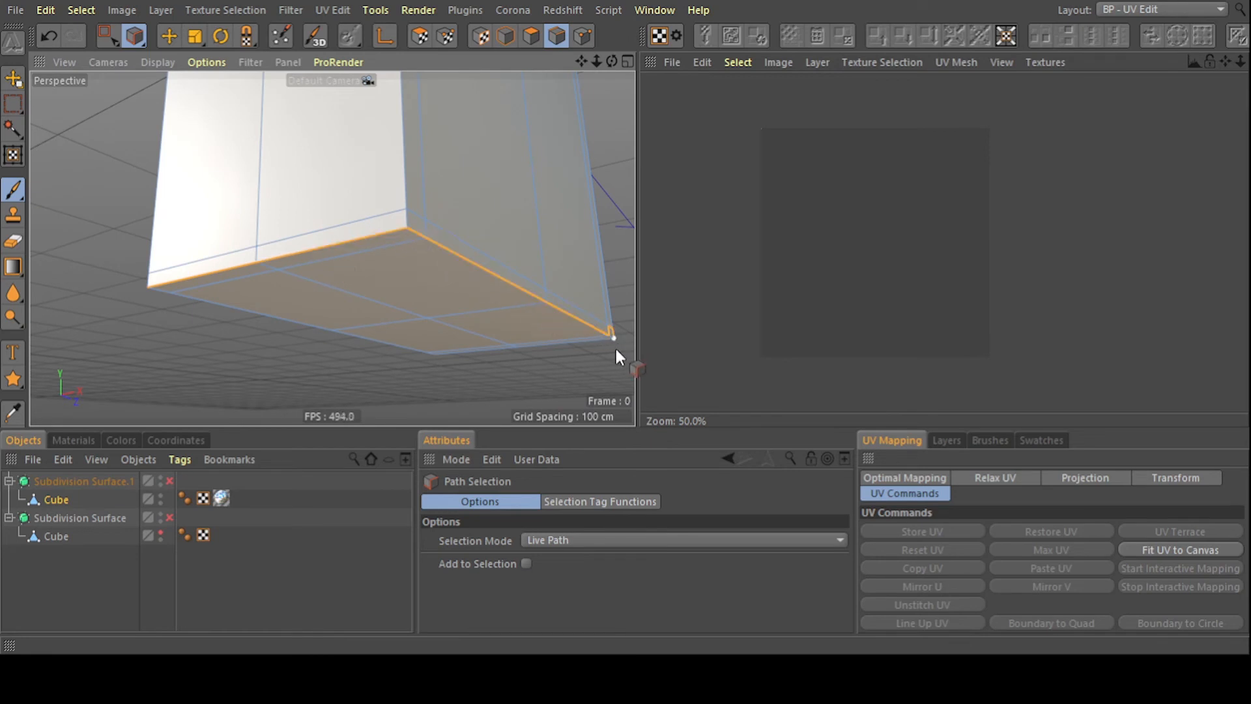
{"action": "scroll", "coordinate": [616, 337], "scroll_direction": "up", "scroll_amount": 5}
{"action": "key", "text": "ctrl+z"}
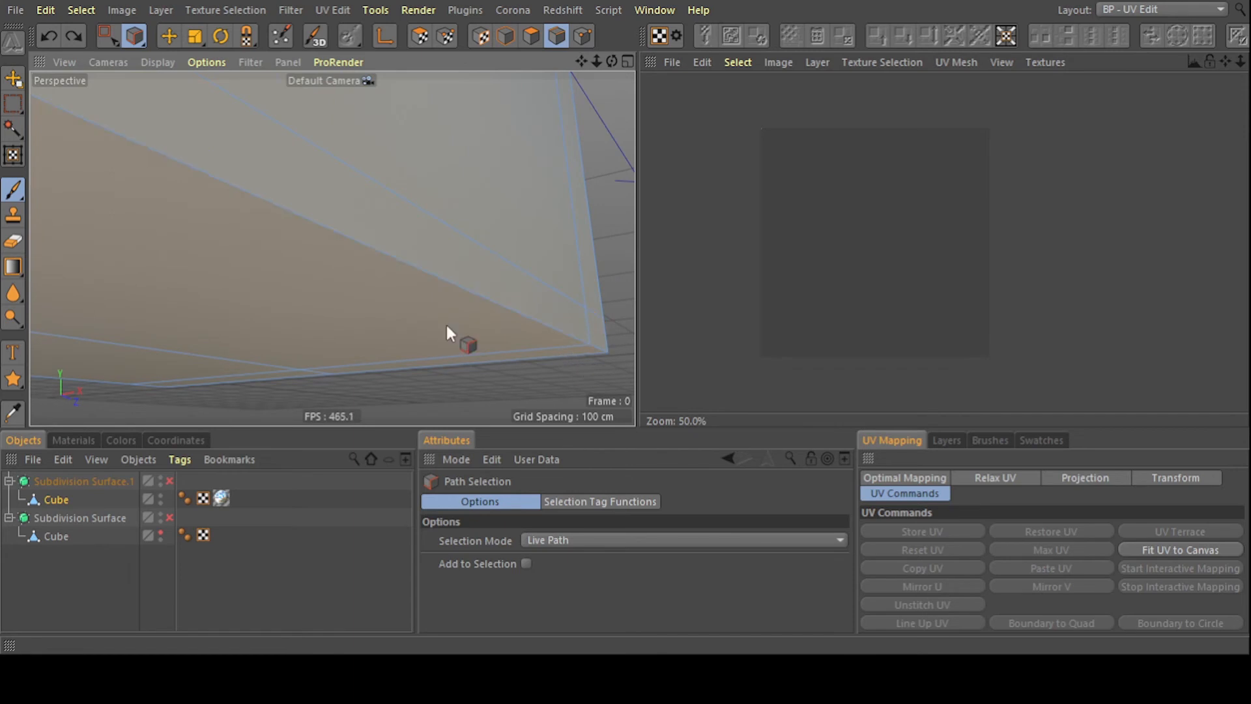
- Extend the path selection along the base's outer edge on the adjoining wide side
{"action": "scroll", "coordinate": [404, 306], "scroll_direction": "down", "scroll_amount": 3}
{"action": "scroll", "coordinate": [254, 249], "scroll_direction": "down", "scroll_amount": 5}
{"action": "middle_click_drag", "start_coordinate": [250, 244], "coordinate": [355, 330], "text": "alt"}
{"action": "scroll", "coordinate": [355, 327], "scroll_direction": "up", "scroll_amount": 4}
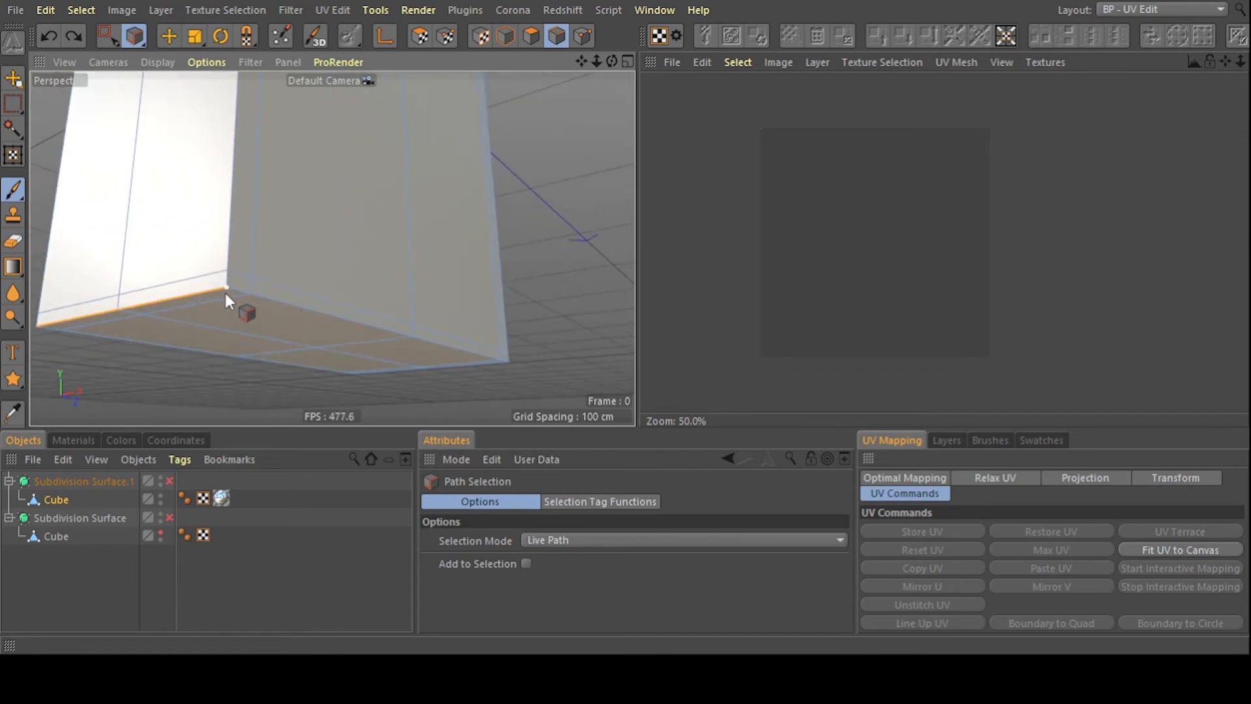
{"action": "mouse_move", "coordinate": [229, 285]}
{"action": "left_mouse_down"}
{"action": "mouse_move", "coordinate": [494, 361]}
{"action": "mouse_move", "coordinate": [511, 362]}
{"action": "mouse_move", "coordinate": [524, 327]}
{"action": "mouse_move", "coordinate": [423, 261]}
{"action": "mouse_move", "coordinate": [228, 255]}
{"action": "mouse_move", "coordinate": [480, 306]}
{"action": "mouse_move", "coordinate": [469, 293]}
{"action": "mouse_move", "coordinate": [312, 288]}
{"action": "left_mouse_up"}
{"action": "scroll", "coordinate": [519, 372], "scroll_direction": "up", "scroll_amount": 2}
{"action": "scroll", "coordinate": [447, 281], "scroll_direction": "down", "scroll_amount": 5}
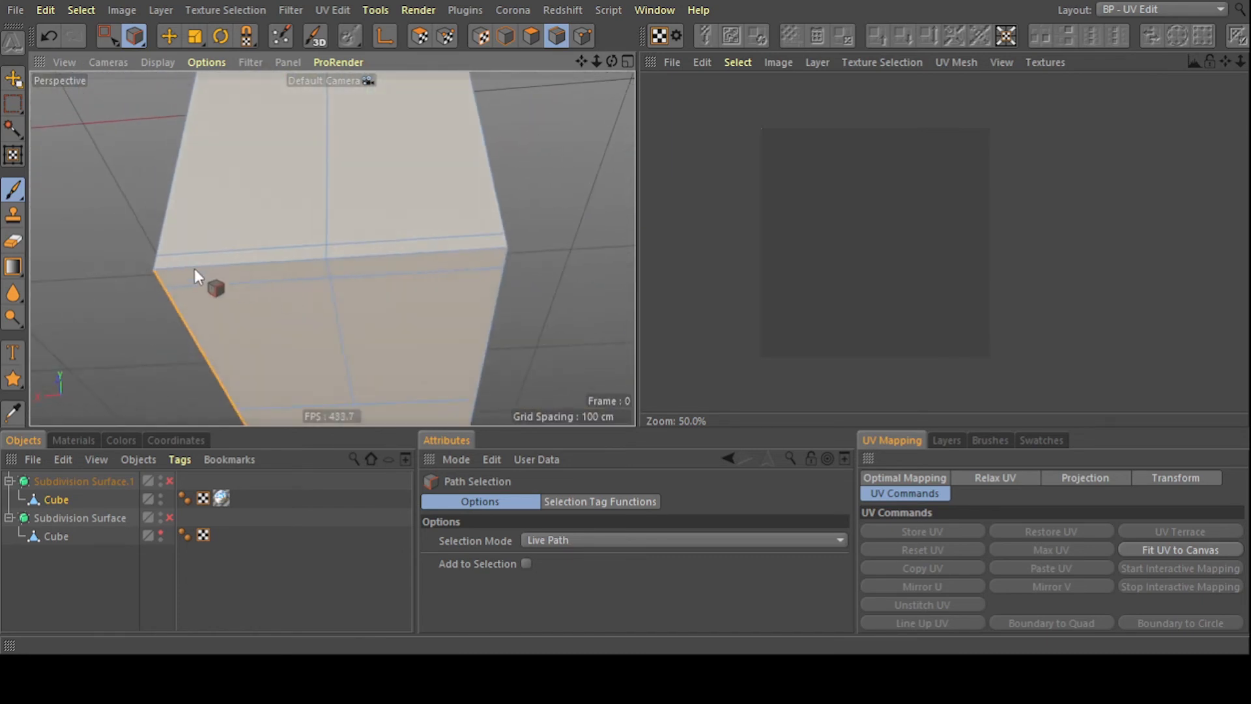
- Extend the path selection along the base's outer edge on the opposite narrow side of the carton
{"action": "mouse_move", "coordinate": [170, 272]}
{"action": "left_mouse_down"}
{"action": "mouse_move", "coordinate": [467, 260]}
{"action": "mouse_move", "coordinate": [549, 224]}
{"action": "mouse_move", "coordinate": [462, 277]}
{"action": "mouse_move", "coordinate": [491, 267]}
{"action": "mouse_move", "coordinate": [491, 375]}
{"action": "mouse_move", "coordinate": [463, 363]}
{"action": "mouse_move", "coordinate": [486, 368]}
{"action": "mouse_move", "coordinate": [470, 376]}
{"action": "left_mouse_up"}
{"action": "scroll", "coordinate": [462, 362], "scroll_direction": "up", "scroll_amount": 5}
{"action": "middle_click_drag", "start_coordinate": [306, 248], "coordinate": [373, 340], "text": "alt"}
{"action": "left_click_drag", "start_coordinate": [372, 340], "coordinate": [367, 333], "text": "alt"}
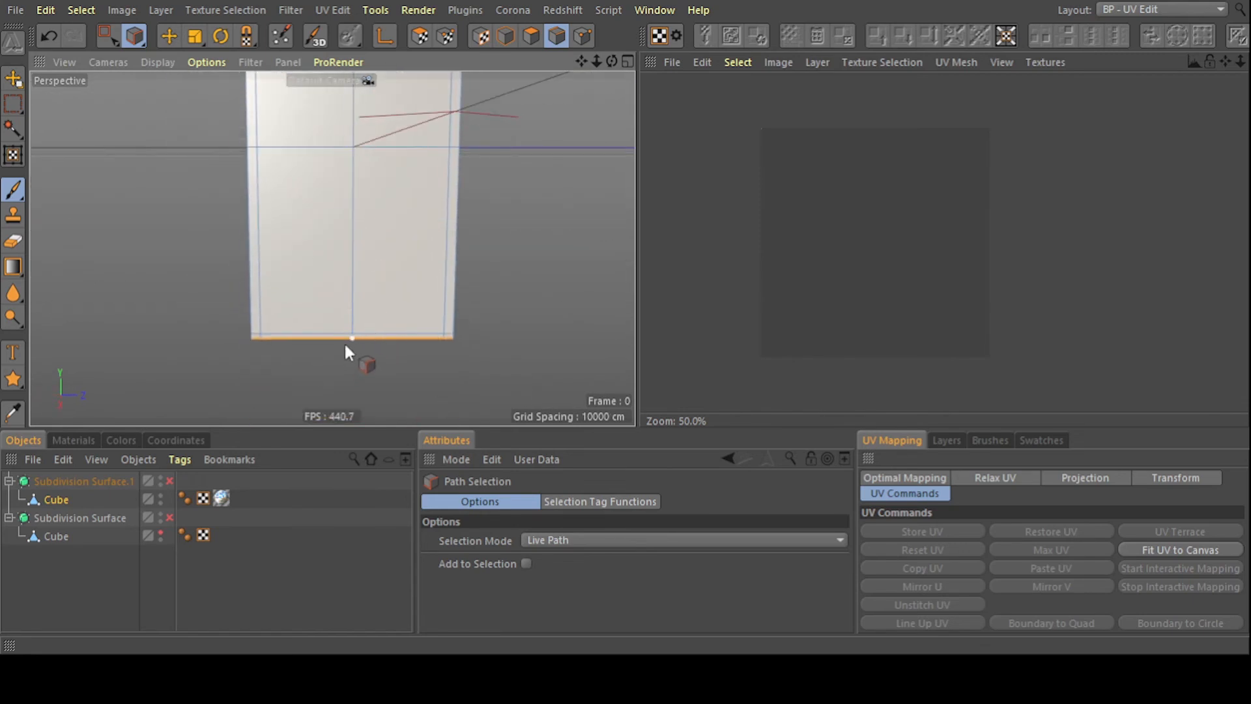
- Add the vertical centre line of the wide side, from the base edge to the top, to the path selection
{"action": "scroll", "coordinate": [347, 352], "scroll_direction": "up", "scroll_amount": 3}
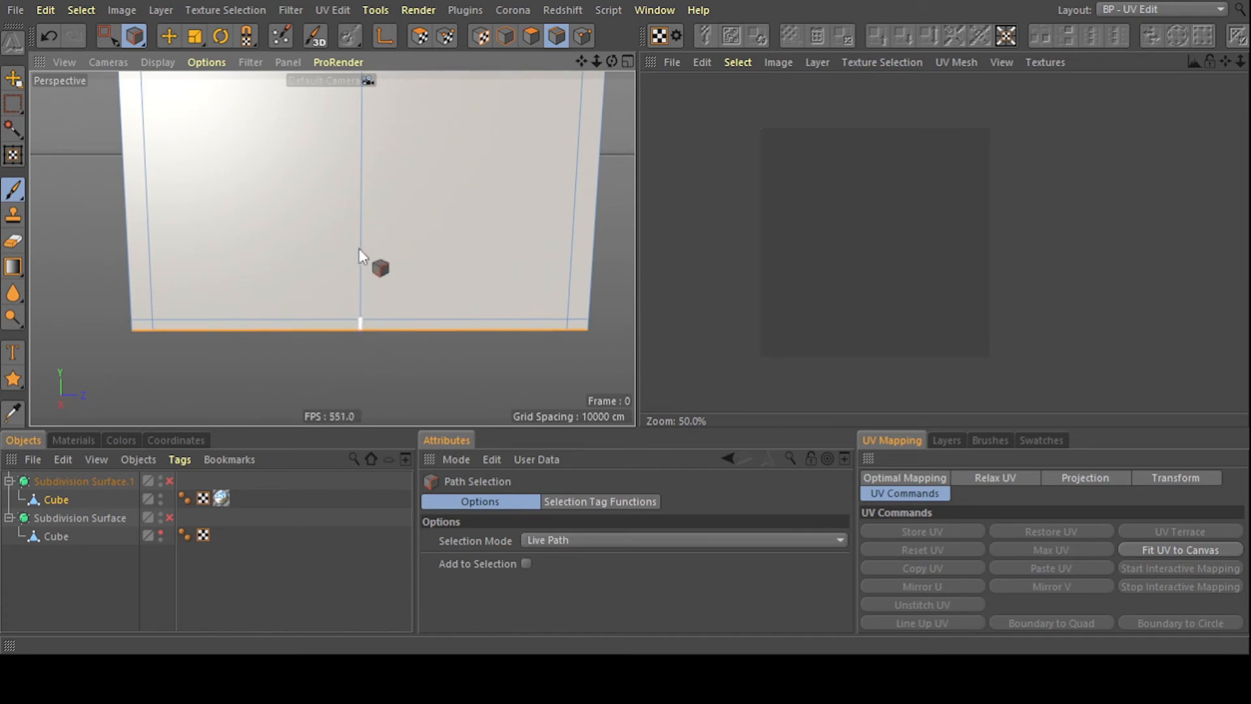
{"action": "scroll", "coordinate": [362, 151], "scroll_direction": "down", "scroll_amount": 4}
{"action": "scroll", "coordinate": [371, 219], "scroll_direction": "up", "scroll_amount": 3}
{"action": "scroll", "coordinate": [371, 219], "scroll_direction": "up", "scroll_amount": 1}
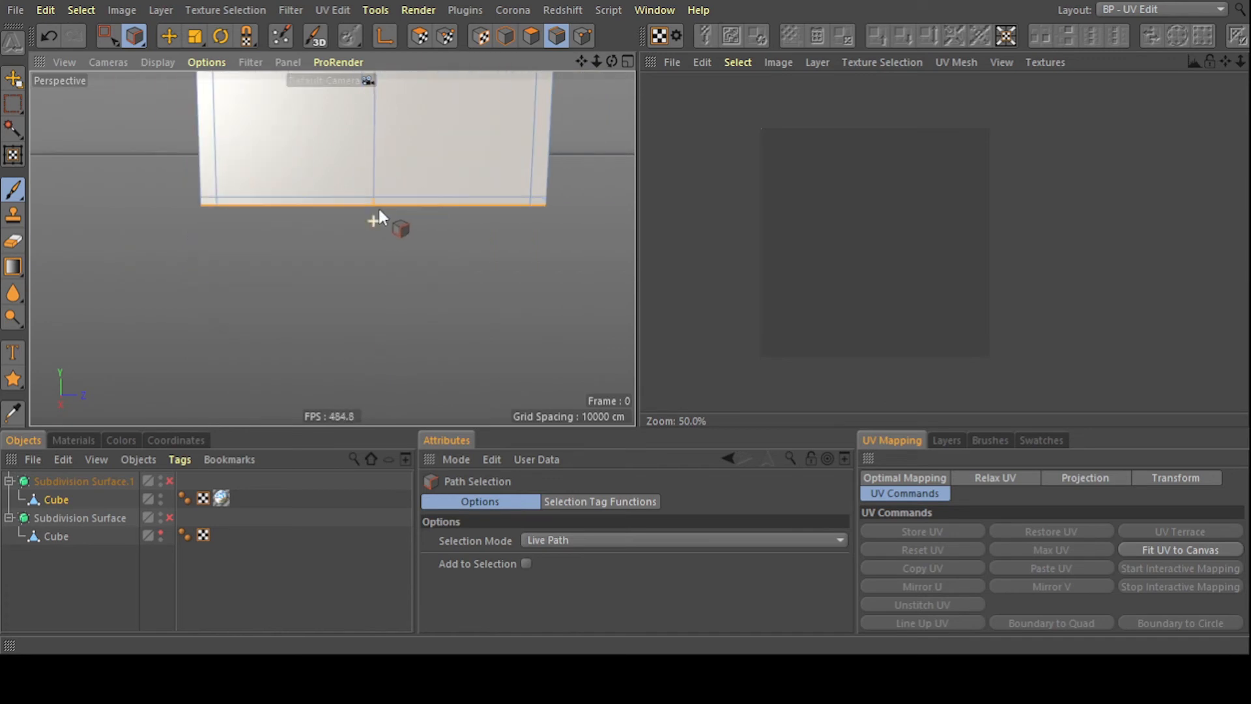
{"action": "scroll", "coordinate": [376, 195], "scroll_direction": "down", "scroll_amount": 5}
{"action": "middle_click_drag", "start_coordinate": [400, 182], "coordinate": [408, 356], "text": "alt"}
{"action": "left_click_drag", "start_coordinate": [381, 368], "coordinate": [382, 269], "text": "shift"}
{"action": "left_click_drag", "start_coordinate": [387, 185], "coordinate": [389, 142], "text": "shift"}
{"action": "scroll", "coordinate": [388, 130], "scroll_direction": "up", "scroll_amount": 5}
{"action": "scroll", "coordinate": [370, 194], "scroll_direction": "up", "scroll_amount": 5}
- Add the centre edge of the folded flap on one narrow side, up to the carton's top, to the seam selection
{"action": "scroll", "coordinate": [366, 188], "scroll_direction": "down", "scroll_amount": 9}
{"action": "mouse_move", "coordinate": [356, 261]}
{"action": "left_mouse_down", "text": "alt"}
{"action": "mouse_move", "coordinate": [428, 333]}
{"action": "mouse_move", "coordinate": [501, 329]}
{"action": "mouse_move", "coordinate": [442, 326]}
{"action": "left_mouse_up", "text": "alt"}
{"action": "scroll", "coordinate": [228, 205], "scroll_direction": "up", "scroll_amount": 6}
{"action": "left_click_drag", "start_coordinate": [396, 236], "coordinate": [146, 202], "text": "alt"}
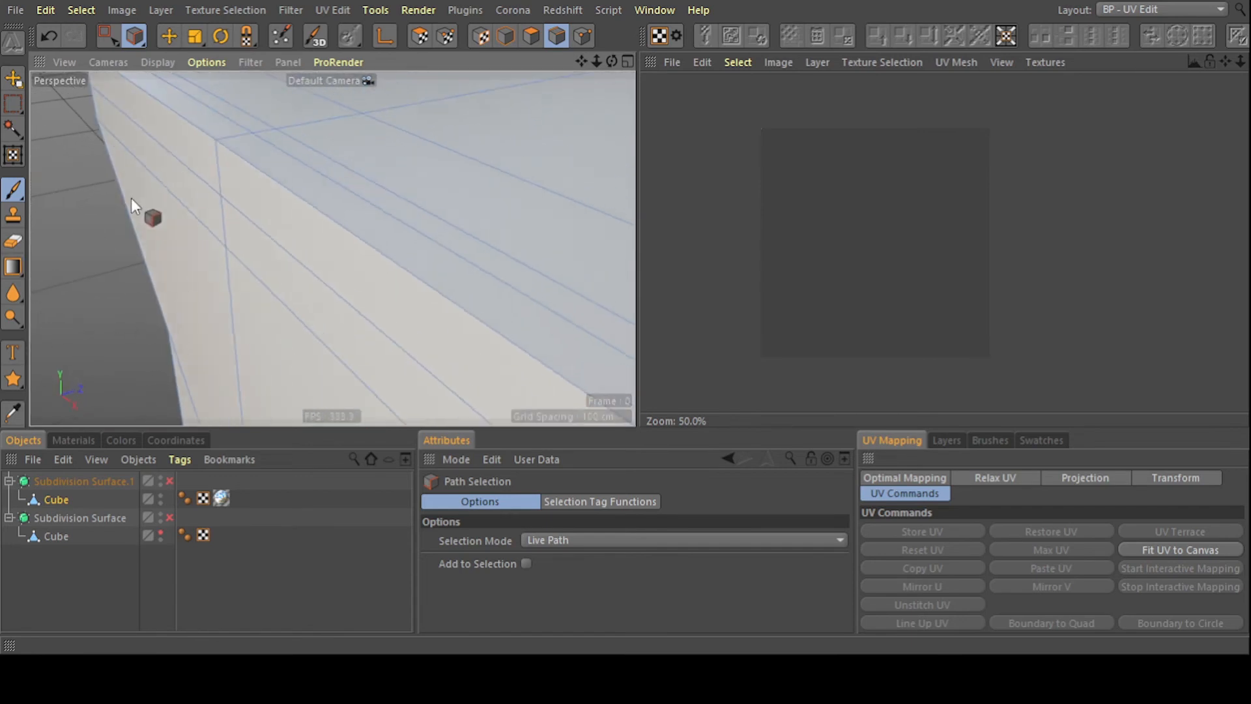
{"action": "scroll", "coordinate": [173, 195], "scroll_direction": "down", "scroll_amount": 6}
{"action": "left_click_drag", "start_coordinate": [357, 211], "coordinate": [437, 207], "text": "alt"}
{"action": "scroll", "coordinate": [360, 188], "scroll_direction": "down", "scroll_amount": 5}
{"action": "scroll", "coordinate": [176, 209], "scroll_direction": "up", "scroll_amount": 6}
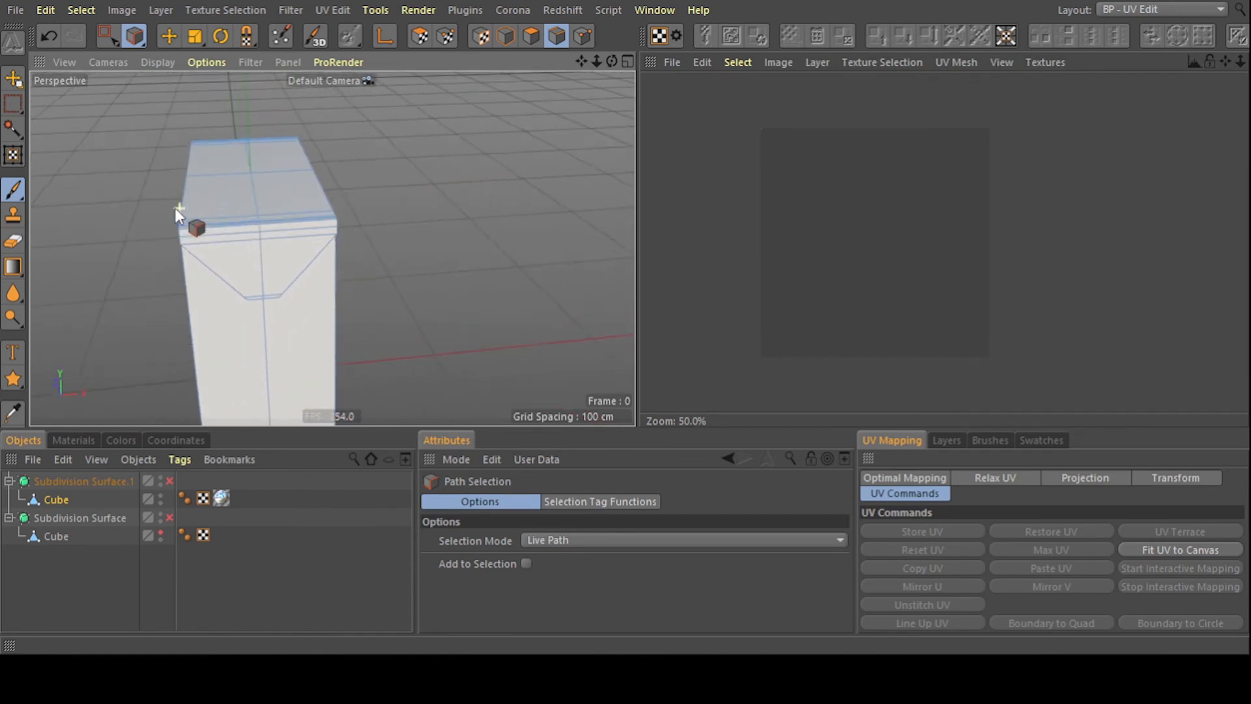
{"action": "scroll", "coordinate": [283, 220], "scroll_direction": "up", "scroll_amount": 5}
{"action": "scroll", "coordinate": [275, 304], "scroll_direction": "down", "scroll_amount": 4}
{"action": "scroll", "coordinate": [275, 303], "scroll_direction": "down", "scroll_amount": 2}
{"action": "scroll", "coordinate": [279, 327], "scroll_direction": "up", "scroll_amount": 6}
{"action": "left_click_drag", "start_coordinate": [276, 350], "coordinate": [264, 122]}
{"action": "key", "text": "Escape"}
{"action": "left_click_drag", "start_coordinate": [279, 353], "coordinate": [271, 158]}
{"action": "key", "text": "Escape"}
{"action": "mouse_move", "coordinate": [277, 349]}
{"action": "left_mouse_down"}
{"action": "mouse_move", "coordinate": [268, 197]}
{"action": "mouse_move", "coordinate": [355, 204]}
{"action": "mouse_move", "coordinate": [226, 187]}
{"action": "mouse_move", "coordinate": [316, 202]}
{"action": "mouse_move", "coordinate": [296, 198]}
{"action": "left_mouse_up"}
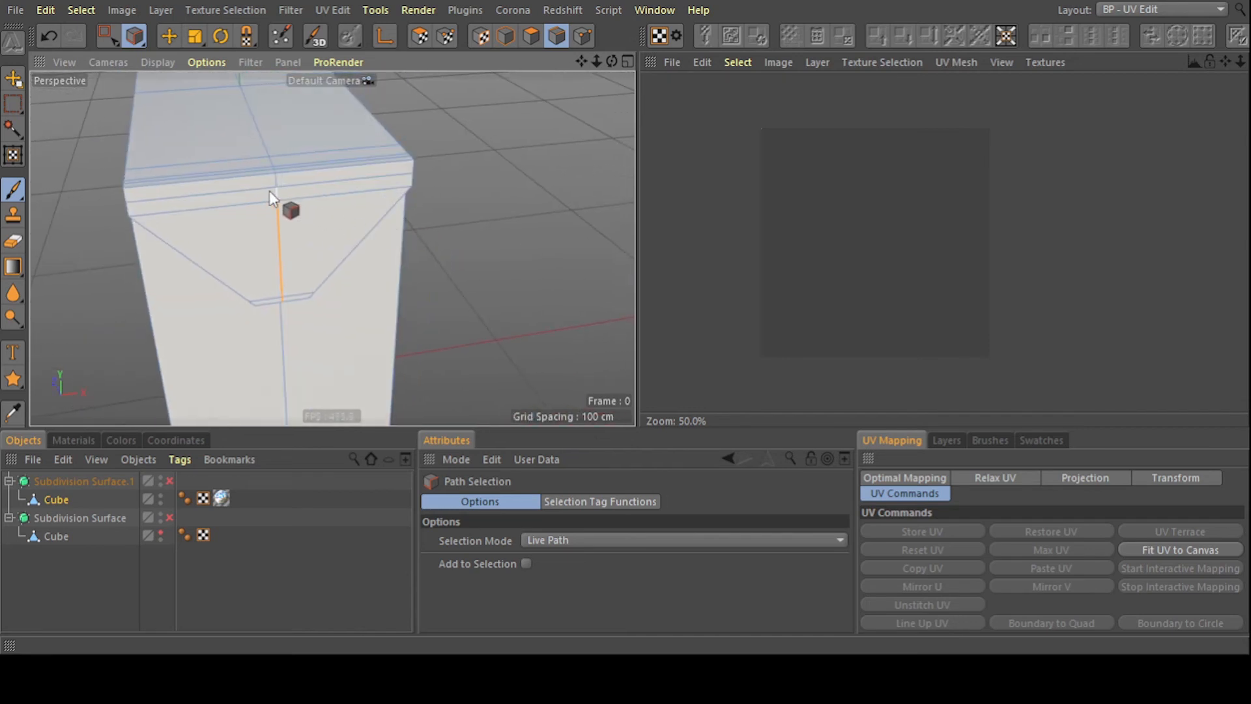
{"action": "left_click", "coordinate": [267, 153]}
- Extend the path selection along the centre line across the top and down the opposite narrow side's flap
{"action": "mouse_move", "coordinate": [264, 147]}
{"action": "left_mouse_down", "text": "alt"}
{"action": "mouse_move", "coordinate": [417, 232]}
{"action": "mouse_move", "coordinate": [346, 261]}
{"action": "left_mouse_up", "text": "alt"}
{"action": "scroll", "coordinate": [347, 263], "scroll_direction": "down", "scroll_amount": 4}
{"action": "left_click_drag", "start_coordinate": [295, 346], "coordinate": [432, 214], "text": "alt"}
{"action": "scroll", "coordinate": [282, 339], "scroll_direction": "up", "scroll_amount": 5}
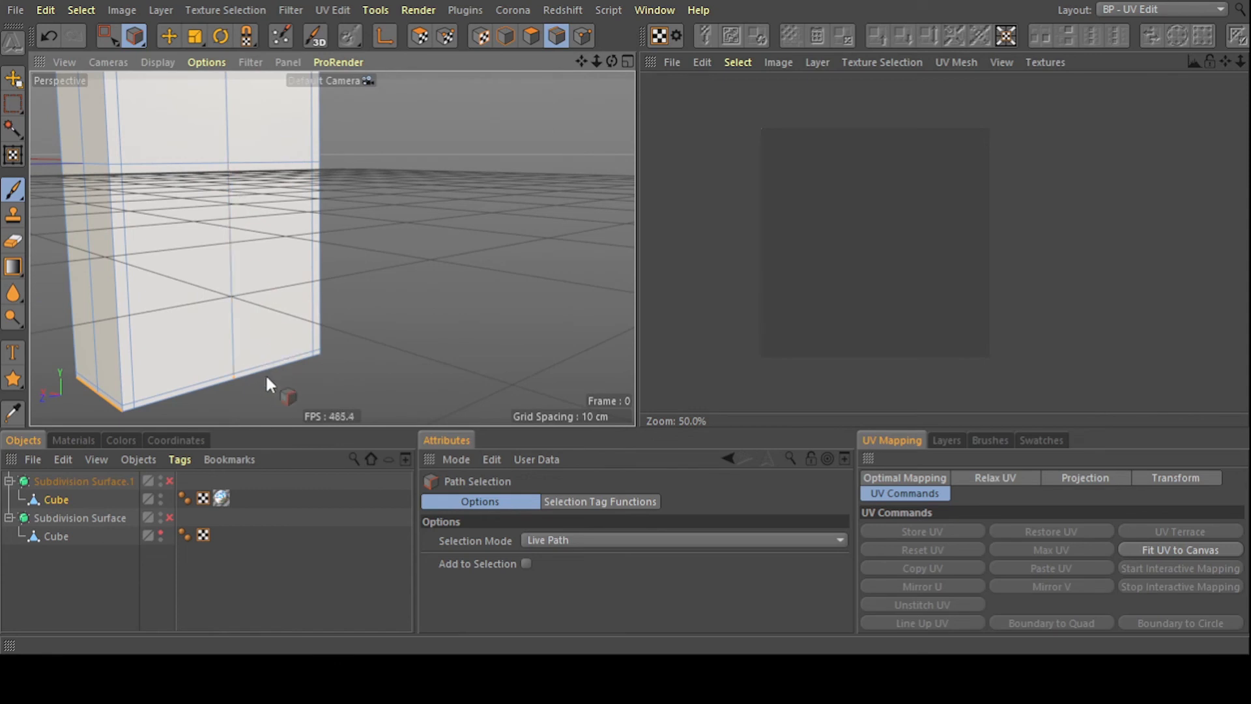
{"action": "scroll", "coordinate": [261, 373], "scroll_direction": "down", "scroll_amount": 4}
{"action": "left_click_drag", "start_coordinate": [323, 317], "coordinate": [349, 279], "text": "alt"}
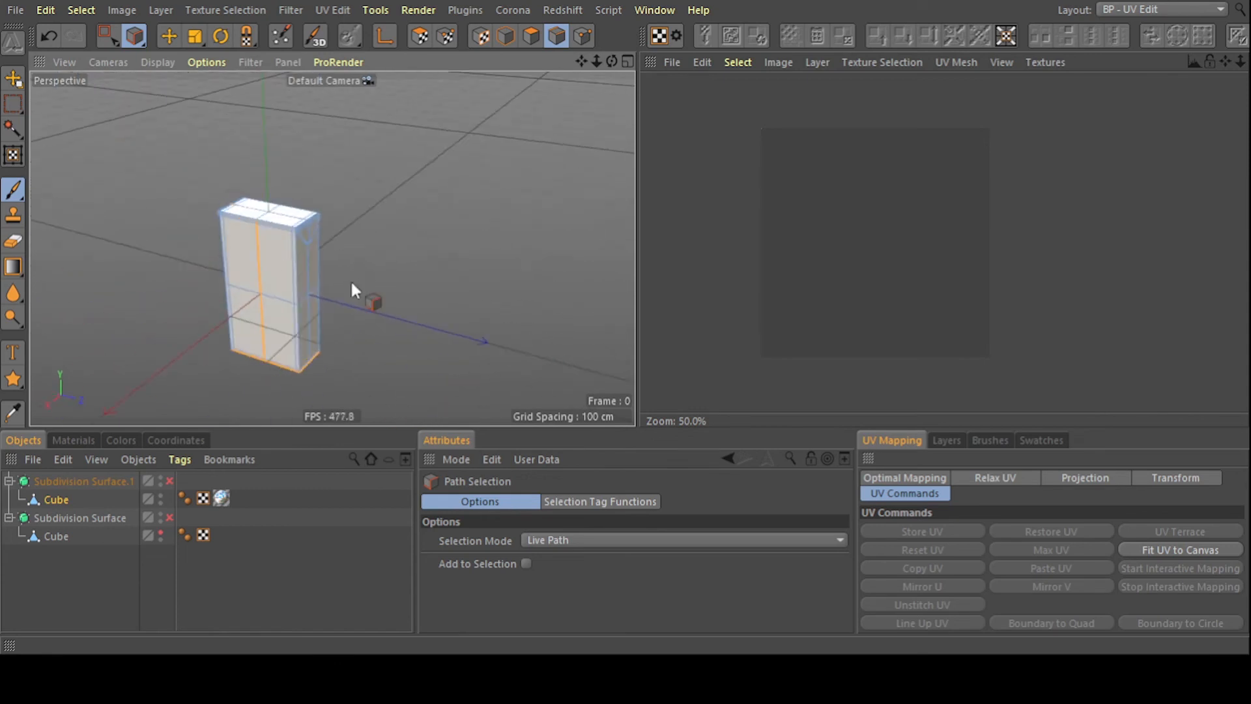
{"action": "scroll", "coordinate": [251, 199], "scroll_direction": "up", "scroll_amount": 5}
{"action": "left_click_drag", "start_coordinate": [250, 199], "coordinate": [339, 313], "text": "alt"}
{"action": "scroll", "coordinate": [317, 256], "scroll_direction": "up", "scroll_amount": 3}
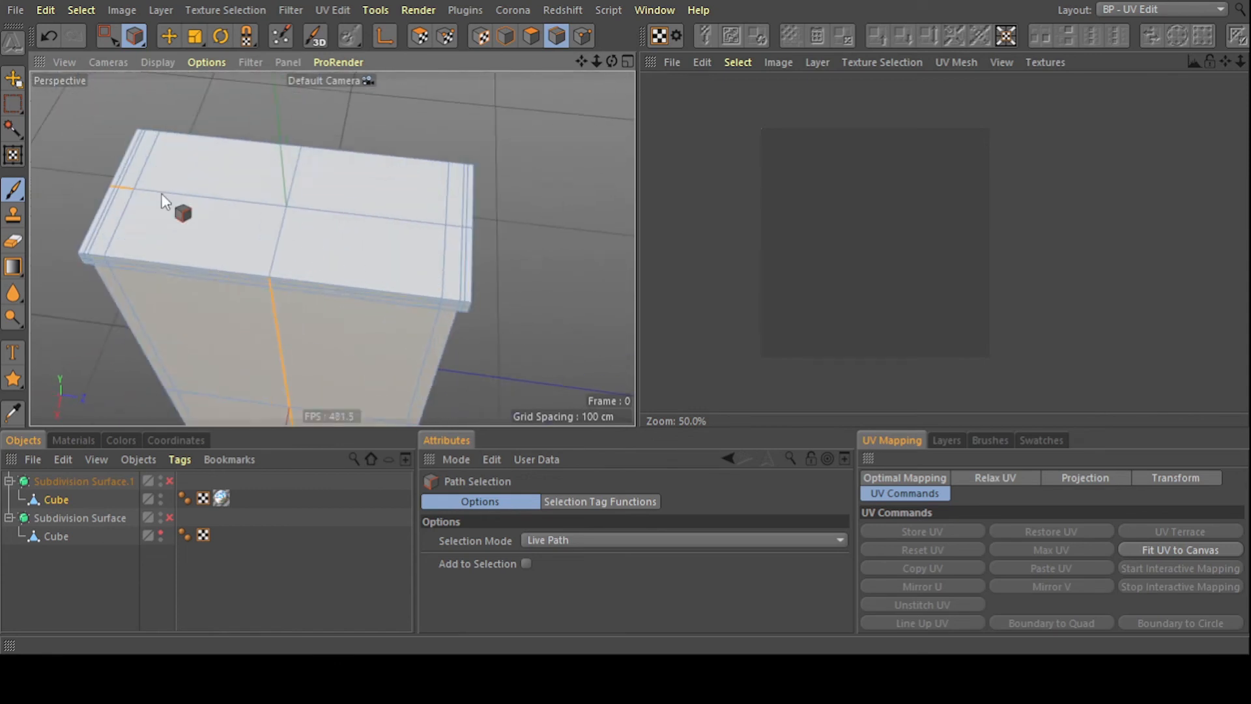
{"action": "mouse_move", "coordinate": [145, 190]}
{"action": "left_mouse_down"}
{"action": "mouse_move", "coordinate": [248, 214]}
{"action": "mouse_move", "coordinate": [476, 226]}
{"action": "mouse_move", "coordinate": [257, 95]}
{"action": "mouse_move", "coordinate": [316, 110]}
{"action": "left_mouse_up"}
{"action": "left_click_drag", "start_coordinate": [415, 297], "coordinate": [424, 385]}
- Check the selected seam edges on the carton's top, flaps, wide side and base
{"action": "left_click_drag", "start_coordinate": [462, 187], "coordinate": [377, 245], "text": "alt"}
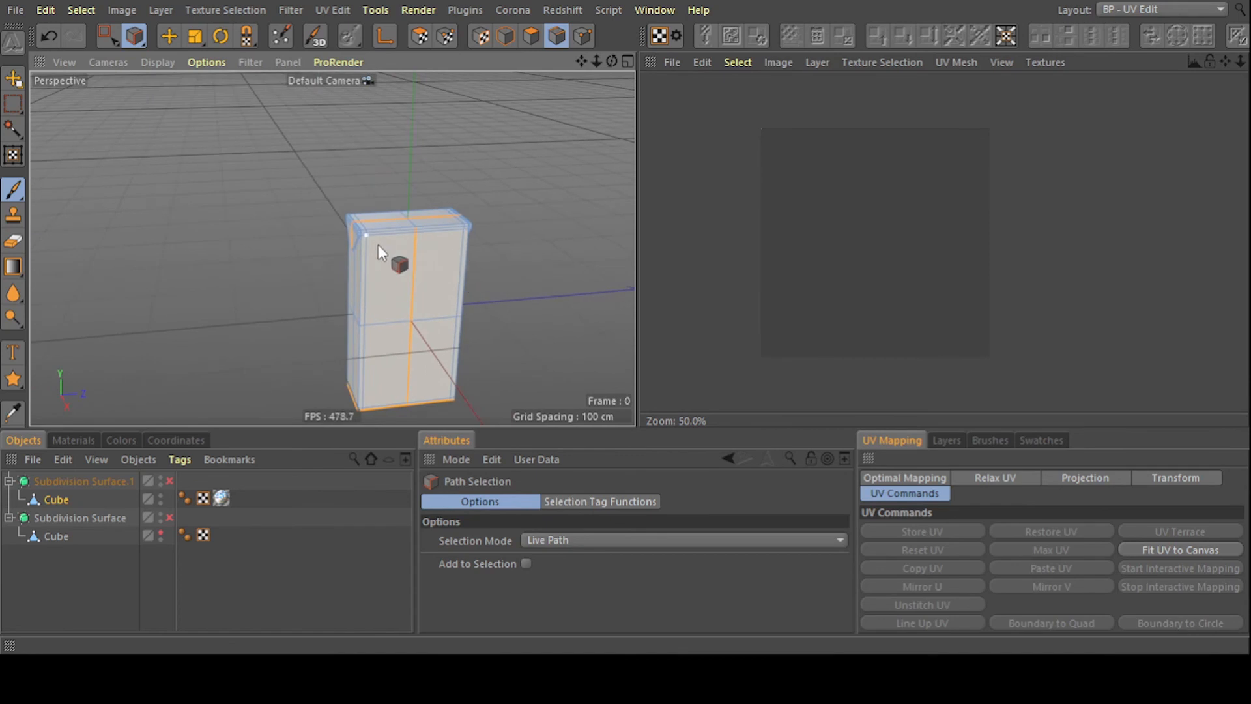
{"action": "left_click_drag", "start_coordinate": [300, 232], "coordinate": [232, 184], "text": "alt"}
{"action": "left_click_drag", "start_coordinate": [322, 207], "coordinate": [226, 209], "text": "alt"}
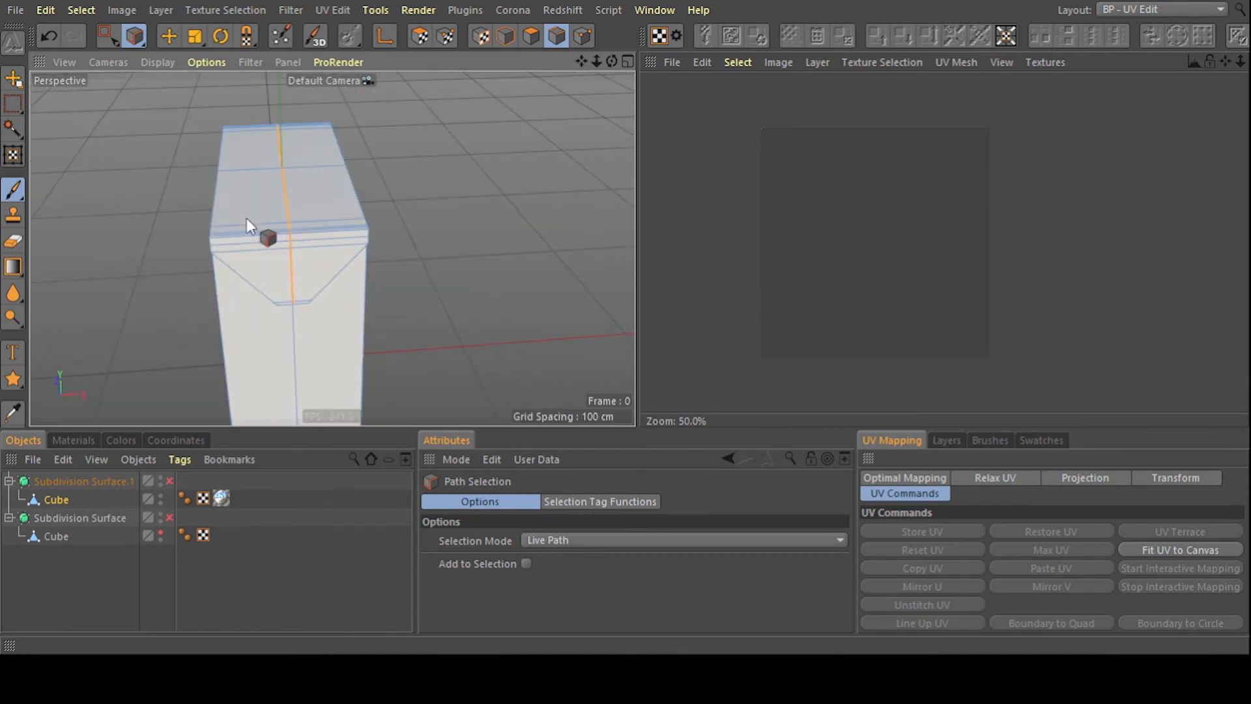
{"action": "left_click_drag", "start_coordinate": [158, 158], "coordinate": [574, 158], "text": "alt"}
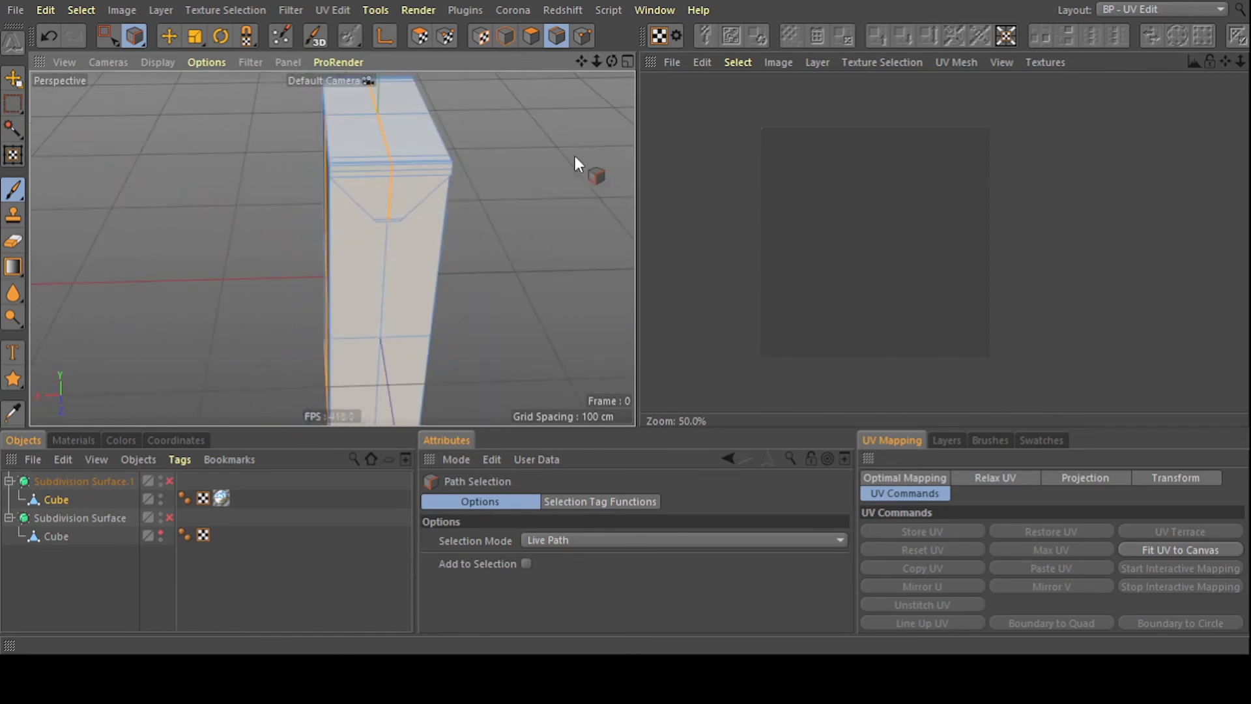
{"action": "left_click_drag", "start_coordinate": [189, 183], "coordinate": [374, 221], "text": "alt"}
{"action": "scroll", "coordinate": [222, 113], "scroll_direction": "up", "scroll_amount": 3}
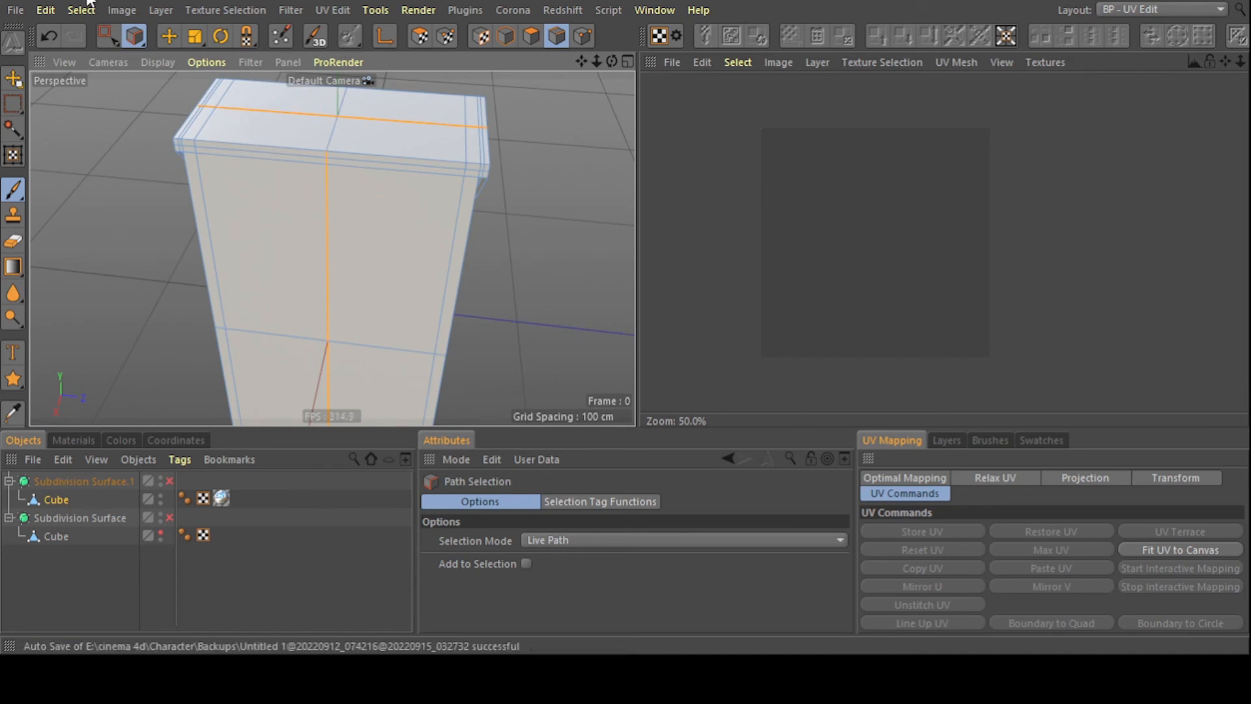
{"action": "left_click_drag", "start_coordinate": [146, 65], "coordinate": [215, 195], "text": "alt"}
{"action": "left_click_drag", "start_coordinate": [301, 197], "coordinate": [401, 221], "text": "alt"}
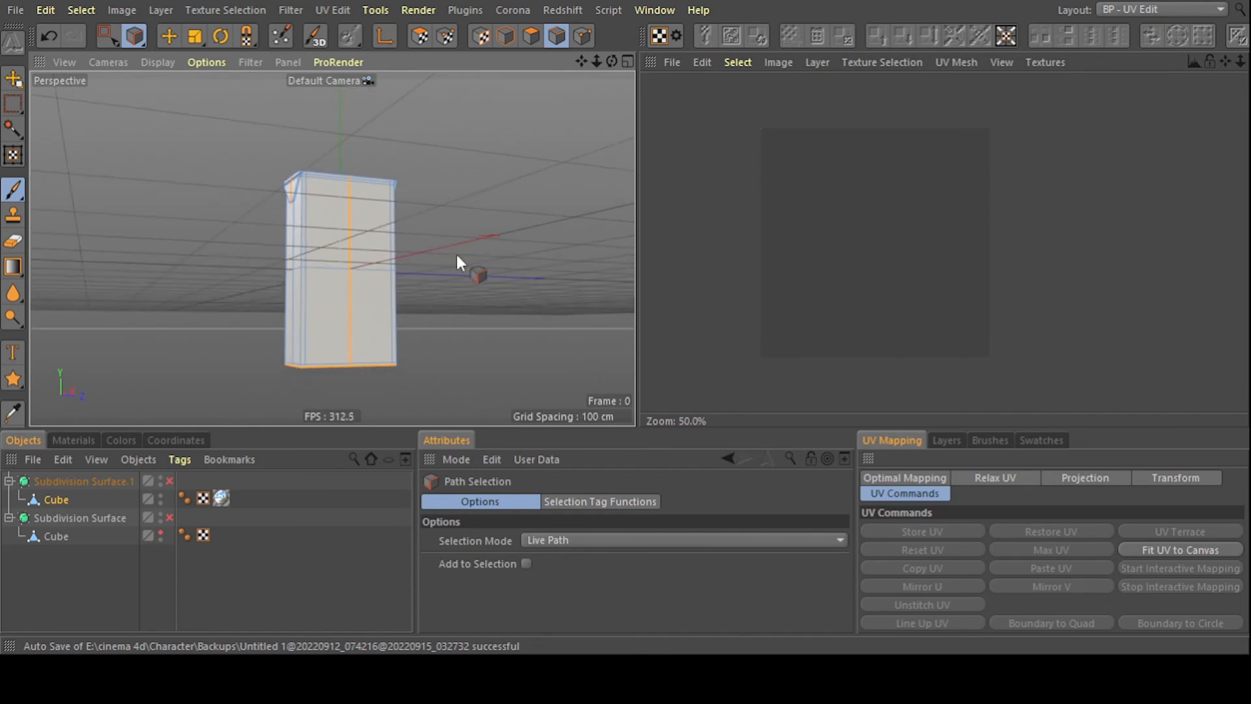
- Unwrap the carton by applying the LSCM UV relax with Cut Selected Edges enabled
{"action": "left_click", "coordinate": [996, 480]}
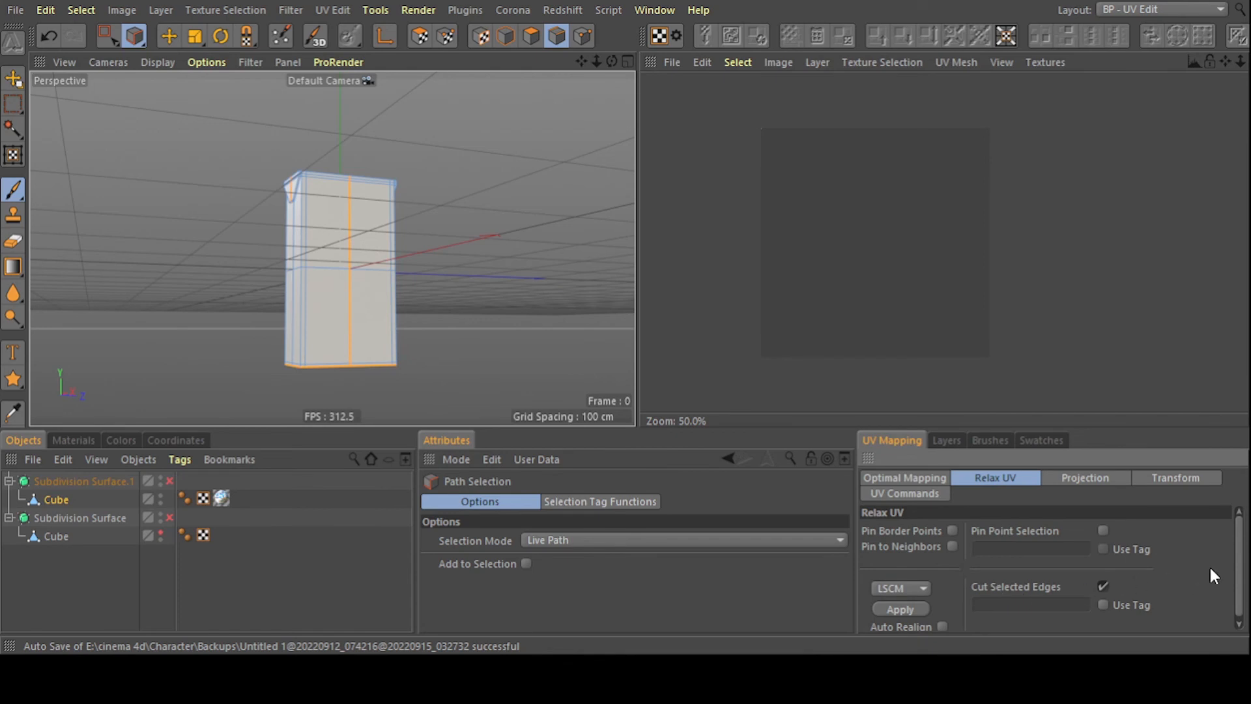
{"action": "scroll", "coordinate": [1241, 571], "scroll_direction": "down", "scroll_amount": 1}
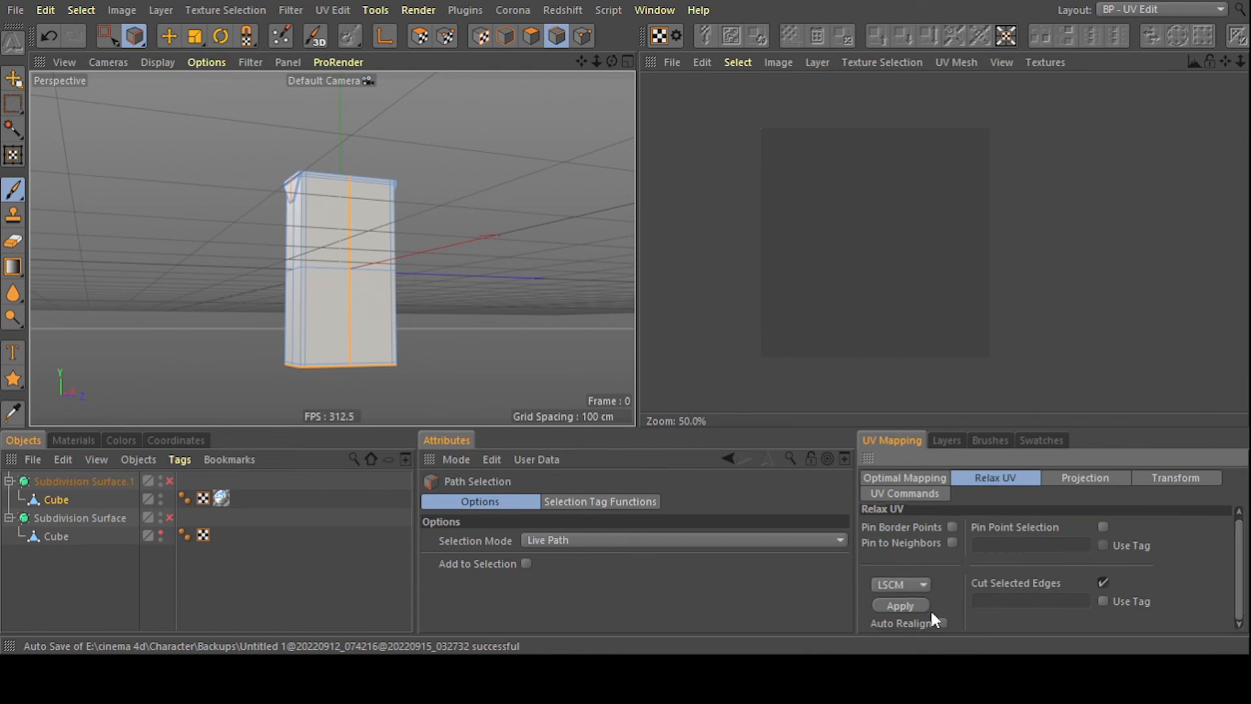
{"action": "left_click", "coordinate": [901, 605]}
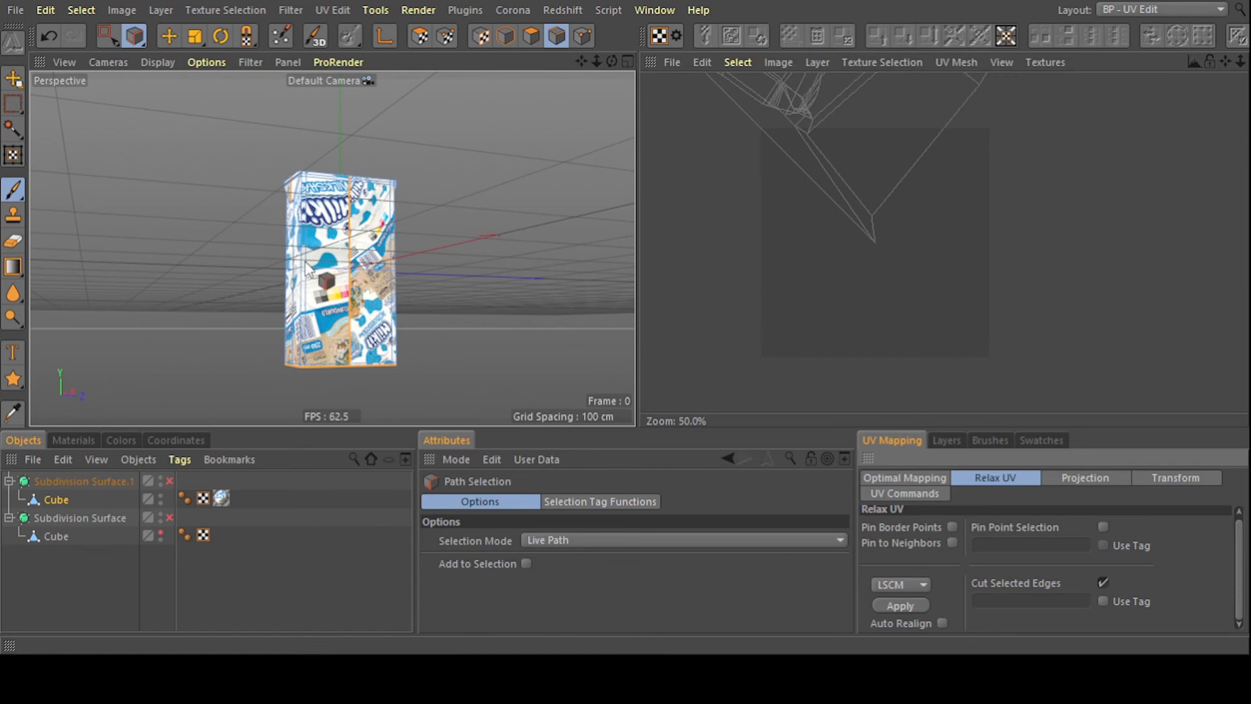
- Switch to UV Polygon Edit mode and examine how the label artwork falls on the carton's sides and top
{"action": "scroll", "coordinate": [754, 206], "scroll_direction": "up", "scroll_amount": 4}
{"action": "mouse_move", "coordinate": [710, 254]}
{"action": "middle_mouse_down", "text": "alt"}
{"action": "mouse_move", "coordinate": [929, 281]}
{"action": "mouse_move", "coordinate": [899, 289]}
{"action": "middle_mouse_up", "text": "alt"}
{"action": "scroll", "coordinate": [923, 277], "scroll_direction": "down", "scroll_amount": 3}
{"action": "mouse_move", "coordinate": [299, 349]}
{"action": "left_mouse_down", "text": "alt"}
{"action": "mouse_move", "coordinate": [444, 373]}
{"action": "mouse_move", "coordinate": [584, 370]}
{"action": "mouse_move", "coordinate": [501, 284]}
{"action": "left_mouse_up", "text": "alt"}
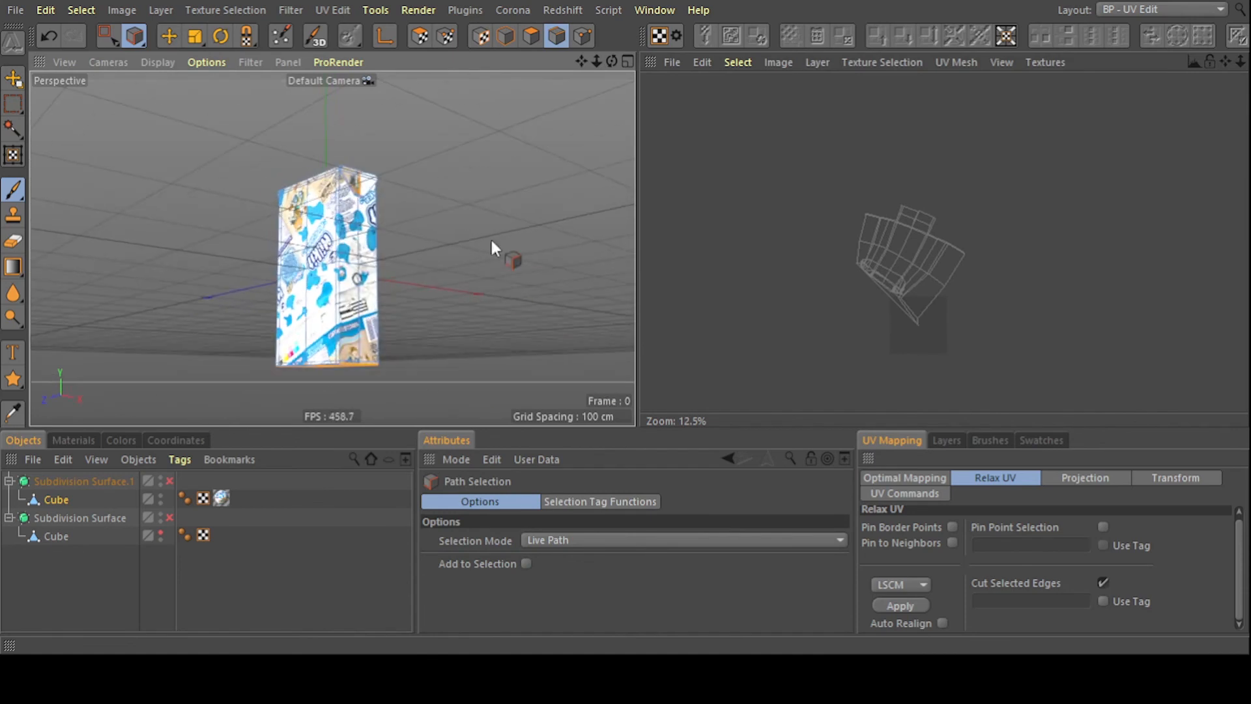
{"action": "left_click", "coordinate": [432, 42]}
{"action": "left_click_drag", "start_coordinate": [375, 293], "coordinate": [300, 307], "text": "alt"}
{"action": "scroll", "coordinate": [383, 177], "scroll_direction": "up", "scroll_amount": 5}
{"action": "scroll", "coordinate": [431, 226], "scroll_direction": "down", "scroll_amount": 2}
{"action": "scroll", "coordinate": [431, 230], "scroll_direction": "up", "scroll_amount": 7}
{"action": "left_click_drag", "start_coordinate": [432, 231], "coordinate": [275, 263], "text": "alt"}
{"action": "scroll", "coordinate": [355, 286], "scroll_direction": "down", "scroll_amount": 6}
{"action": "left_click_drag", "start_coordinate": [430, 323], "coordinate": [408, 217], "text": "alt"}
{"action": "middle_click_drag", "start_coordinate": [389, 343], "coordinate": [384, 232], "text": "alt"}
{"action": "left_click_drag", "start_coordinate": [384, 232], "coordinate": [435, 322], "text": "alt"}
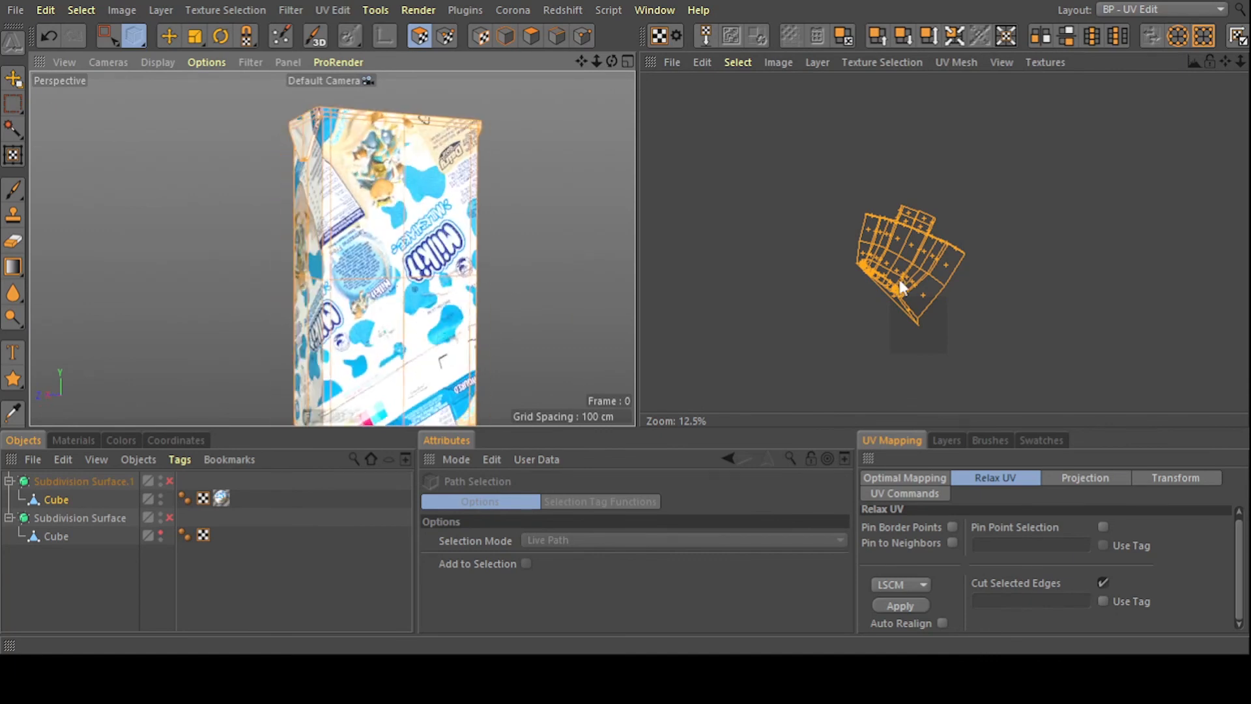
- Inspect the unwrapped UV mesh closely around the densely packed flap polygons
{"action": "scroll", "coordinate": [912, 271], "scroll_direction": "up", "scroll_amount": 3}
{"action": "scroll", "coordinate": [888, 303], "scroll_direction": "down", "scroll_amount": 3}
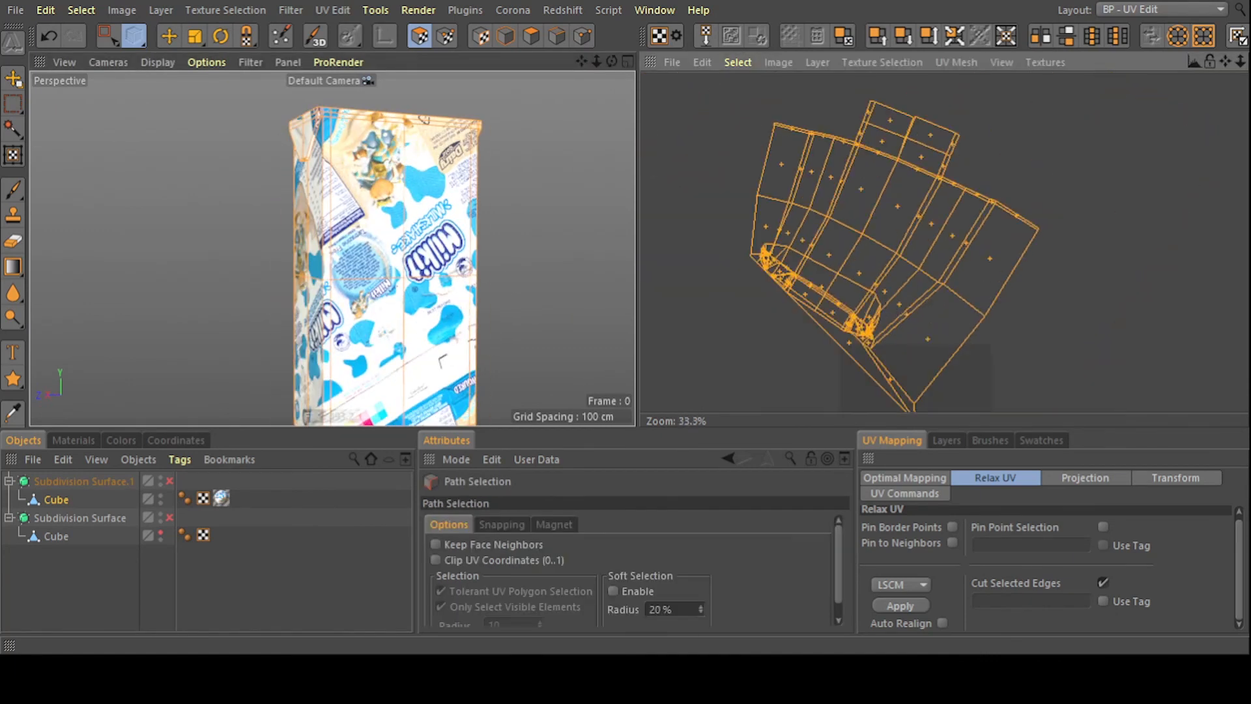
{"action": "scroll", "coordinate": [871, 327], "scroll_direction": "down", "scroll_amount": 4}
{"action": "scroll", "coordinate": [870, 327], "scroll_direction": "up", "scroll_amount": 3}
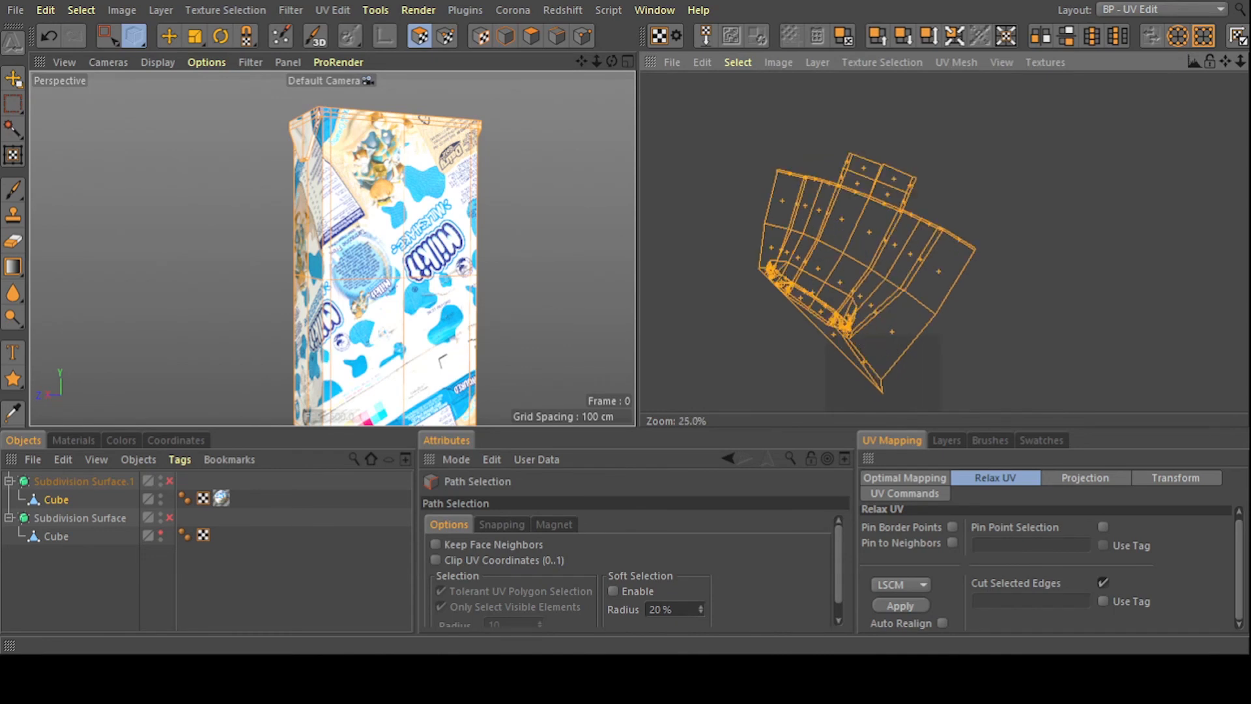
{"action": "scroll", "coordinate": [850, 355], "scroll_direction": "up", "scroll_amount": 4}
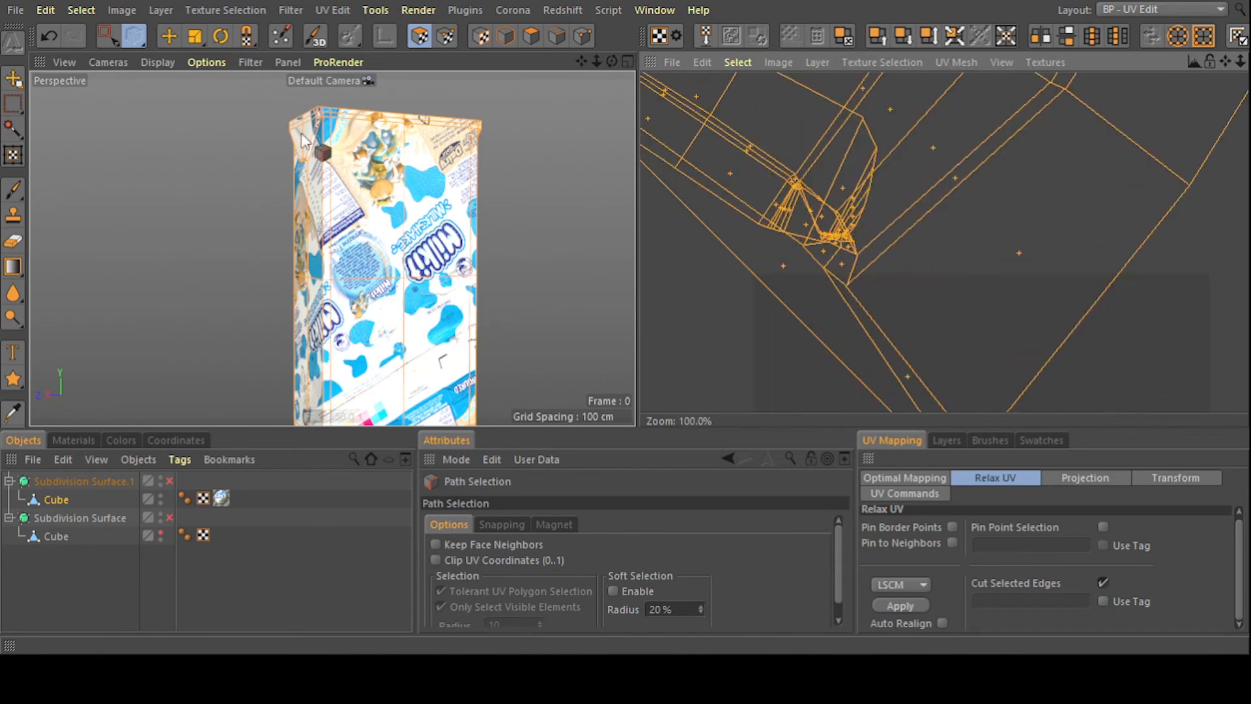
- Rectangle-select the clustered UV points in UV Point Edit mode and locate them on the carton's flap
{"action": "left_click", "coordinate": [446, 36]}
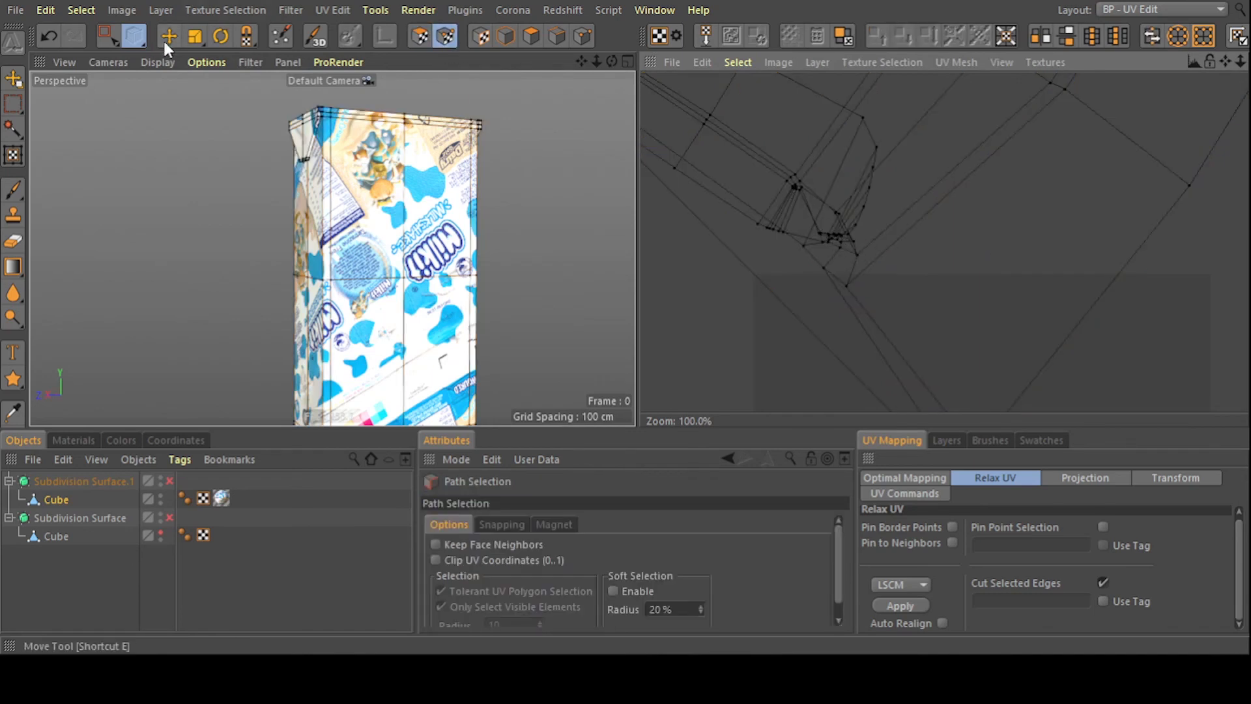
{"action": "left_click", "coordinate": [107, 36]}
{"action": "left_click_drag", "start_coordinate": [834, 197], "coordinate": [890, 298]}
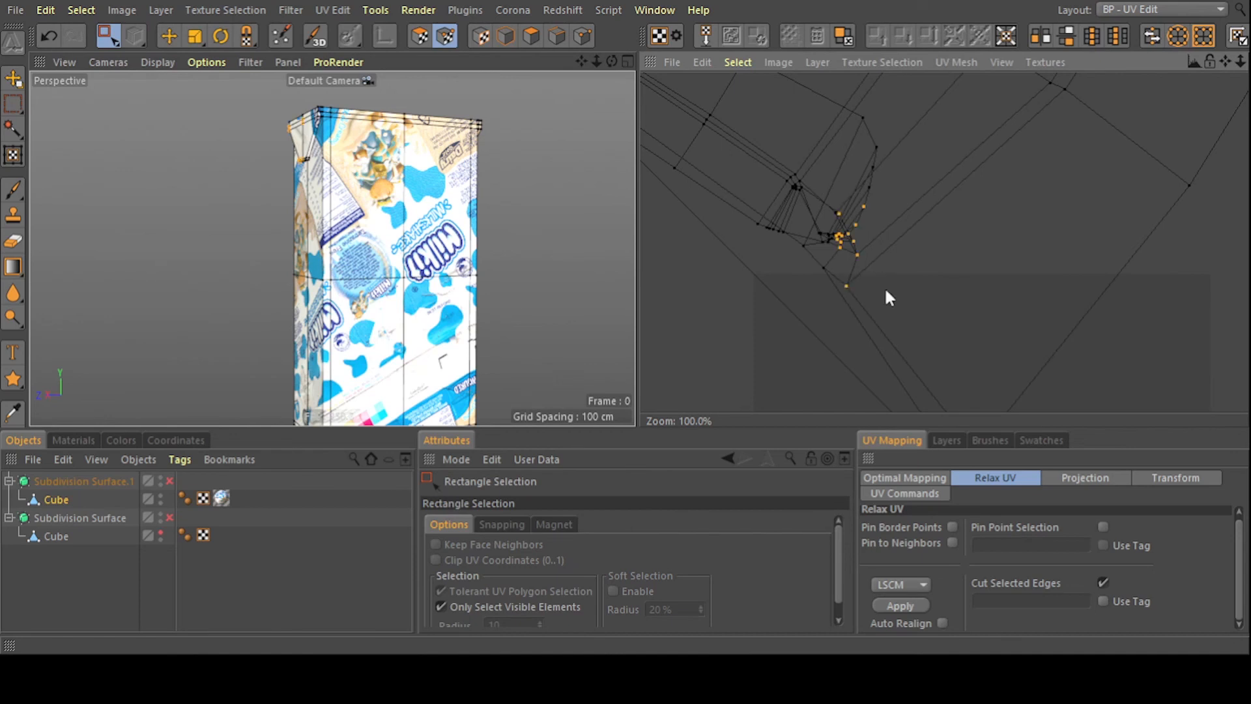
{"action": "scroll", "coordinate": [873, 283], "scroll_direction": "up", "scroll_amount": 1}
{"action": "left_click_drag", "start_coordinate": [479, 165], "coordinate": [690, 261], "text": "alt"}
{"action": "left_click_drag", "start_coordinate": [805, 150], "coordinate": [913, 314]}
{"action": "left_click_drag", "start_coordinate": [495, 277], "coordinate": [496, 195], "text": "alt"}
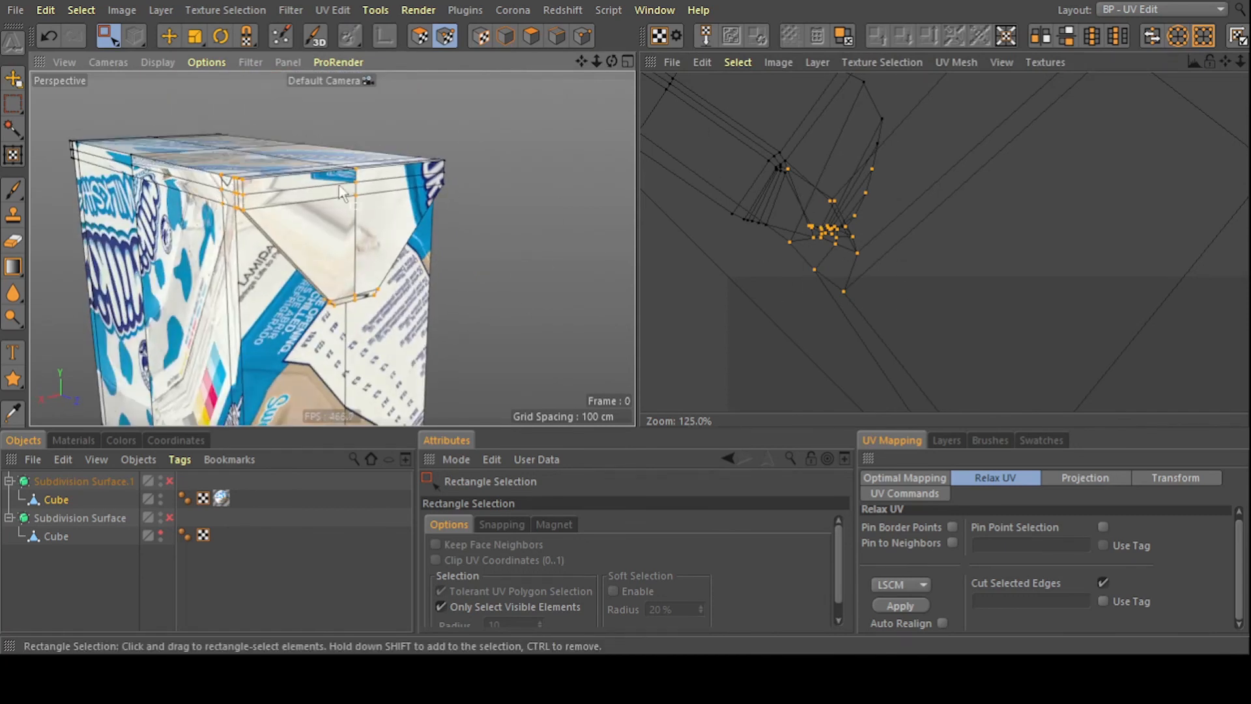
{"action": "left_click_drag", "start_coordinate": [354, 270], "coordinate": [374, 172], "text": "alt"}
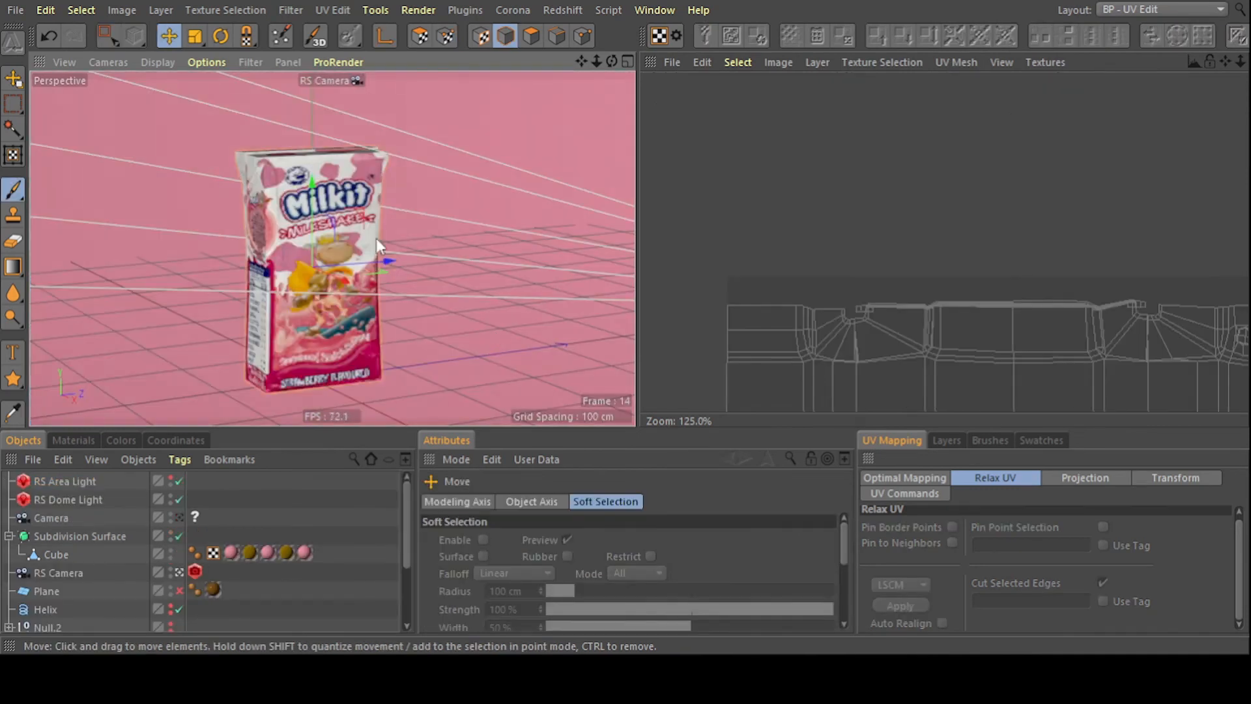
- Examine the finished strawberry carton and its straightened UV mesh in the reference scene
{"action": "scroll", "coordinate": [375, 232], "scroll_direction": "down", "scroll_amount": 3}
{"action": "left_click_drag", "start_coordinate": [376, 231], "coordinate": [307, 175], "text": "alt"}
{"action": "mouse_move", "coordinate": [980, 298]}
{"action": "middle_mouse_down", "text": "alt"}
{"action": "mouse_move", "coordinate": [906, 233]}
{"action": "mouse_move", "coordinate": [871, 103]}
{"action": "middle_mouse_up", "text": "alt"}
{"action": "scroll", "coordinate": [980, 292], "scroll_direction": "down", "scroll_amount": 2}
{"action": "middle_click_drag", "start_coordinate": [938, 313], "coordinate": [928, 296], "text": "alt"}
{"action": "middle_click_drag", "start_coordinate": [870, 342], "coordinate": [868, 282], "text": "alt"}
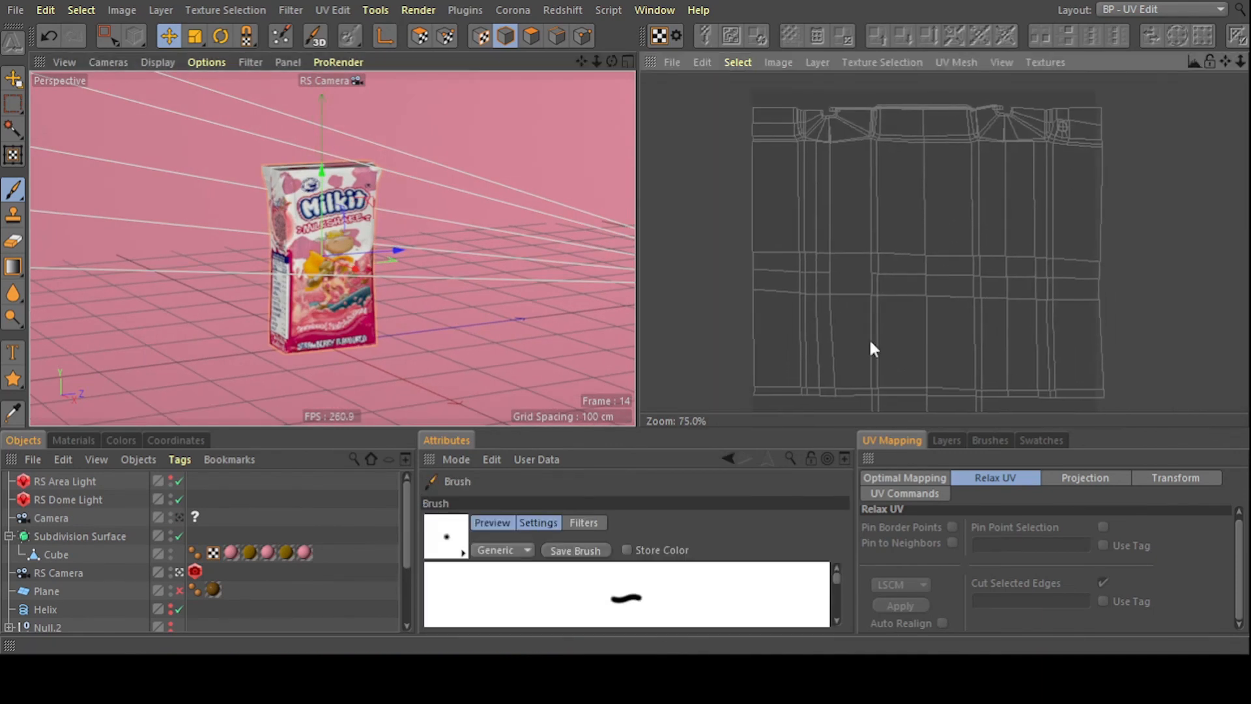
- Switch the reference carton to UV Point Edit mode and rectangle-select its visible points in the viewport
{"action": "left_click", "coordinate": [531, 37]}
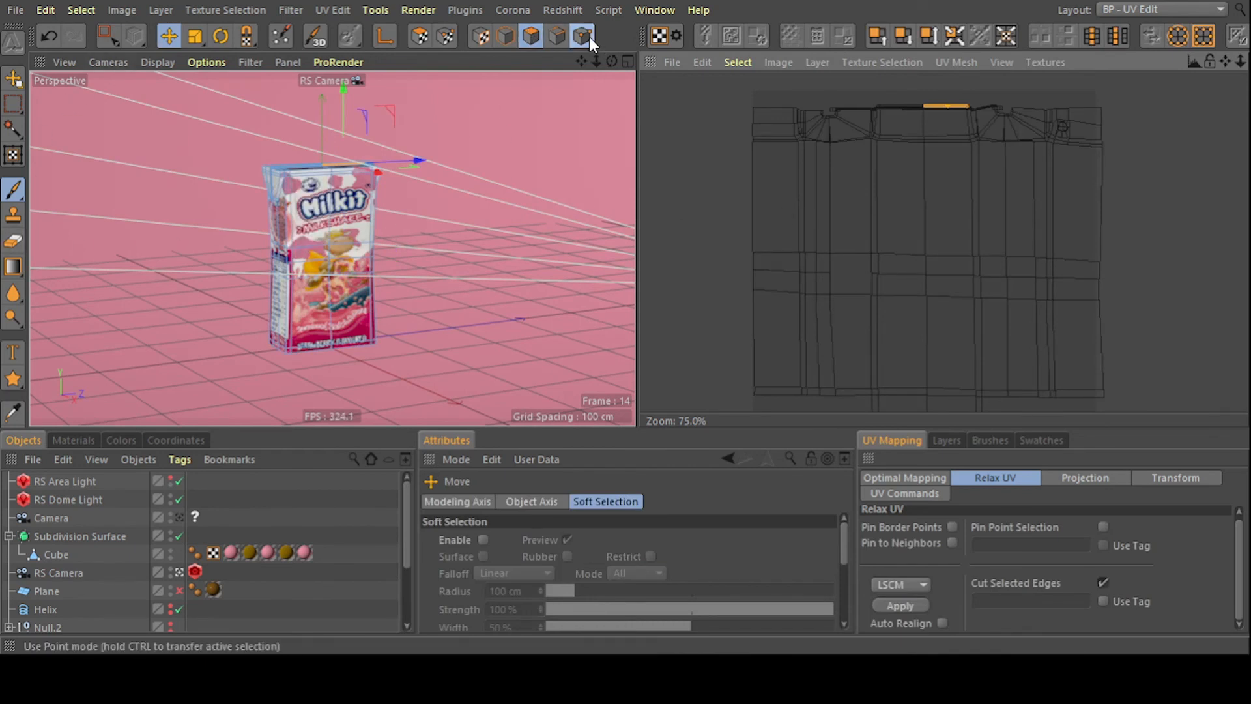
{"action": "left_click", "coordinate": [445, 37]}
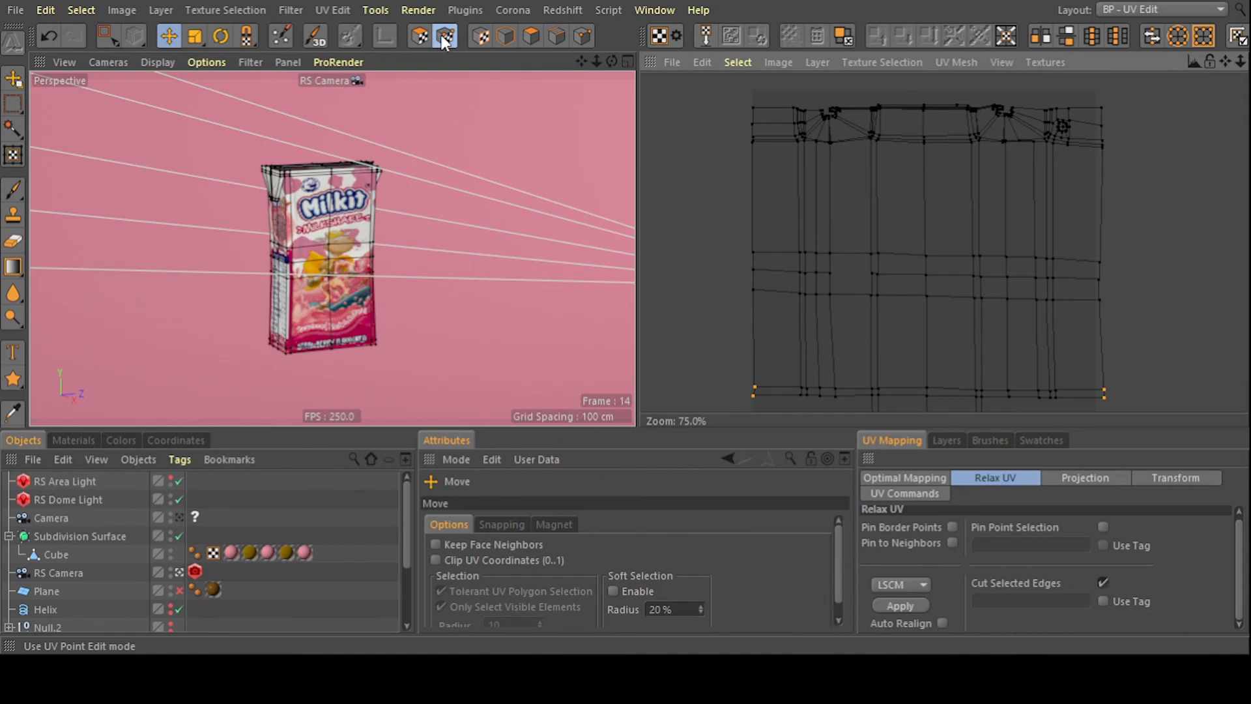
{"action": "left_click", "coordinate": [108, 37]}
{"action": "left_click_drag", "start_coordinate": [437, 351], "coordinate": [161, 132]}
{"action": "middle_click_drag", "start_coordinate": [1015, 304], "coordinate": [947, 269], "text": "alt"}
{"action": "scroll", "coordinate": [999, 291], "scroll_direction": "down", "scroll_amount": 2}
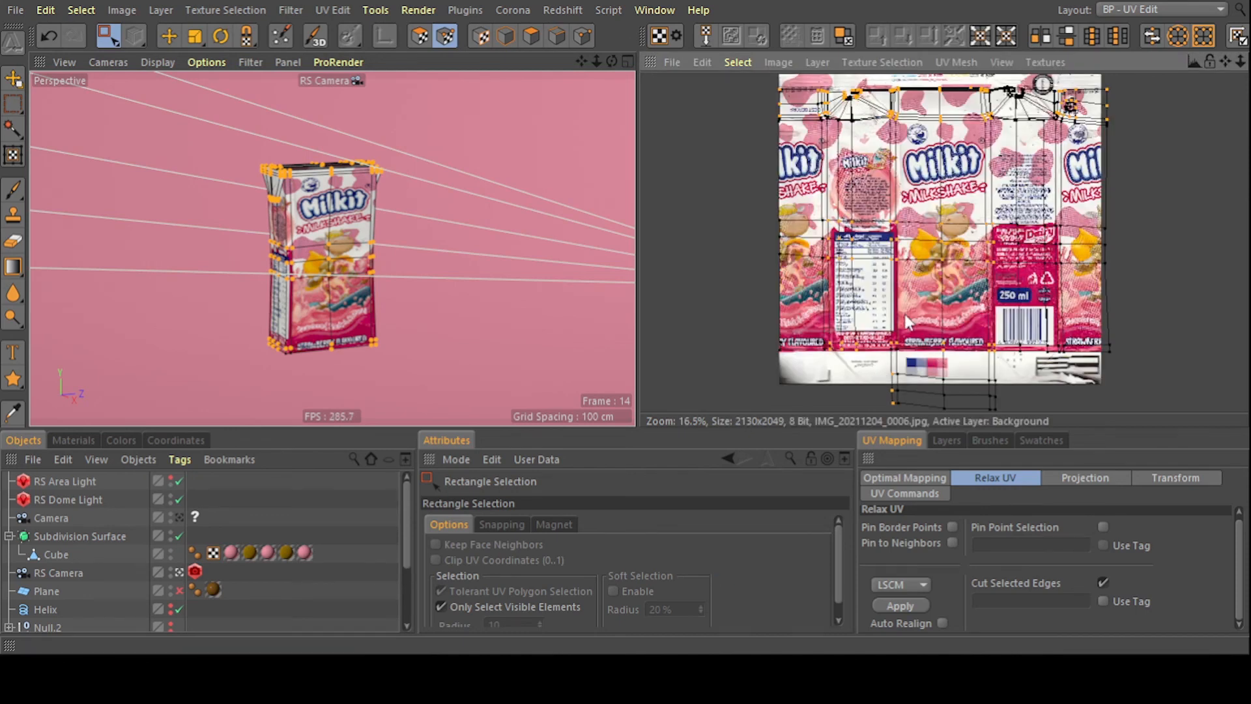
- Rectangle-select the reference carton's whole UV layout to compare it with the label image
{"action": "scroll", "coordinate": [957, 284], "scroll_direction": "down", "scroll_amount": 5}
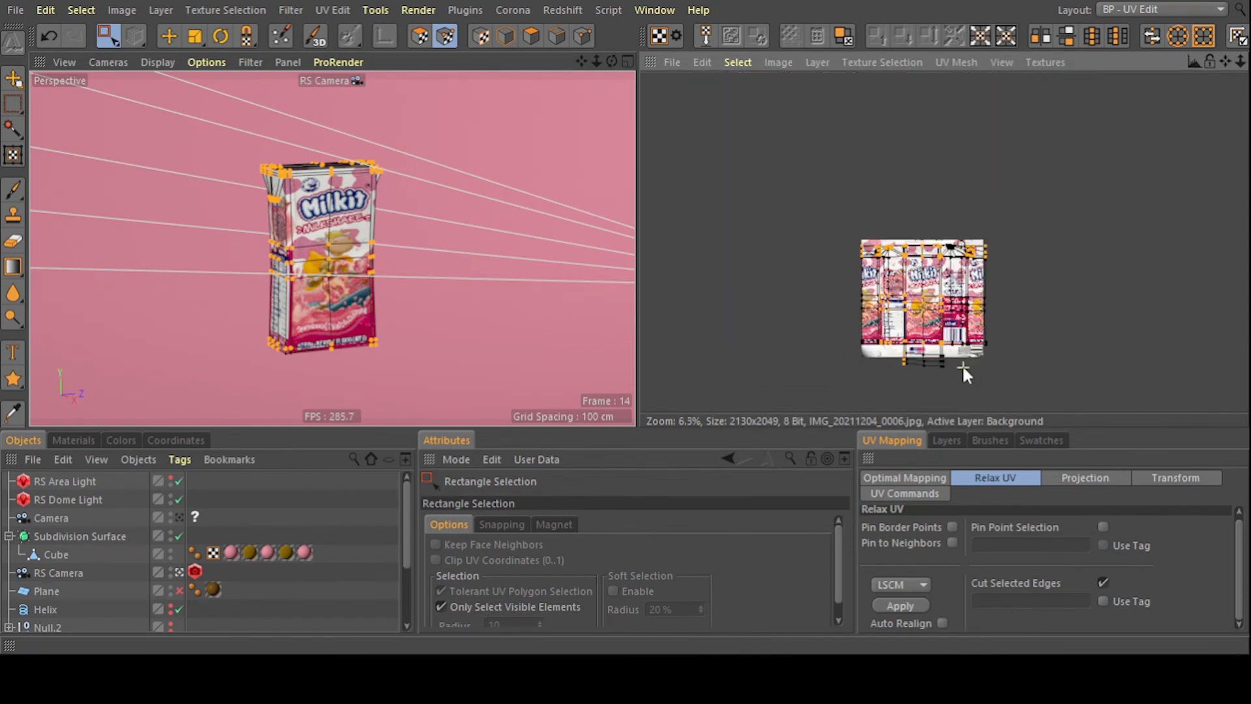
{"action": "scroll", "coordinate": [925, 306], "scroll_direction": "up", "scroll_amount": 5}
{"action": "scroll", "coordinate": [938, 299], "scroll_direction": "down", "scroll_amount": 3}
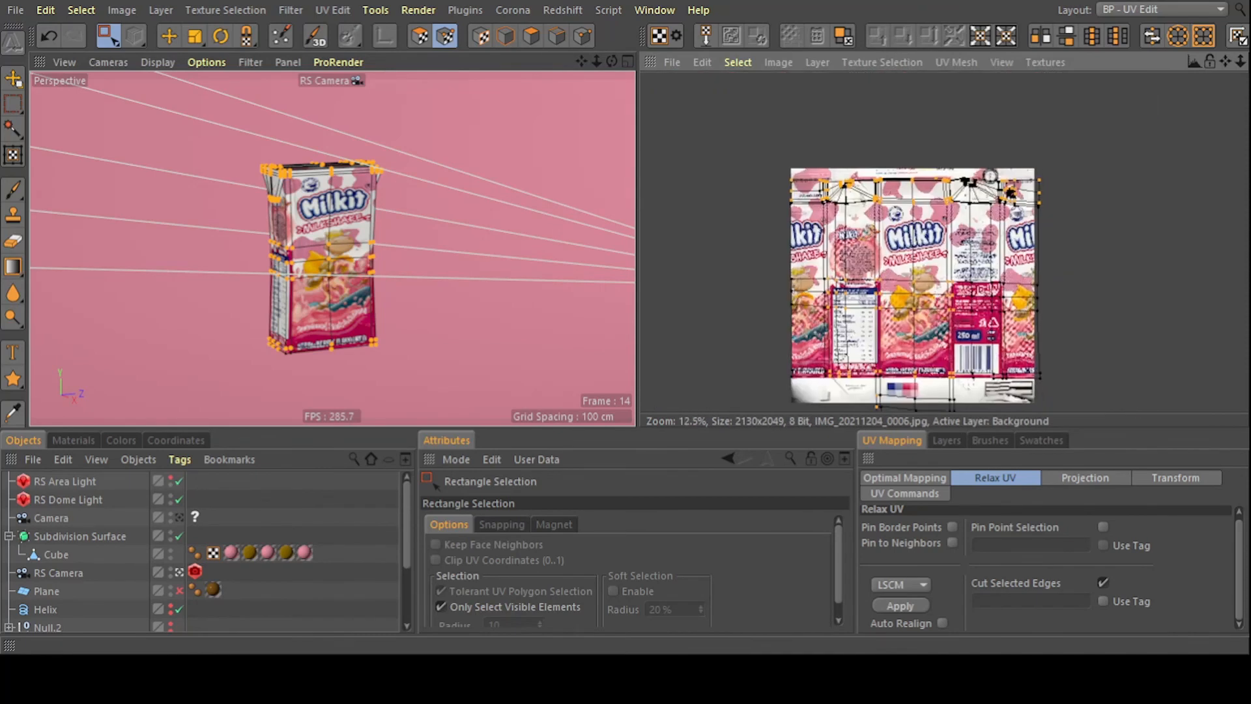
{"action": "left_click_drag", "start_coordinate": [1044, 409], "coordinate": [705, 71]}
{"action": "scroll", "coordinate": [890, 264], "scroll_direction": "up", "scroll_amount": 2}
{"action": "scroll", "coordinate": [890, 259], "scroll_direction": "down", "scroll_amount": 3}
{"action": "scroll", "coordinate": [896, 261], "scroll_direction": "up", "scroll_amount": 3}
{"action": "scroll", "coordinate": [903, 248], "scroll_direction": "down", "scroll_amount": 1}
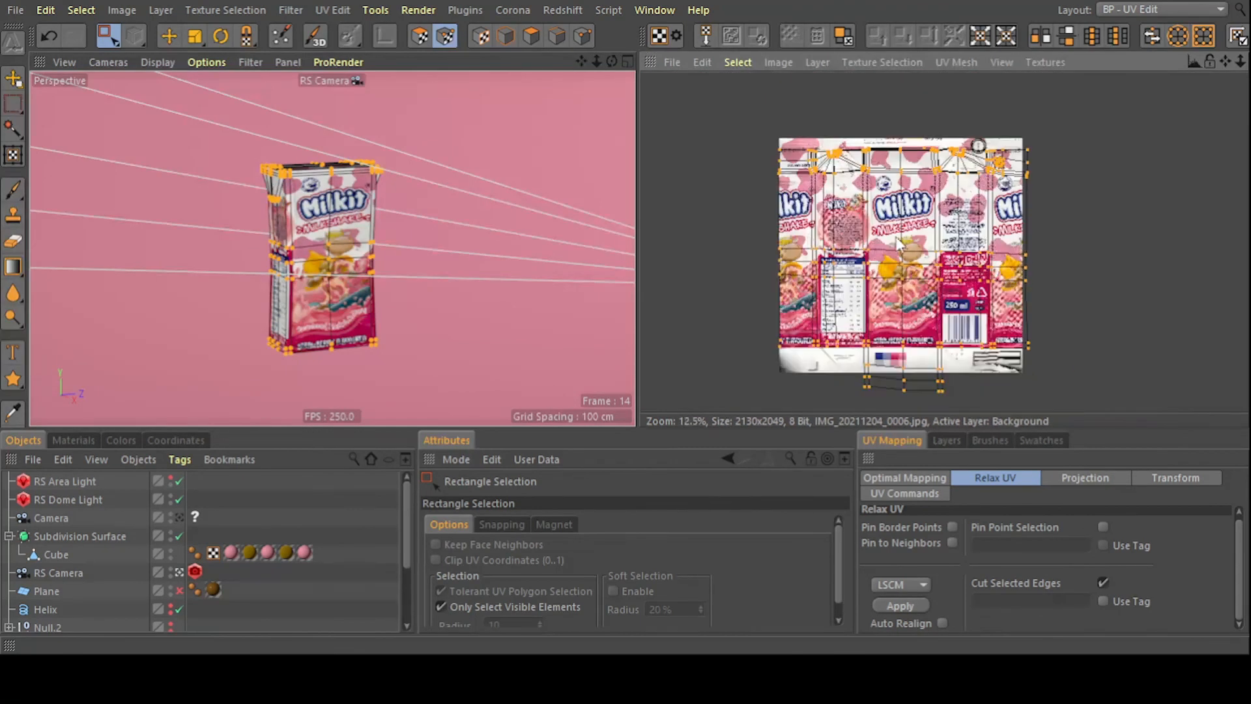
{"action": "scroll", "coordinate": [529, 245], "scroll_direction": "down", "scroll_amount": 10}
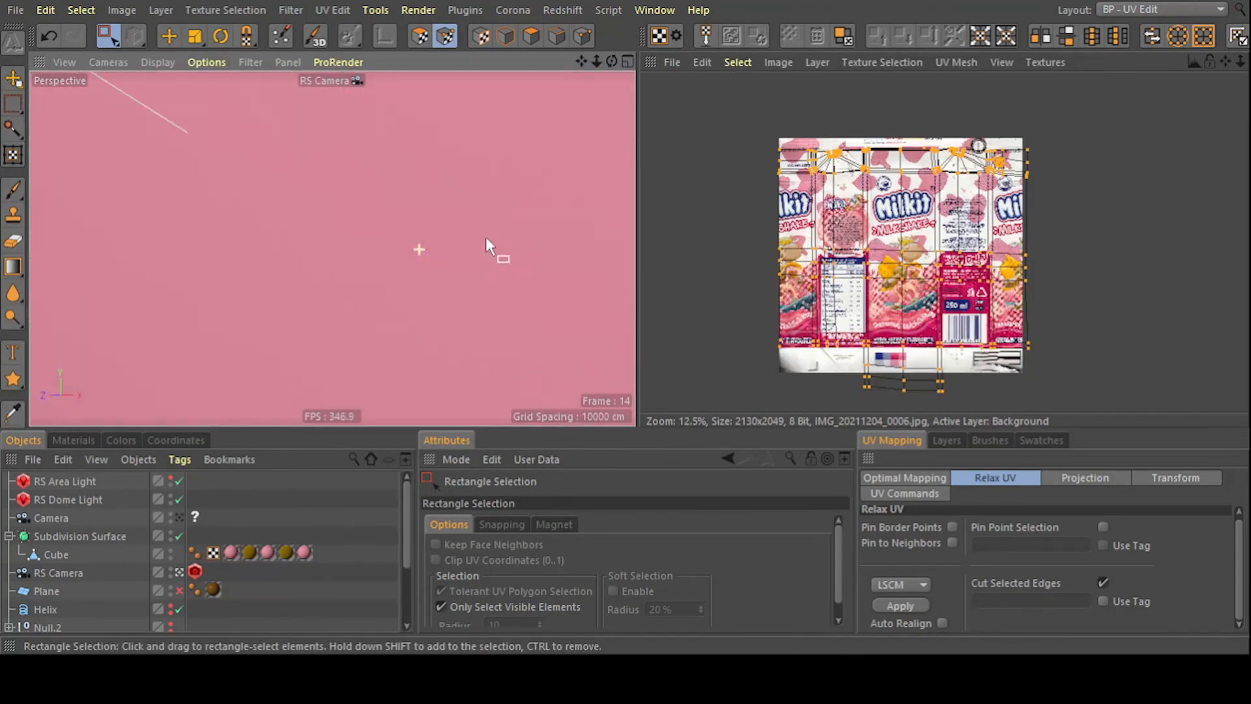
{"action": "scroll", "coordinate": [431, 276], "scroll_direction": "up", "scroll_amount": 8}
{"action": "scroll", "coordinate": [398, 325], "scroll_direction": "down", "scroll_amount": 4}
{"action": "mouse_move", "coordinate": [438, 274]}
{"action": "left_mouse_down", "text": "alt"}
{"action": "mouse_move", "coordinate": [419, 224]}
{"action": "mouse_move", "coordinate": [456, 202]}
{"action": "mouse_move", "coordinate": [403, 225]}
{"action": "mouse_move", "coordinate": [223, 194]}
{"action": "left_mouse_up", "text": "alt"}
{"action": "left_click_drag", "start_coordinate": [487, 255], "coordinate": [367, 250], "text": "alt"}
{"action": "left_click_drag", "start_coordinate": [563, 216], "coordinate": [545, 191], "text": "alt"}
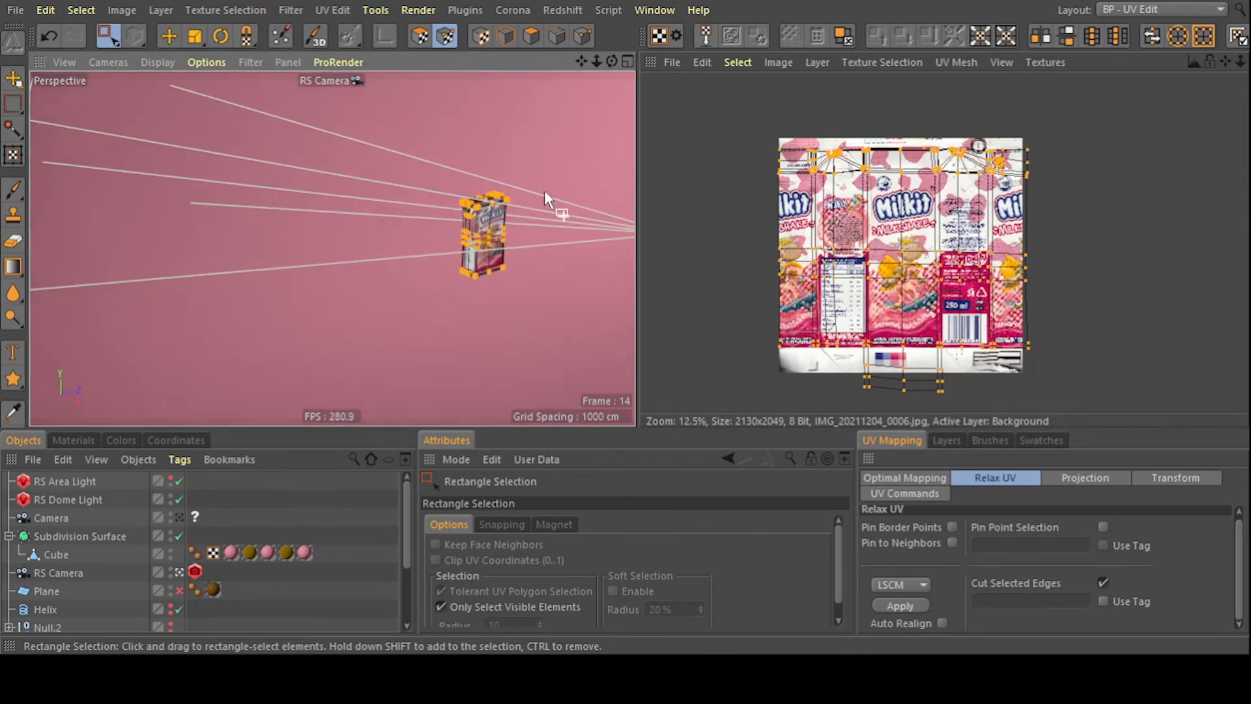
- Switch to the Startup layout and Polygons mode to inspect the textured reference carton up close
{"action": "scroll", "coordinate": [506, 245], "scroll_direction": "up", "scroll_amount": 8}
{"action": "left_click_drag", "start_coordinate": [516, 232], "coordinate": [480, 246], "text": "alt"}
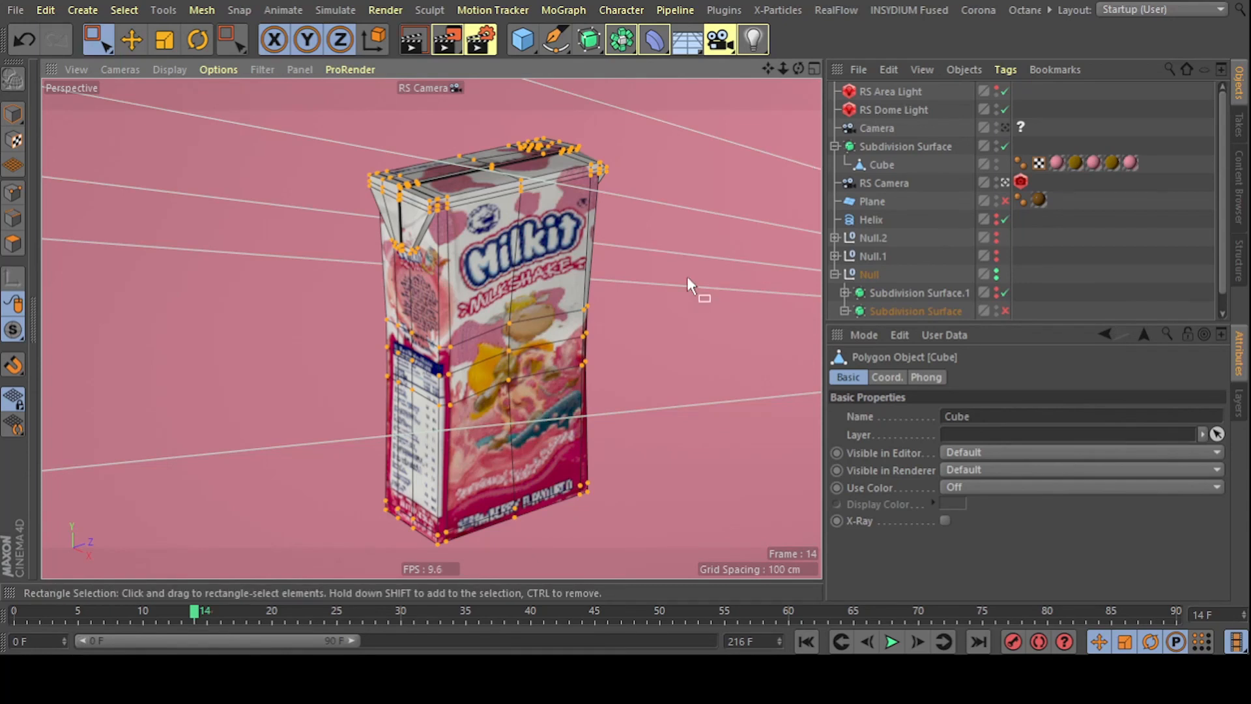
{"action": "mouse_move", "coordinate": [658, 310]}
{"action": "middle_mouse_down", "text": "alt"}
{"action": "mouse_move", "coordinate": [654, 292]}
{"action": "mouse_move", "coordinate": [669, 296]}
{"action": "mouse_move", "coordinate": [658, 310]}
{"action": "middle_mouse_up", "text": "alt"}
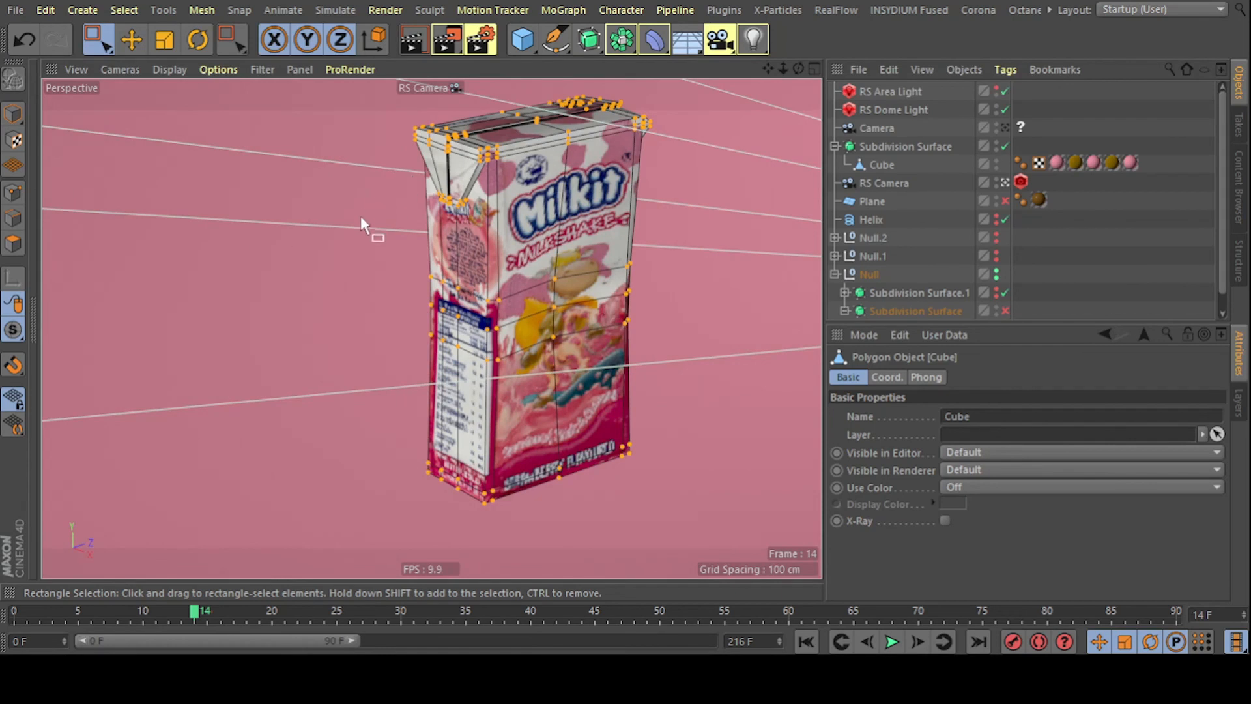
{"action": "left_click", "coordinate": [13, 243]}
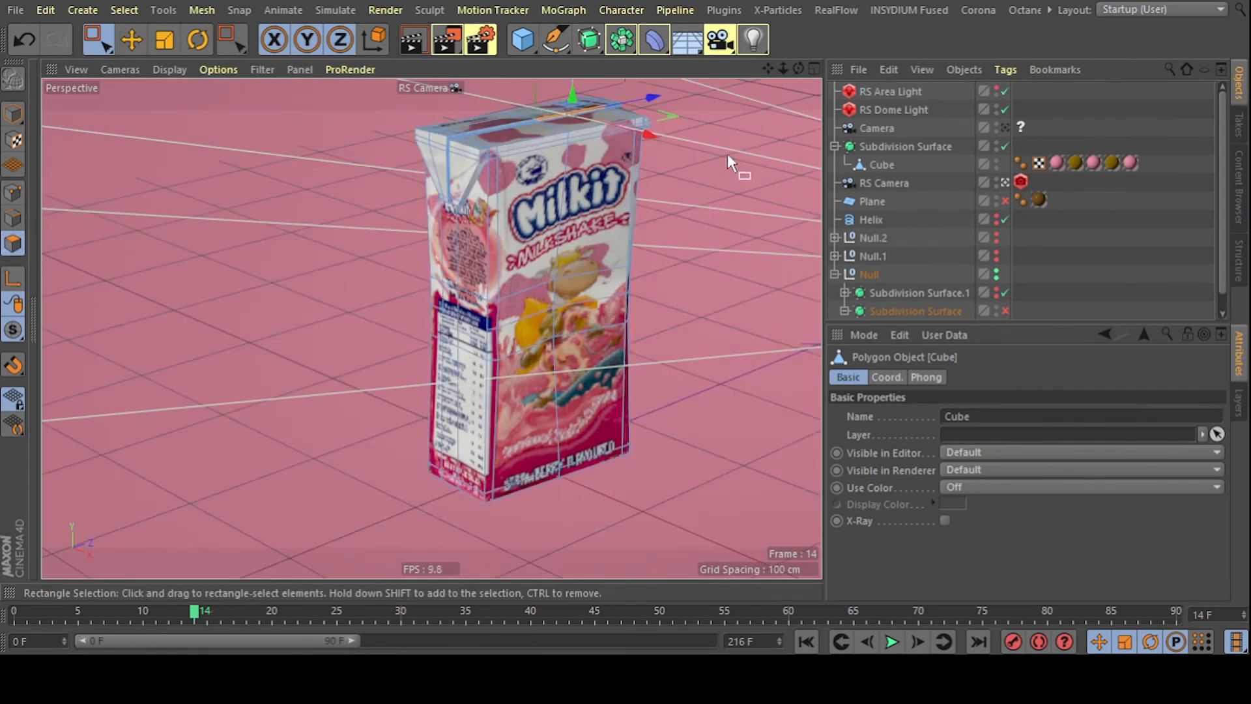
{"action": "scroll", "coordinate": [727, 154], "scroll_direction": "down", "scroll_amount": 1}
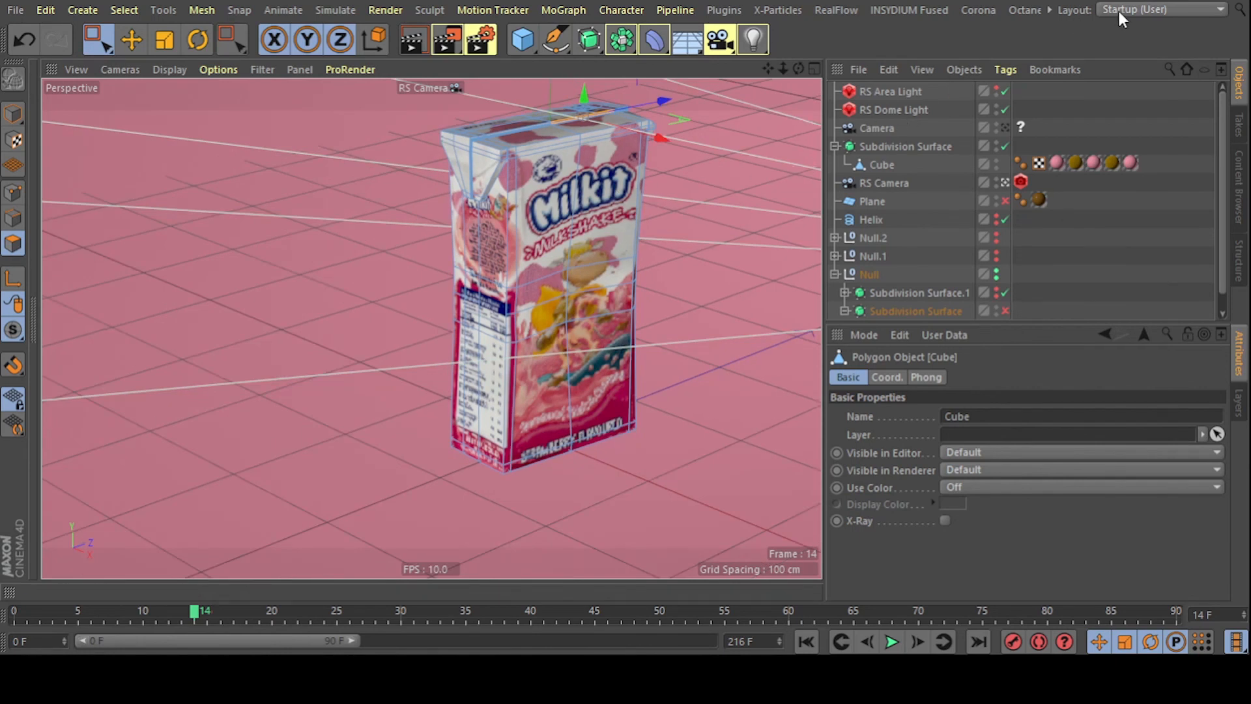
- Switch to the Redshift classic layout and start the live render of the strawberry carton
{"action": "left_click", "coordinate": [1155, 211]}
{"action": "scroll", "coordinate": [397, 299], "scroll_direction": "down", "scroll_amount": 2}
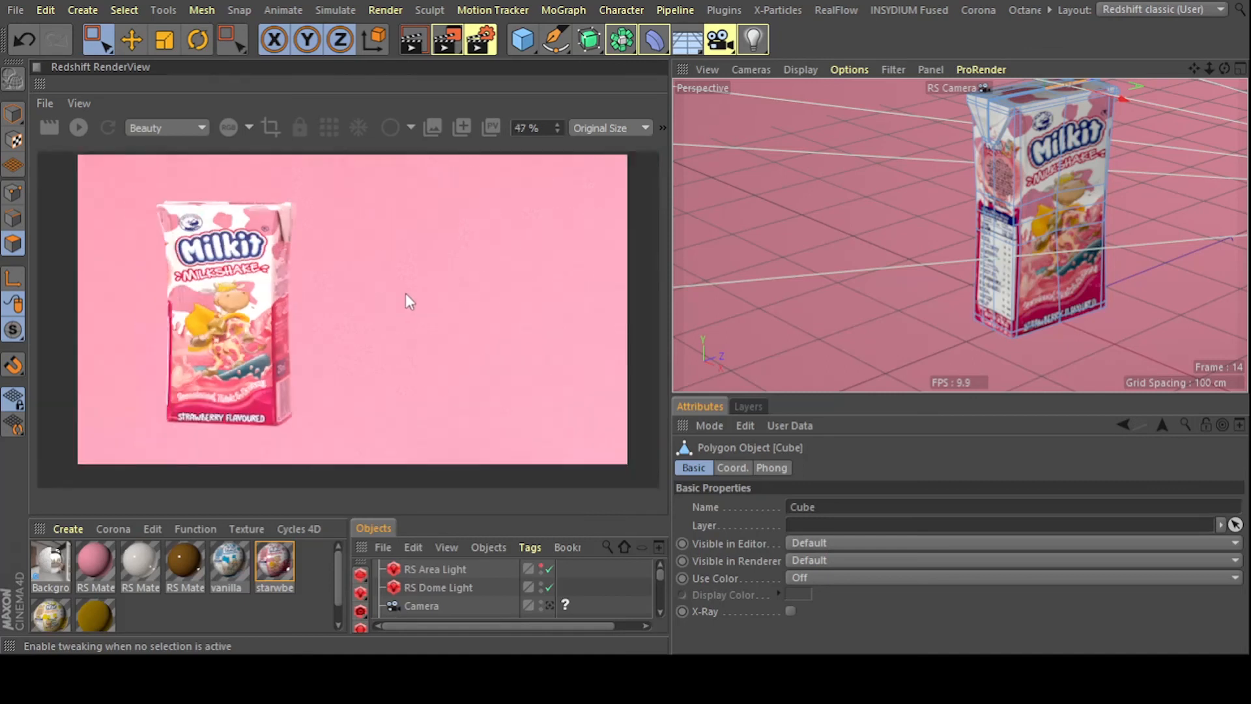
{"action": "left_click", "coordinate": [75, 127]}
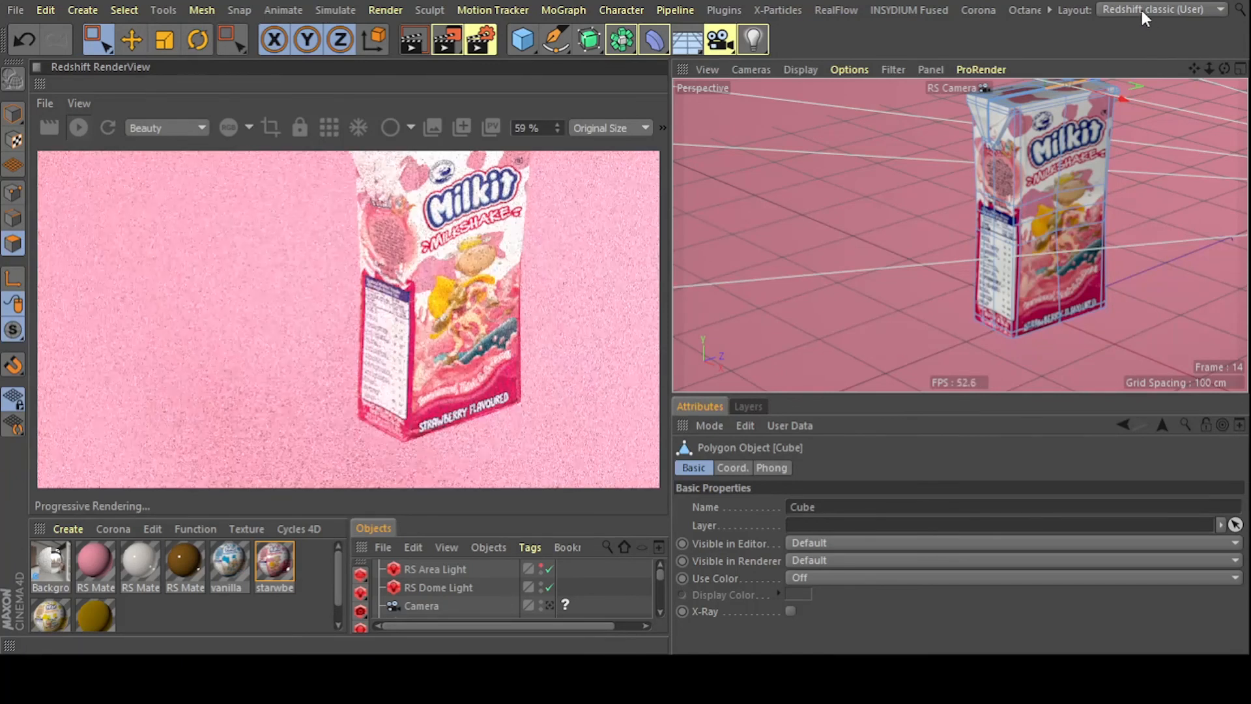
- Enable the Subdivision Surface above the carton's Cube and switch to Model mode
{"action": "scroll", "coordinate": [482, 592], "scroll_direction": "down", "scroll_amount": 3}
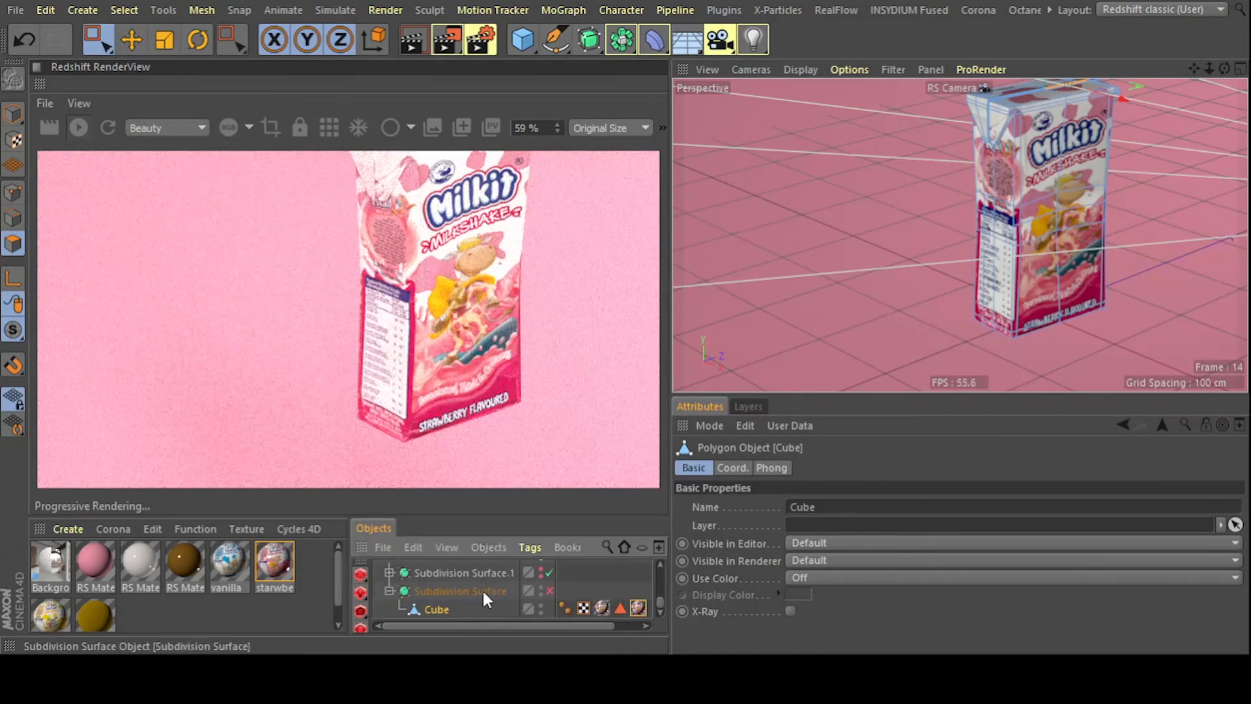
{"action": "left_click", "coordinate": [549, 590]}
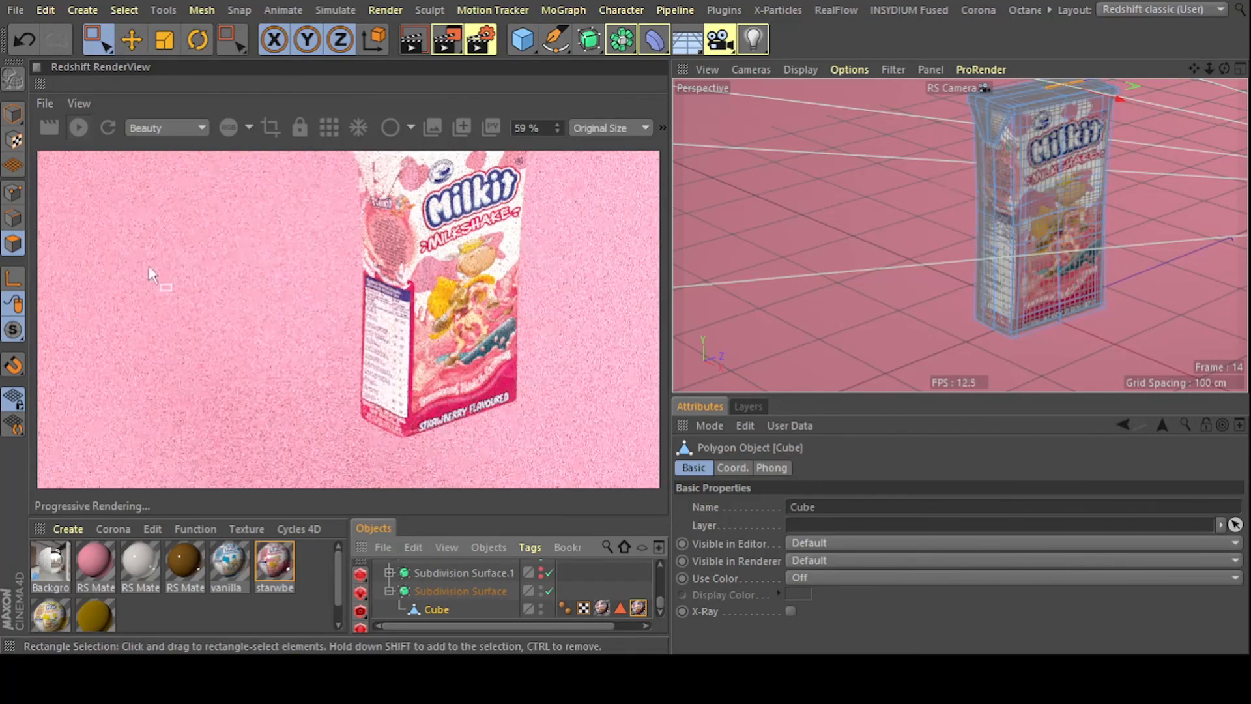
{"action": "left_click", "coordinate": [13, 114]}
- Frame the carton's front face in the camera view and examine its label in the live render
{"action": "left_click_drag", "start_coordinate": [896, 121], "coordinate": [938, 213], "text": "alt"}
{"action": "left_click_drag", "start_coordinate": [924, 257], "coordinate": [863, 155], "text": "alt"}
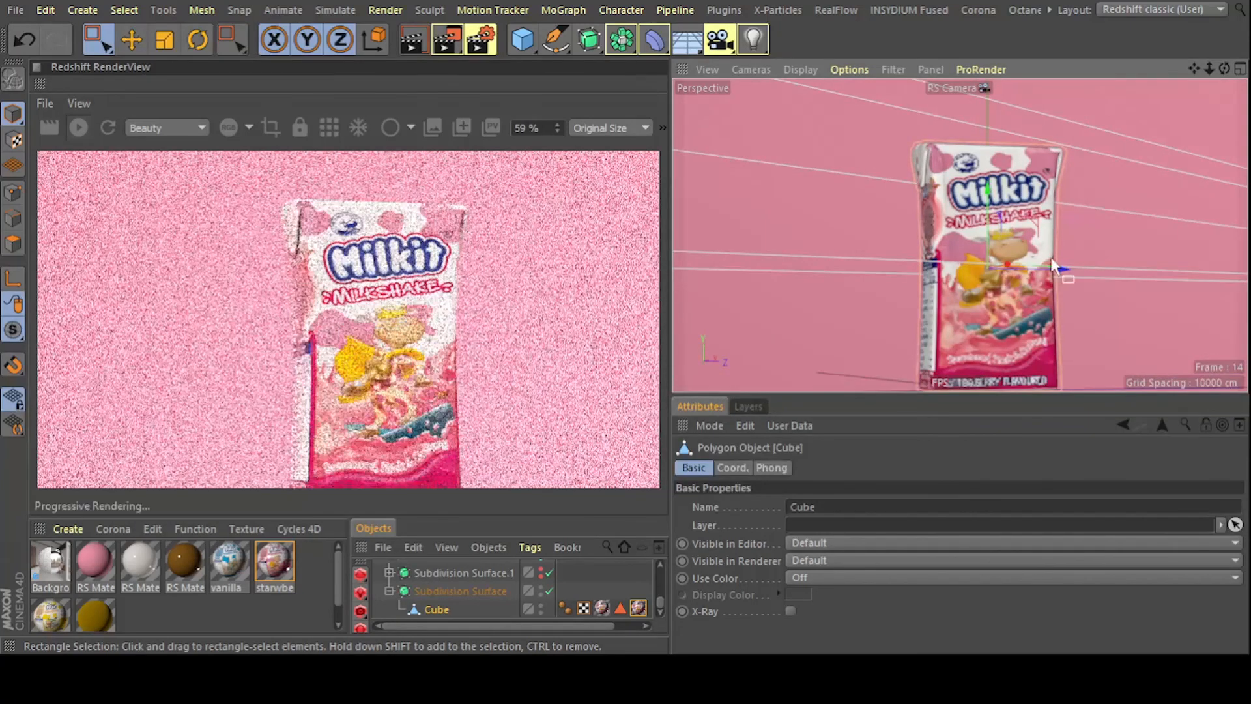
{"action": "left_click_drag", "start_coordinate": [1056, 247], "coordinate": [1025, 252], "text": "alt"}
{"action": "right_click_drag", "start_coordinate": [985, 283], "coordinate": [969, 316], "text": "alt"}
{"action": "middle_click_drag", "start_coordinate": [969, 315], "coordinate": [999, 236], "text": "alt"}
{"action": "scroll", "coordinate": [942, 260], "scroll_direction": "up", "scroll_amount": 3}
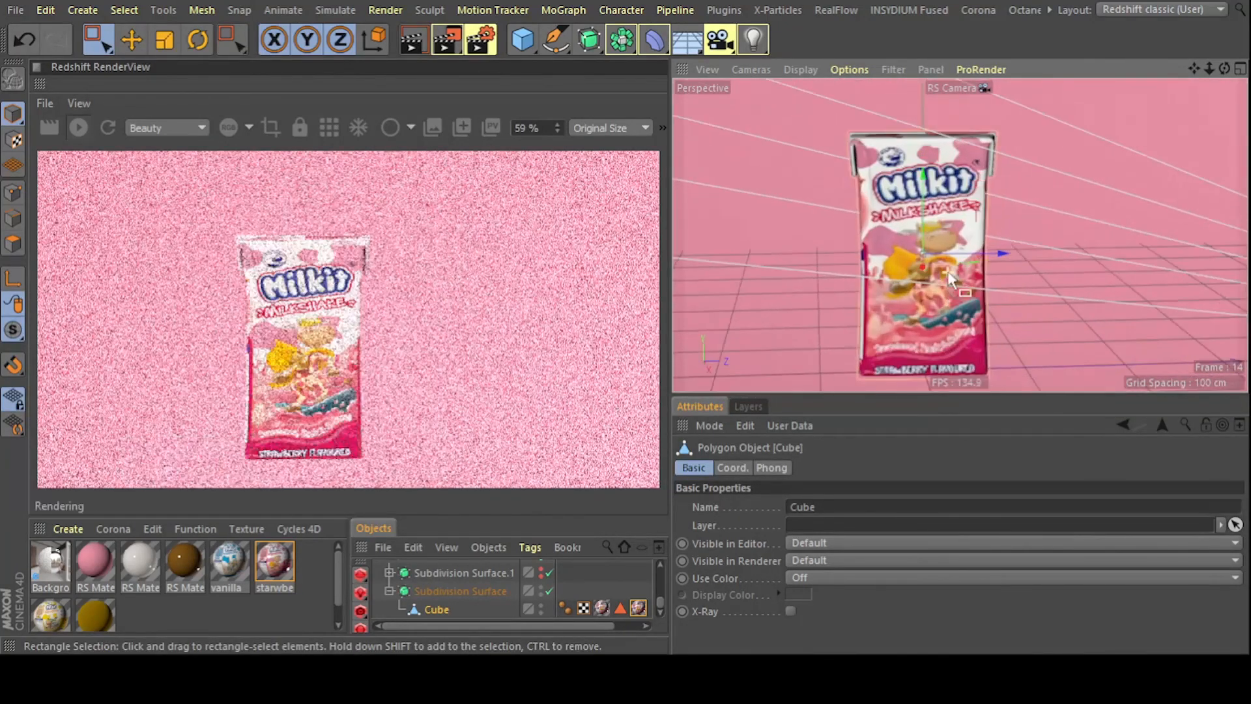
{"action": "scroll", "coordinate": [989, 254], "scroll_direction": "up", "scroll_amount": 2}
{"action": "scroll", "coordinate": [987, 258], "scroll_direction": "down", "scroll_amount": 2}
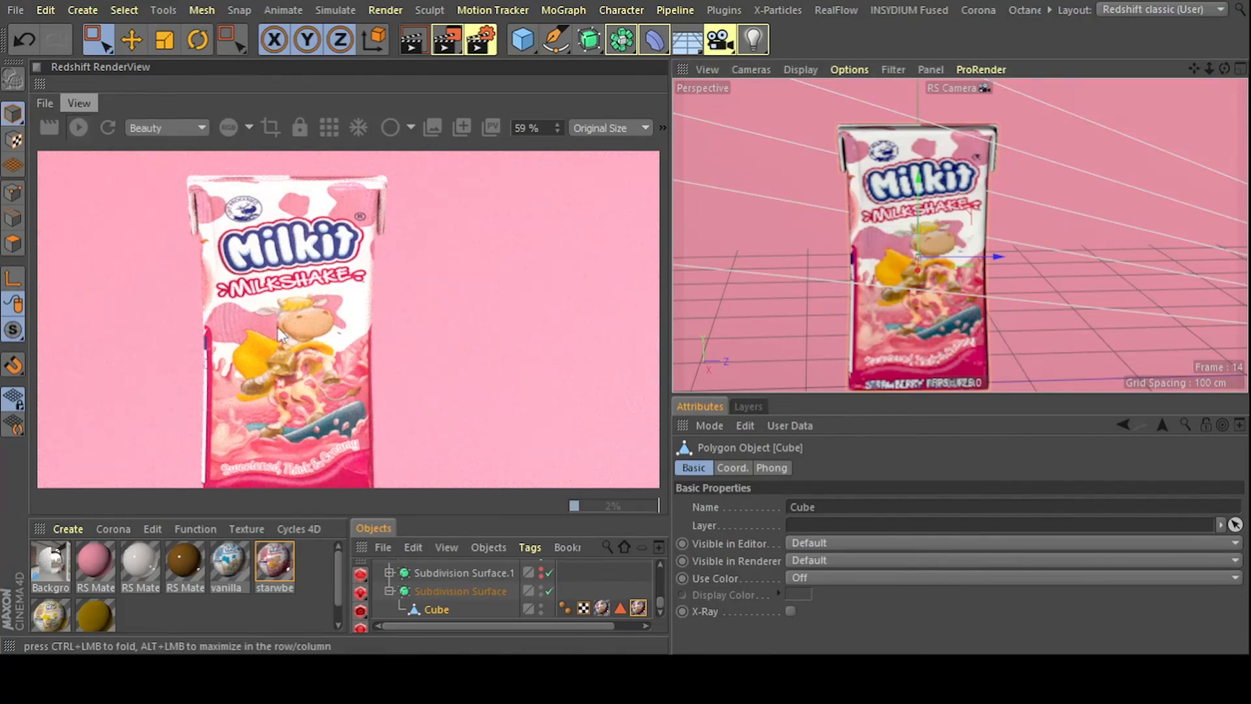
- Switch the RenderView to bucket rendering and turn the carton to its nutrition-label side
{"action": "left_click_drag", "start_coordinate": [823, 251], "coordinate": [798, 274], "text": "alt"}
{"action": "mouse_move", "coordinate": [1193, 68]}
{"action": "left_mouse_down"}
{"action": "mouse_move", "coordinate": [1204, 88]}
{"action": "mouse_move", "coordinate": [1200, 74]}
{"action": "left_mouse_up"}
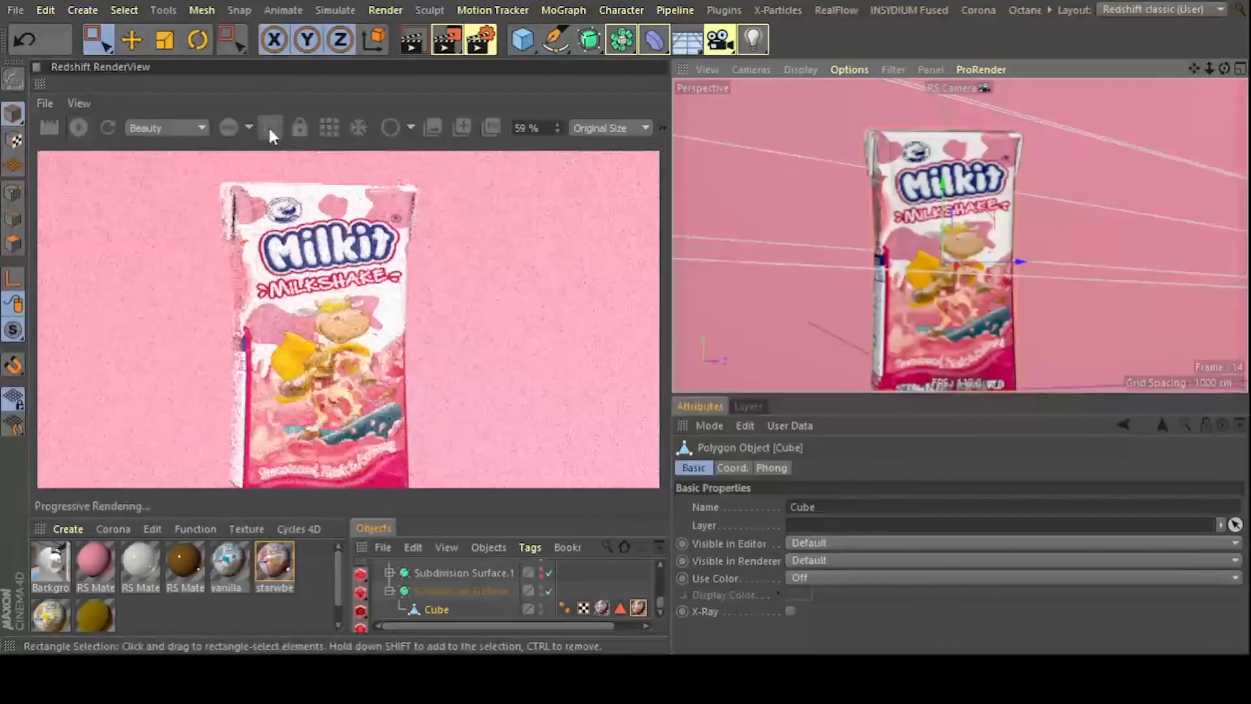
{"action": "left_click", "coordinate": [321, 131]}
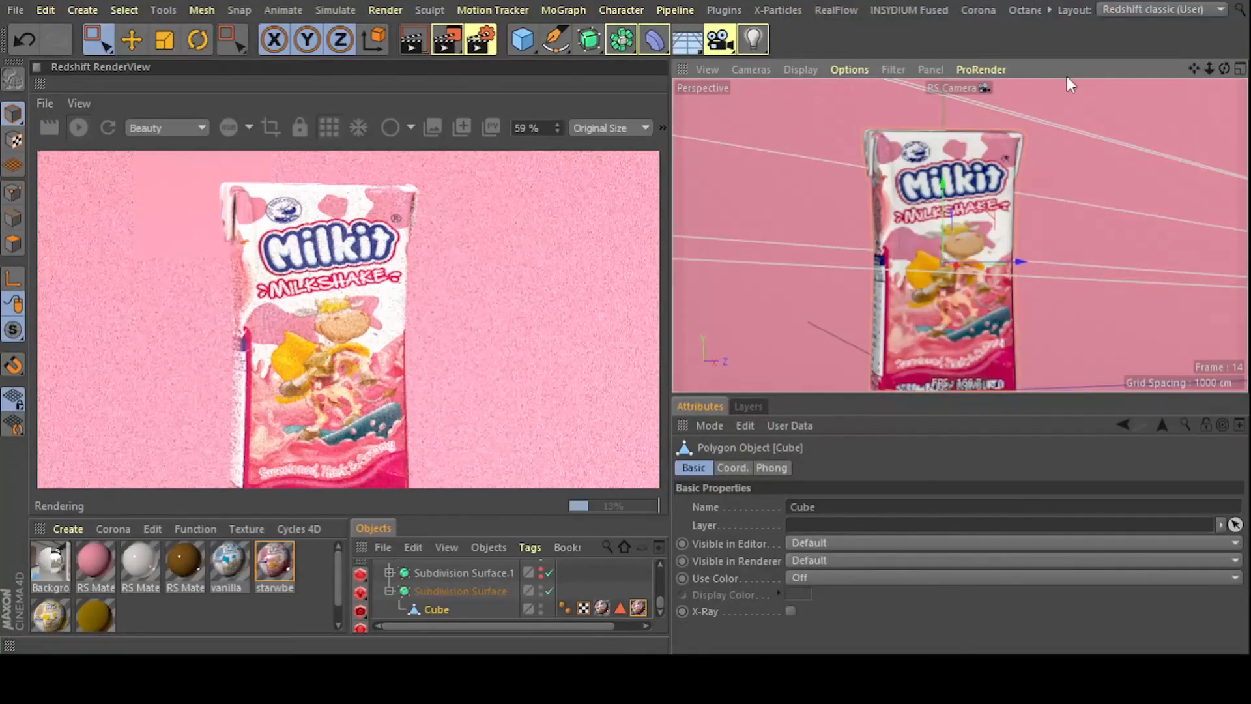
{"action": "left_click_drag", "start_coordinate": [1224, 68], "coordinate": [1137, 73]}
{"action": "left_click_drag", "start_coordinate": [959, 234], "coordinate": [963, 173], "text": "alt"}
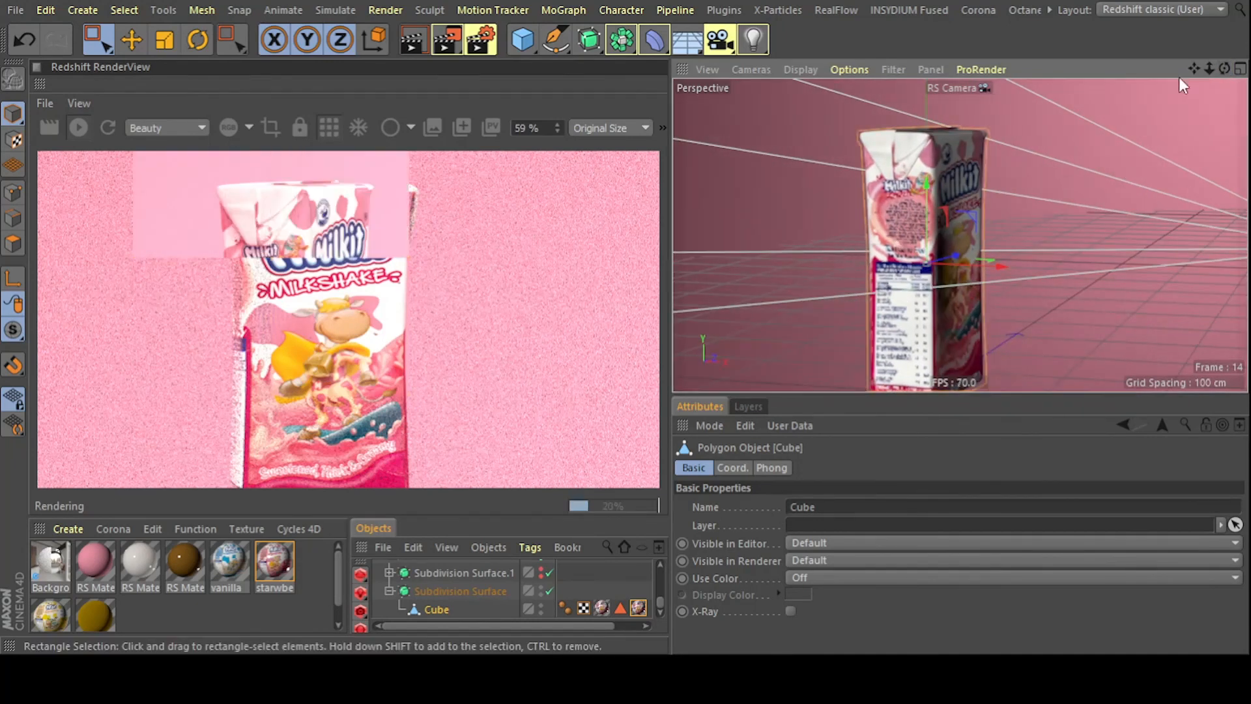
- Turn the carton back to its front and scale it slightly narrower along the Z axis
{"action": "left_click_drag", "start_coordinate": [890, 229], "coordinate": [1064, 243], "text": "alt"}
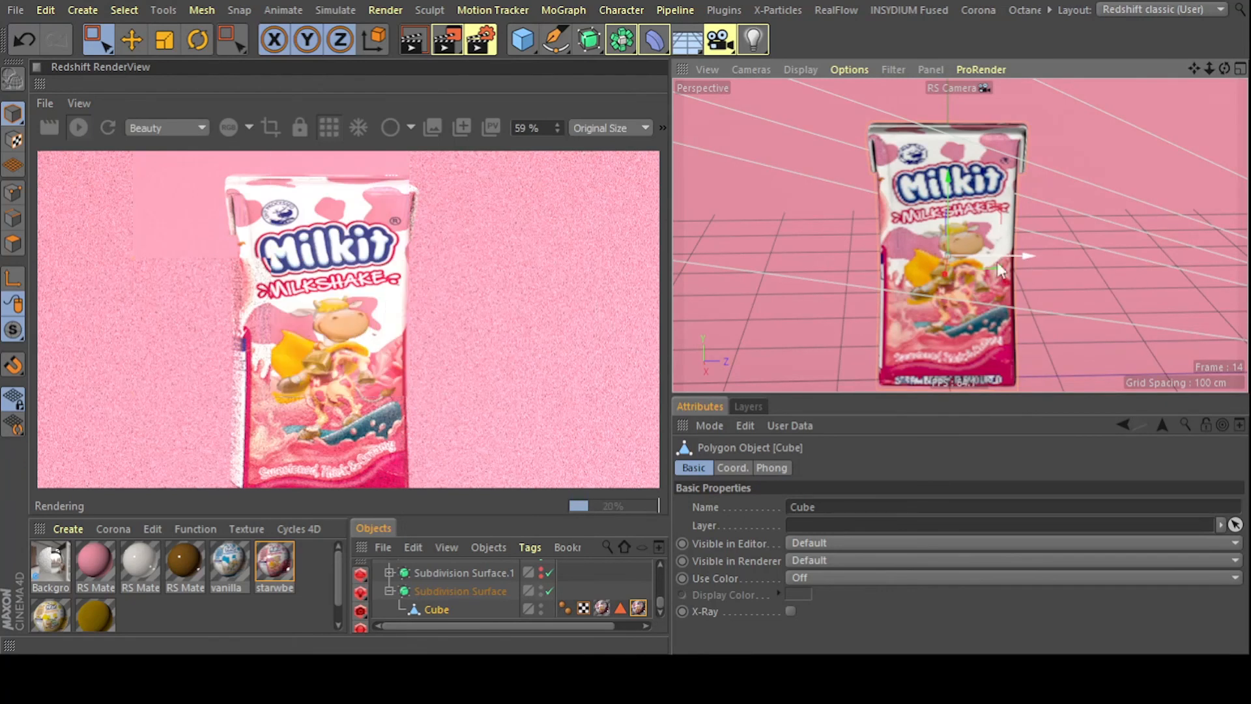
{"action": "left_click", "coordinate": [171, 40]}
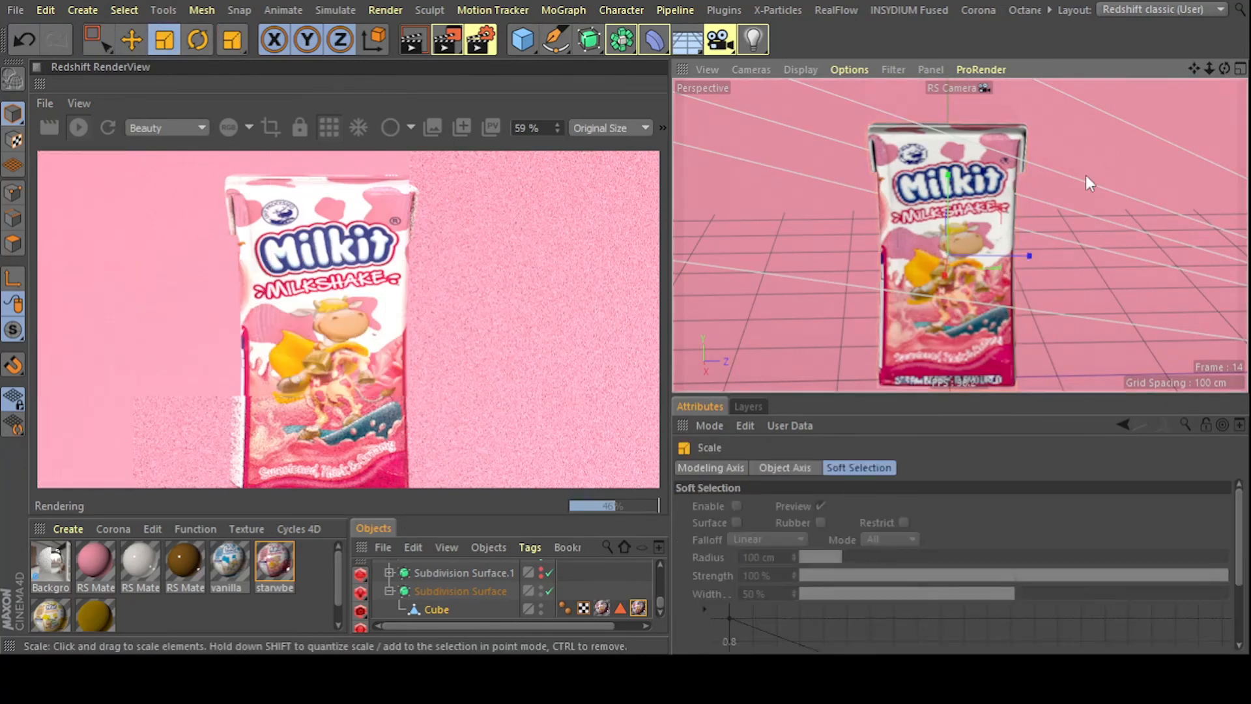
{"action": "mouse_move", "coordinate": [1025, 258]}
{"action": "left_mouse_down"}
{"action": "mouse_move", "coordinate": [1010, 258]}
{"action": "mouse_move", "coordinate": [1025, 252]}
{"action": "left_mouse_up"}
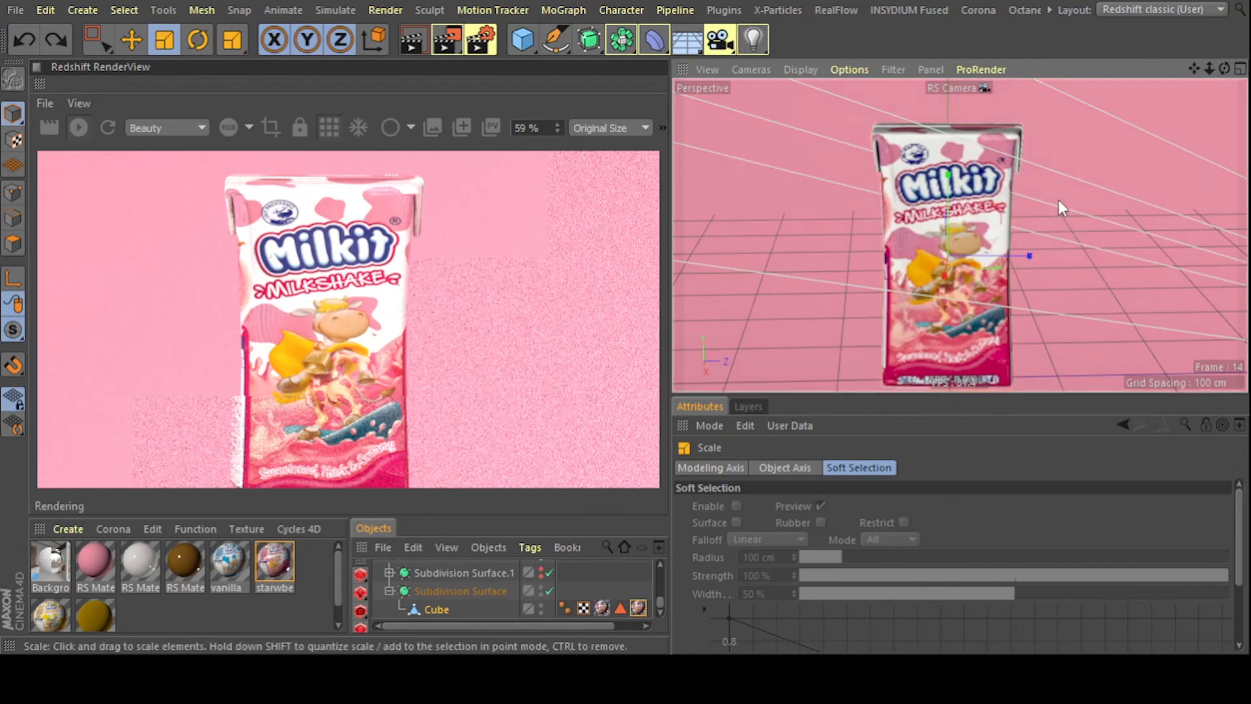